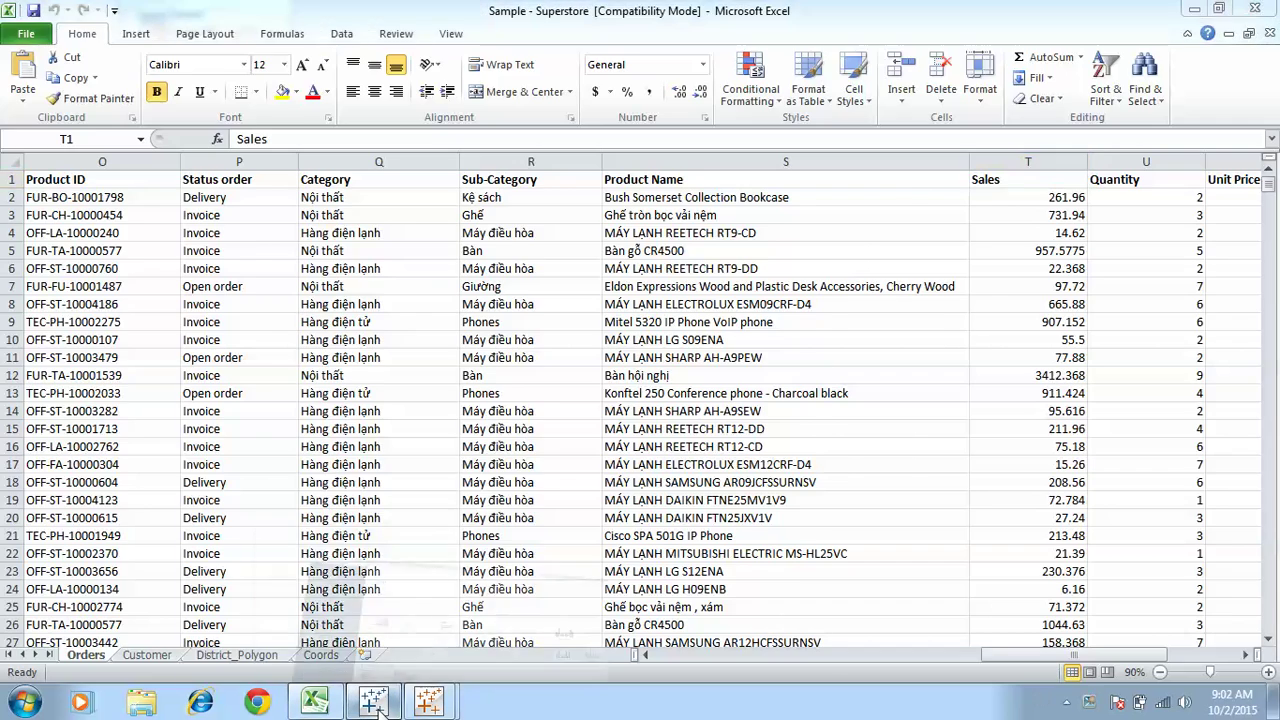
# Switch to Tableau, connect to the Sample - Superstore Excel workbook and add its Orders sheet to the data source
pyautogui.click(375, 704)
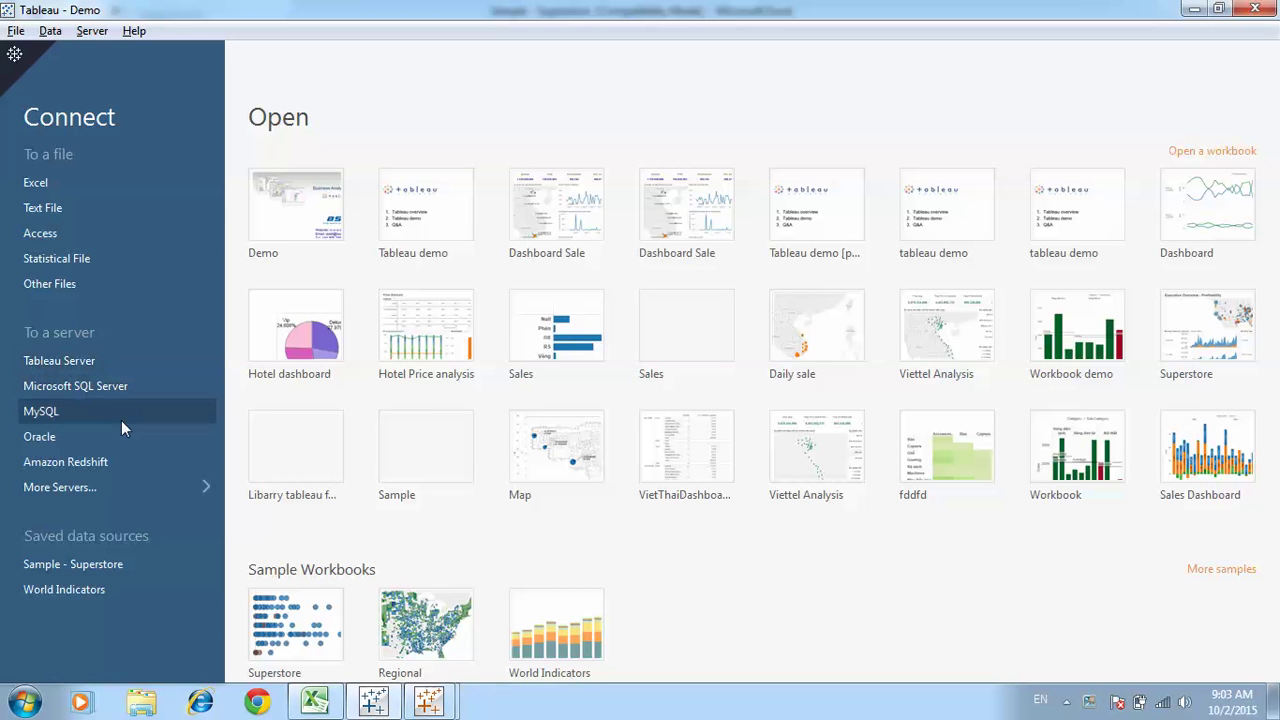
pyautogui.click(132, 487)
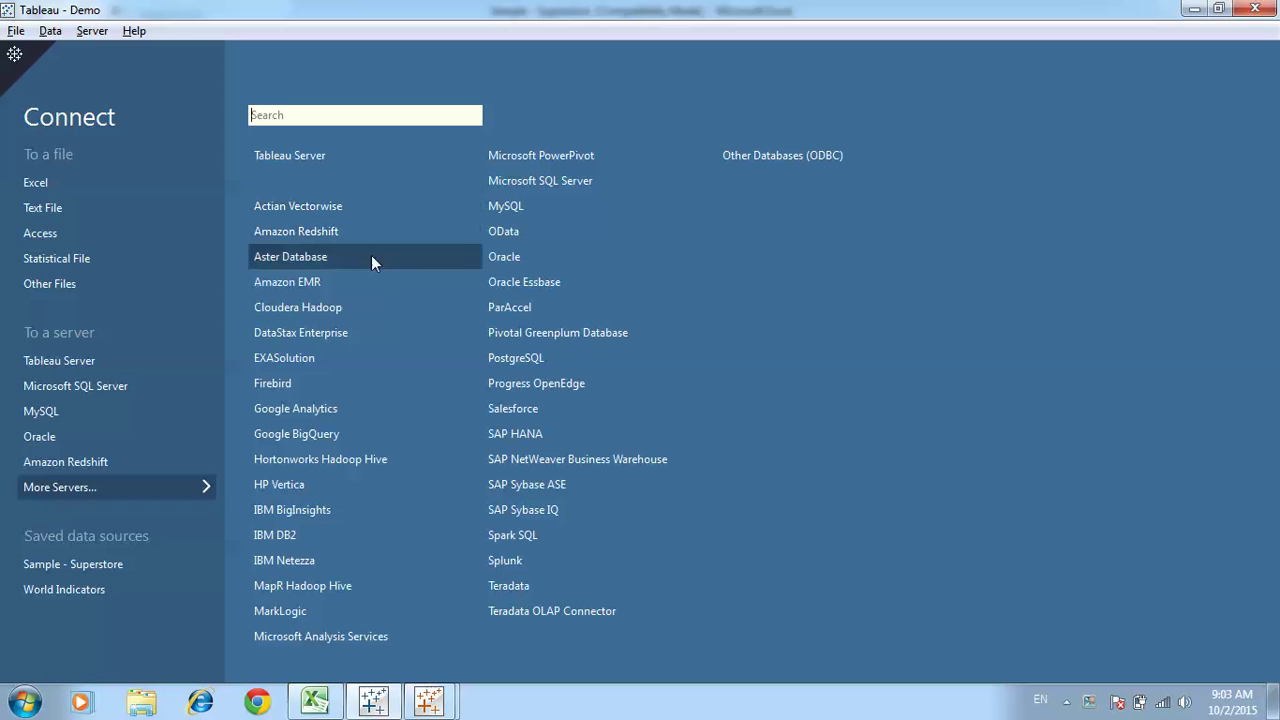
pyautogui.click(120, 186)
pyautogui.moveTo(357, 31); pyautogui.dragTo(580, 52)
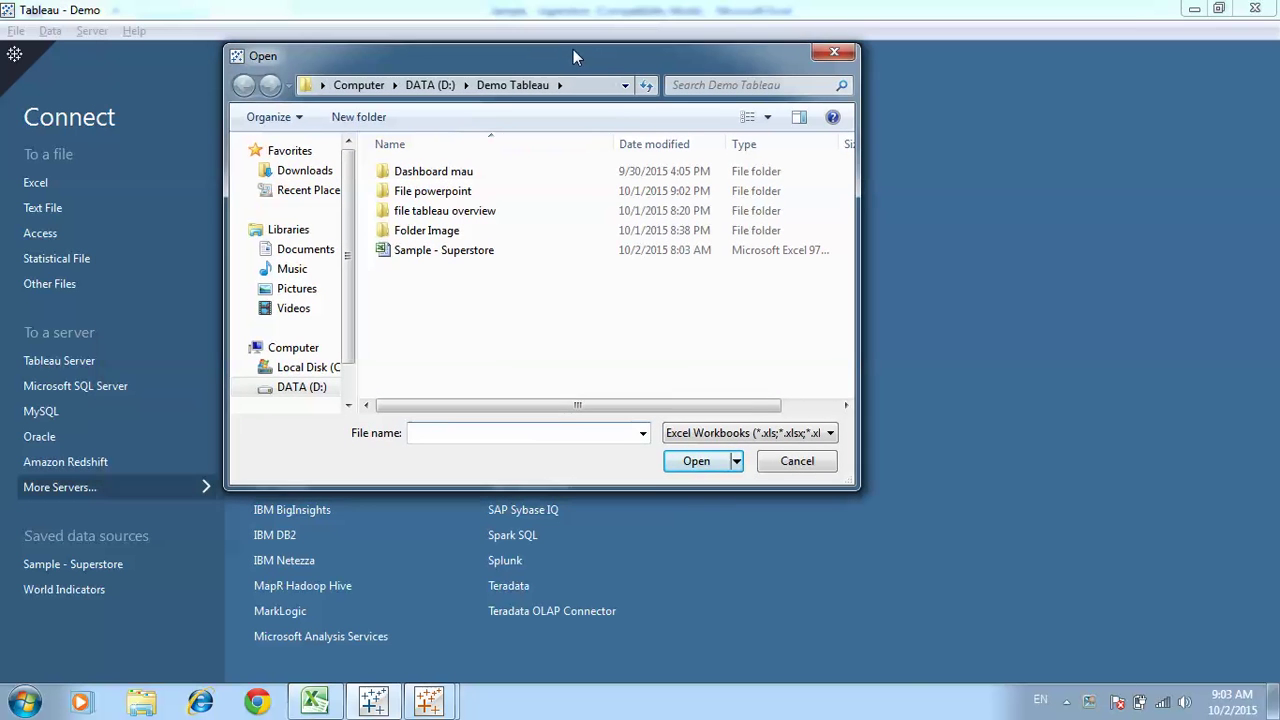
pyautogui.click(412, 255)
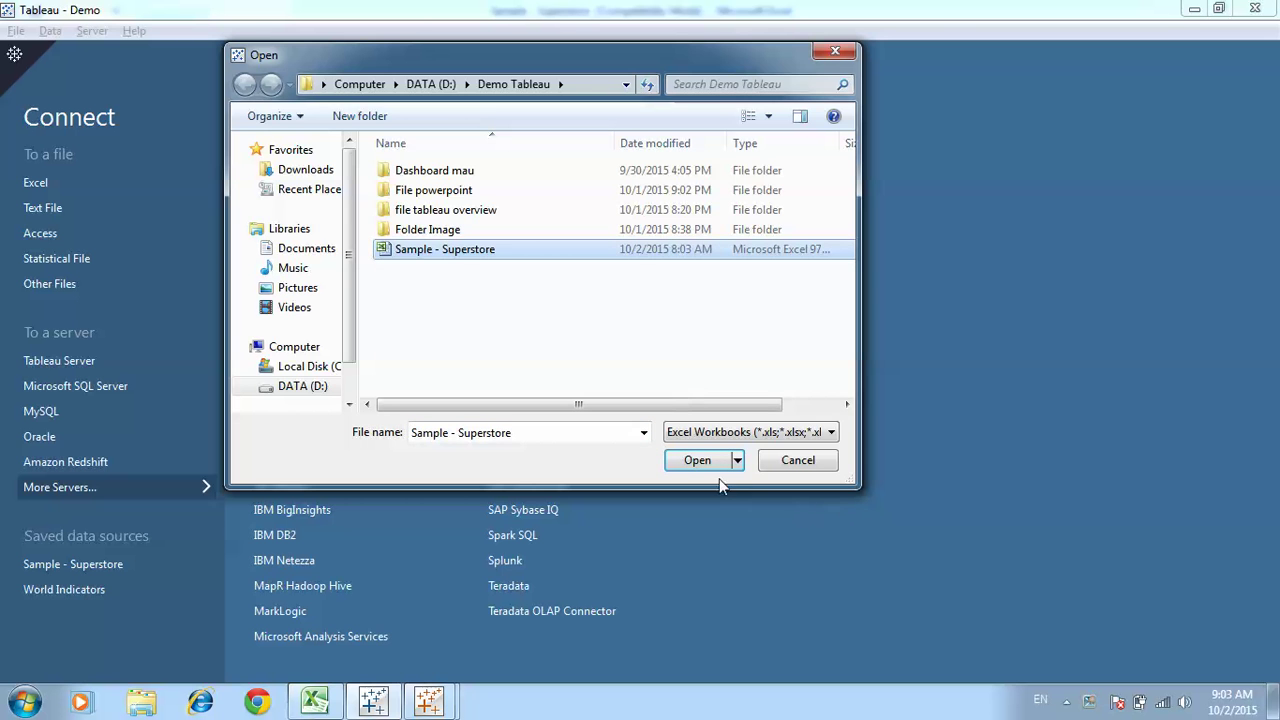
pyautogui.click(697, 460)
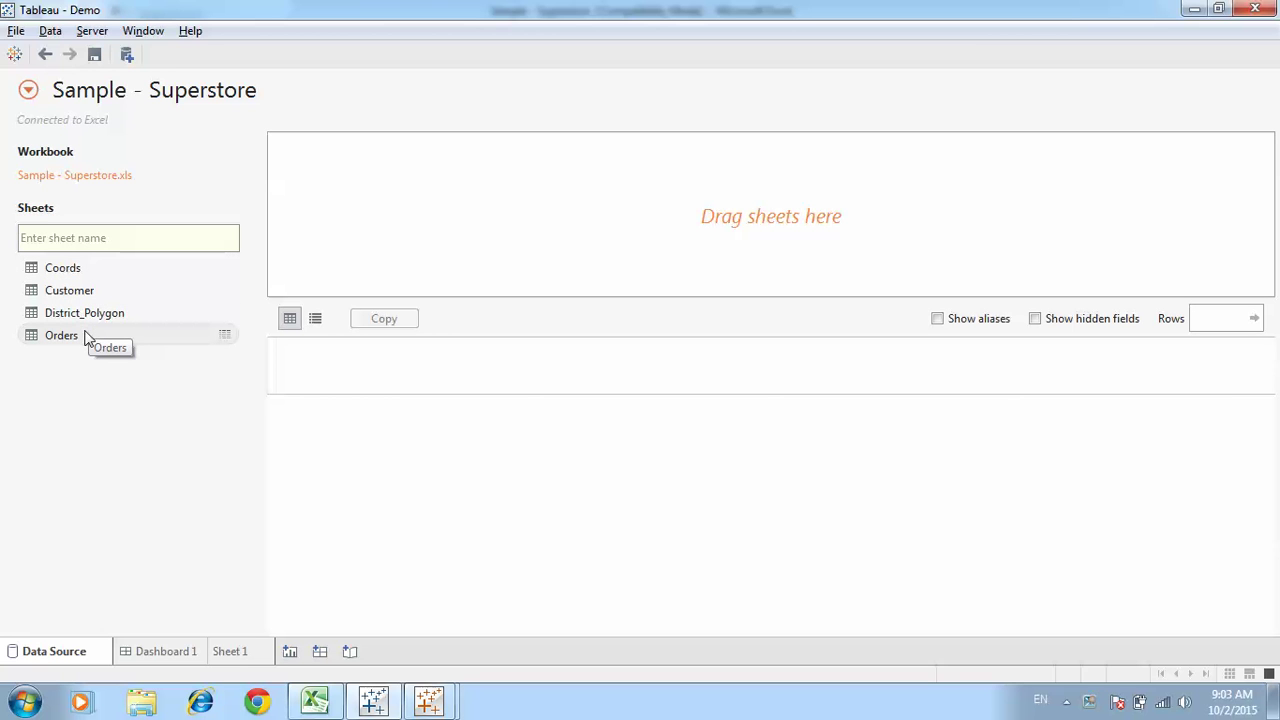
pyautogui.moveTo(84, 344); pyautogui.dragTo(406, 223)
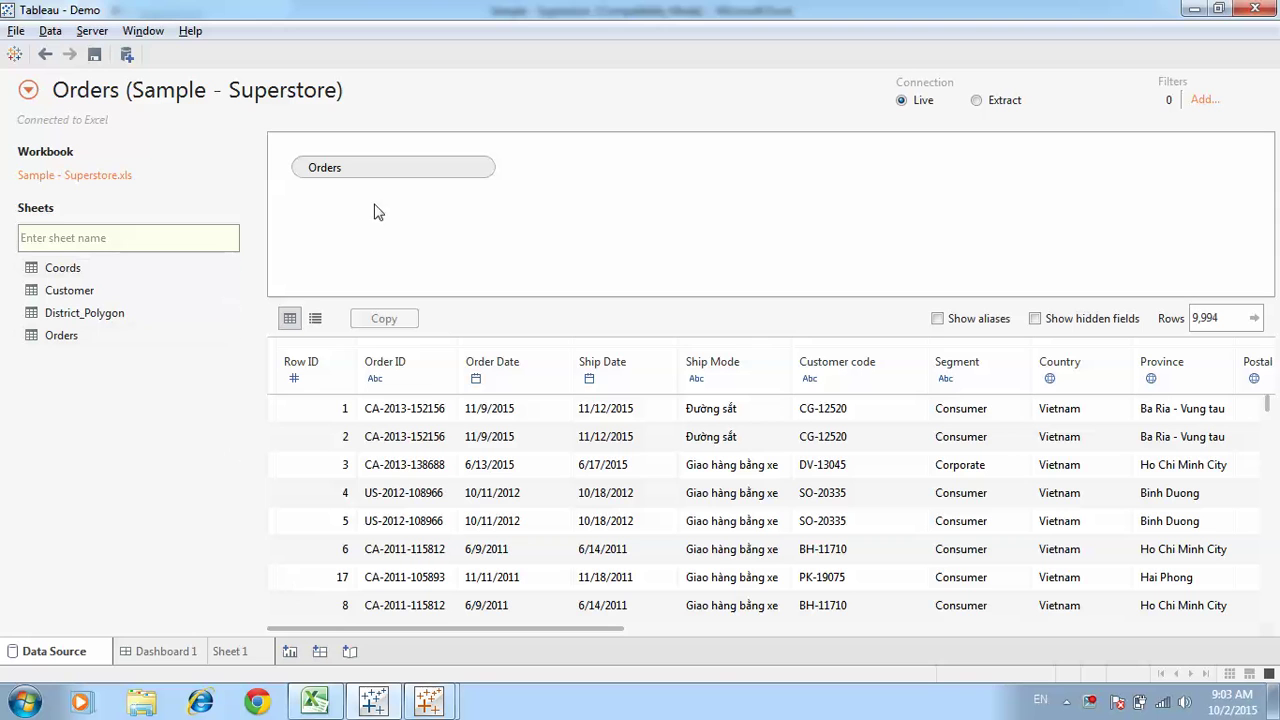
# Try an inner join of Orders with the Customer sheet on the customer code, and remove the Customer sheet again
pyautogui.moveTo(82, 290); pyautogui.dragTo(586, 200)
pyautogui.click(420, 352)
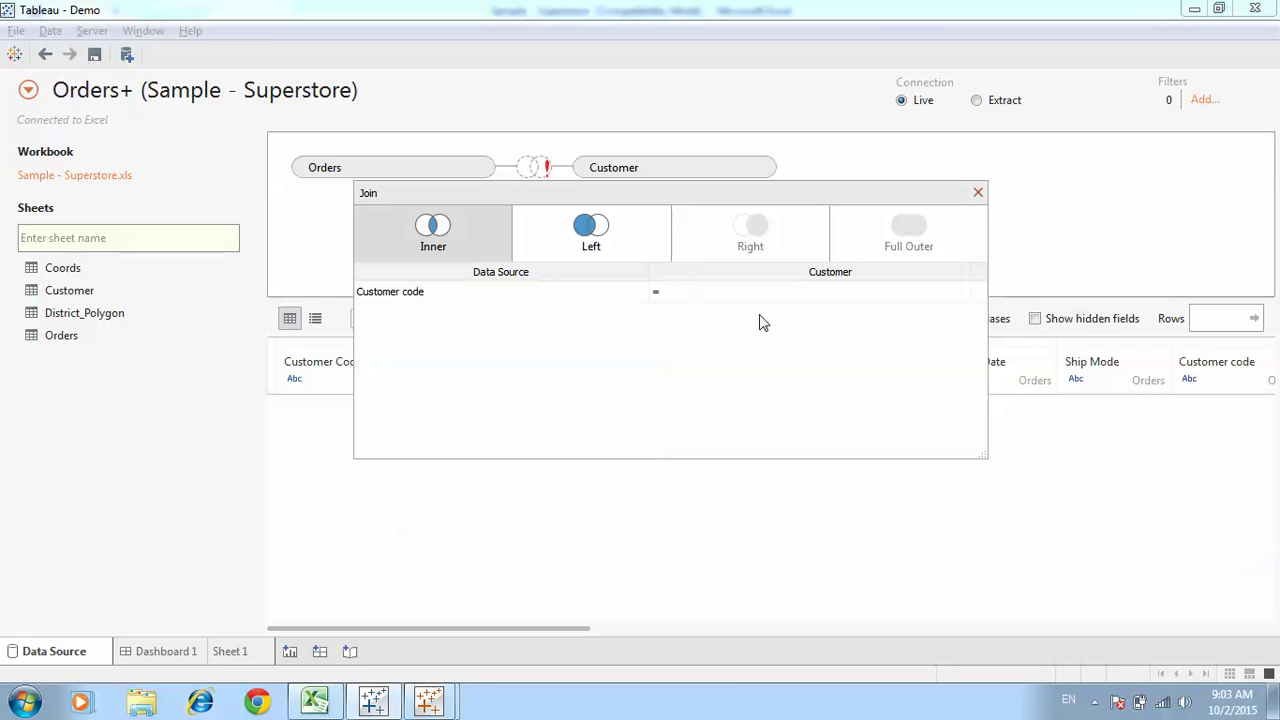
pyautogui.click(794, 325)
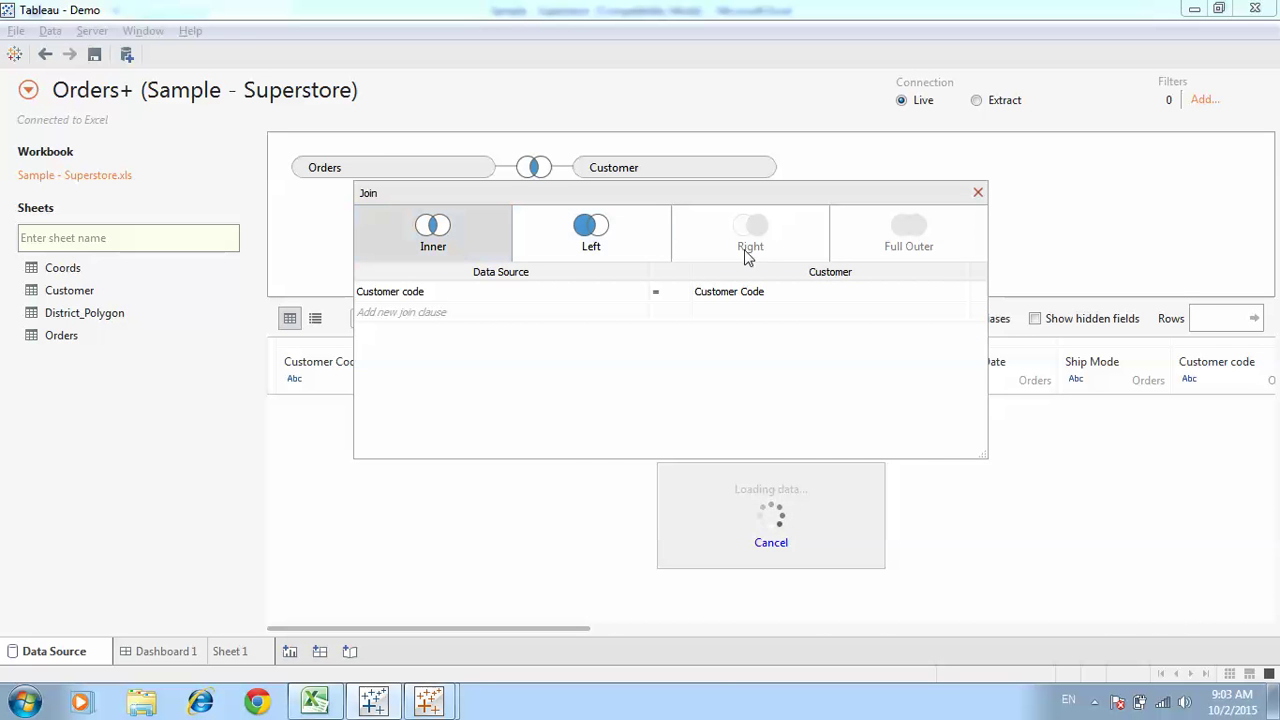
pyautogui.click(978, 193)
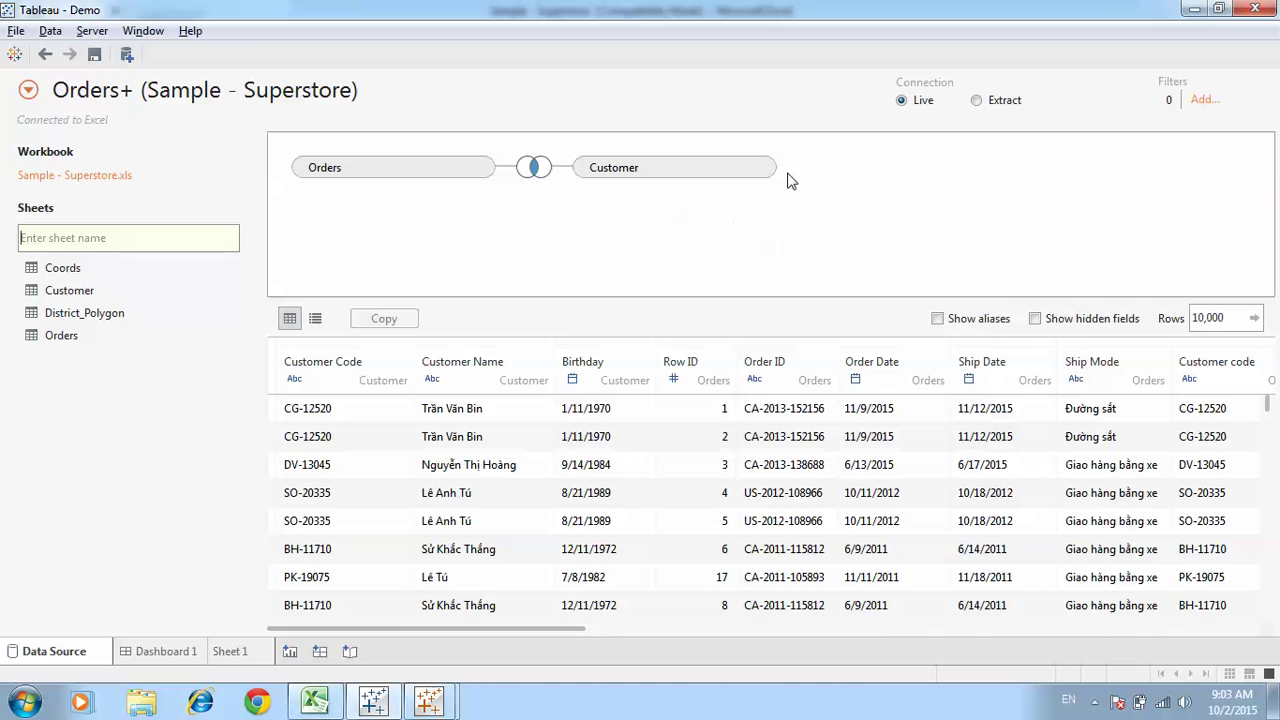
pyautogui.click(758, 165)
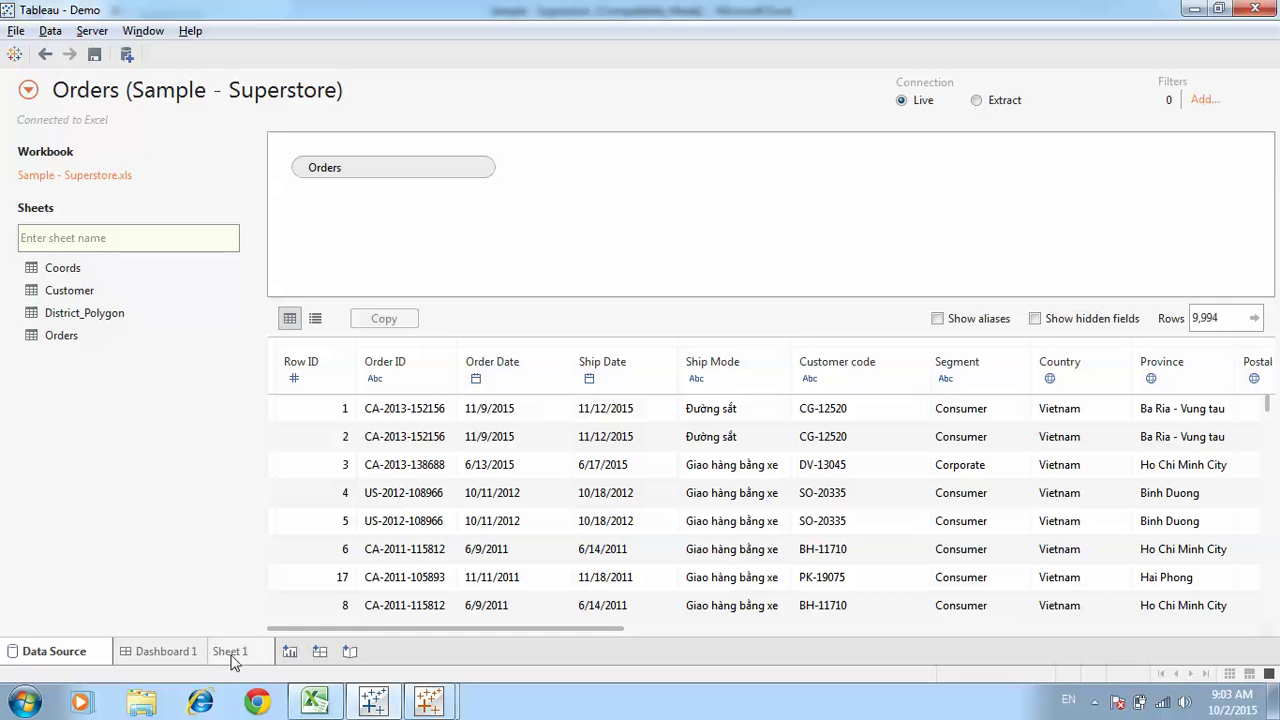
# On Sheet 1, create a hierarchy from Category and Sub-Category, keeping the name "Category, Sub-Category"
pyautogui.moveTo(229, 660)
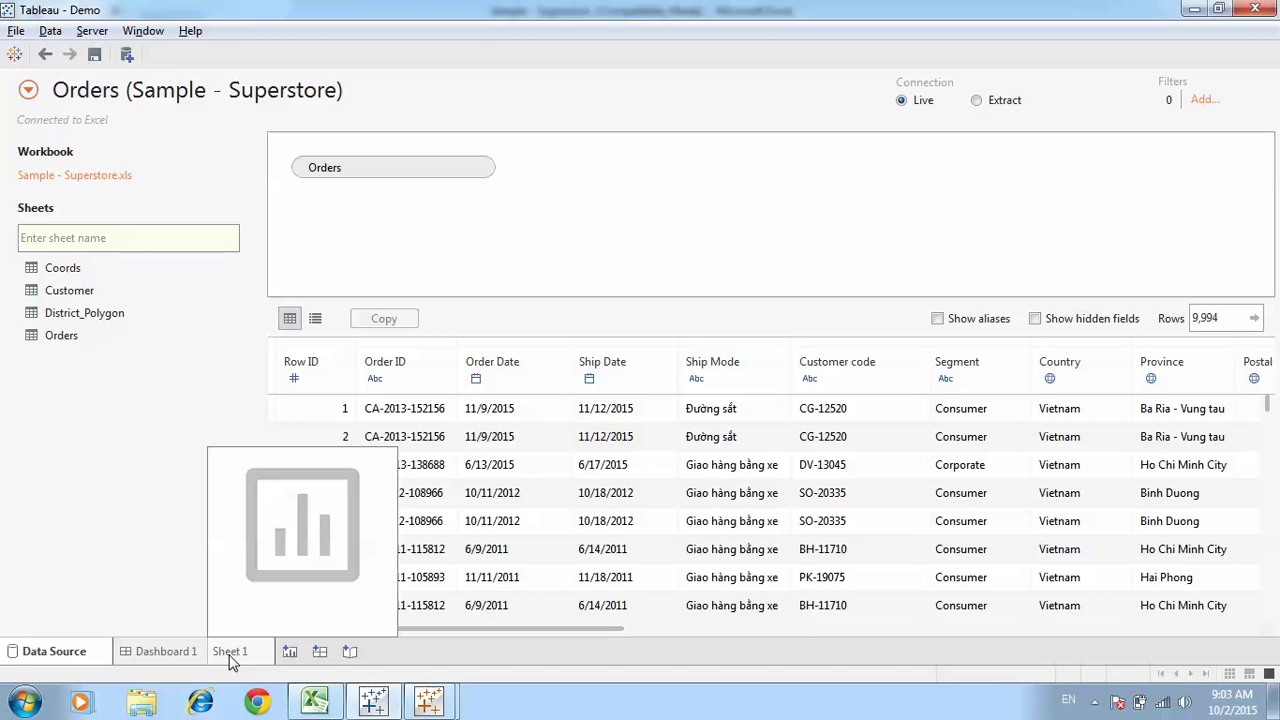
pyautogui.click(231, 656)
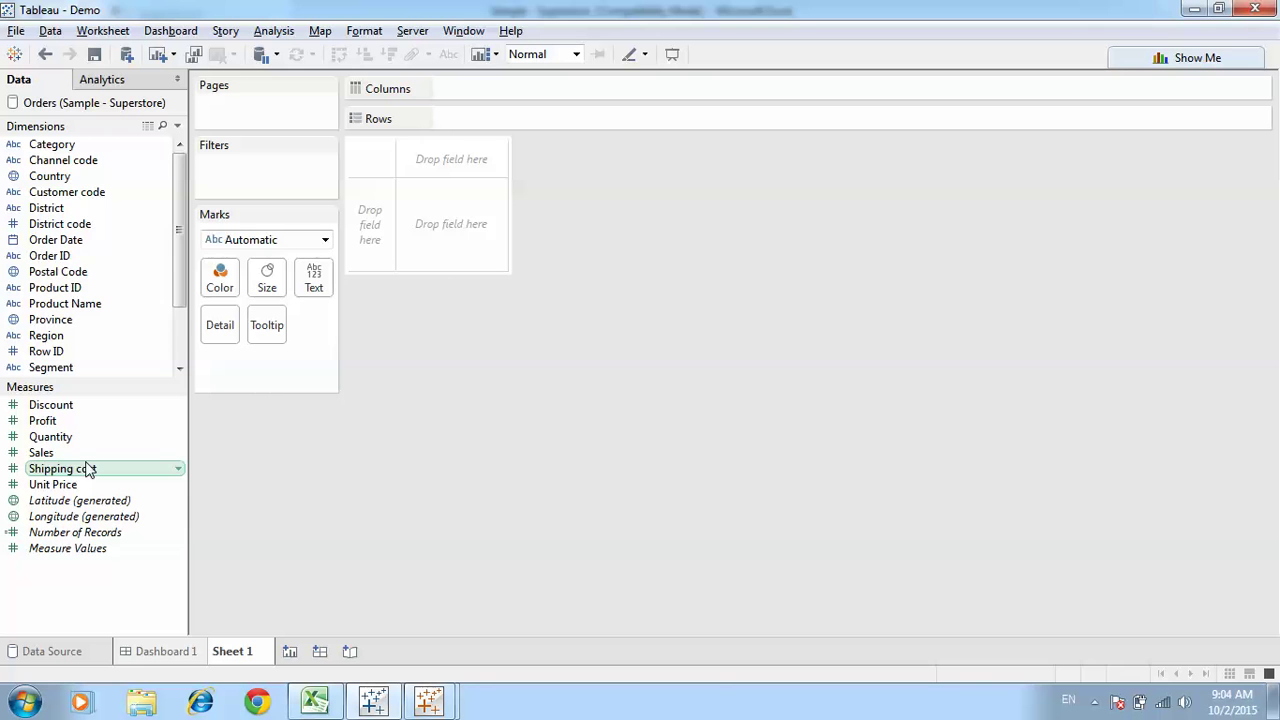
pyautogui.scroll(-1, 100, 214)
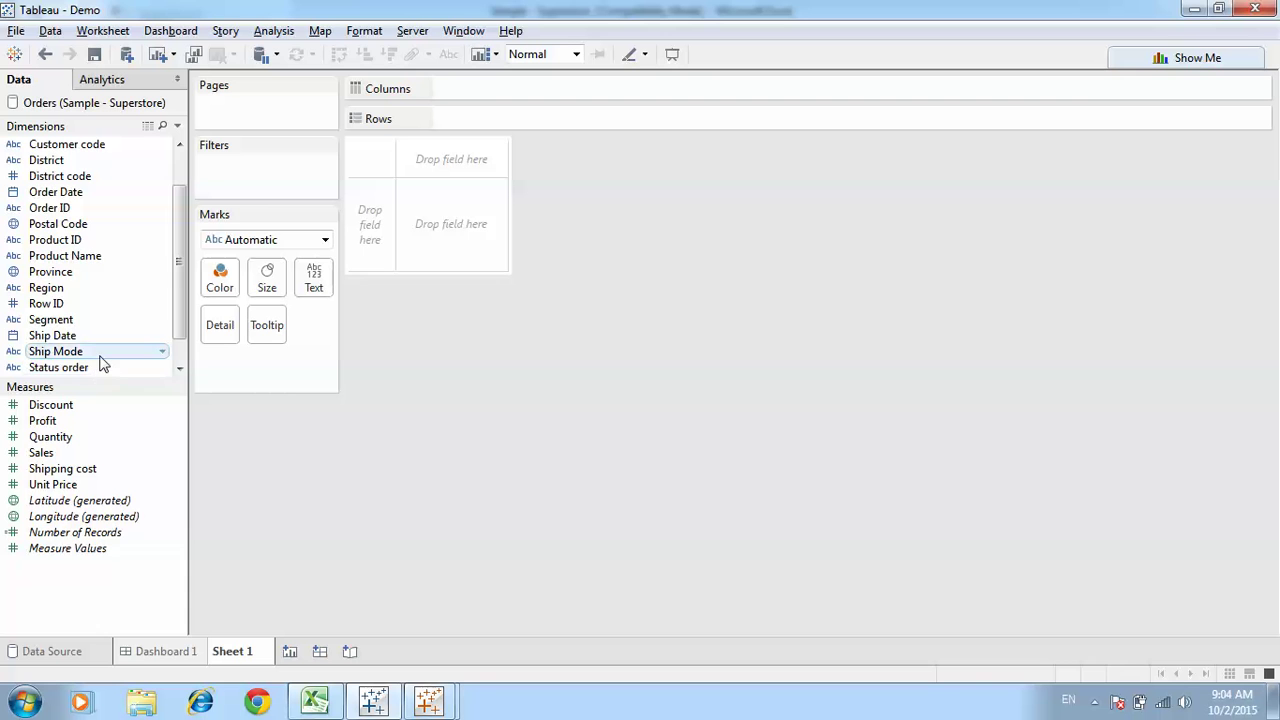
pyautogui.scroll(-1, 100, 365)
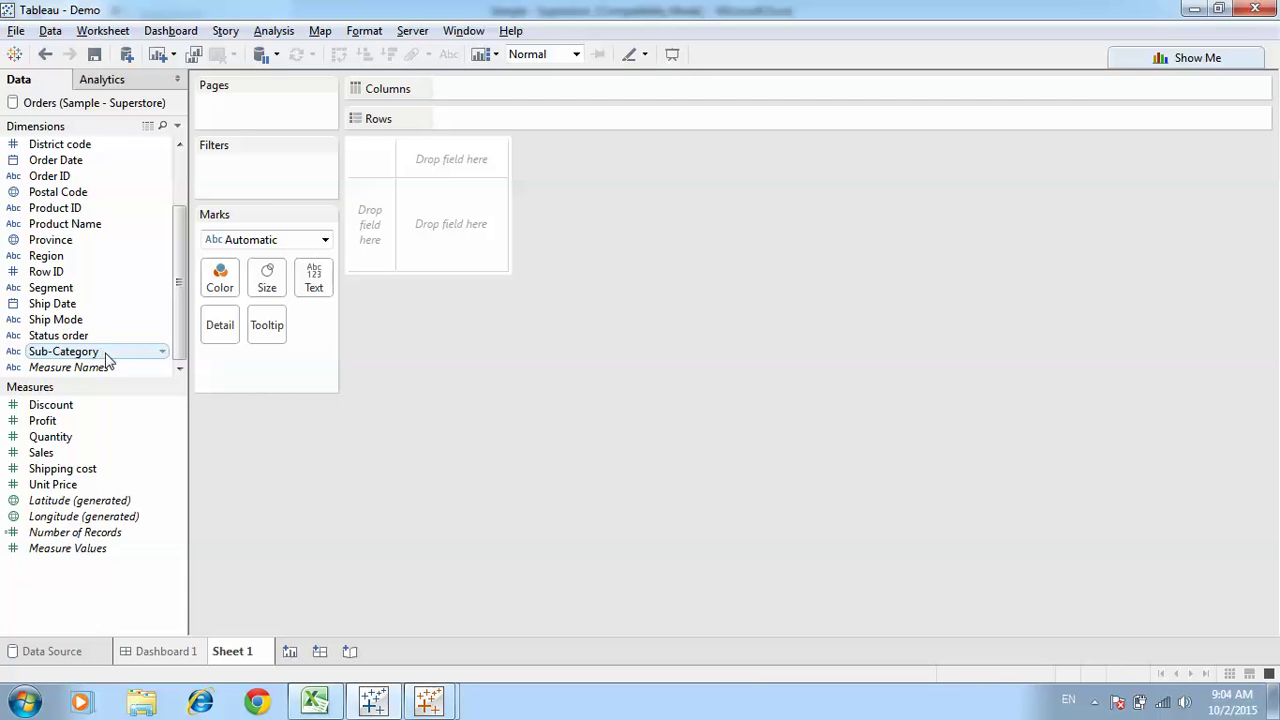
pyautogui.click(106, 355)
pyautogui.moveTo(106, 358); pyautogui.dragTo(119, 142)
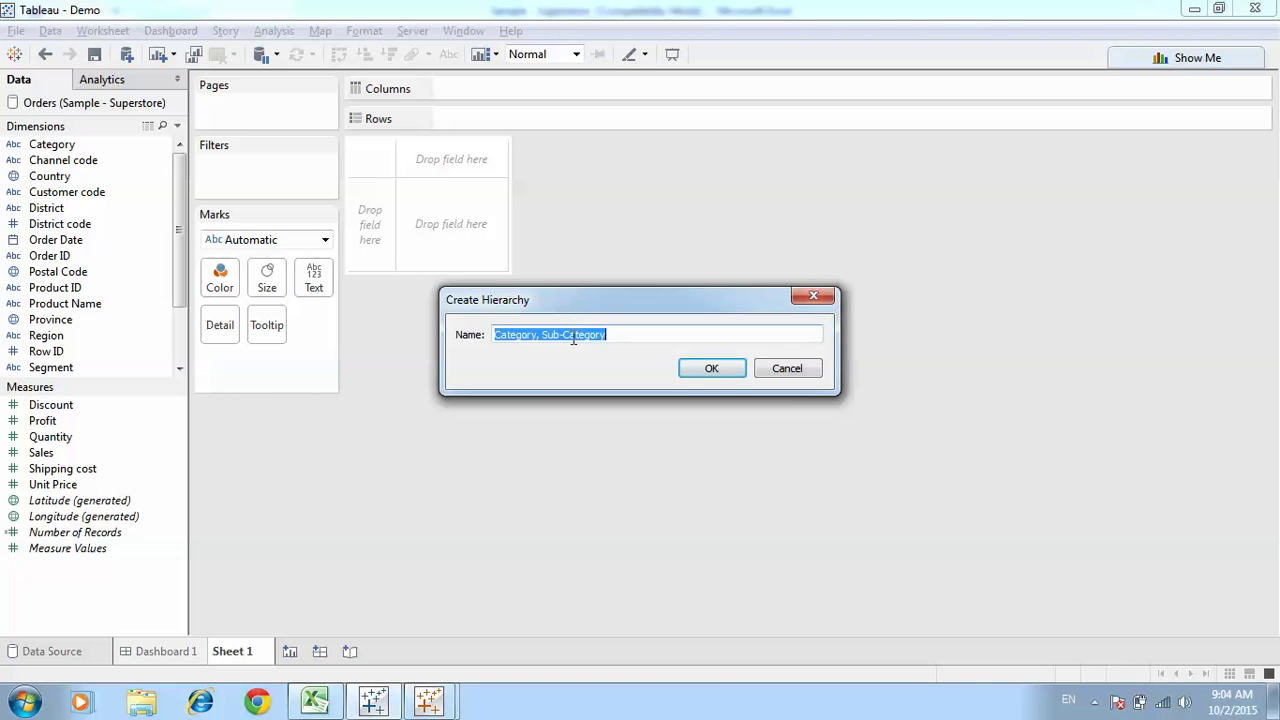
pyautogui.click(694, 372)
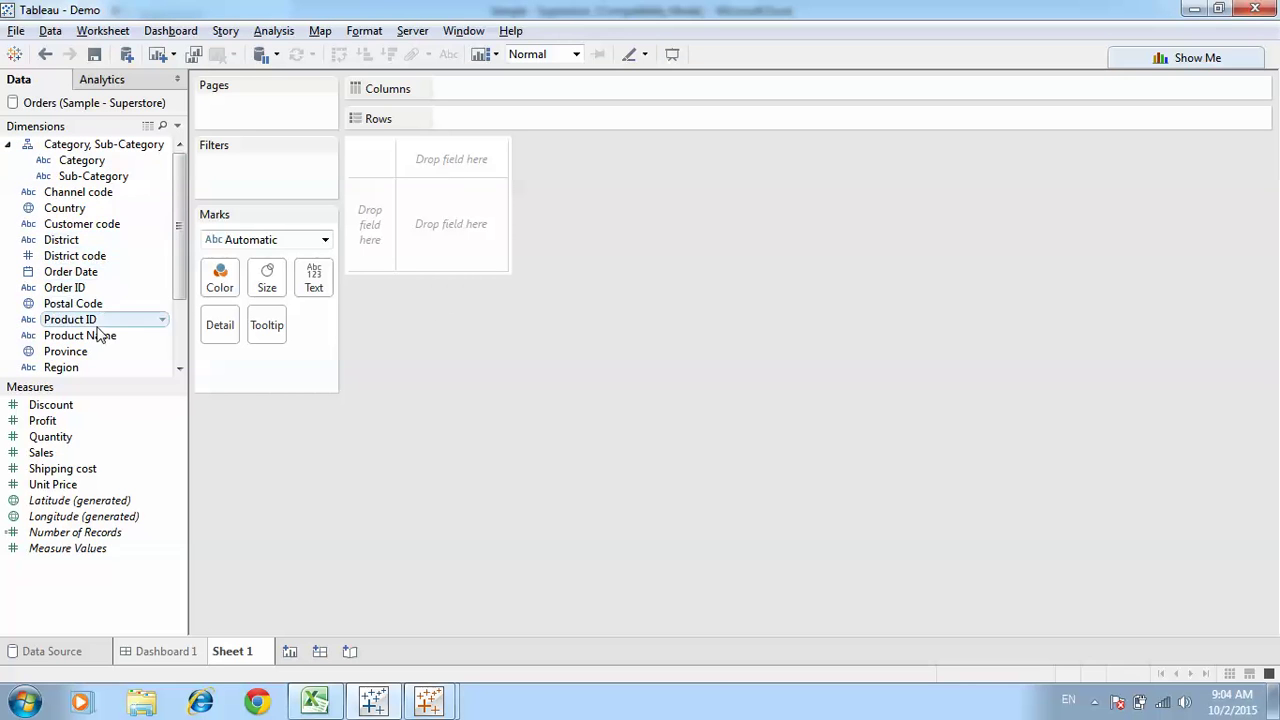
# Add Product Name to the Category, Sub-Category hierarchy and place Category on Columns, drilled down to Sub-Category
pyautogui.moveTo(98, 330); pyautogui.dragTo(496, 87)
pyautogui.click(449, 88)
pyautogui.click(449, 88)
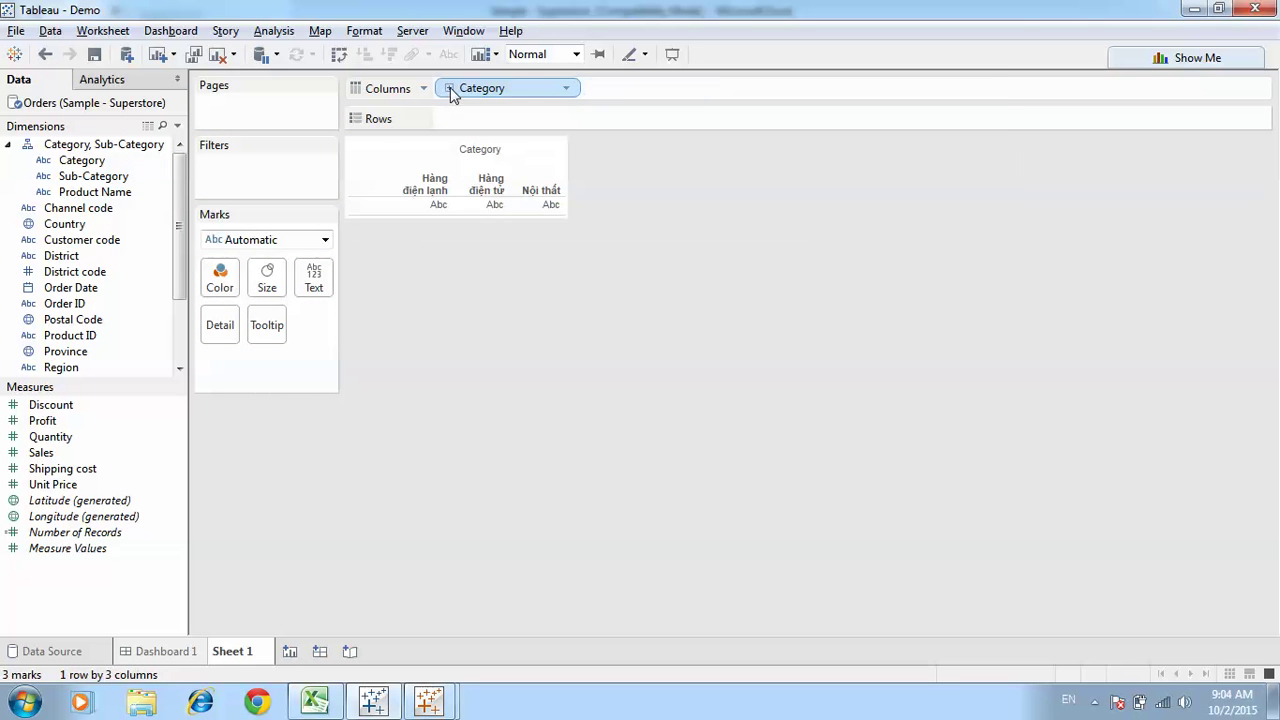
pyautogui.click(449, 88)
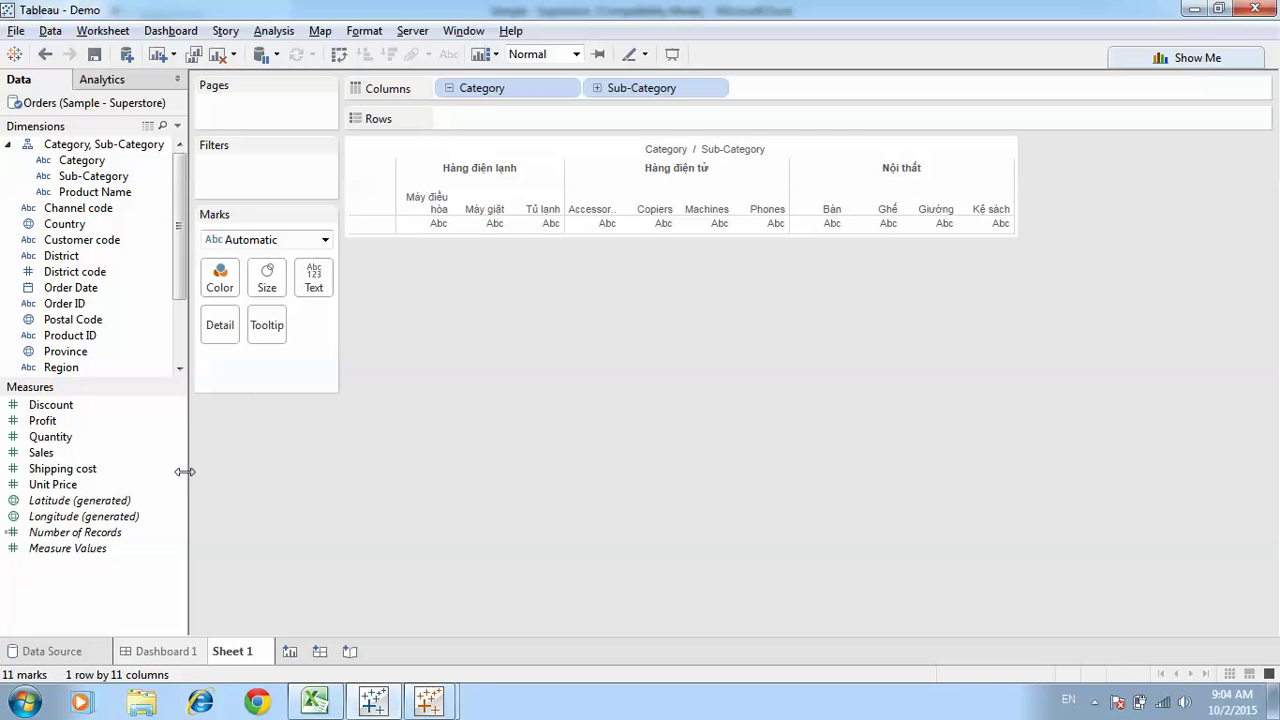
# Place Sales on Rows to show a bar for each sub-category
pyautogui.moveTo(86, 457); pyautogui.dragTo(520, 120)
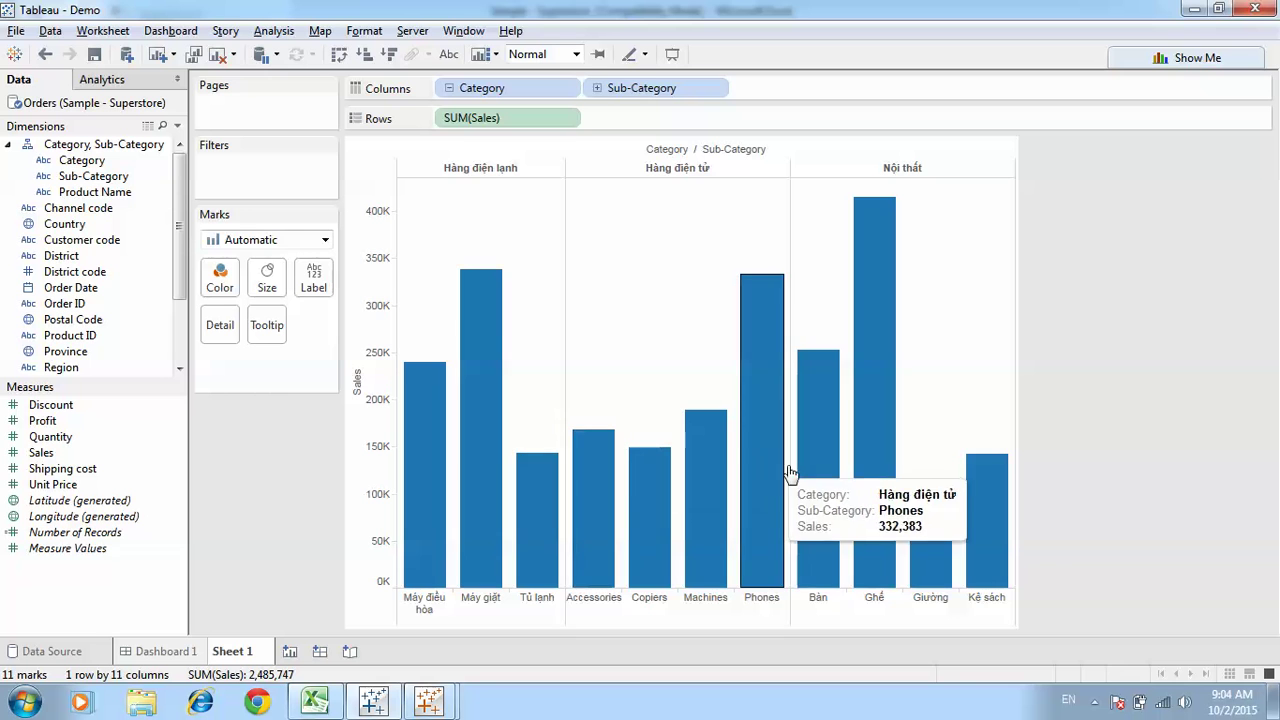
pyautogui.moveTo(863, 491)
pyautogui.moveTo(815, 578)
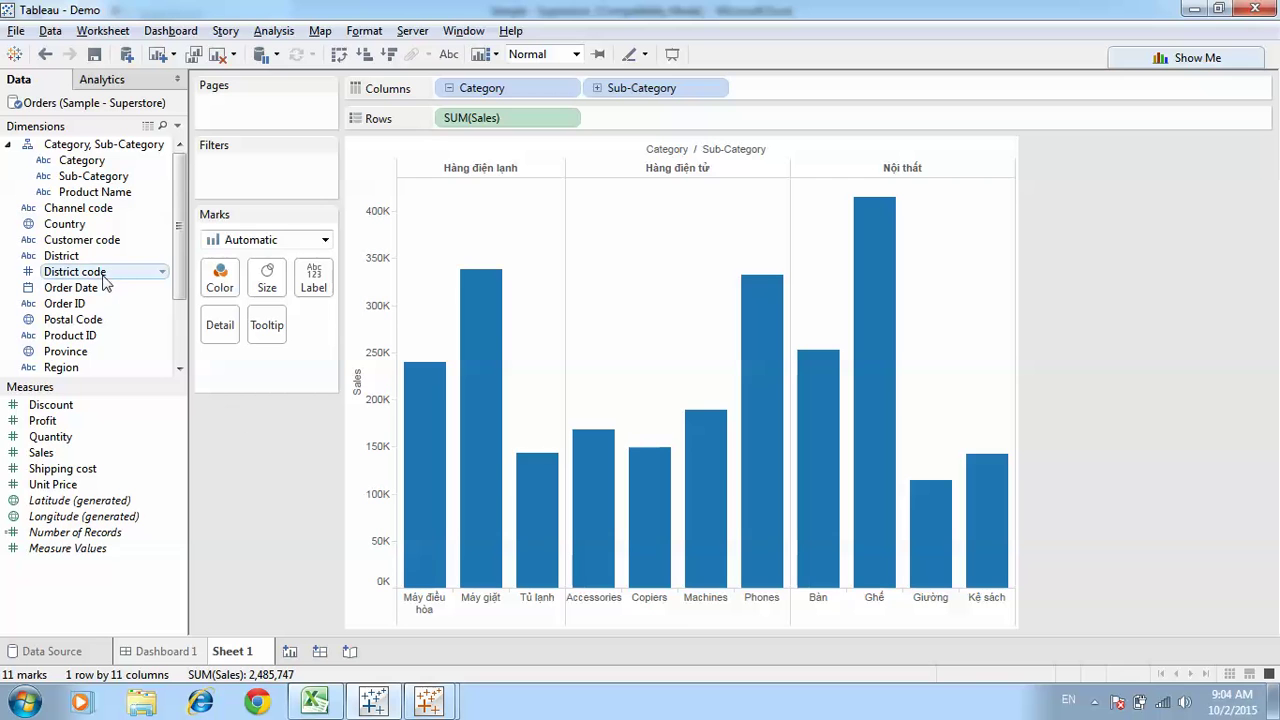
# Filter the chart by Order Date as a range of dates, keeping the full range
pyautogui.moveTo(100, 288)
pyautogui.mouseDown()
pyautogui.moveTo(237, 214)
pyautogui.moveTo(265, 181)
pyautogui.mouseUp()
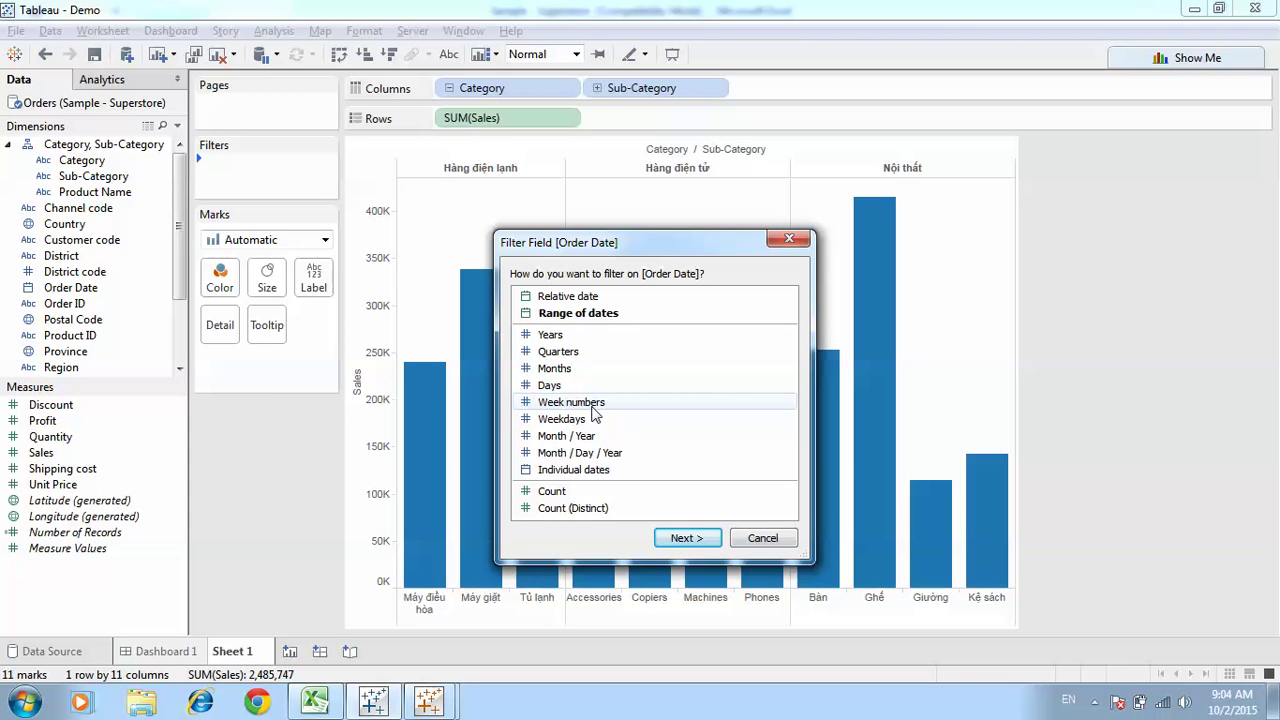
pyautogui.click(613, 314)
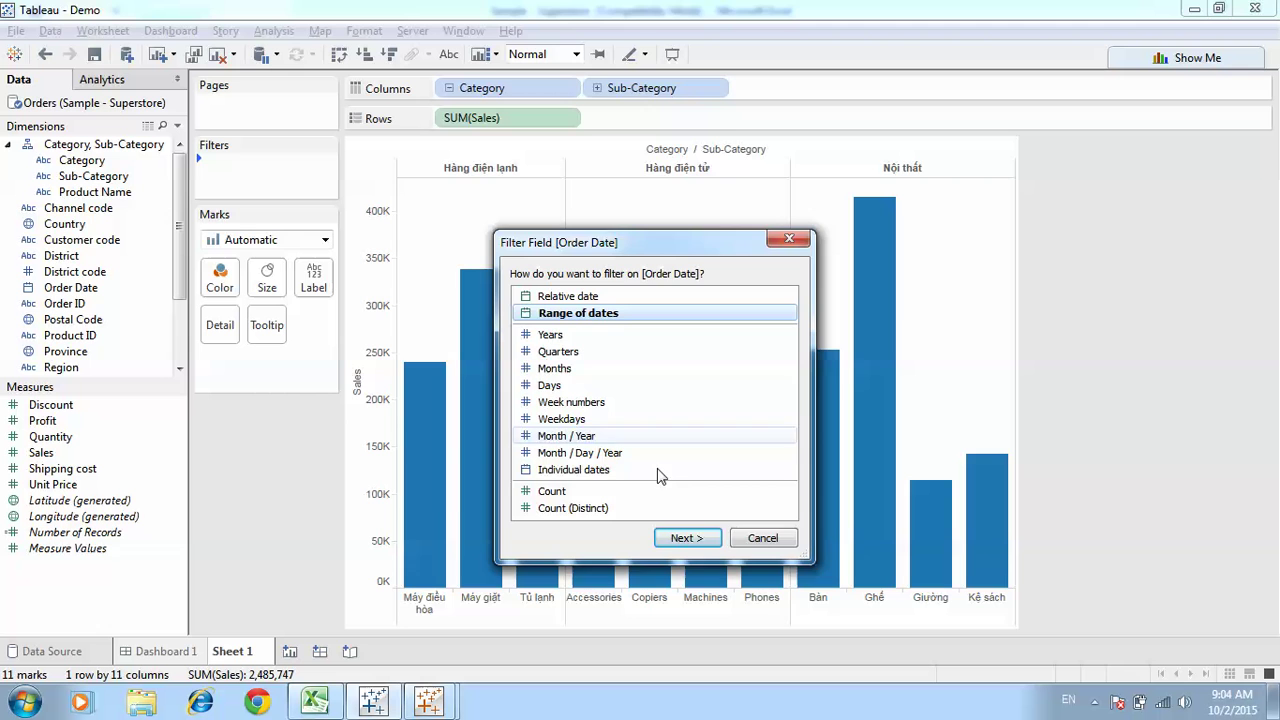
pyautogui.click(680, 538)
pyautogui.click(704, 487)
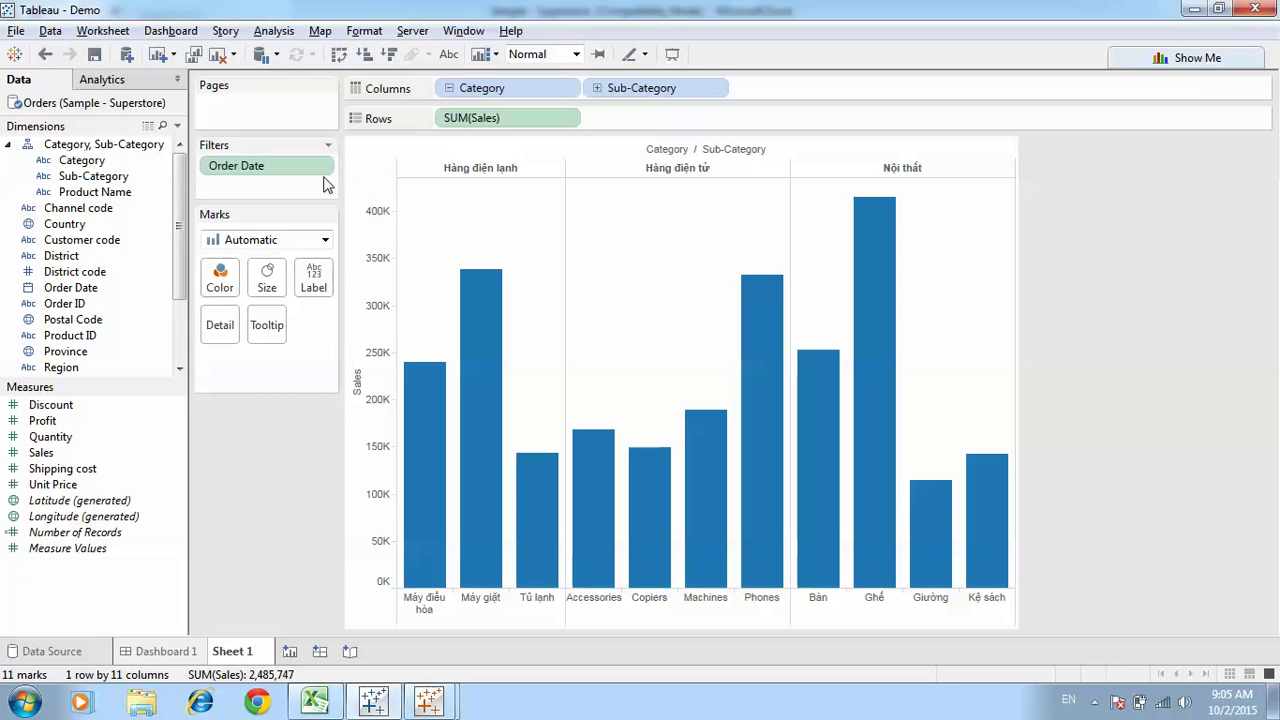
# Show the Order Date quick filter beside the chart and set its end date to 6/5/2014
pyautogui.click(319, 166)
pyautogui.click(310, 213)
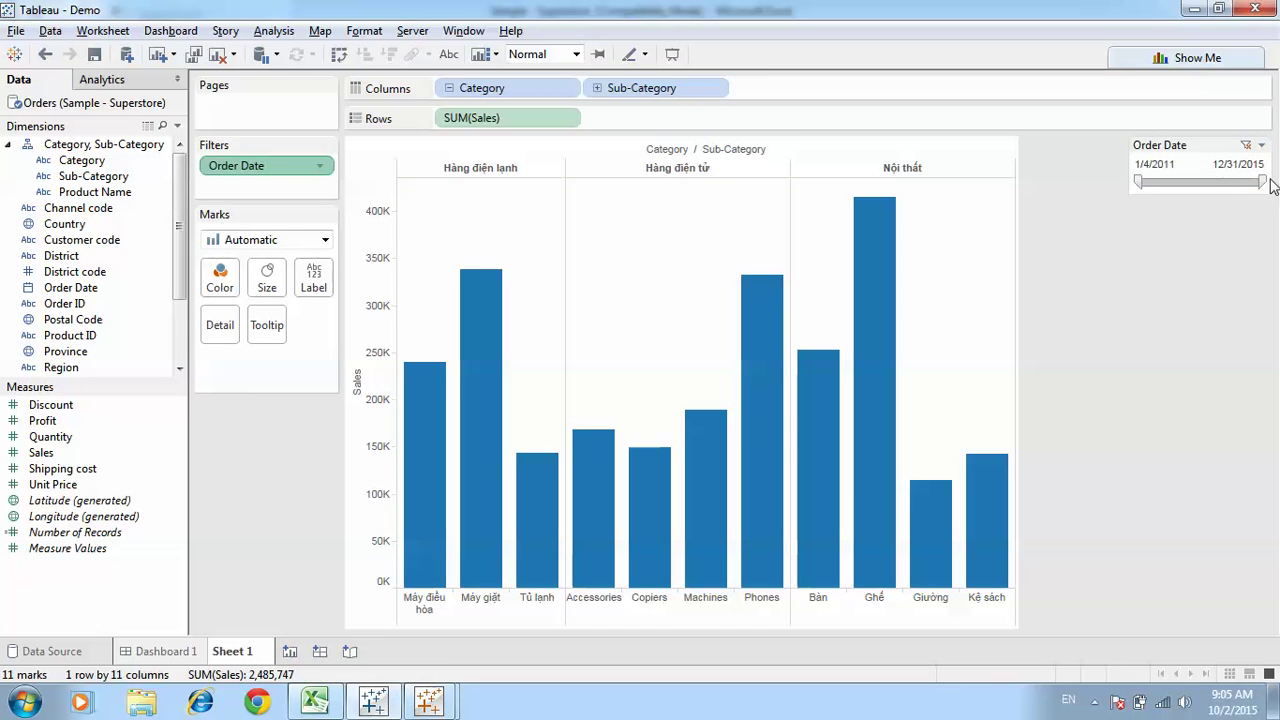
pyautogui.moveTo(1256, 182); pyautogui.dragTo(1218, 190)
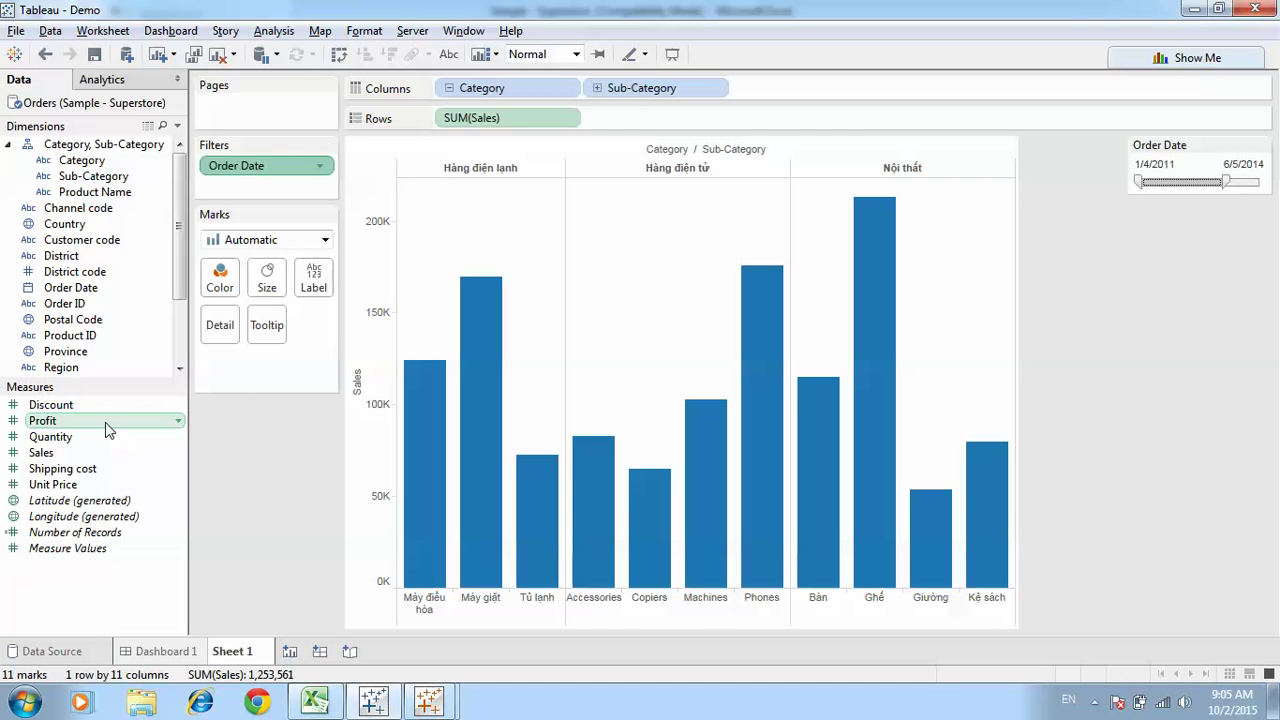
# Colour the sales bars by Profit
pyautogui.moveTo(105, 422); pyautogui.dragTo(218, 282)
pyautogui.moveTo(787, 500)
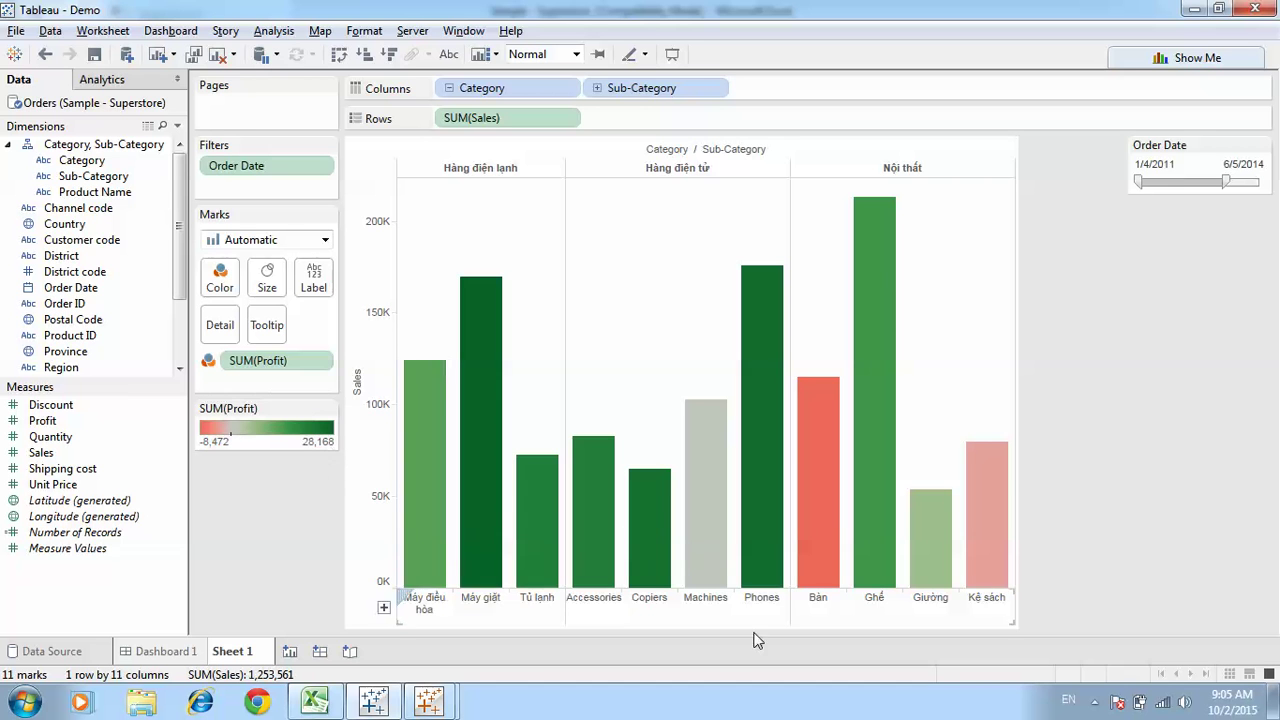
pyautogui.moveTo(824, 552)
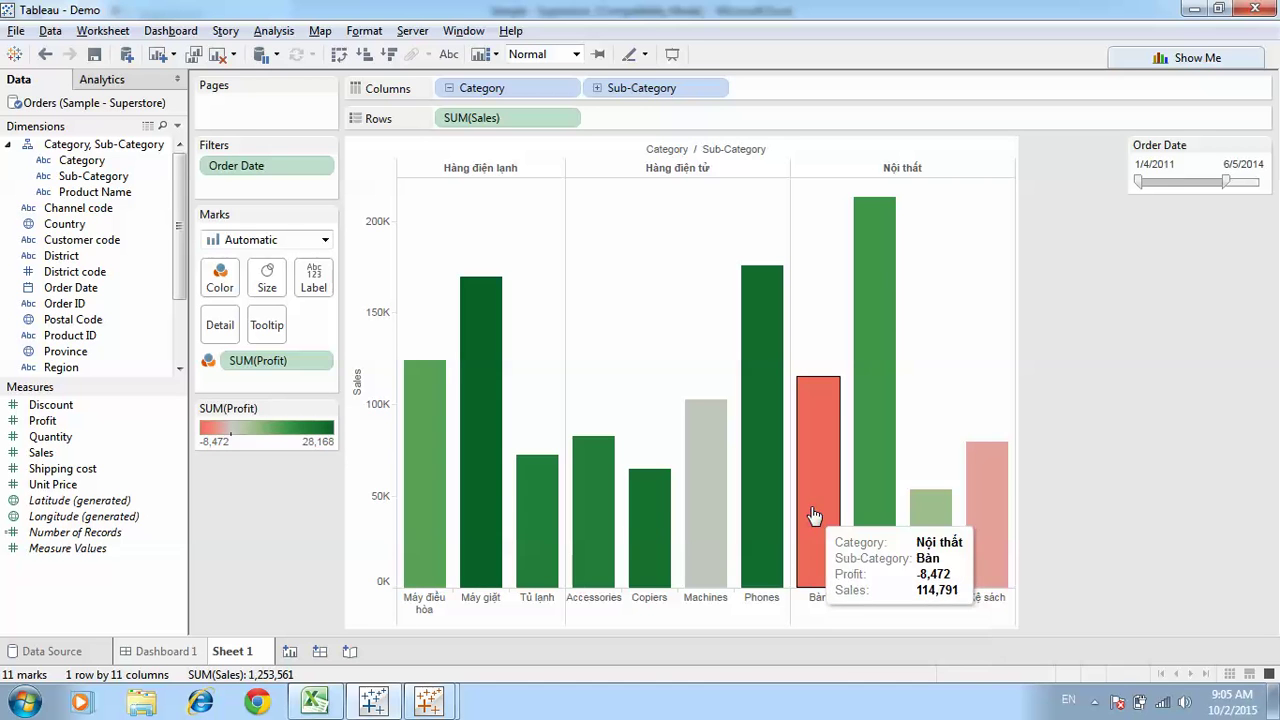
# Change the Profit colours to the Red-Blue Diverging palette with stepped colour in 2 steps
pyautogui.click(220, 285)
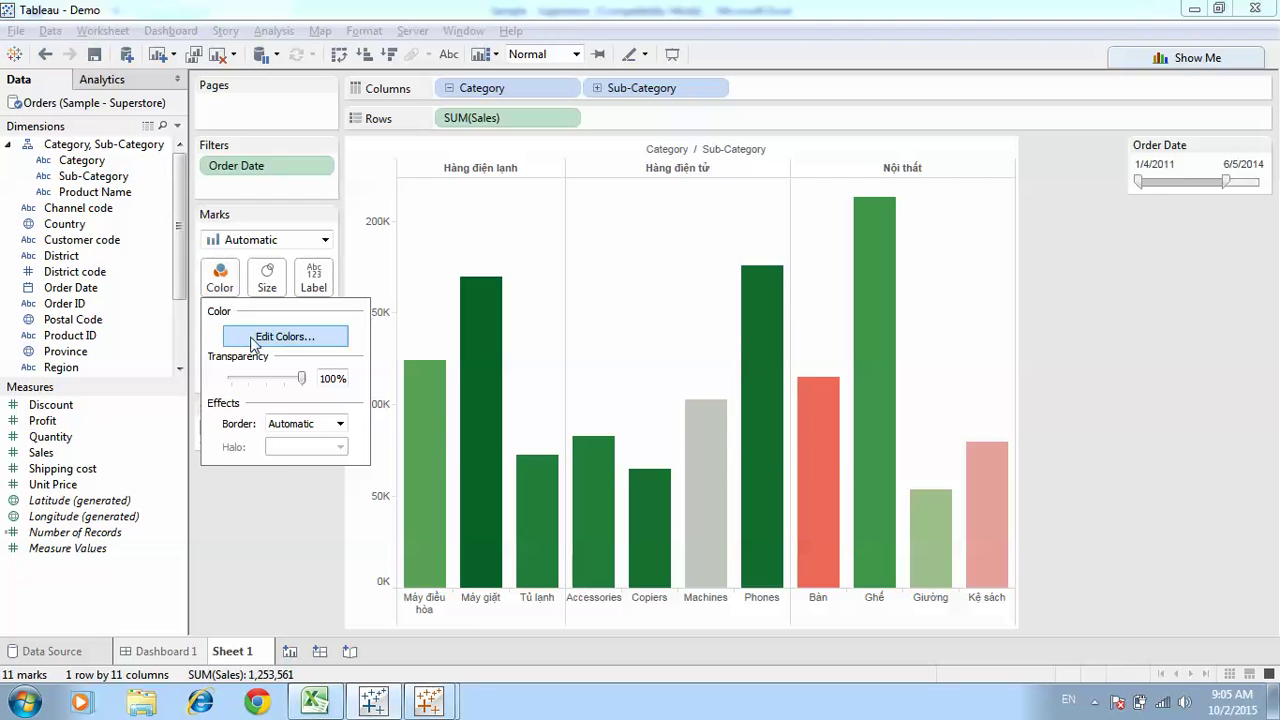
pyautogui.click(278, 337)
pyautogui.click(563, 280)
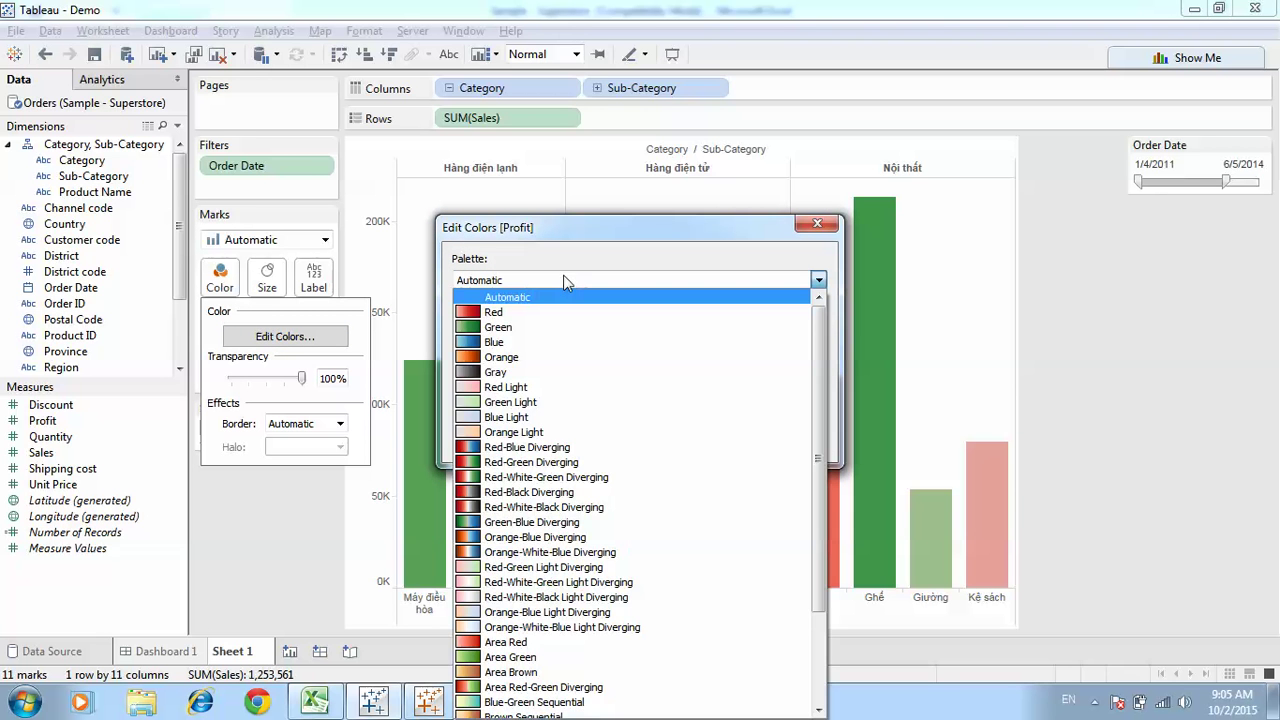
pyautogui.click(530, 447)
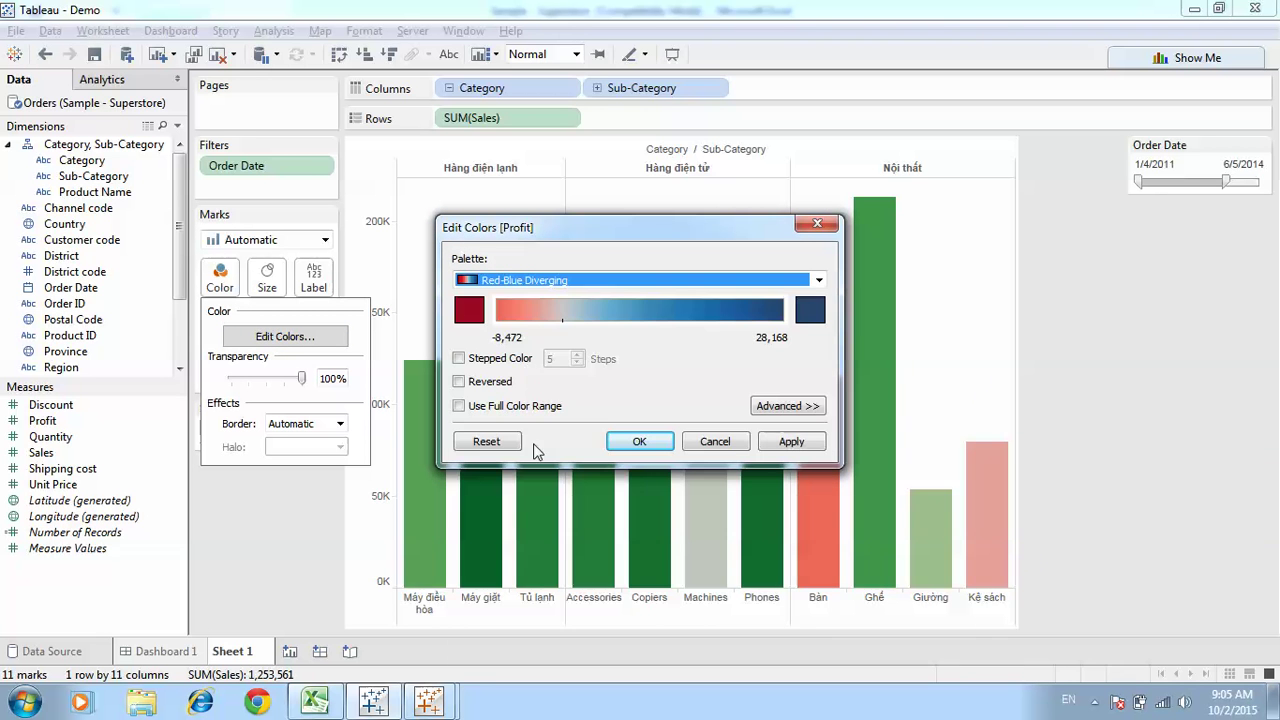
pyautogui.click(474, 358)
pyautogui.write('2')
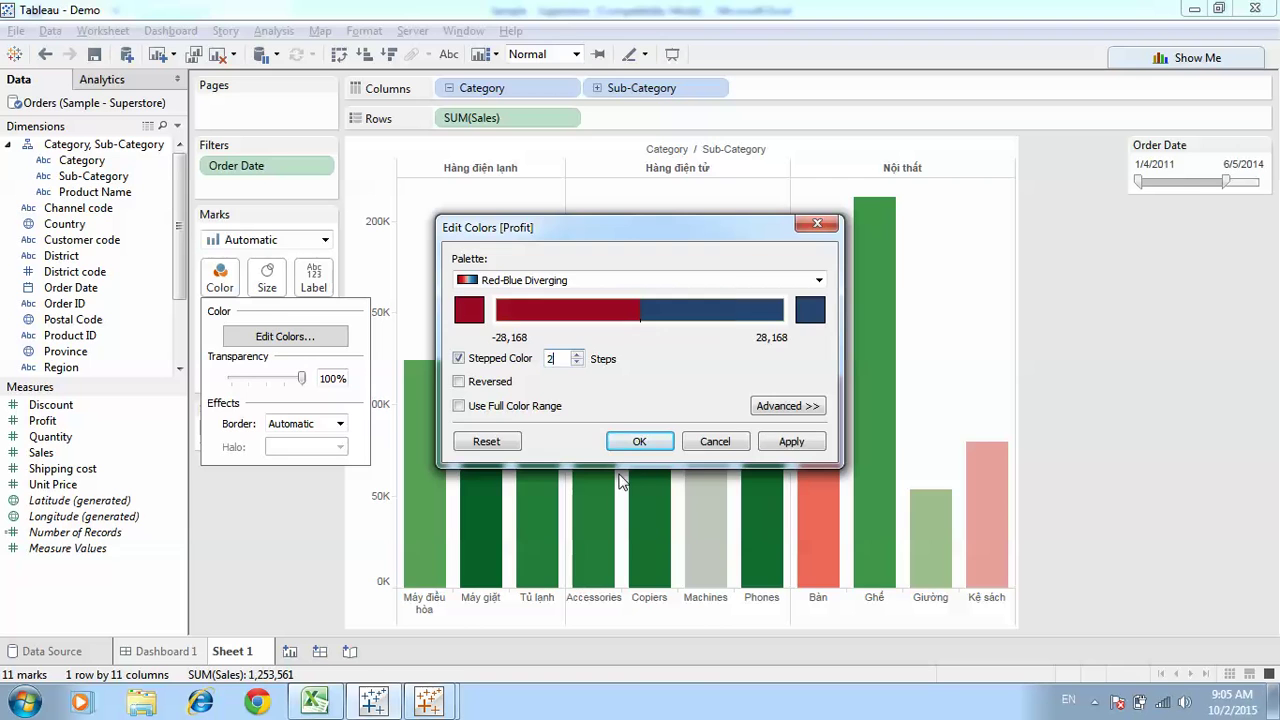
pyautogui.click(640, 441)
pyautogui.moveTo(808, 460)
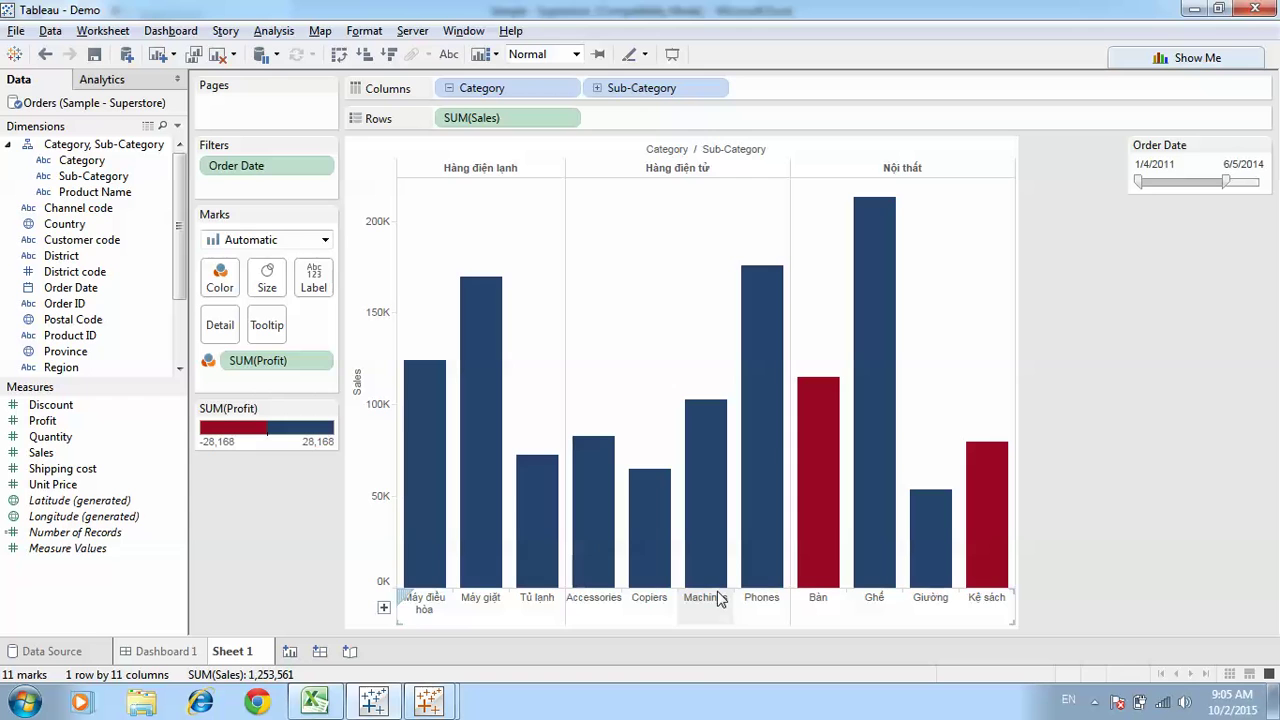
# Create a new worksheet and plot Sales on Columns against Profit on Rows
pyautogui.click(289, 652)
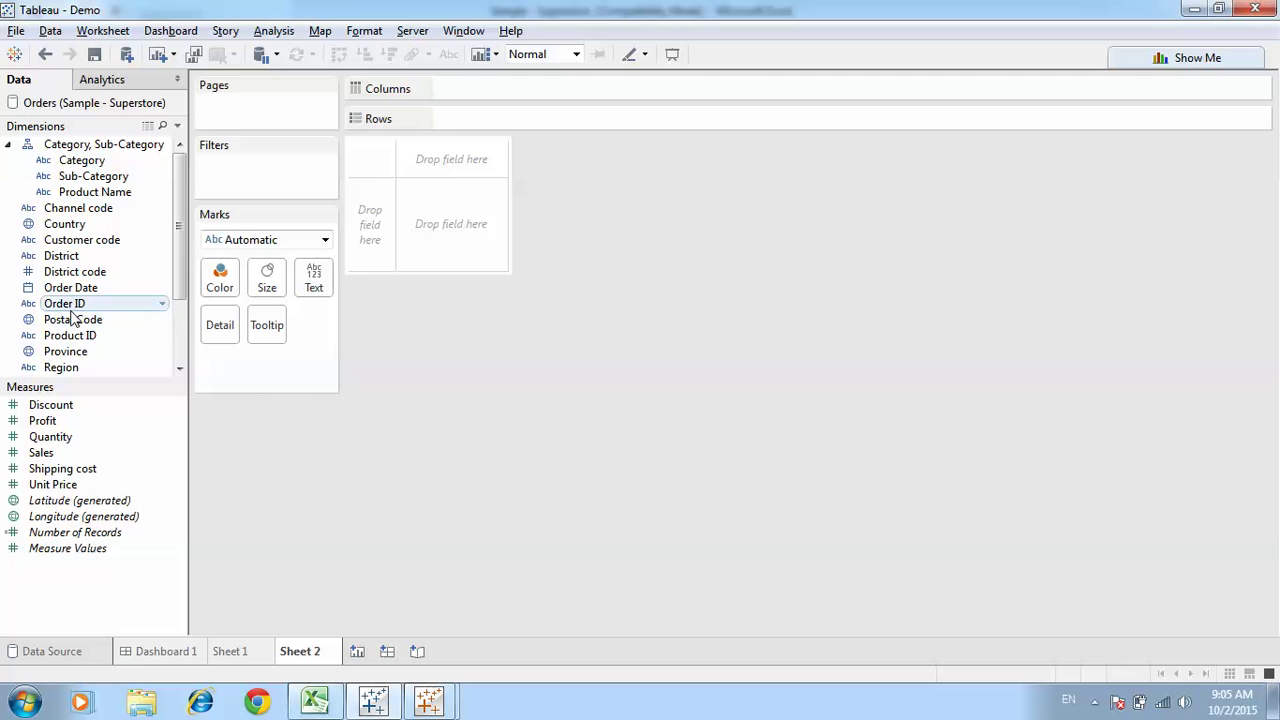
pyautogui.moveTo(60, 452); pyautogui.dragTo(480, 90)
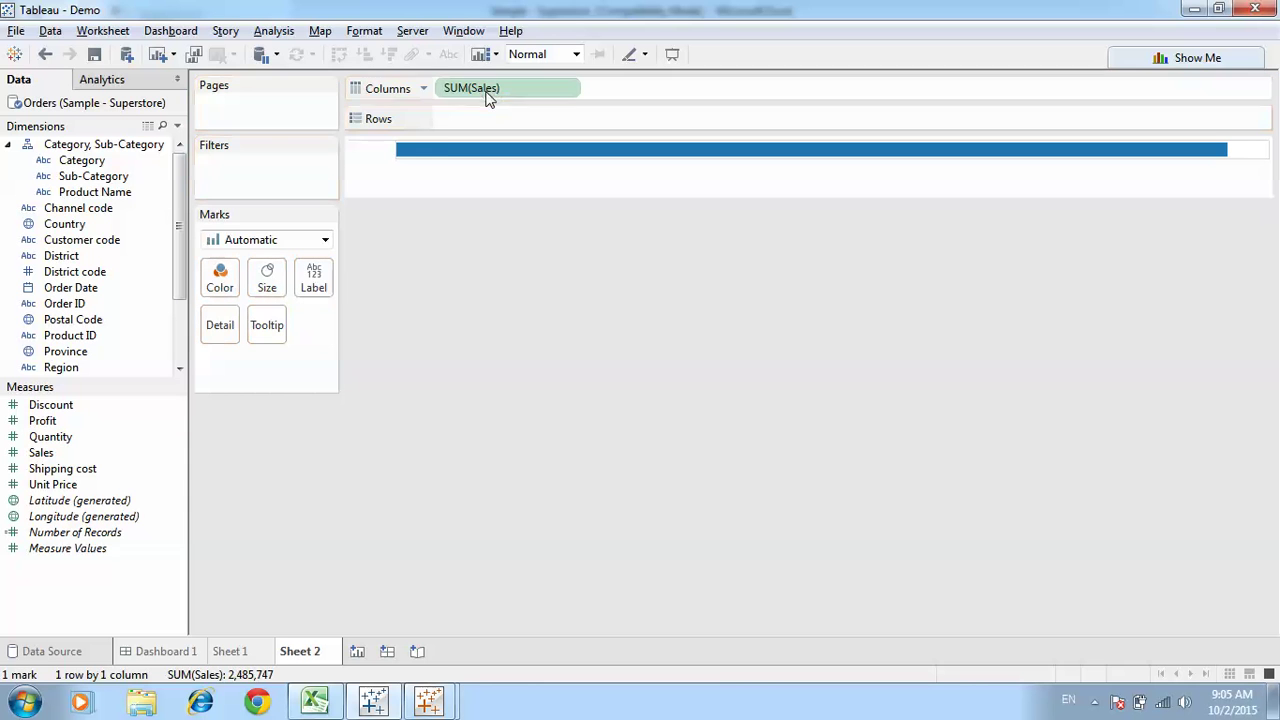
pyautogui.moveTo(42, 420); pyautogui.dragTo(478, 125)
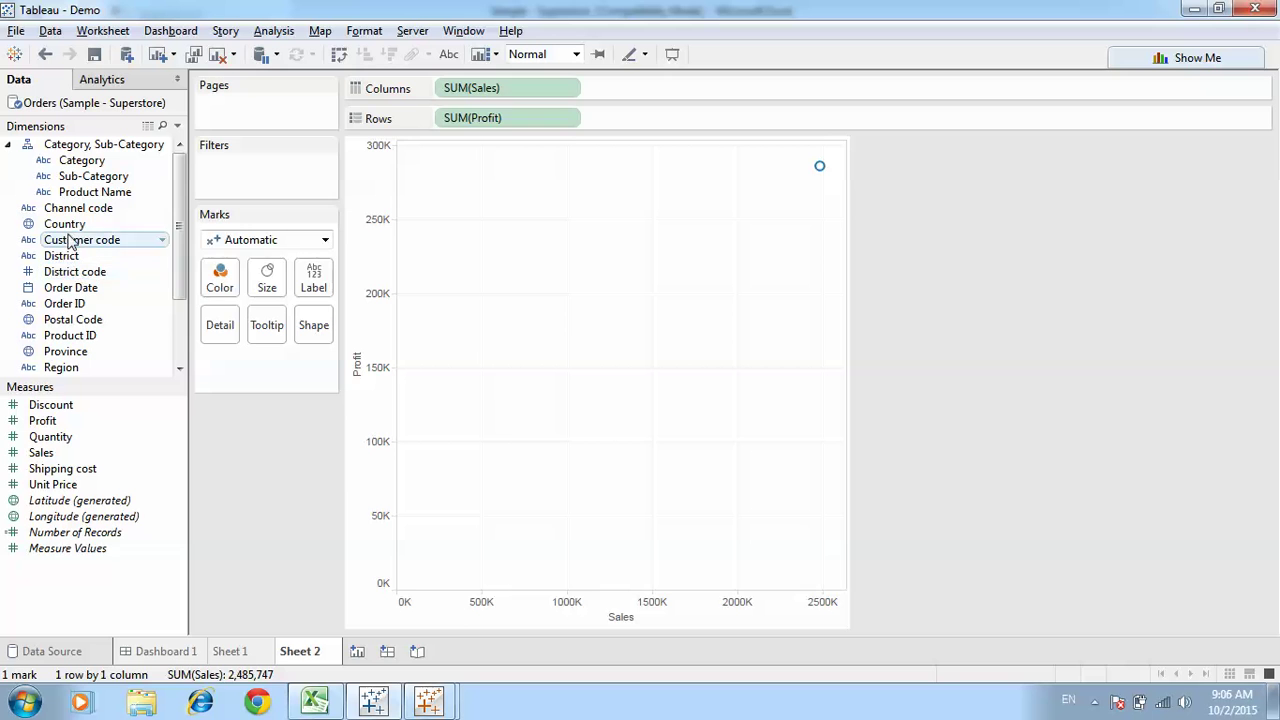
# Break the scatter plot down by Customer code and Order ID, and colour the marks by Profit
pyautogui.moveTo(88, 240); pyautogui.dragTo(228, 375)
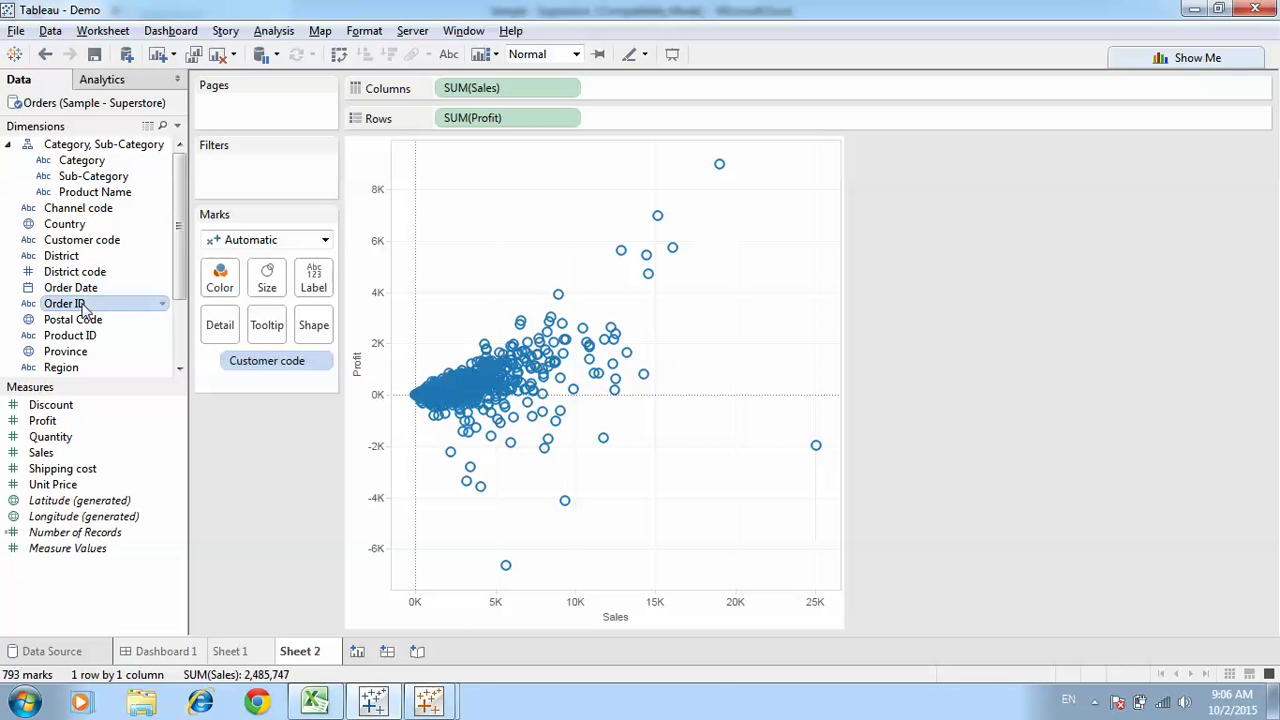
pyautogui.moveTo(64, 303); pyautogui.dragTo(252, 385)
pyautogui.moveTo(42, 420); pyautogui.dragTo(220, 278)
# Change the scatter plot's mark type to Circle and slightly enlarge the marks
pyautogui.click(264, 242)
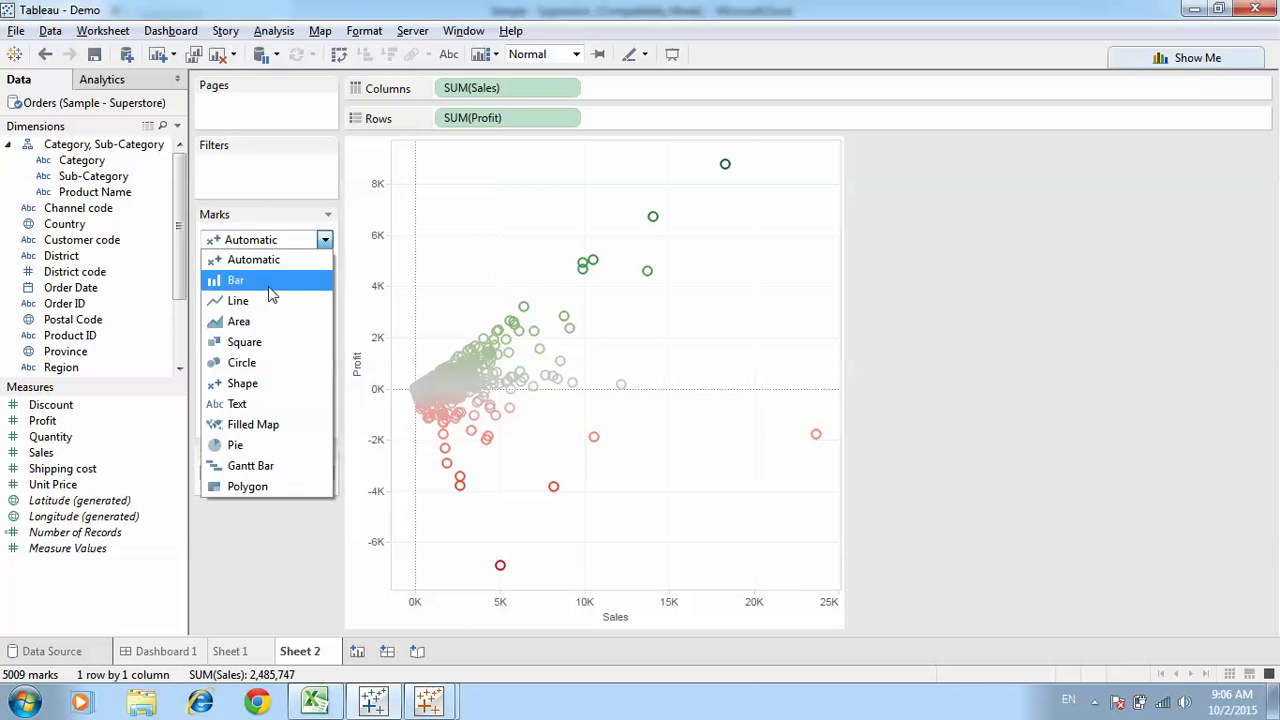
pyautogui.click(258, 365)
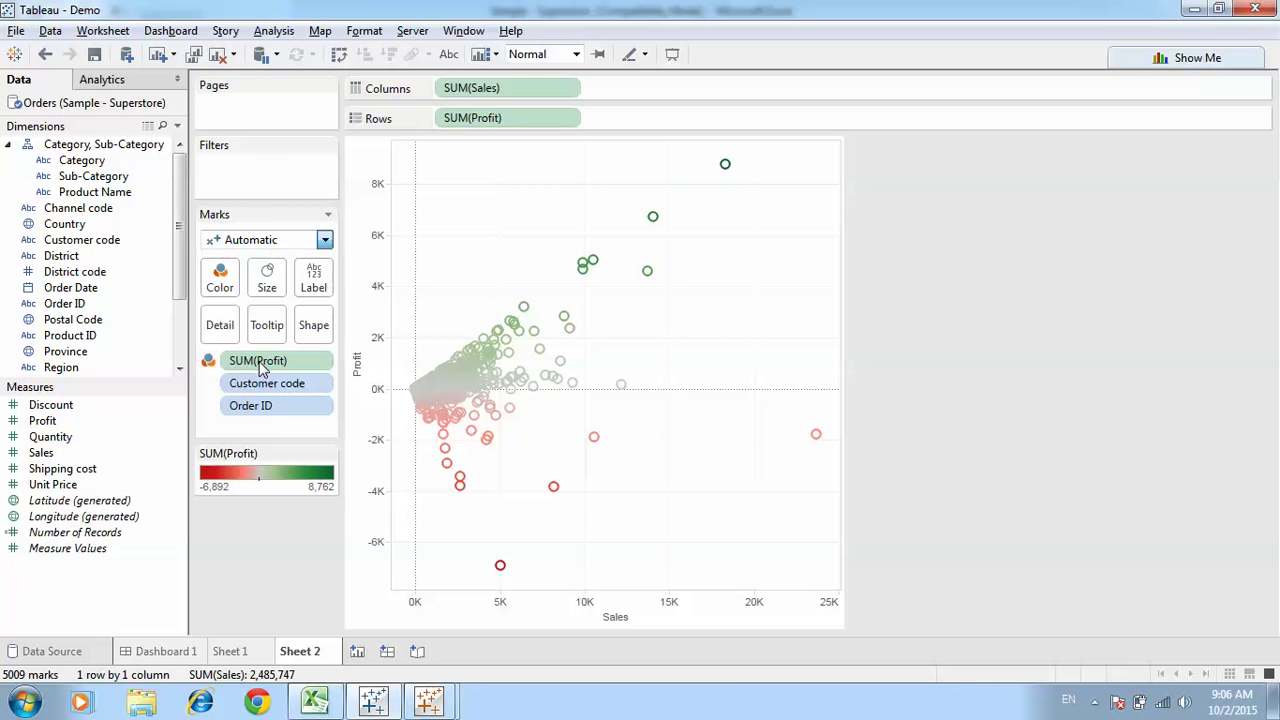
pyautogui.click(266, 284)
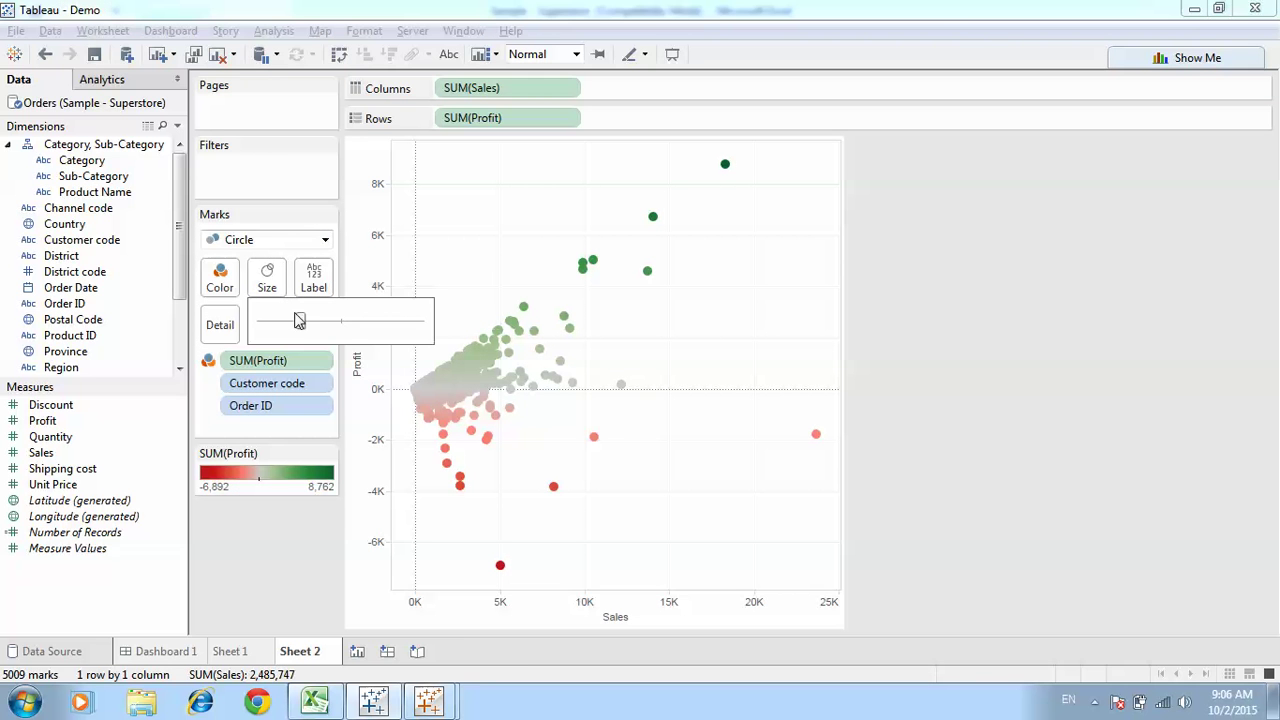
pyautogui.click(616, 525)
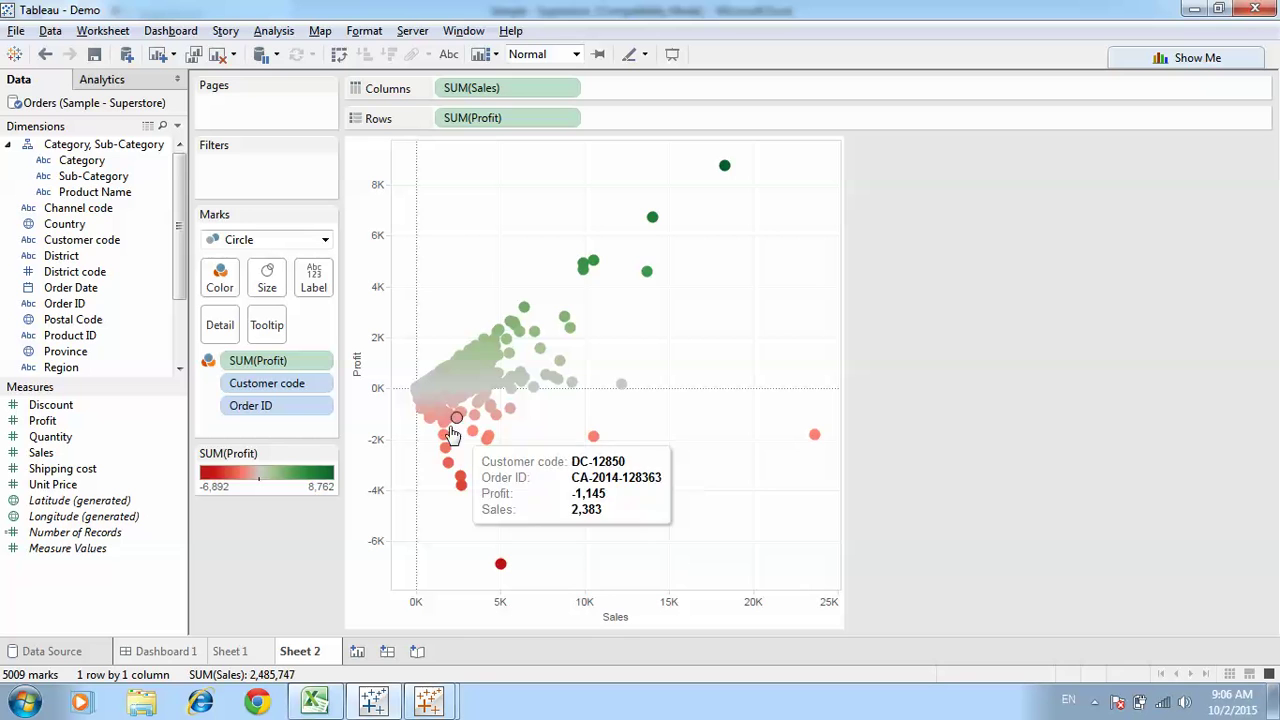
# Select the loss-making marks below the zero Profit line and view their underlying data
pyautogui.moveTo(497, 415)
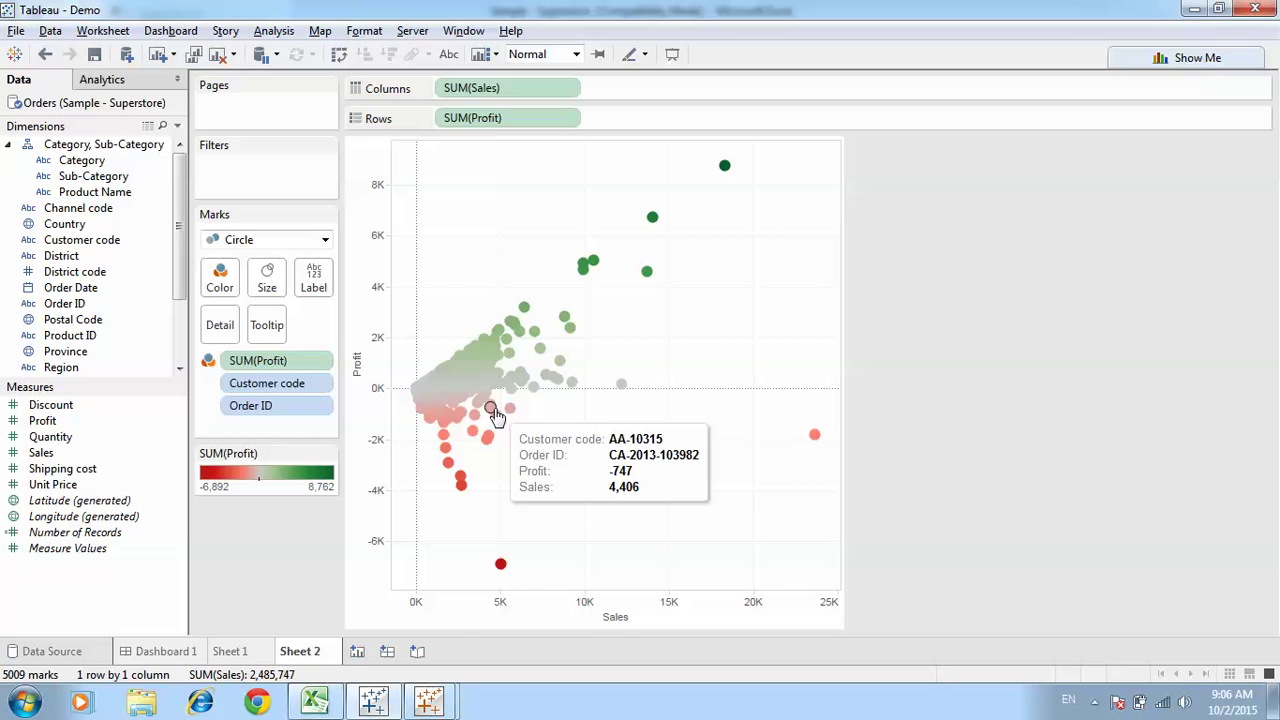
pyautogui.moveTo(825, 550); pyautogui.dragTo(410, 410)
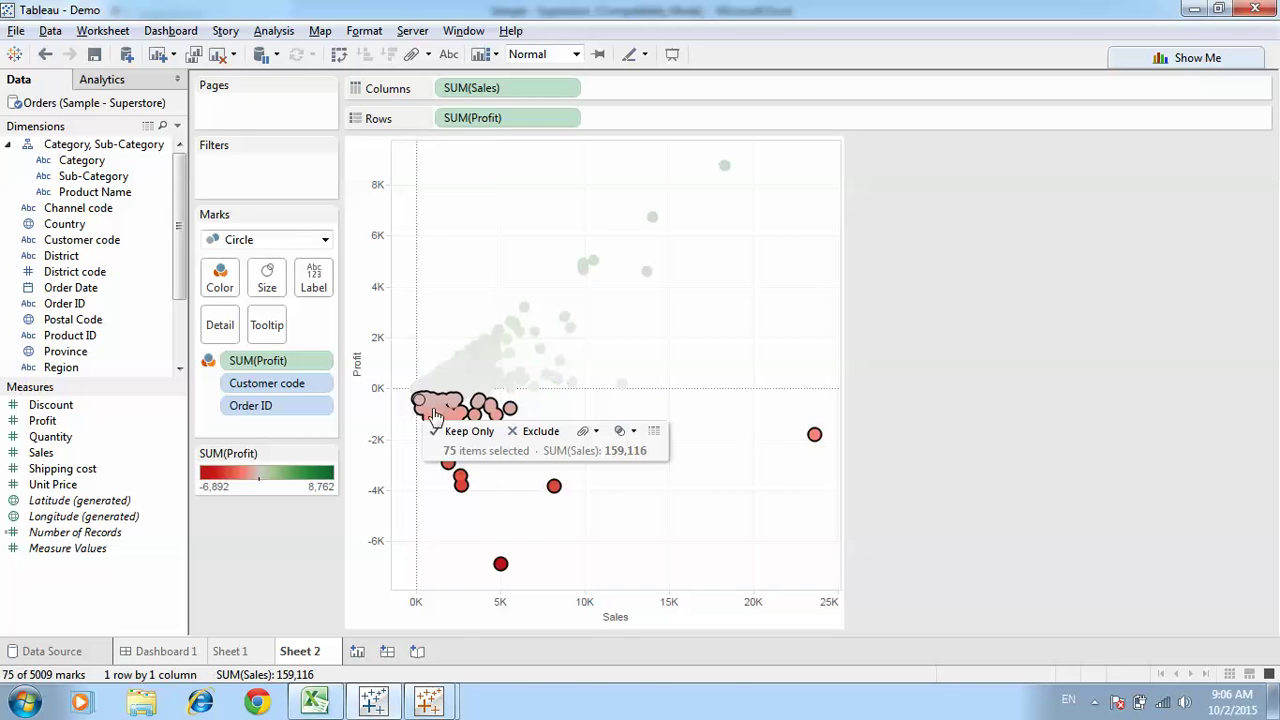
pyautogui.click(655, 437)
pyautogui.click(418, 585)
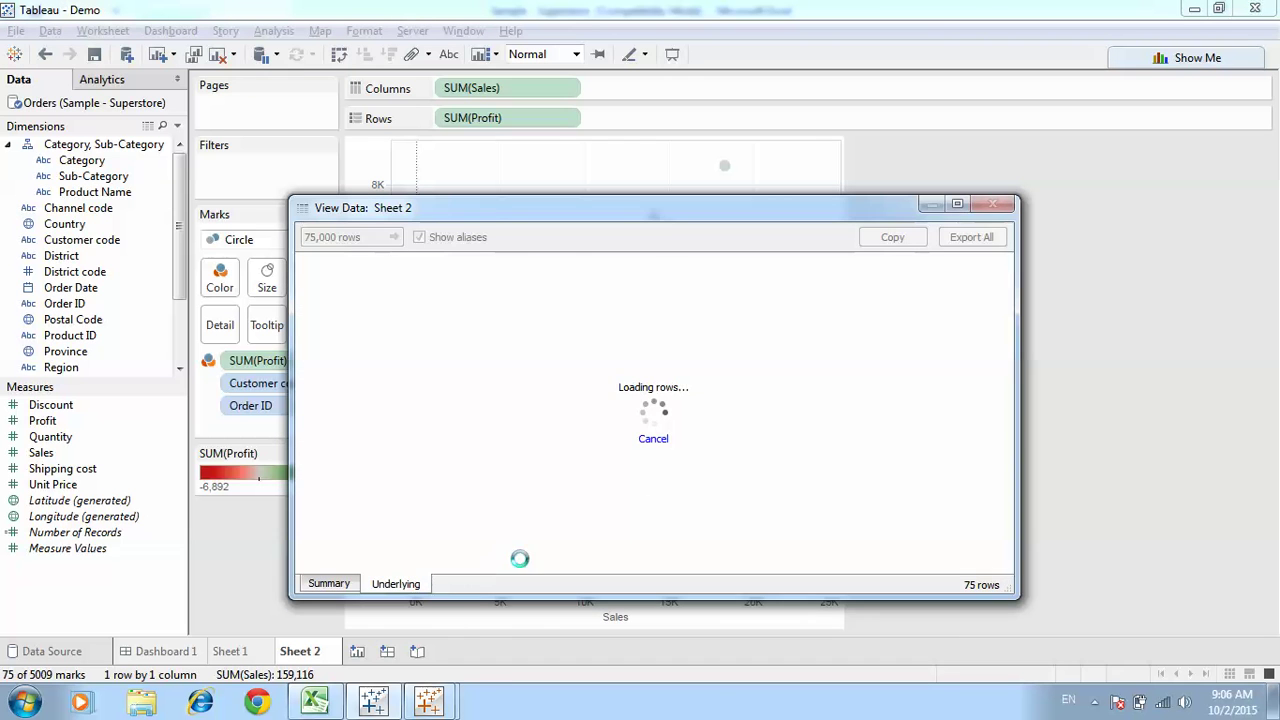
# Examine the Shipping cost and Discount columns and the export option of the underlying records, and close the data view
pyautogui.moveTo(530, 566); pyautogui.dragTo(975, 572)
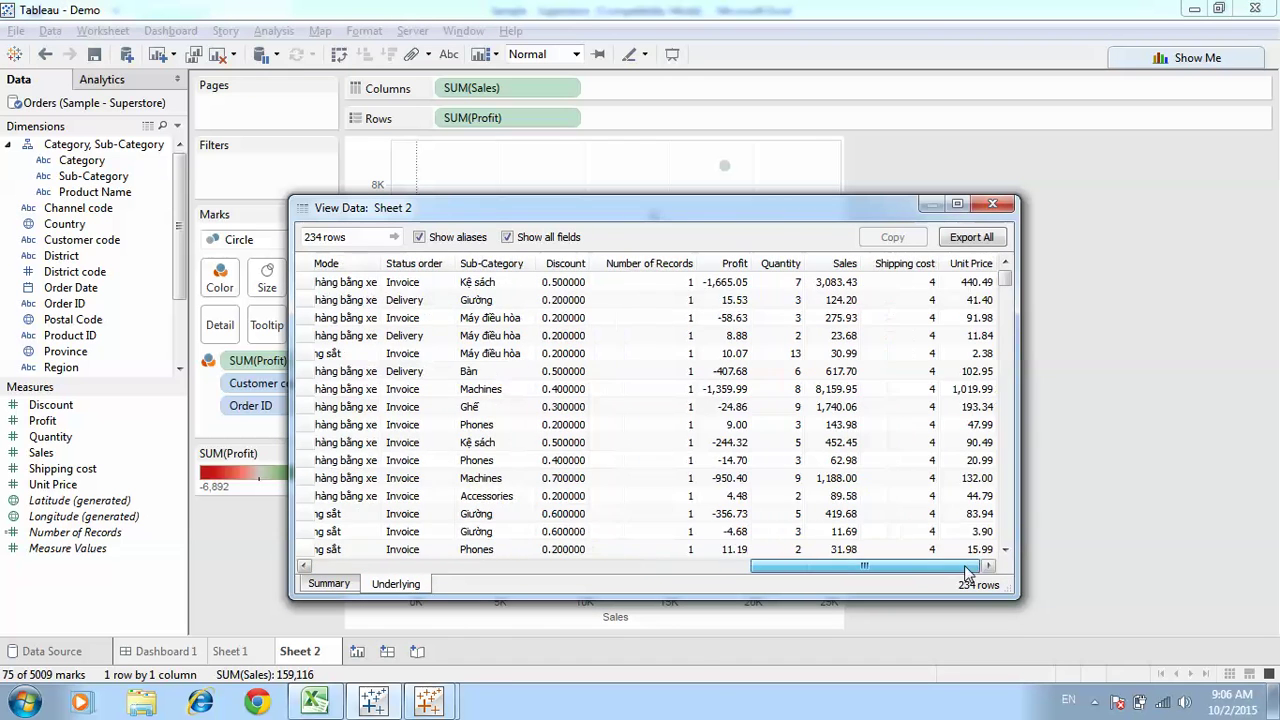
pyautogui.moveTo(905, 282); pyautogui.dragTo(912, 462)
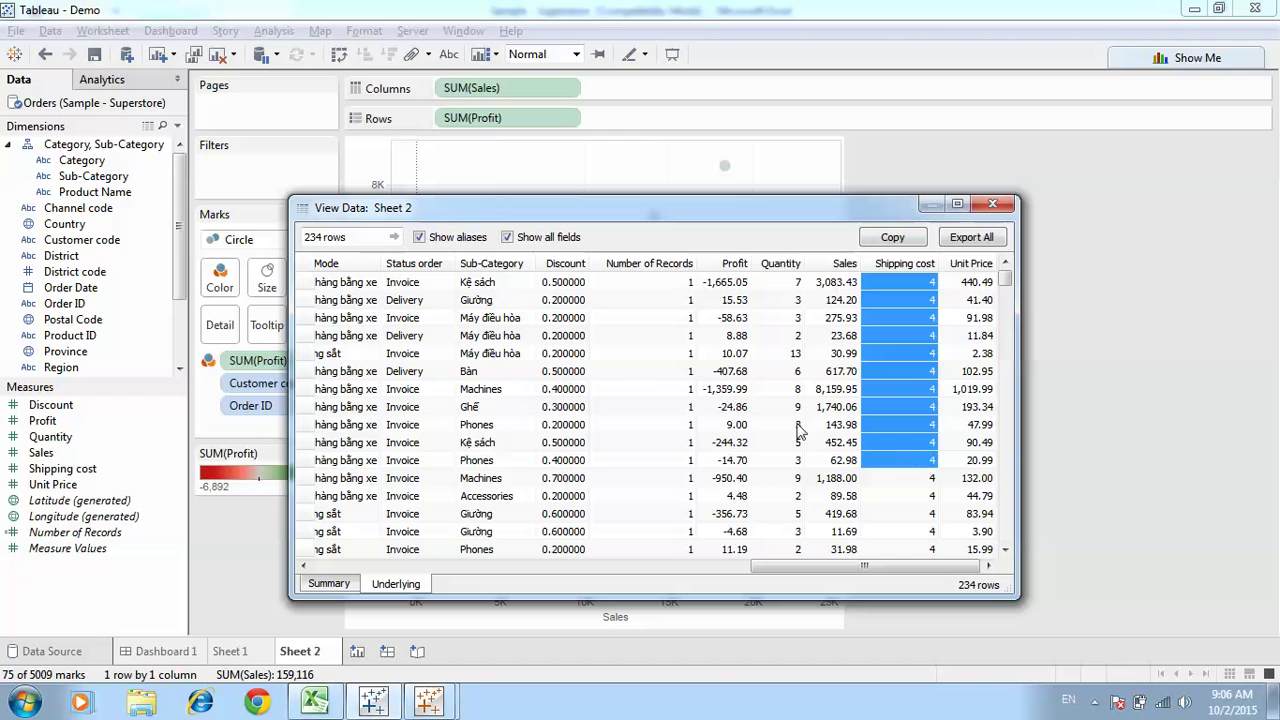
pyautogui.moveTo(565, 282); pyautogui.dragTo(567, 430)
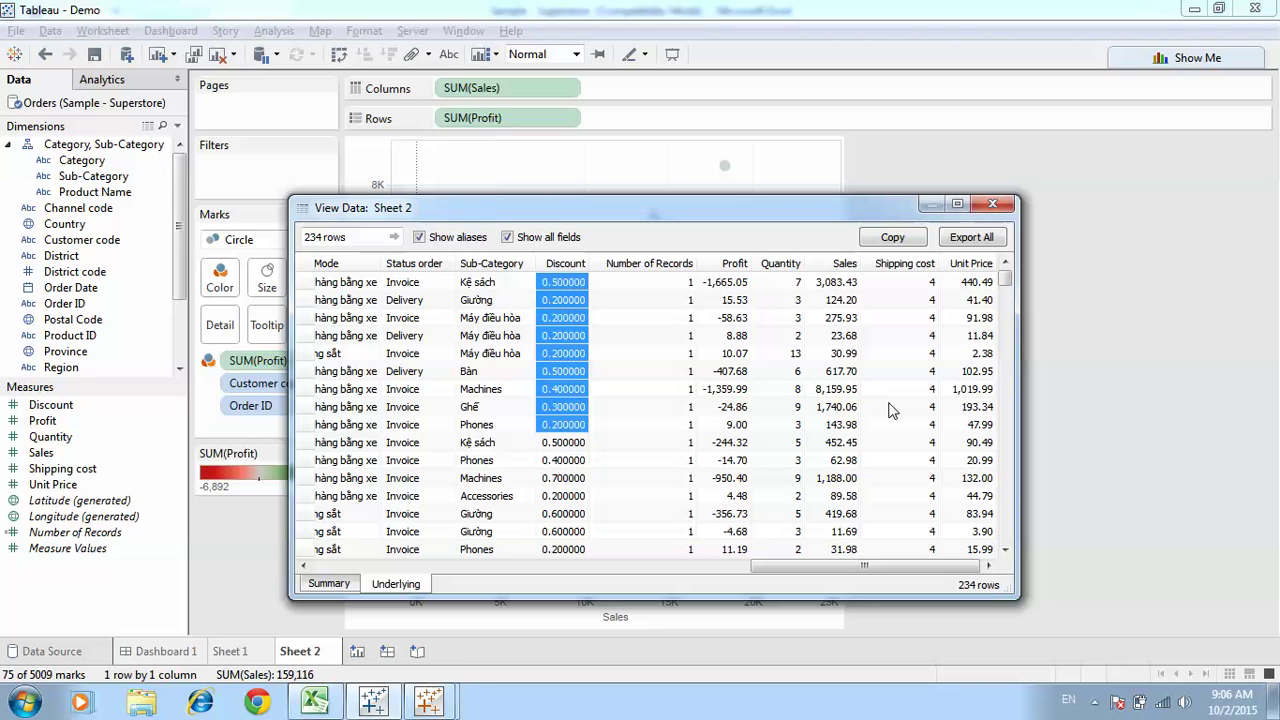
pyautogui.click(980, 240)
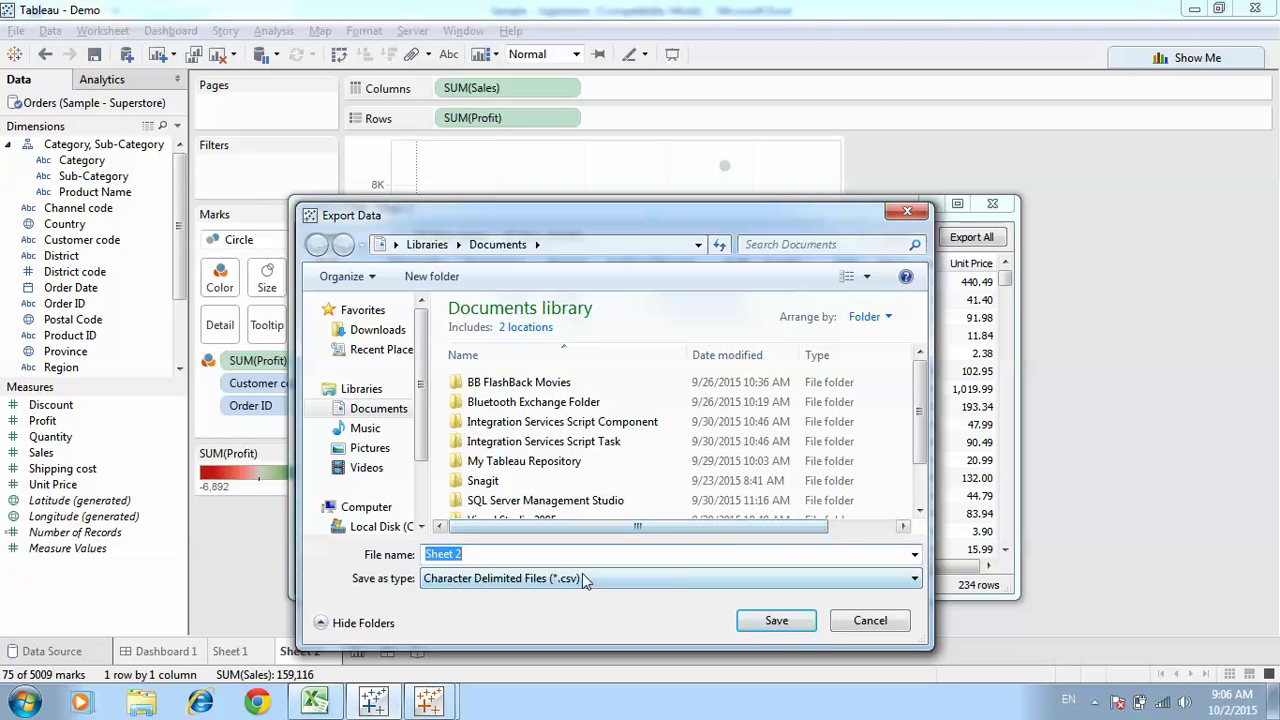
pyautogui.click(868, 620)
pyautogui.click(1004, 207)
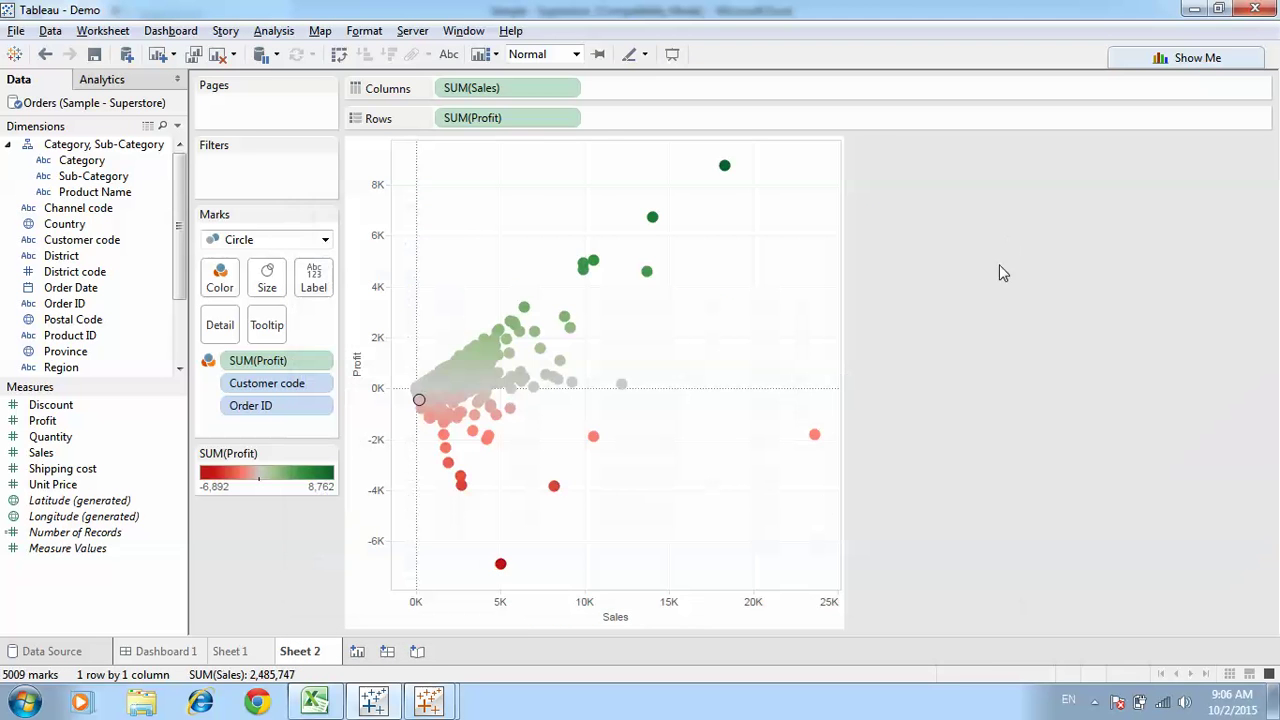
# Create a new worksheet and set up a Microsoft SQL Server connection to the server localhost
pyautogui.click(357, 651)
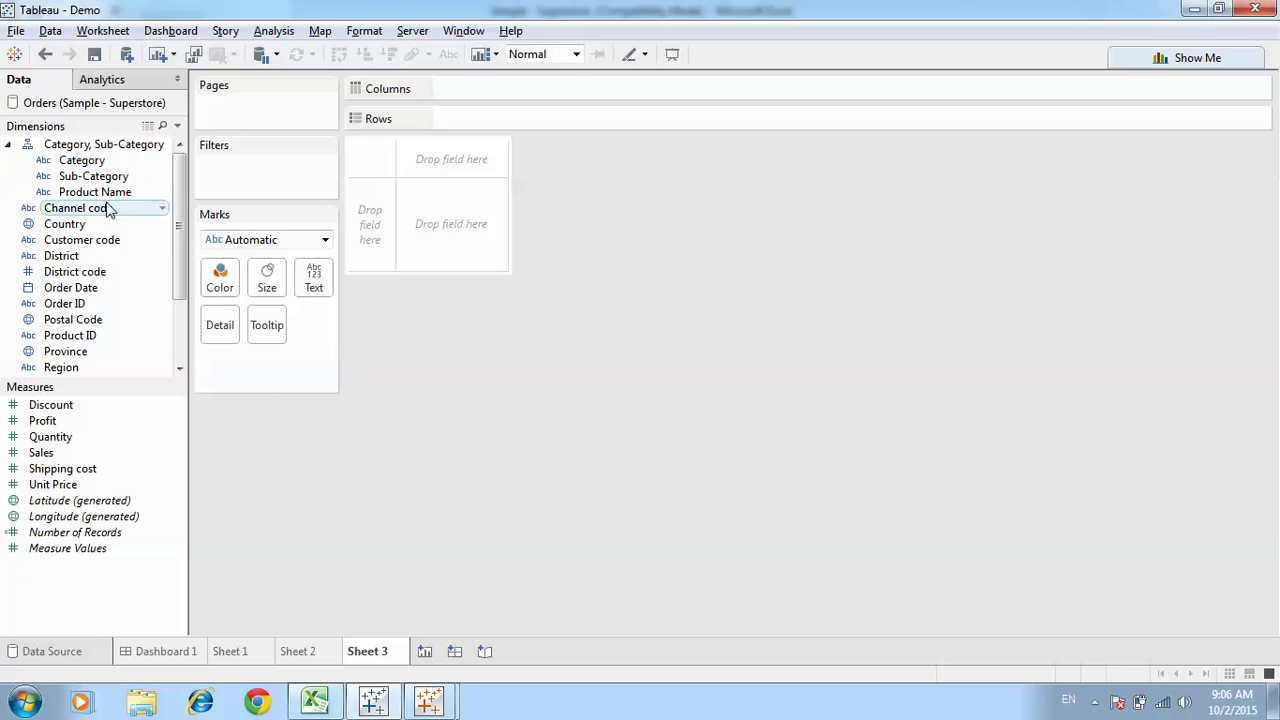
pyautogui.click(100, 240)
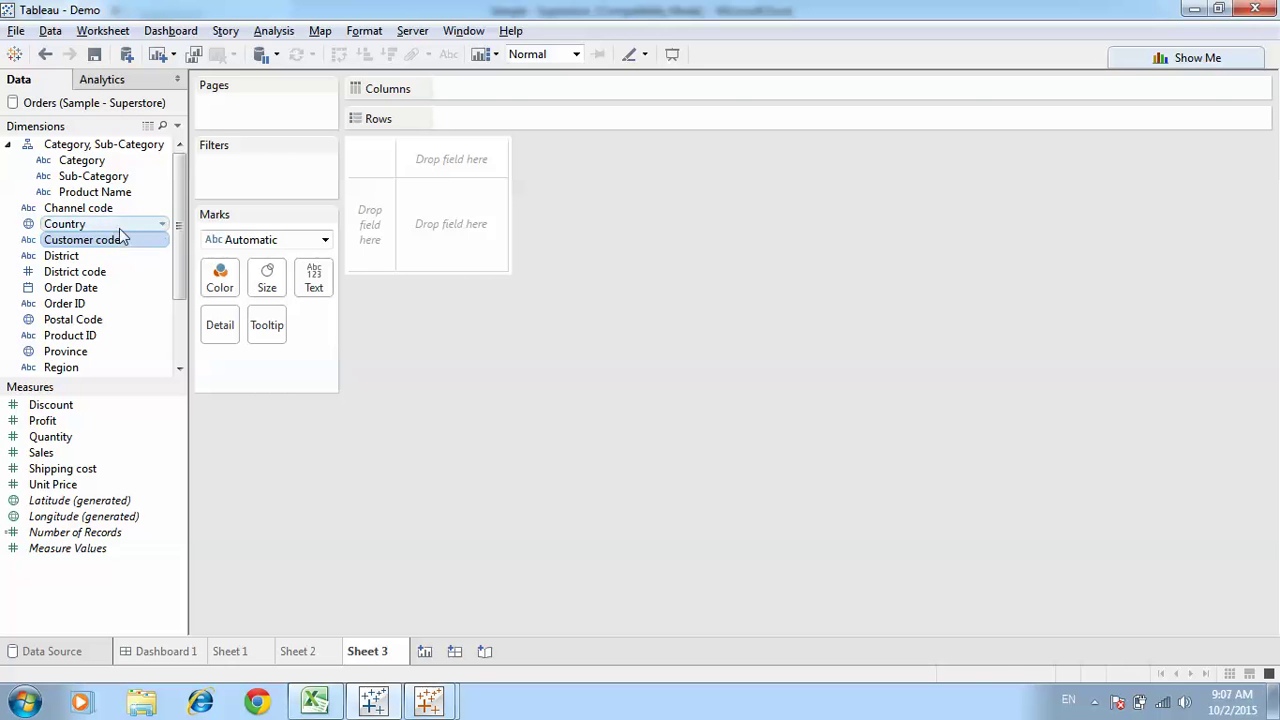
pyautogui.click(126, 56)
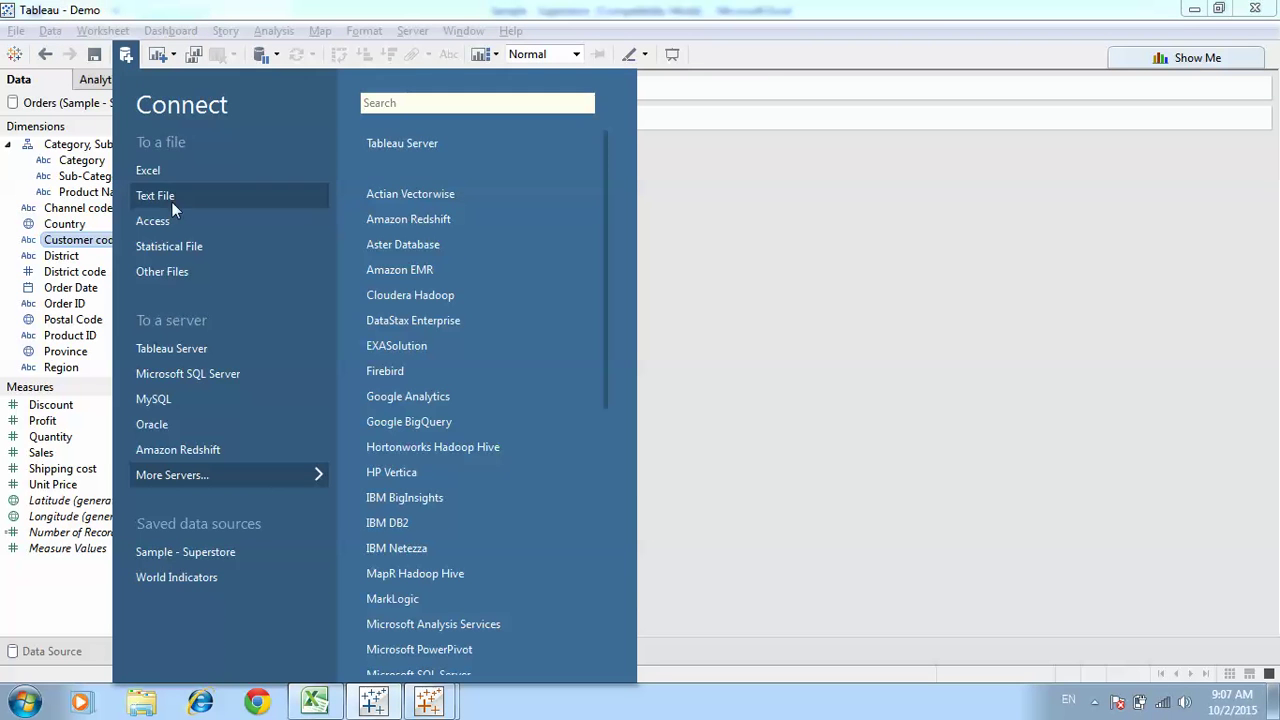
pyautogui.click(191, 378)
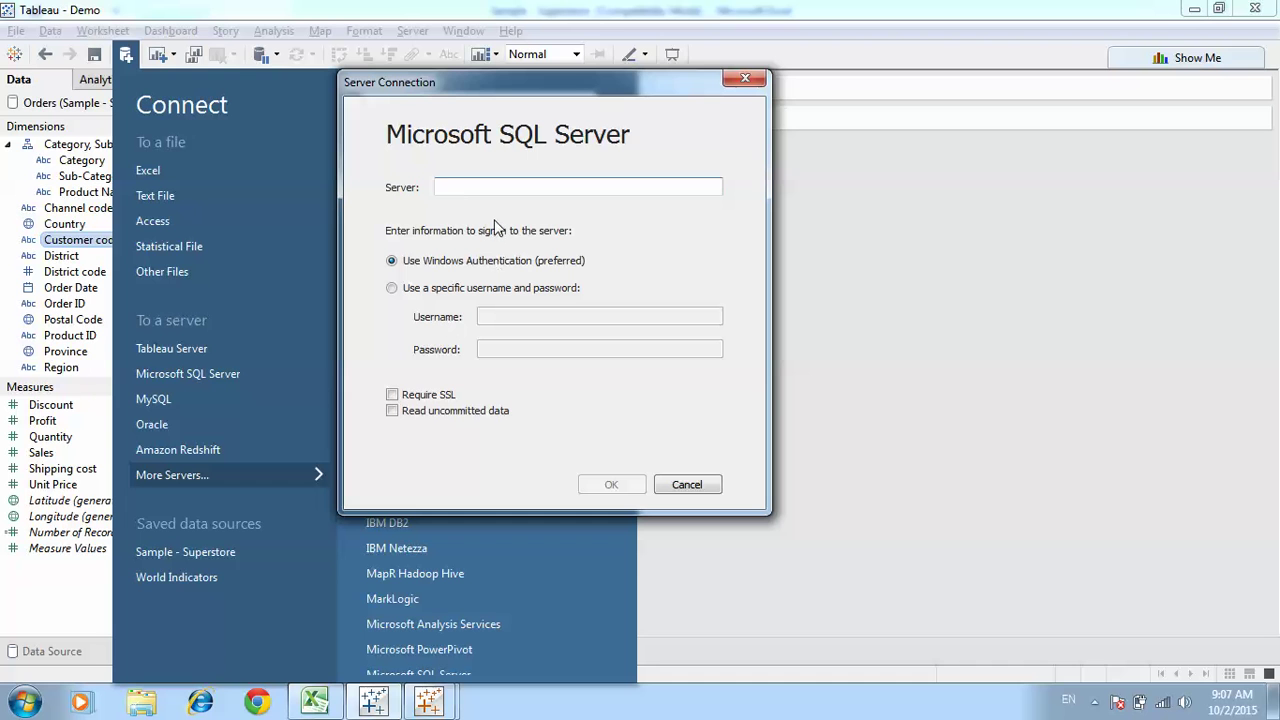
pyautogui.write('l')
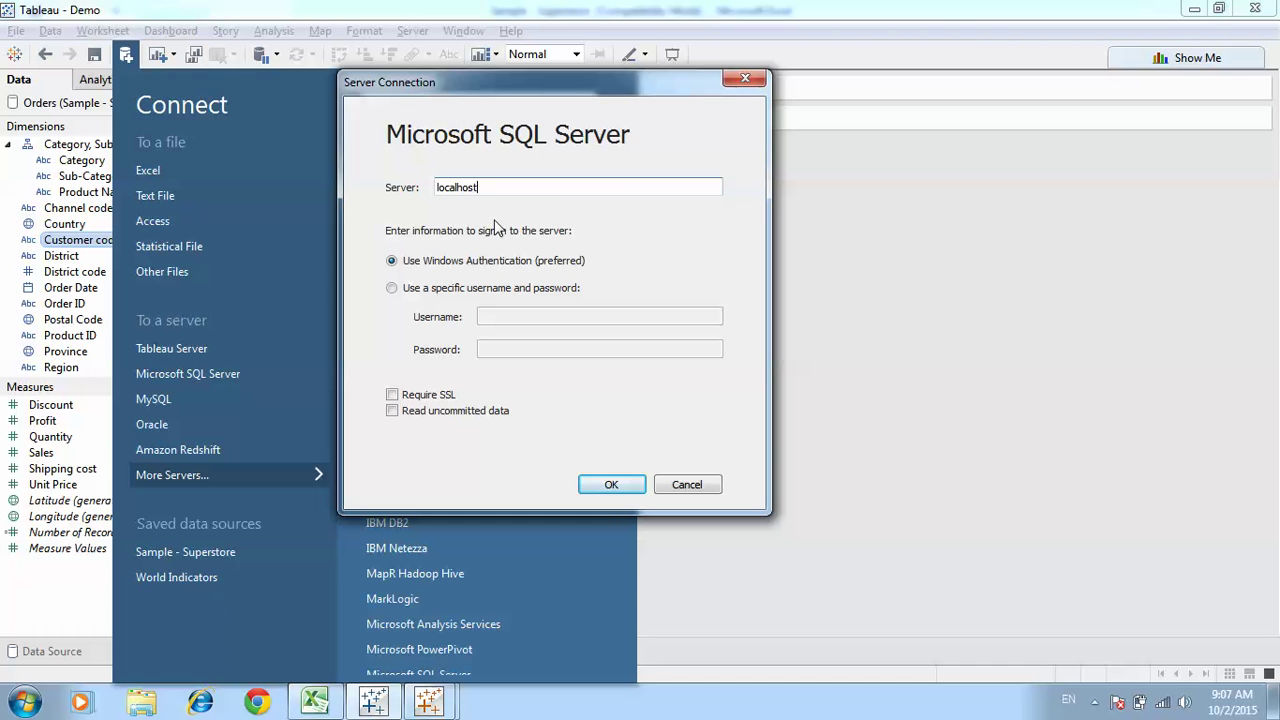
pyautogui.write('ocalhost')
# Sign in to the server using a specific username and password, with username sa and the account password
pyautogui.press('Tab')
pyautogui.press('Tab')
pyautogui.click(427, 292)
pyautogui.write('s')
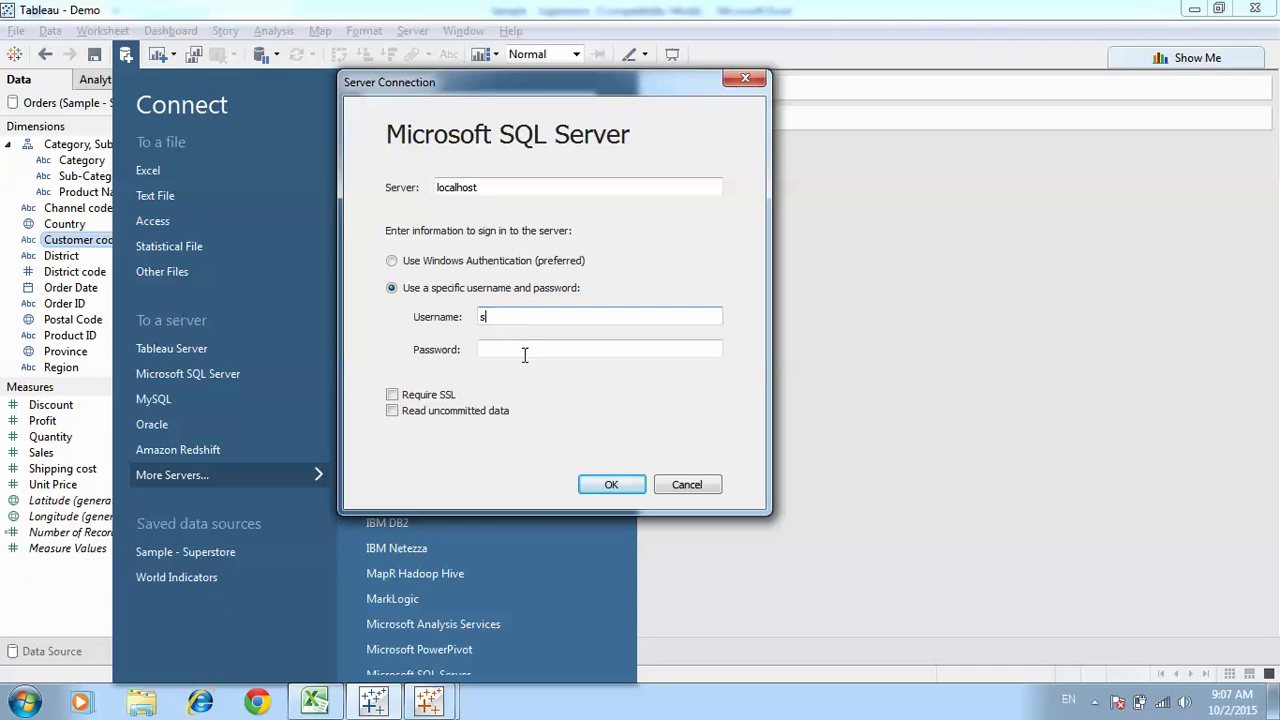
pyautogui.write('a')
pyautogui.click(517, 355)
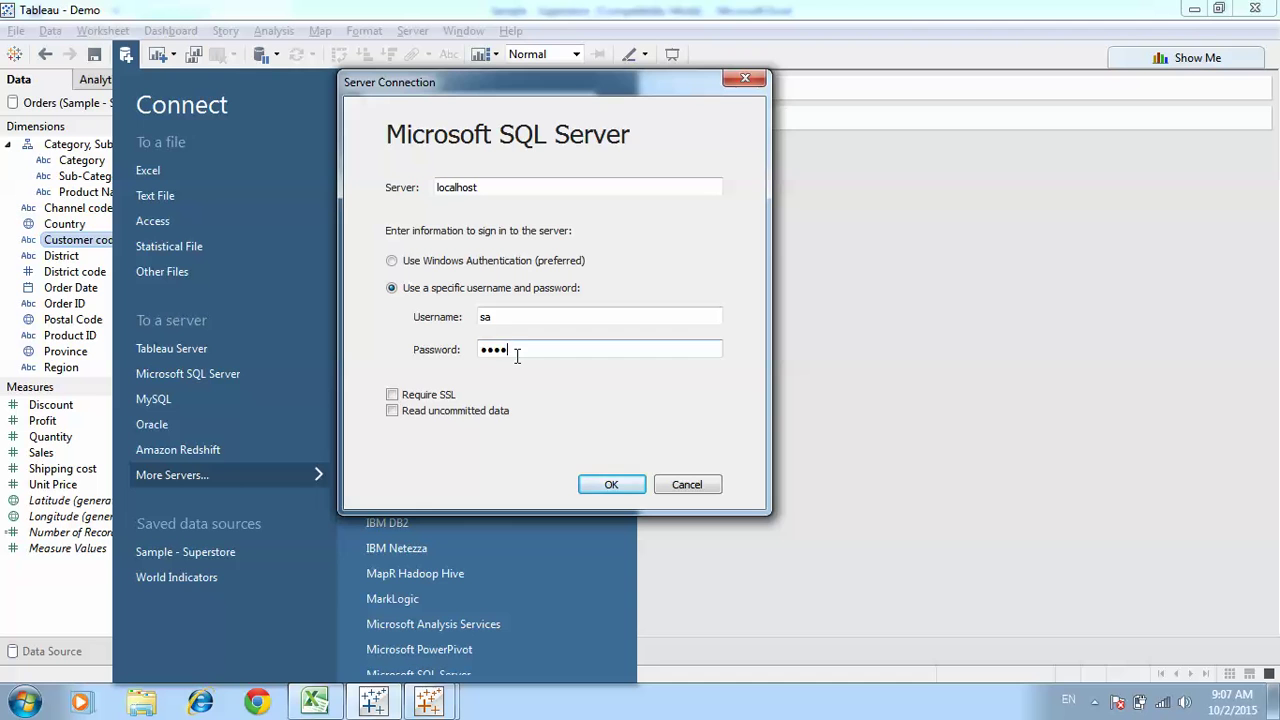
pyautogui.press('Return')
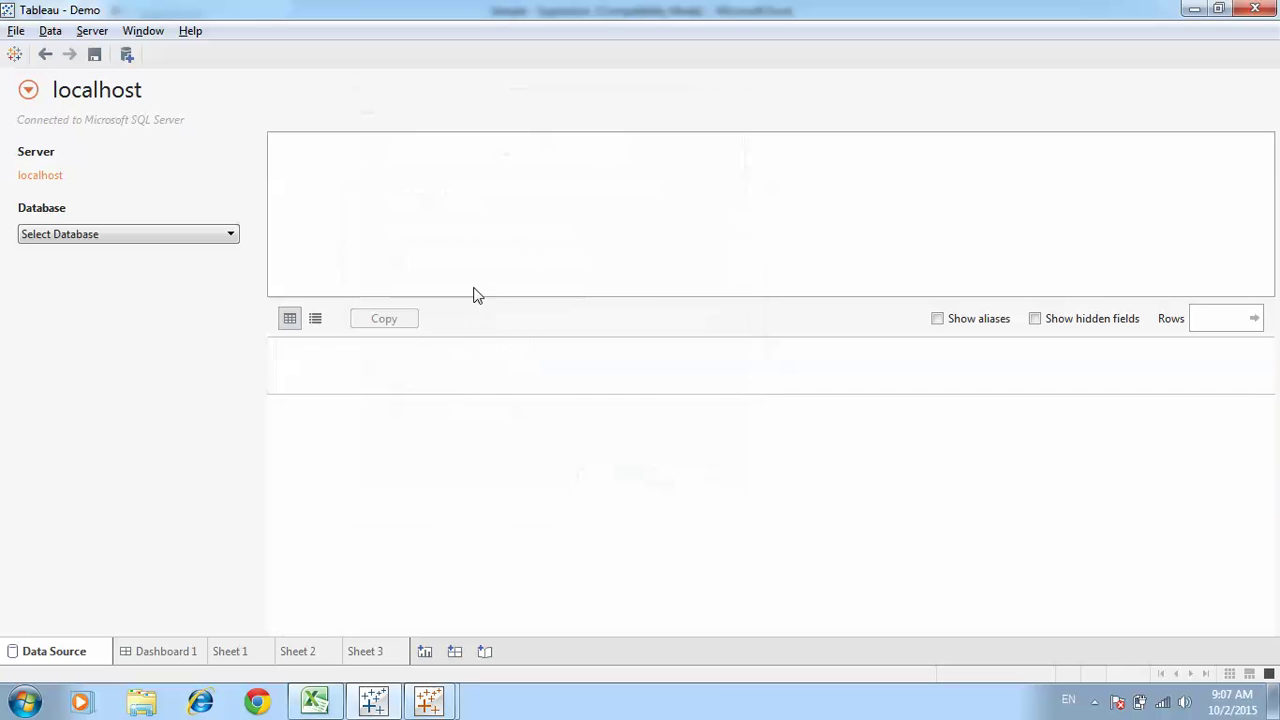
# Choose the Customer information database, set its Customer table preview to update automatically, and review the customer names and codes
pyautogui.click(151, 234)
pyautogui.click(115, 275)
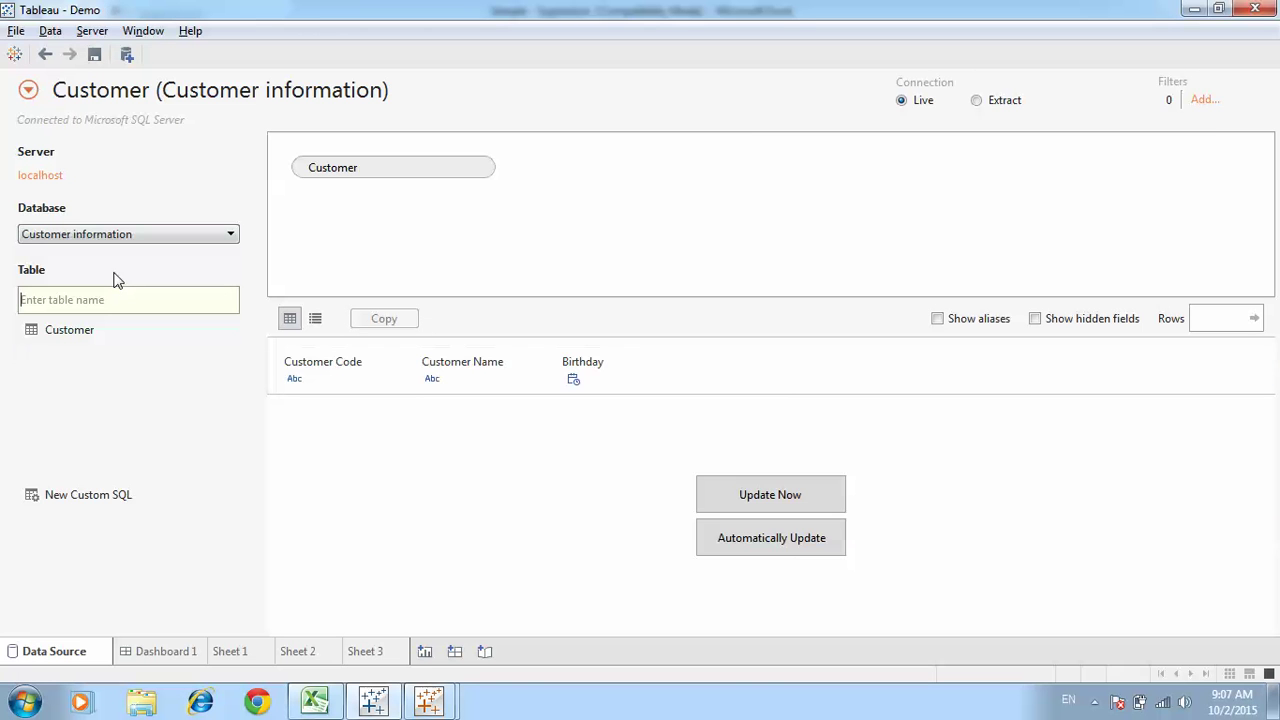
pyautogui.click(788, 537)
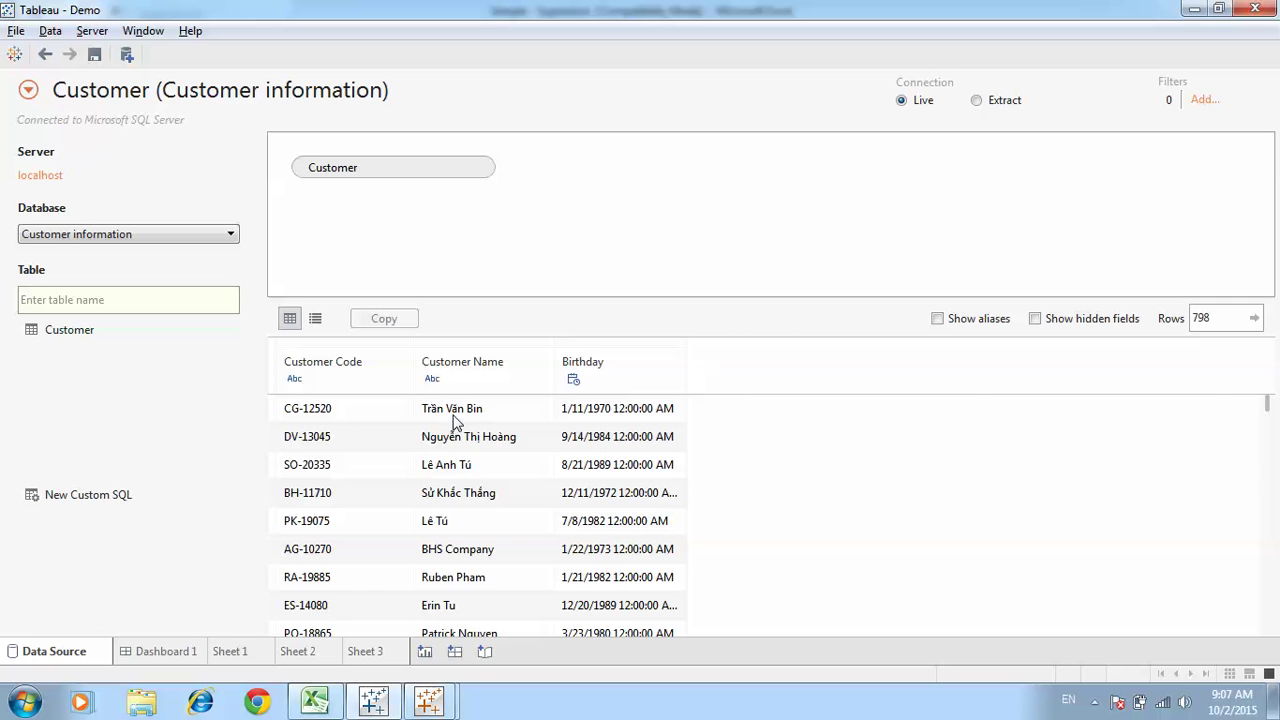
pyautogui.moveTo(452, 420); pyautogui.dragTo(455, 583)
pyautogui.moveTo(352, 412); pyautogui.dragTo(345, 496)
# On Sheet 3, define a custom relationship with Orders as primary source, mapping its Customer code to Customer Code in the Customer source
pyautogui.click(365, 651)
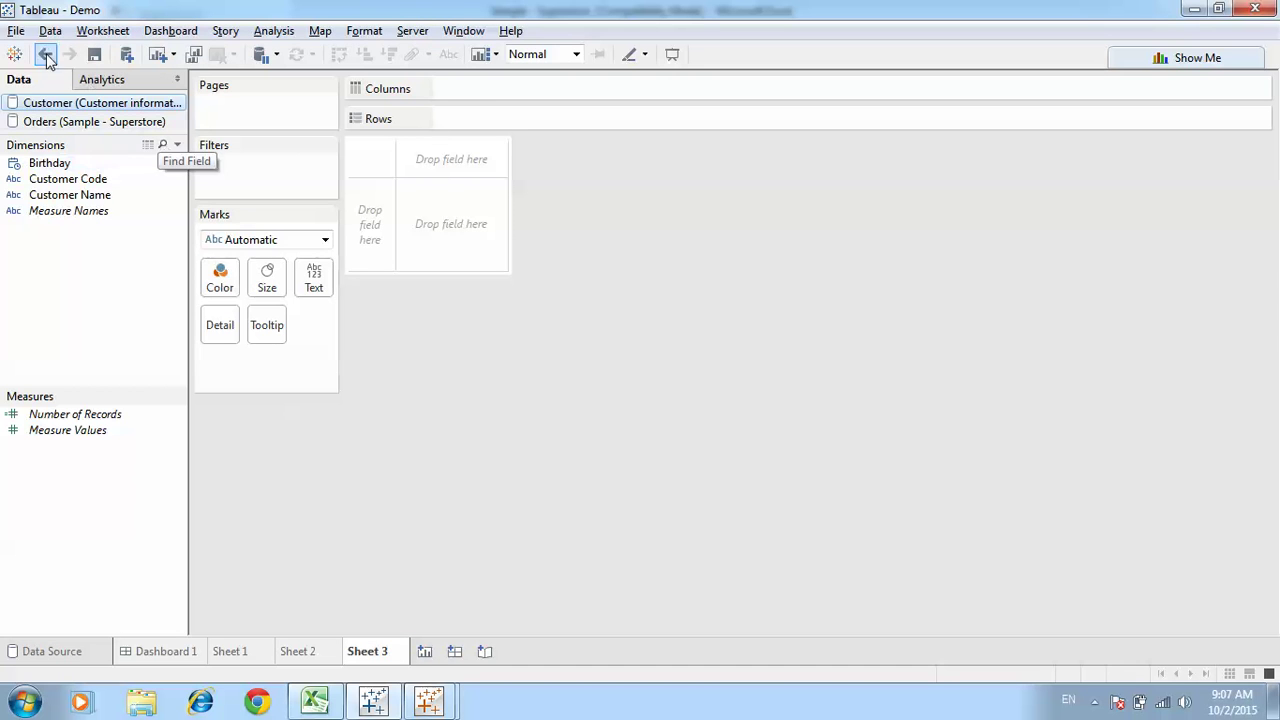
pyautogui.click(42, 116)
pyautogui.click(50, 30)
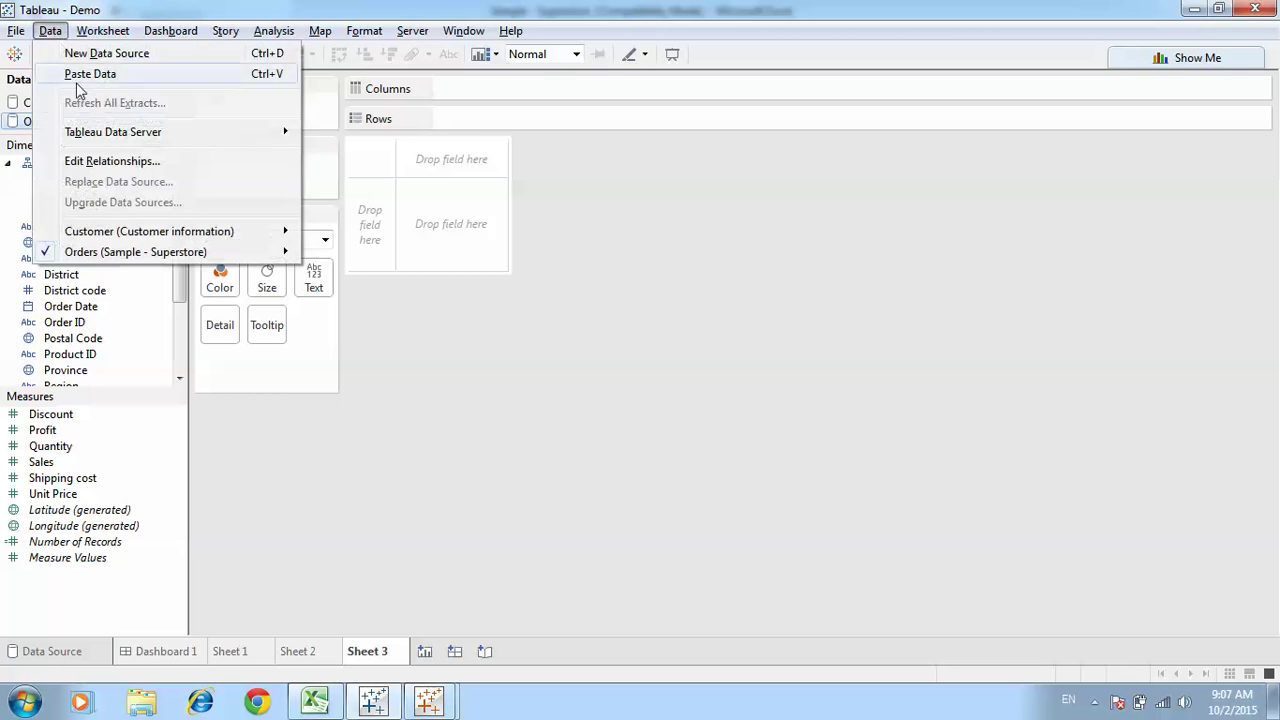
pyautogui.click(186, 166)
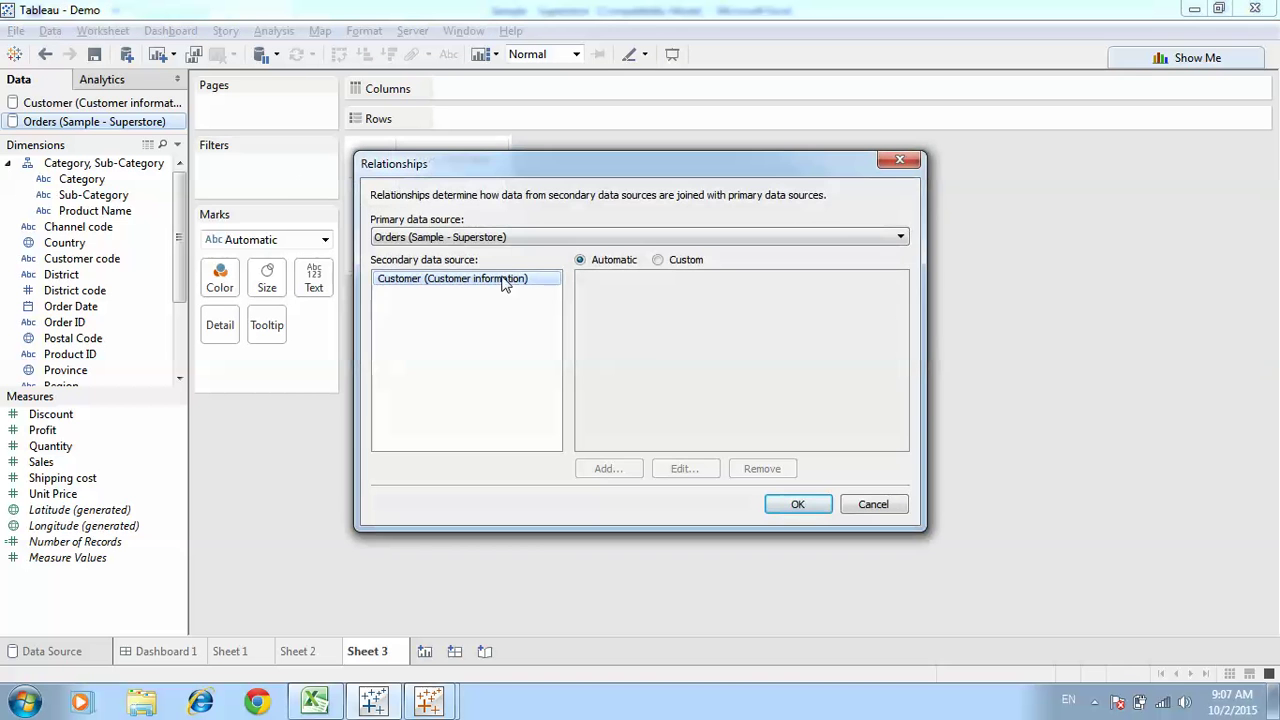
pyautogui.click(658, 260)
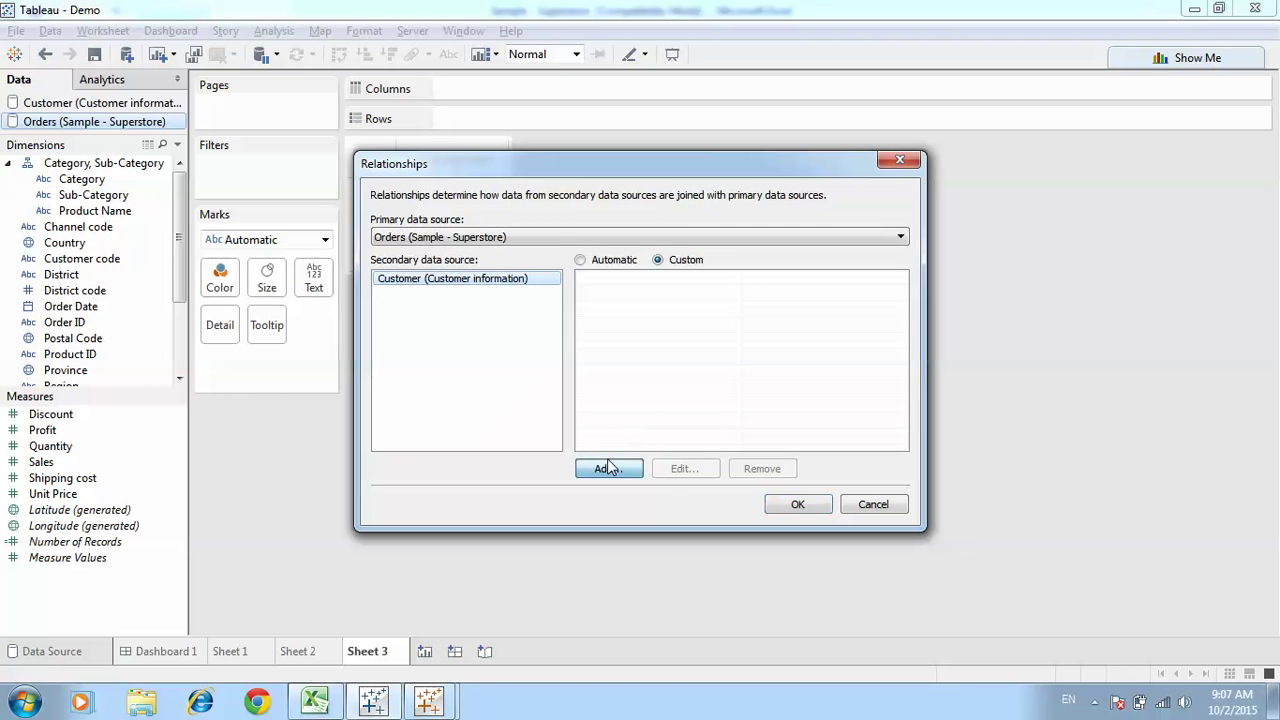
pyautogui.click(608, 468)
pyautogui.click(503, 302)
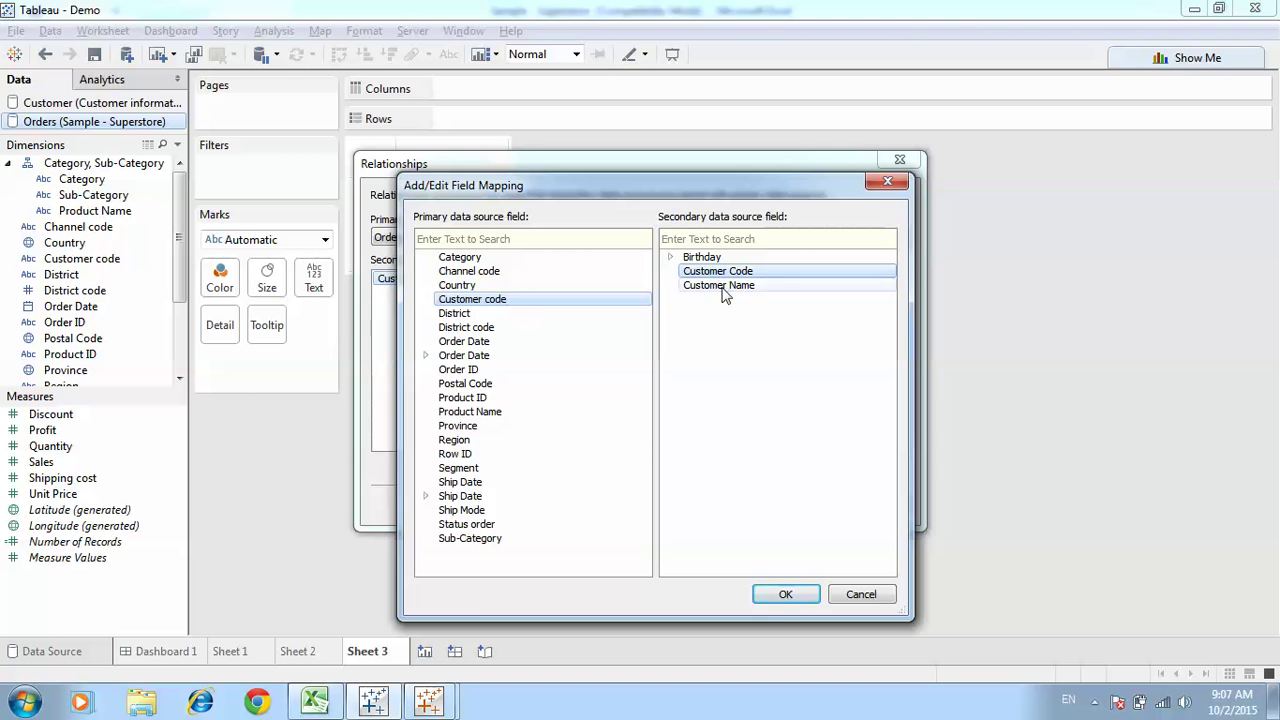
pyautogui.click(782, 596)
pyautogui.click(778, 508)
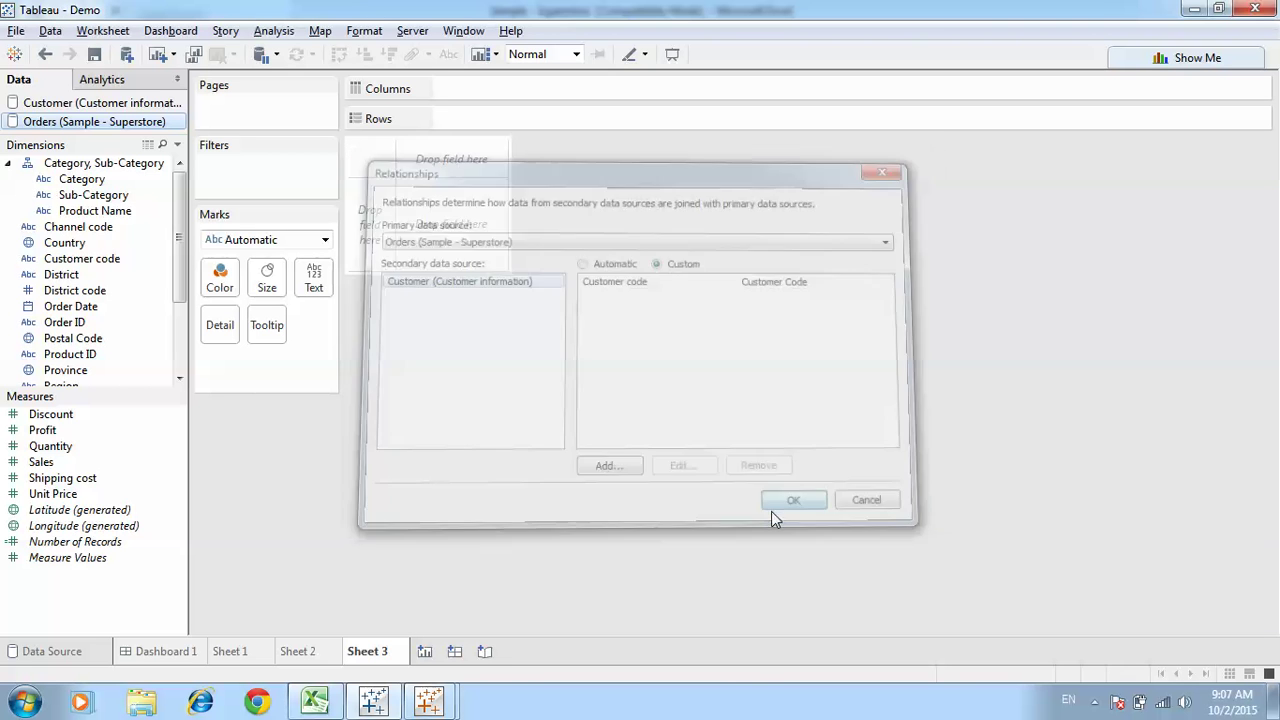
# Place Customer Name from the Customer source on Rows and activate the Customer code link in the Orders source
pyautogui.click(80, 103)
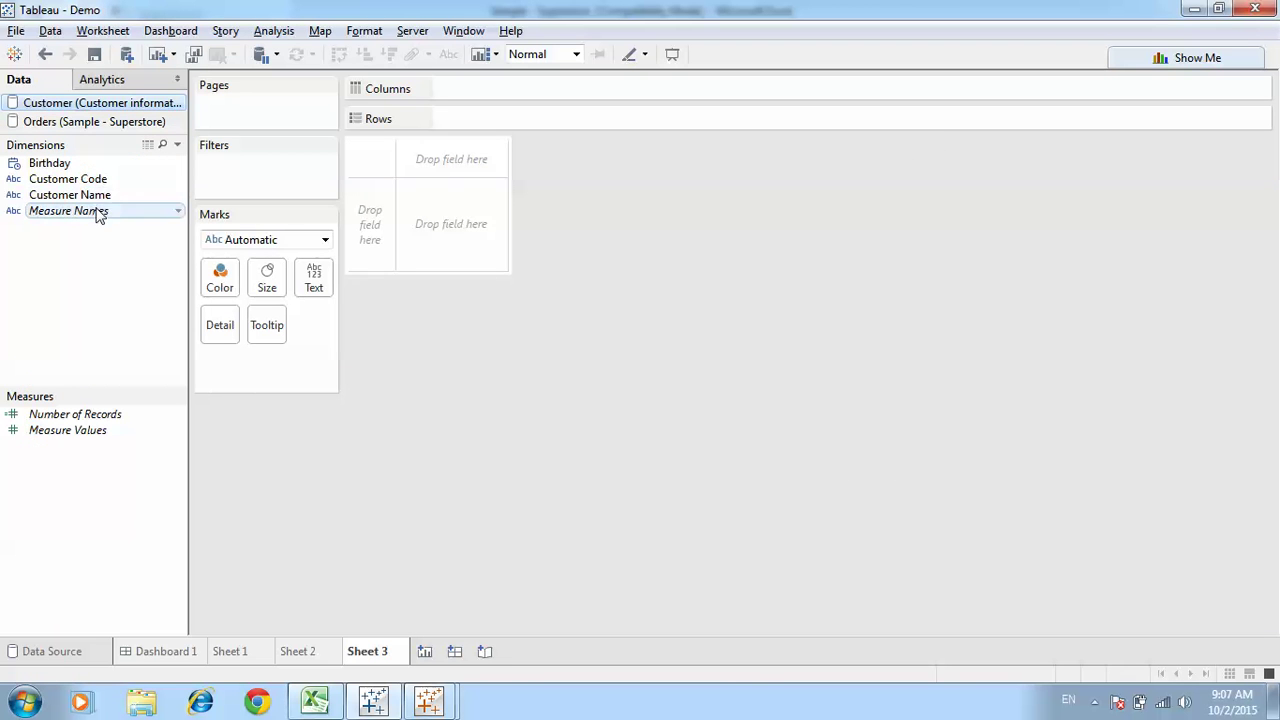
pyautogui.moveTo(70, 194); pyautogui.dragTo(357, 216)
pyautogui.click(110, 121)
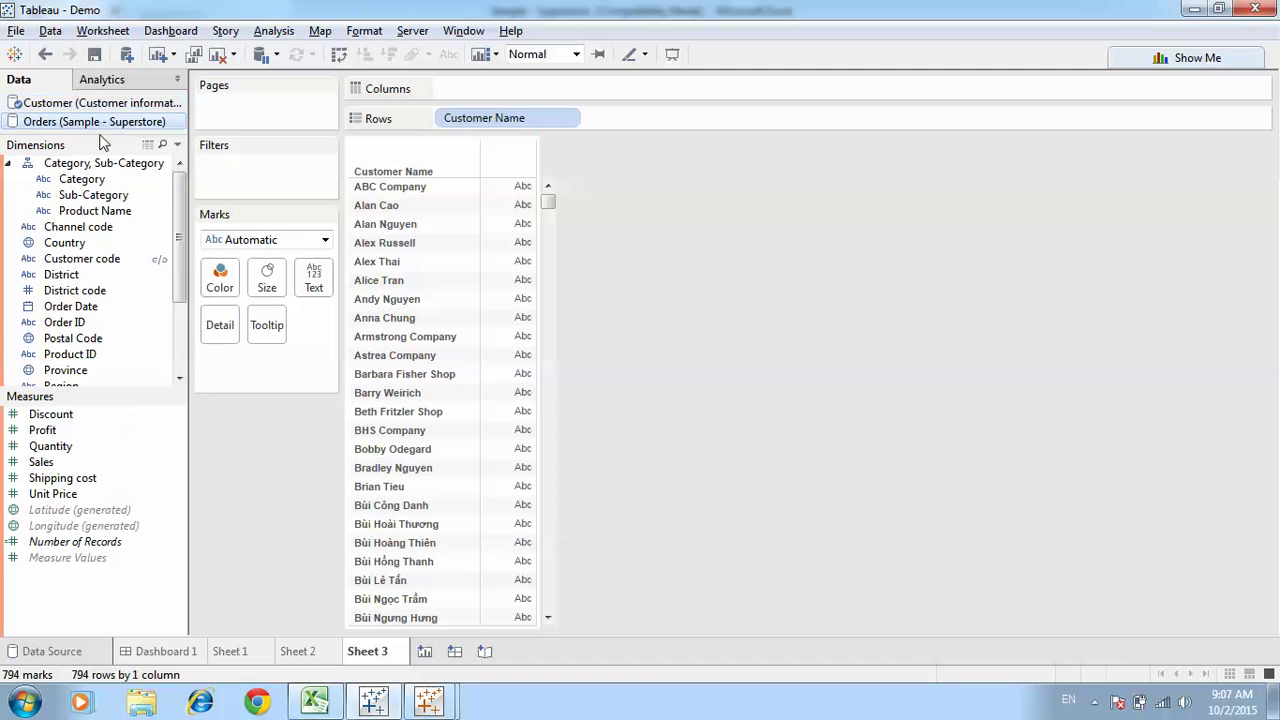
pyautogui.click(159, 261)
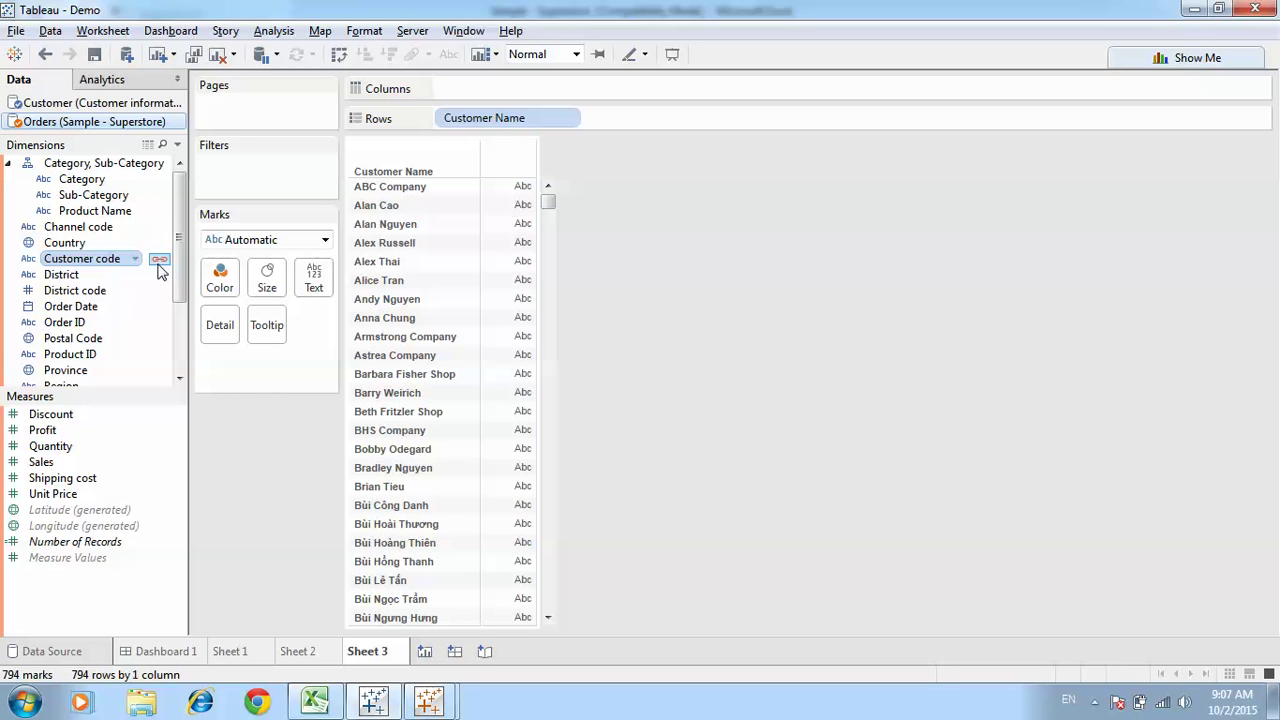
# Add Sales from Orders to the customer list and convert the table to a horizontal bar chart
pyautogui.moveTo(65, 477); pyautogui.dragTo(510, 365)
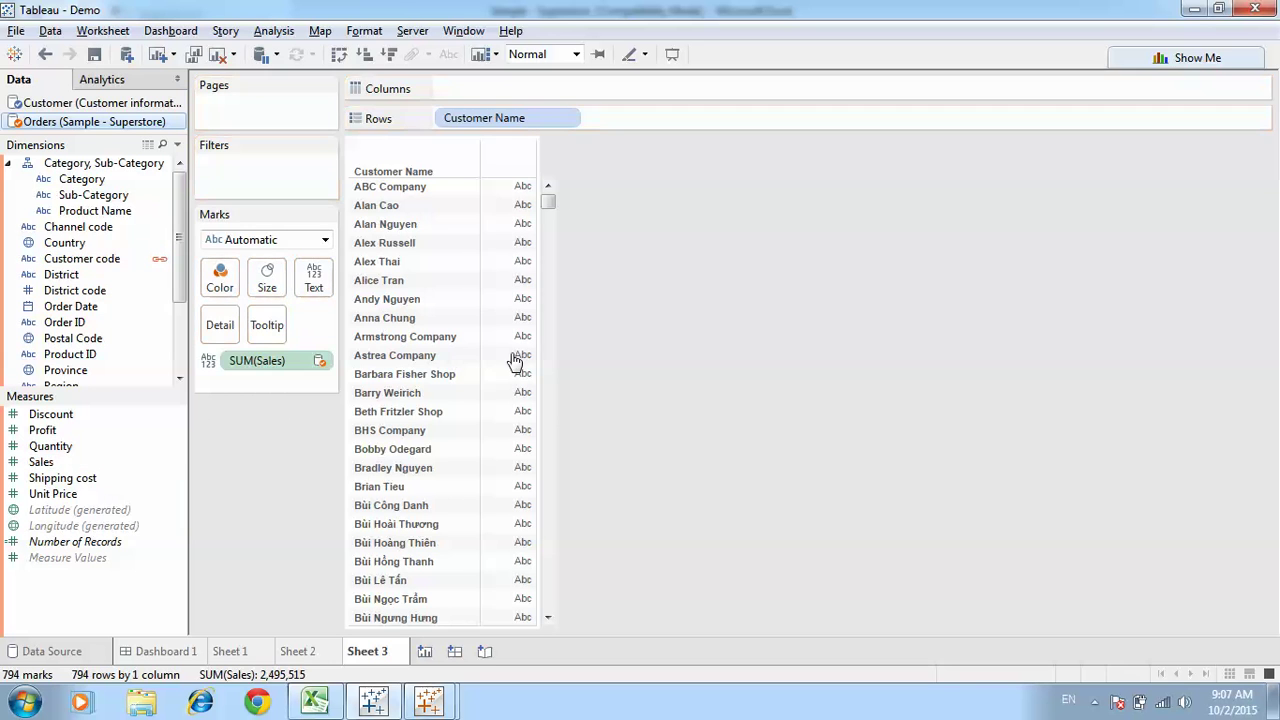
pyautogui.click(1168, 57)
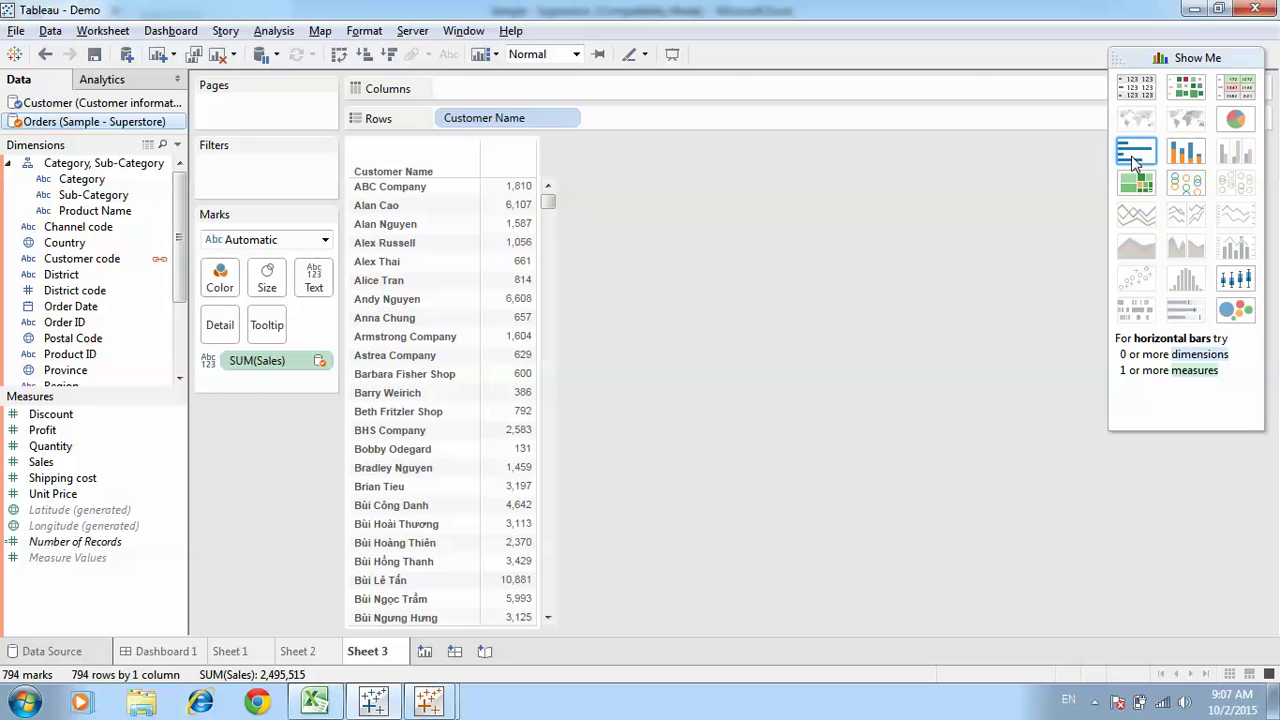
pyautogui.click(1135, 155)
pyautogui.click(1174, 57)
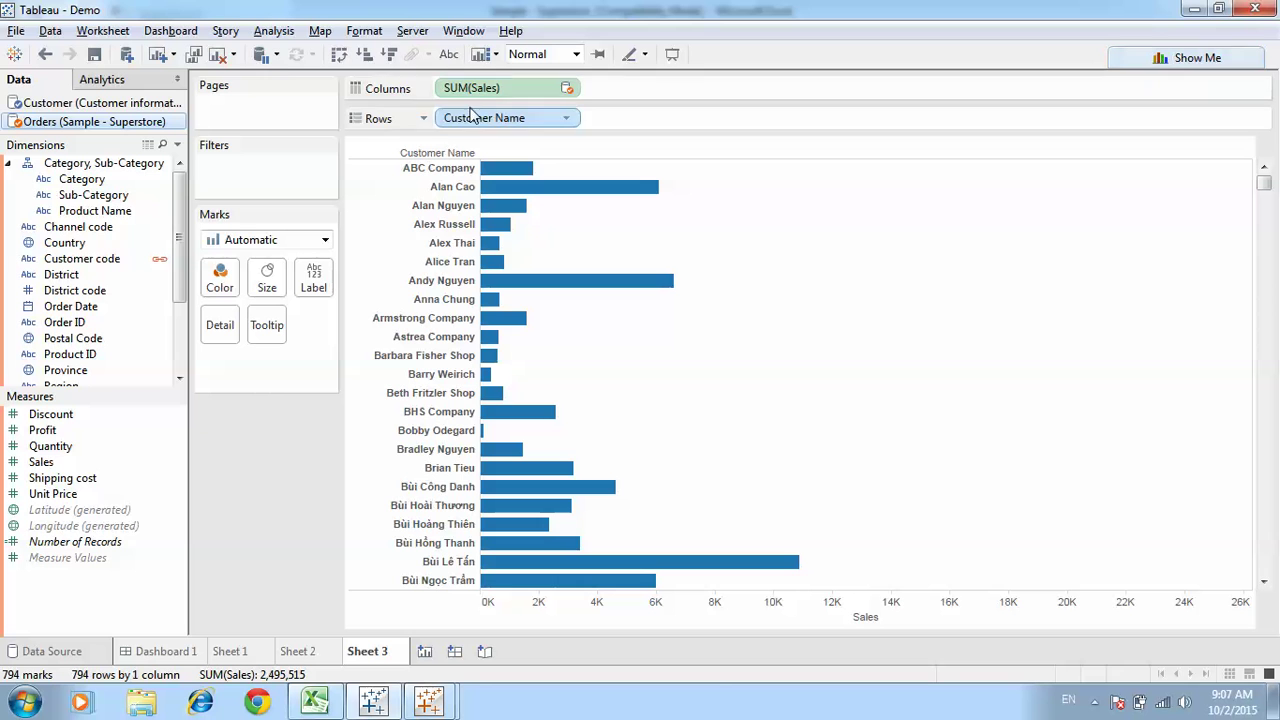
# Sort the customers by descending sales and filter Customer code to the top 20 by sum of Sales
pyautogui.click(388, 55)
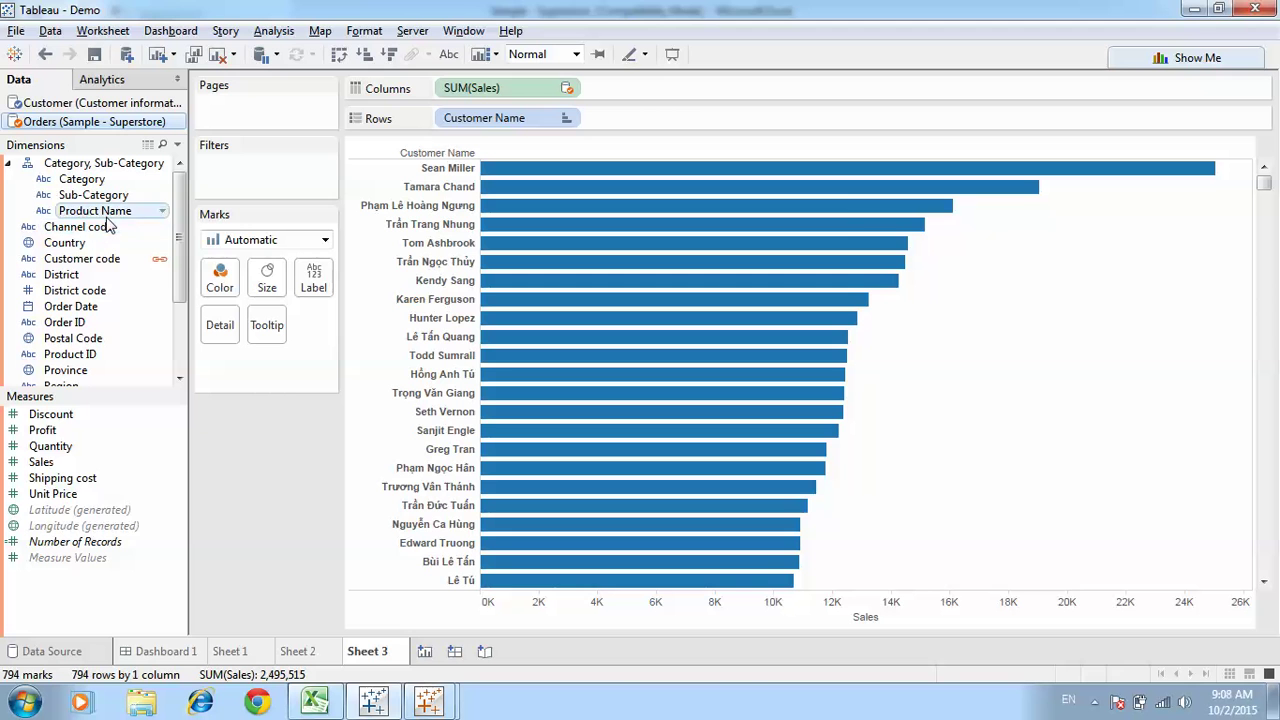
pyautogui.moveTo(90, 258); pyautogui.dragTo(276, 184)
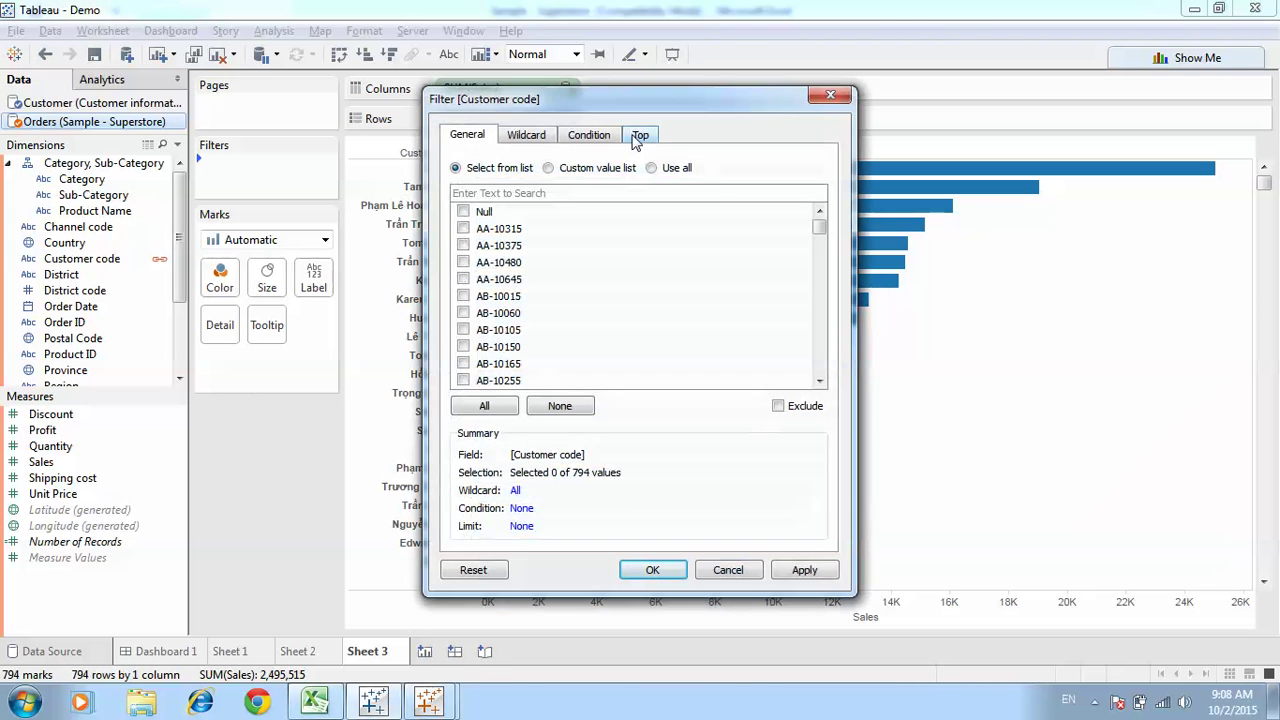
pyautogui.click(640, 134)
pyautogui.click(490, 184)
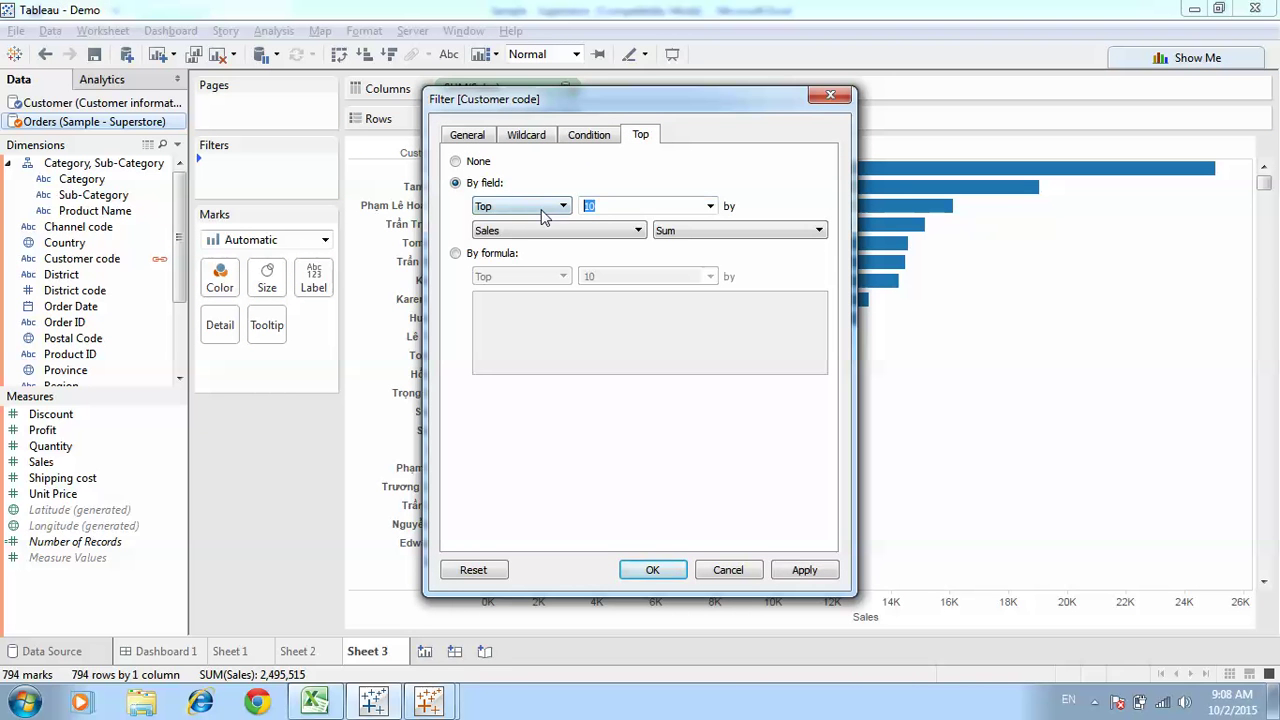
pyautogui.click(652, 569)
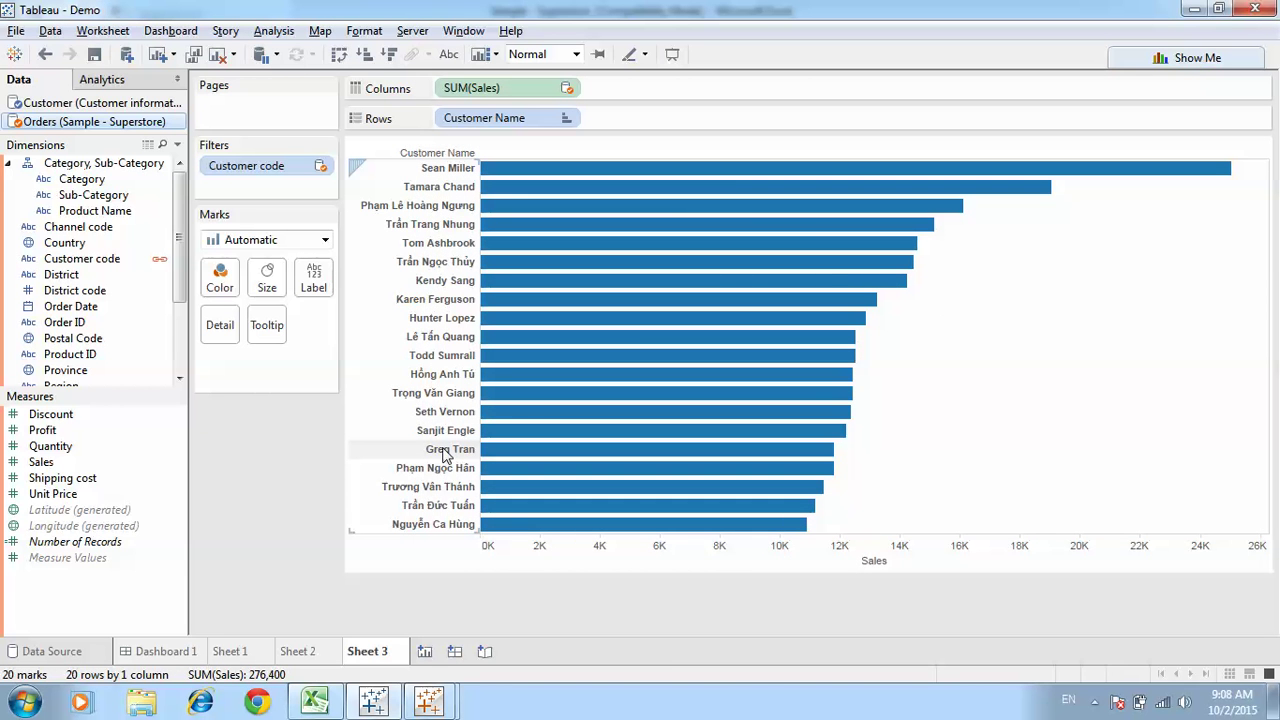
# Combine the five customers with the lowest sales in the bar chart into a single group
pyautogui.click(444, 452)
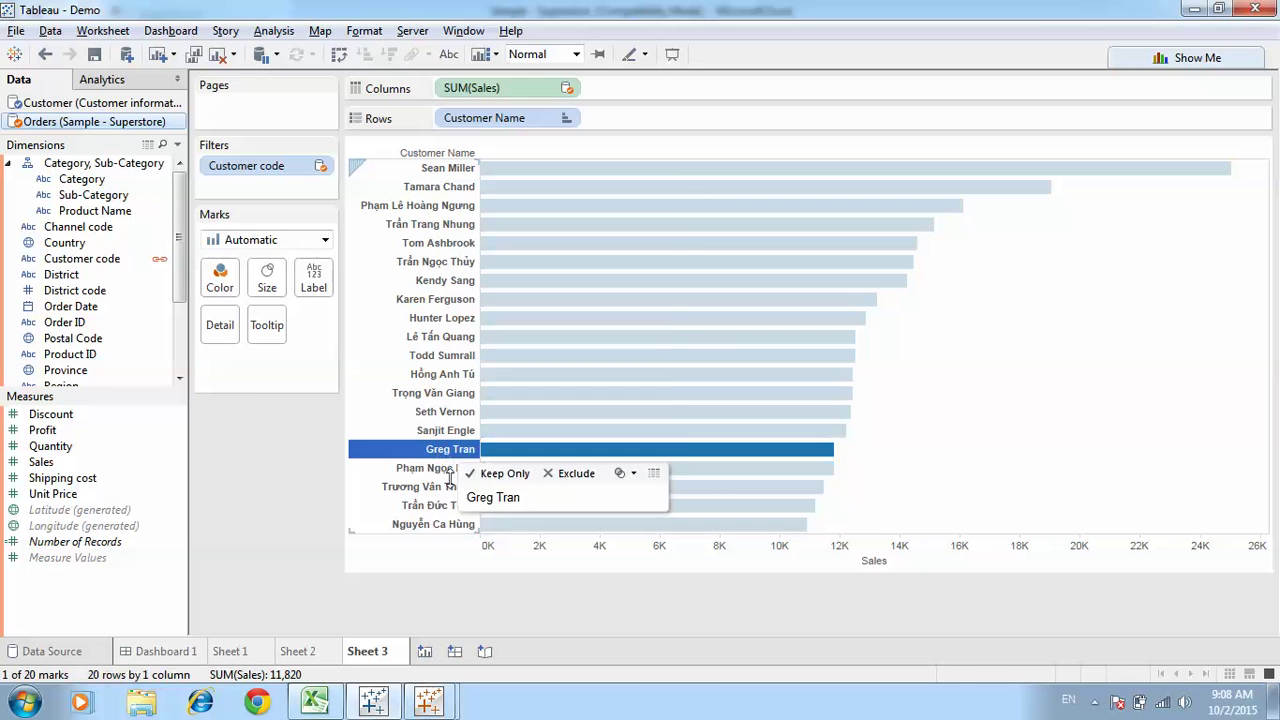
pyautogui.keyDown('shift'); pyautogui.click(434, 526); pyautogui.keyUp('shift')
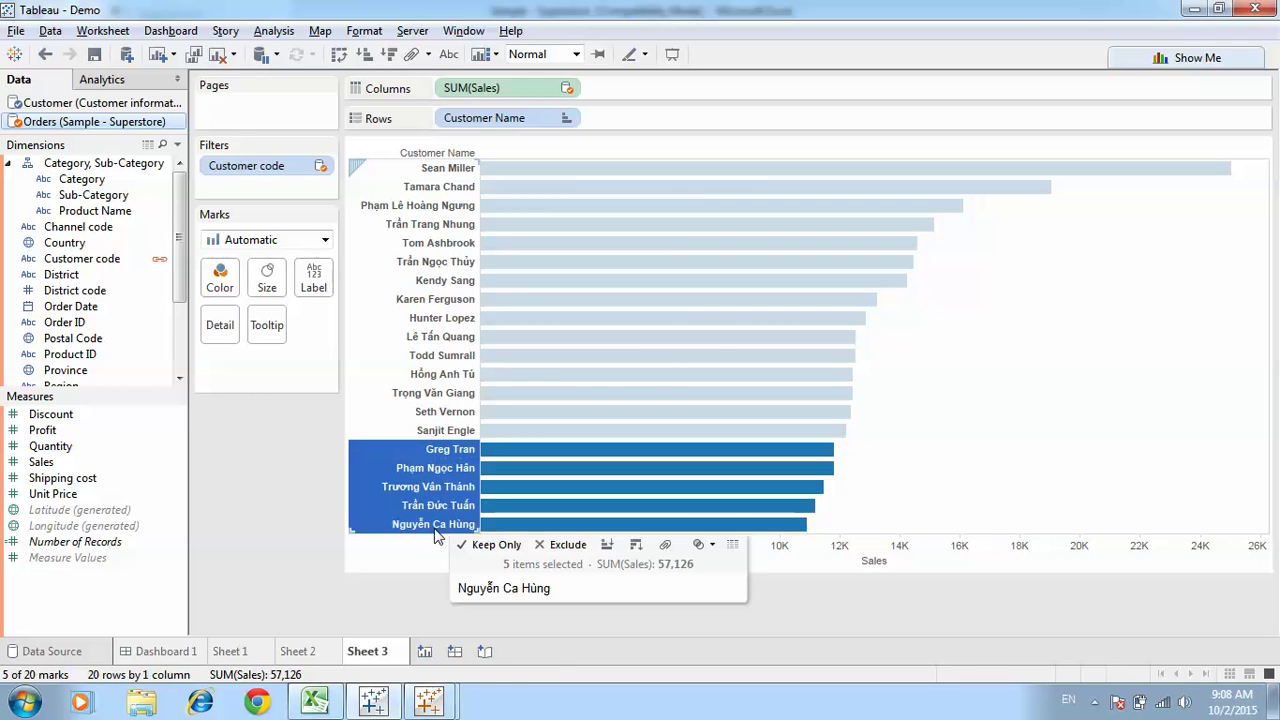
pyautogui.rightClick(435, 531)
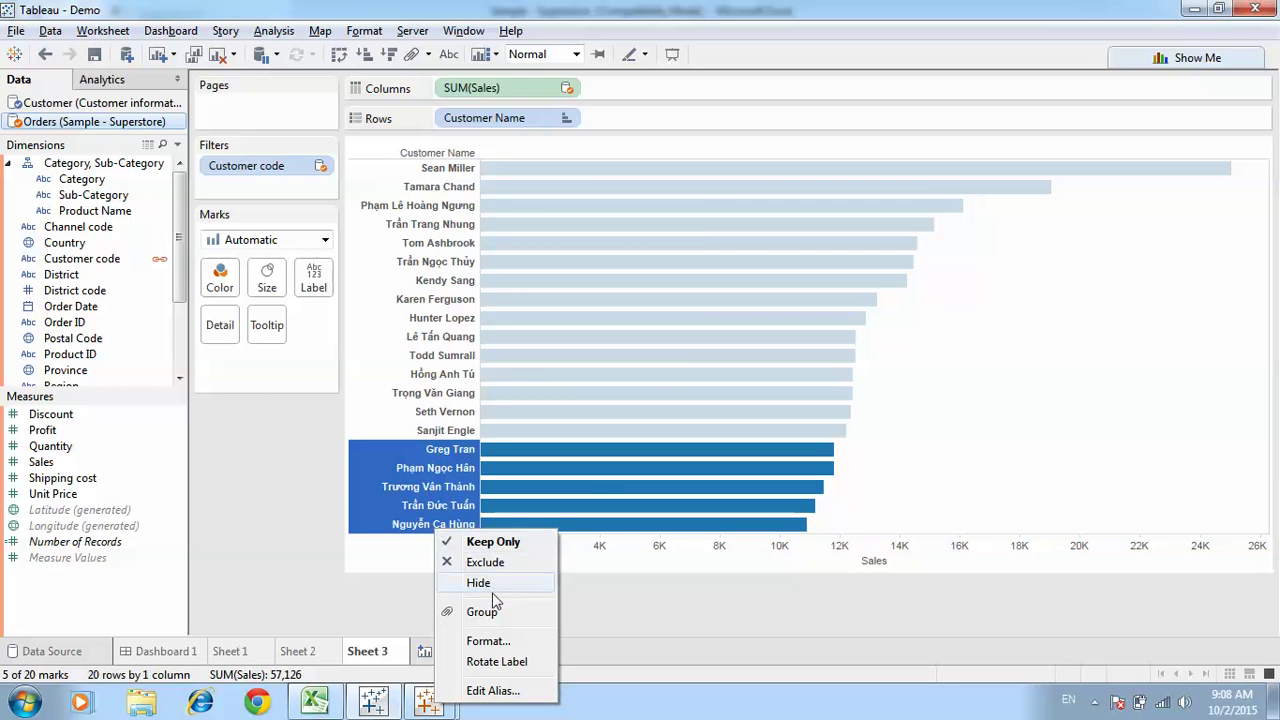
pyautogui.click(482, 612)
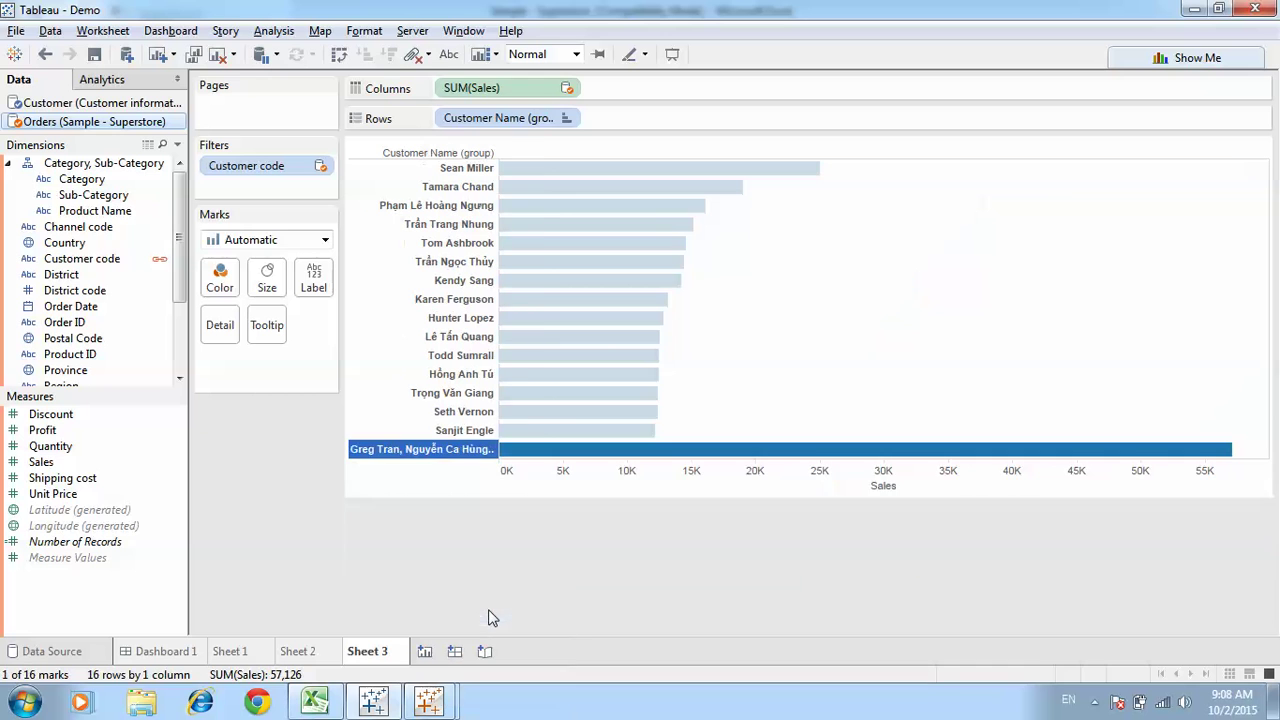
pyautogui.click(493, 525)
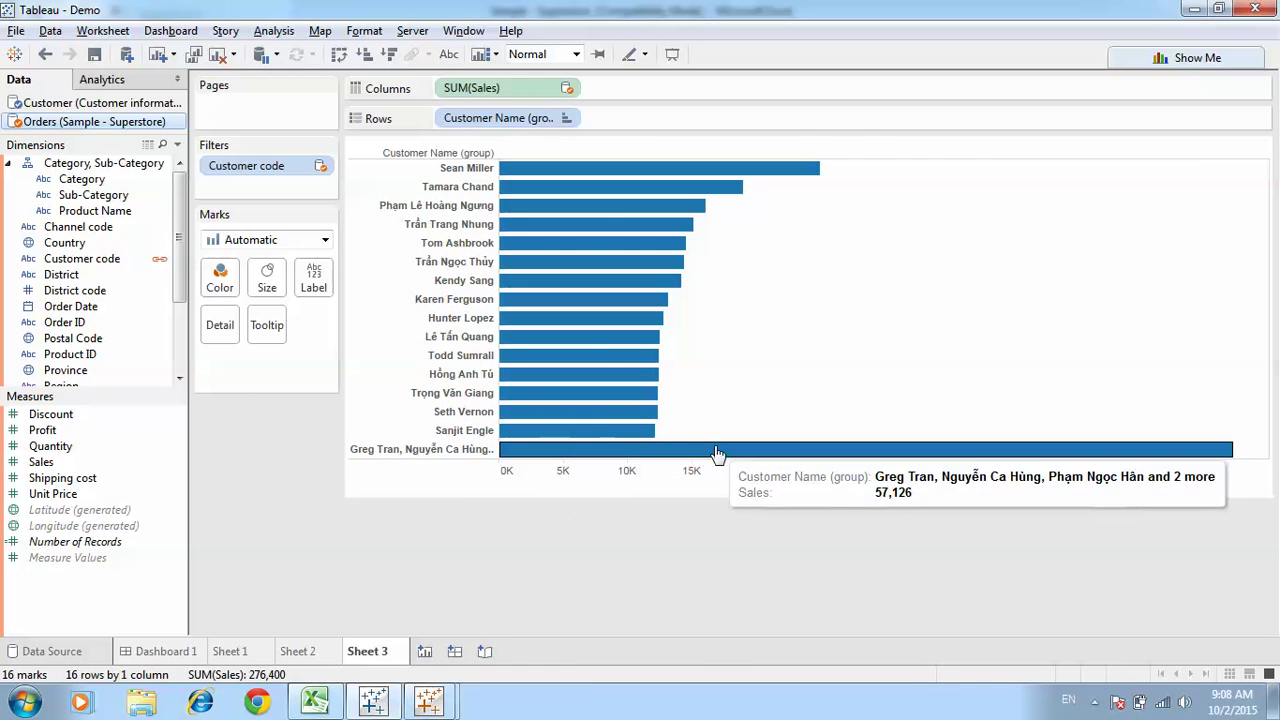
# On a new worksheet, place Category on Rows and expand it to the Sub-Category level
pyautogui.click(424, 651)
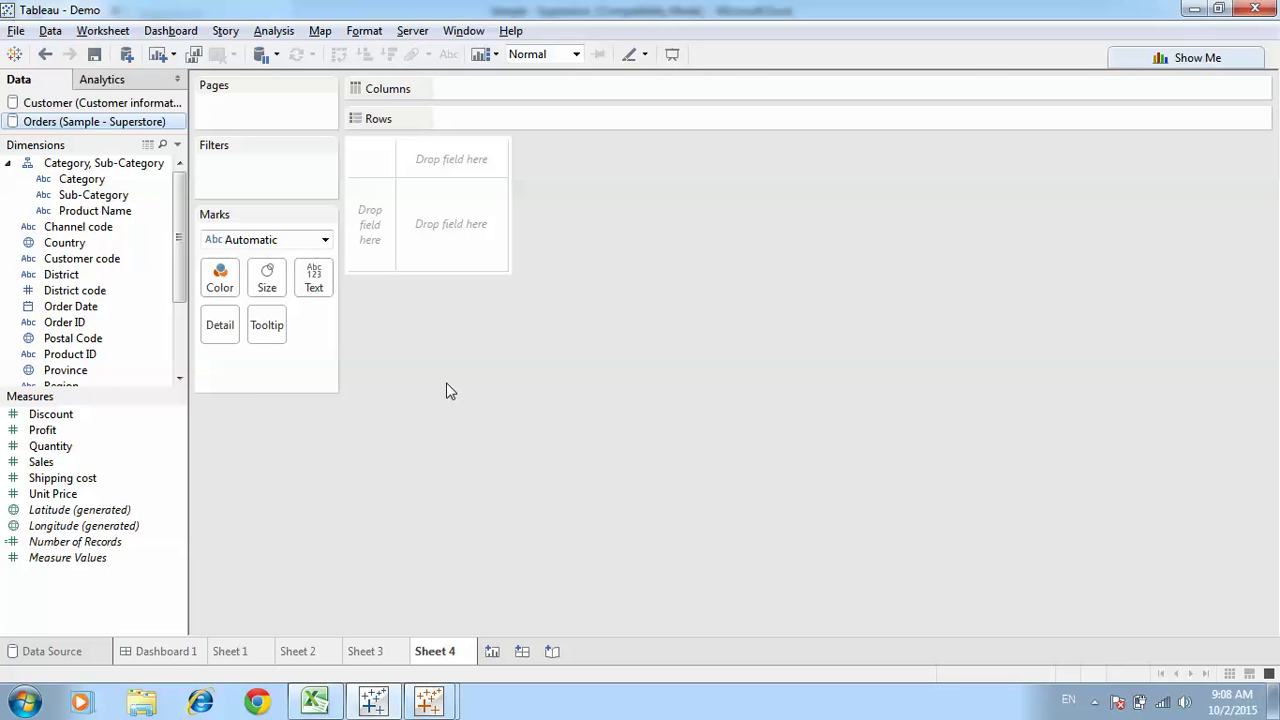
pyautogui.moveTo(108, 178); pyautogui.dragTo(372, 212)
pyautogui.click(396, 153)
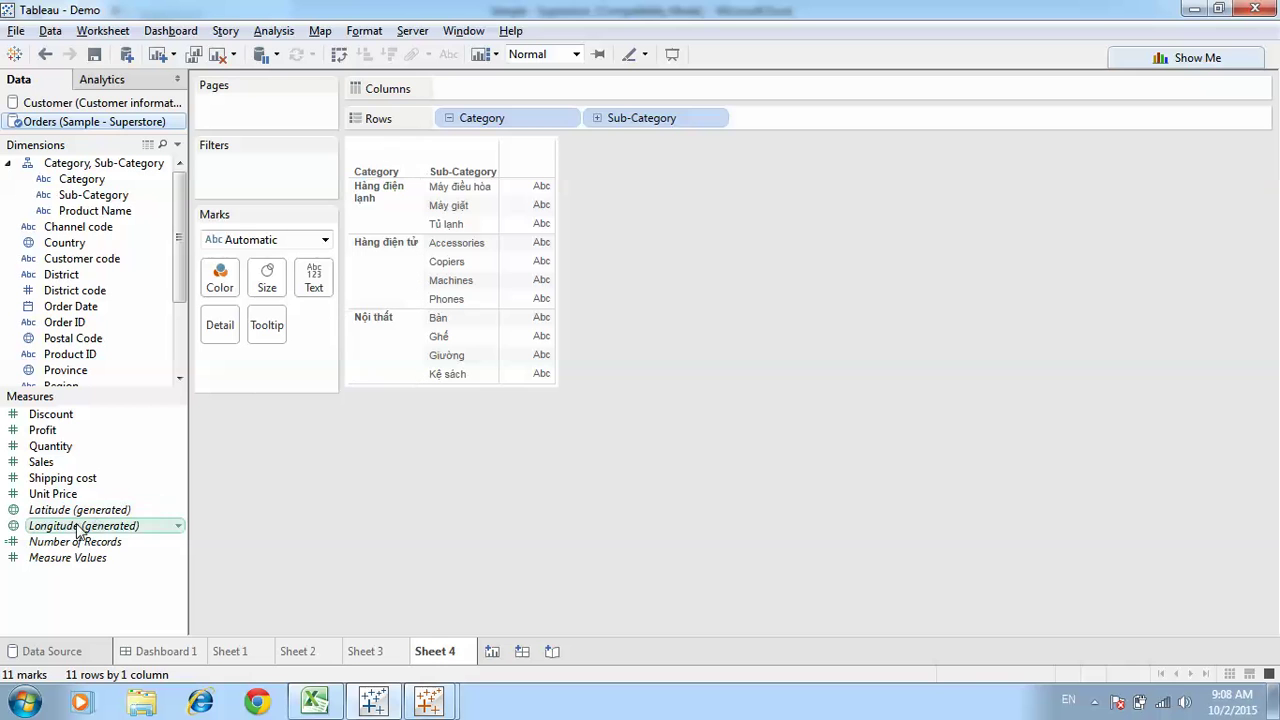
# Show Measure Values as a text table with measures across the columns, leaving out Number of Records and Unit Price
pyautogui.moveTo(62, 558); pyautogui.dragTo(495, 88)
pyautogui.click(1162, 58)
pyautogui.click(1134, 86)
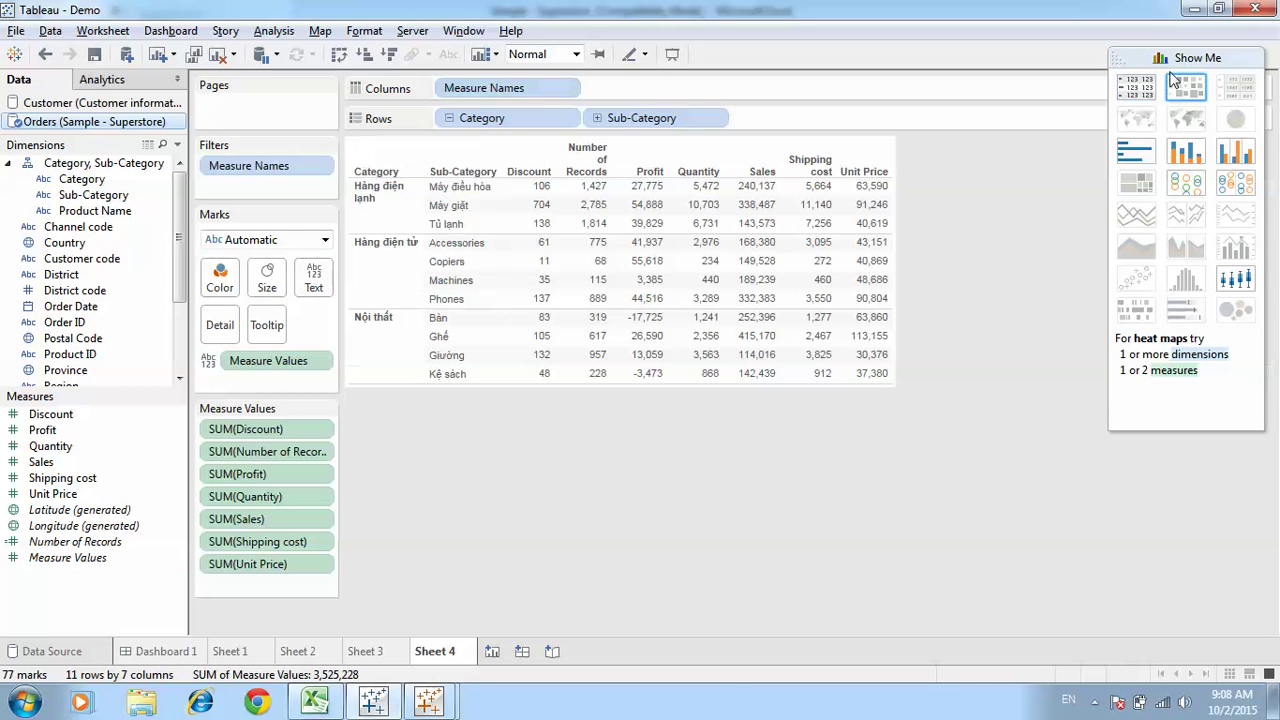
pyautogui.click(1174, 58)
pyautogui.moveTo(267, 451); pyautogui.dragTo(426, 476)
pyautogui.moveTo(272, 541); pyautogui.dragTo(505, 550)
# Create a calculated field from Profit named "Profit ratio" with the formula Sum([Profit]) / Sum([Sales])
pyautogui.click(179, 431)
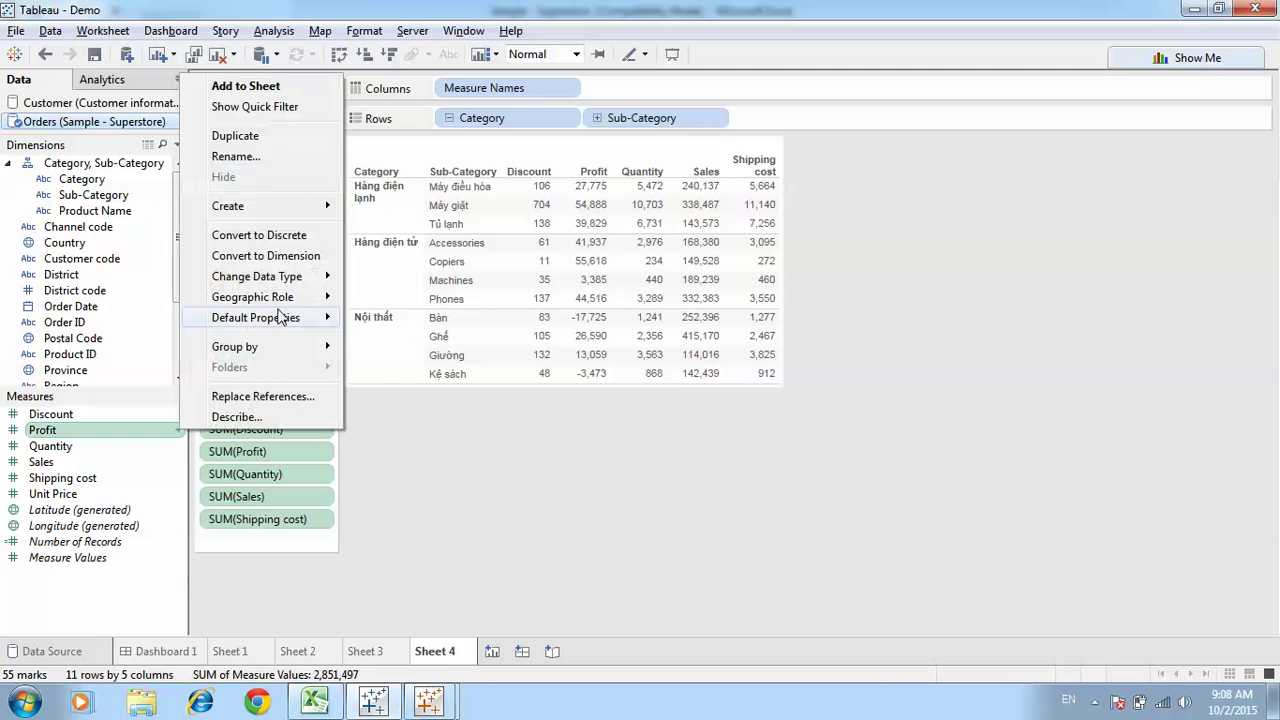
pyautogui.moveTo(305, 208)
pyautogui.click(405, 209)
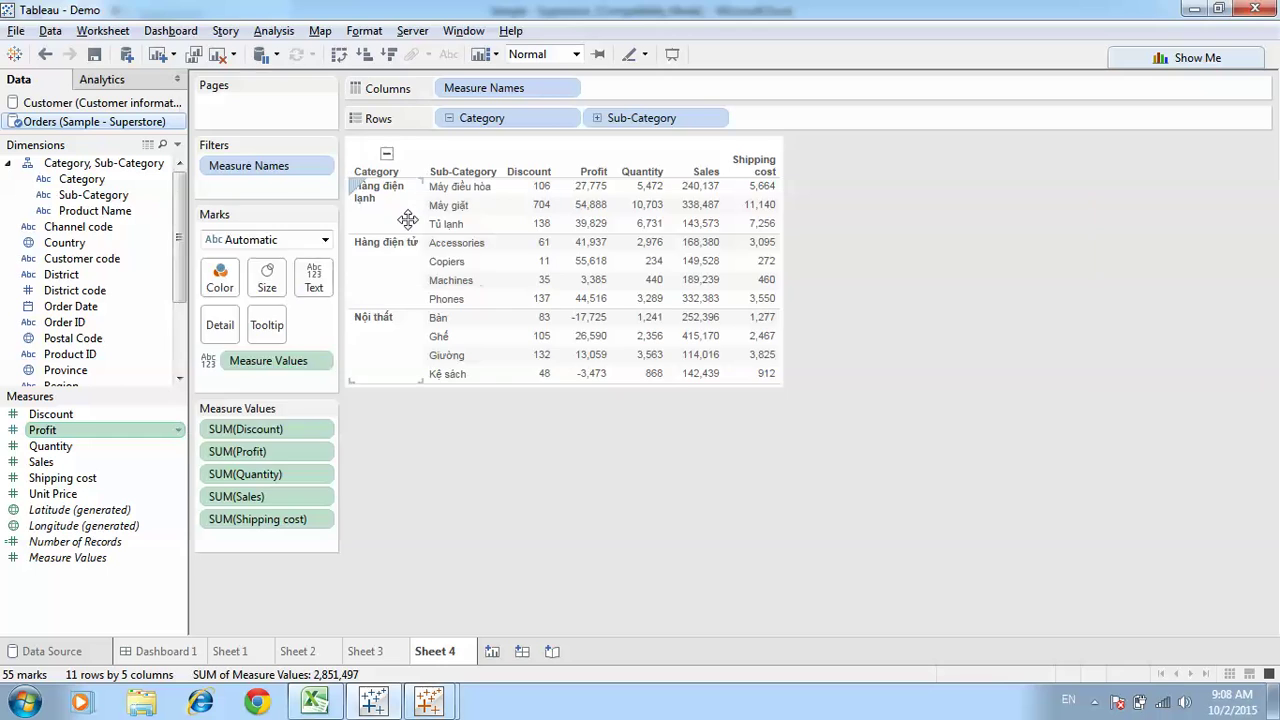
pyautogui.write('Profit ratio')
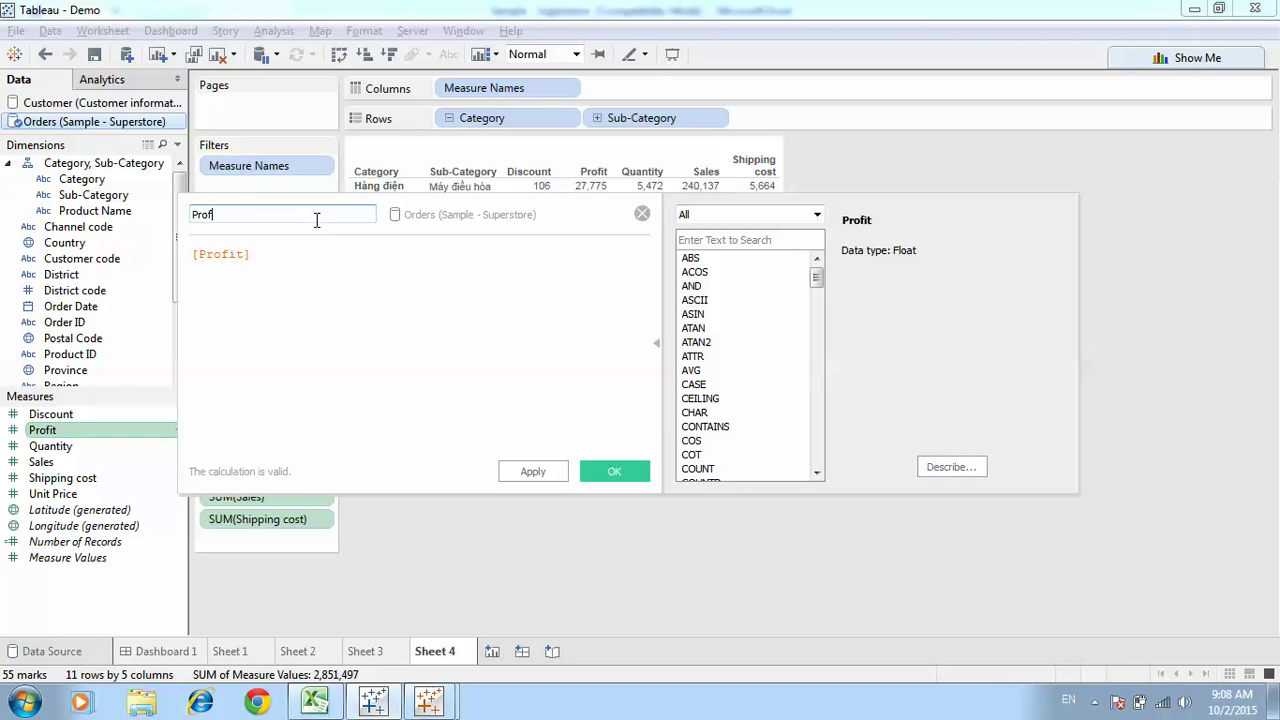
pyautogui.doubleClick(200, 258)
pyautogui.click(200, 258)
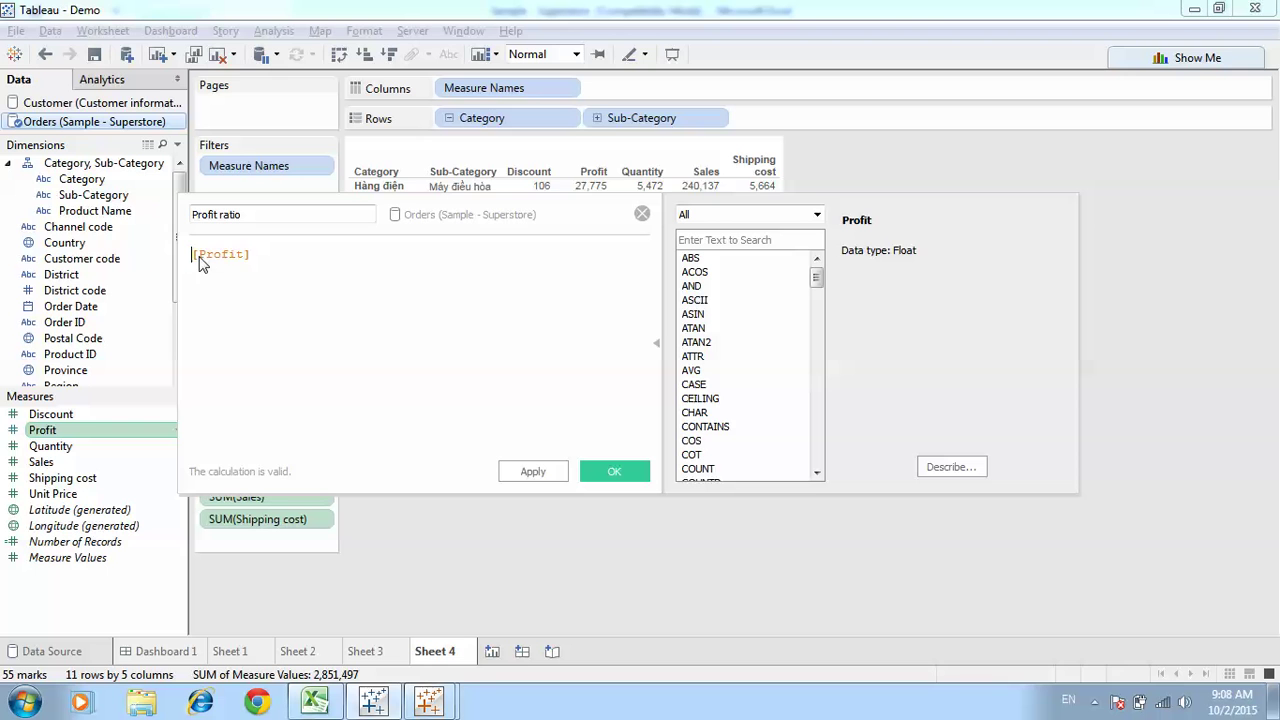
pyautogui.write('Sum(')
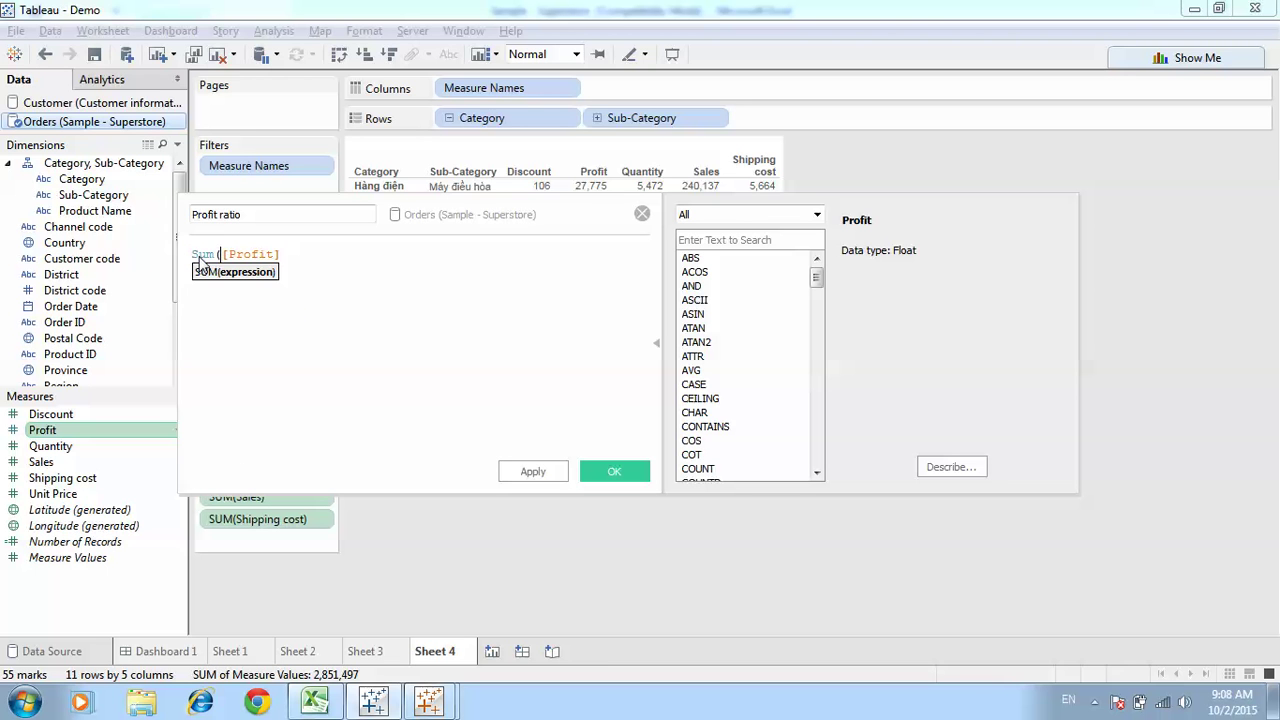
pyautogui.press('End')
pyautogui.write(') / Sum')
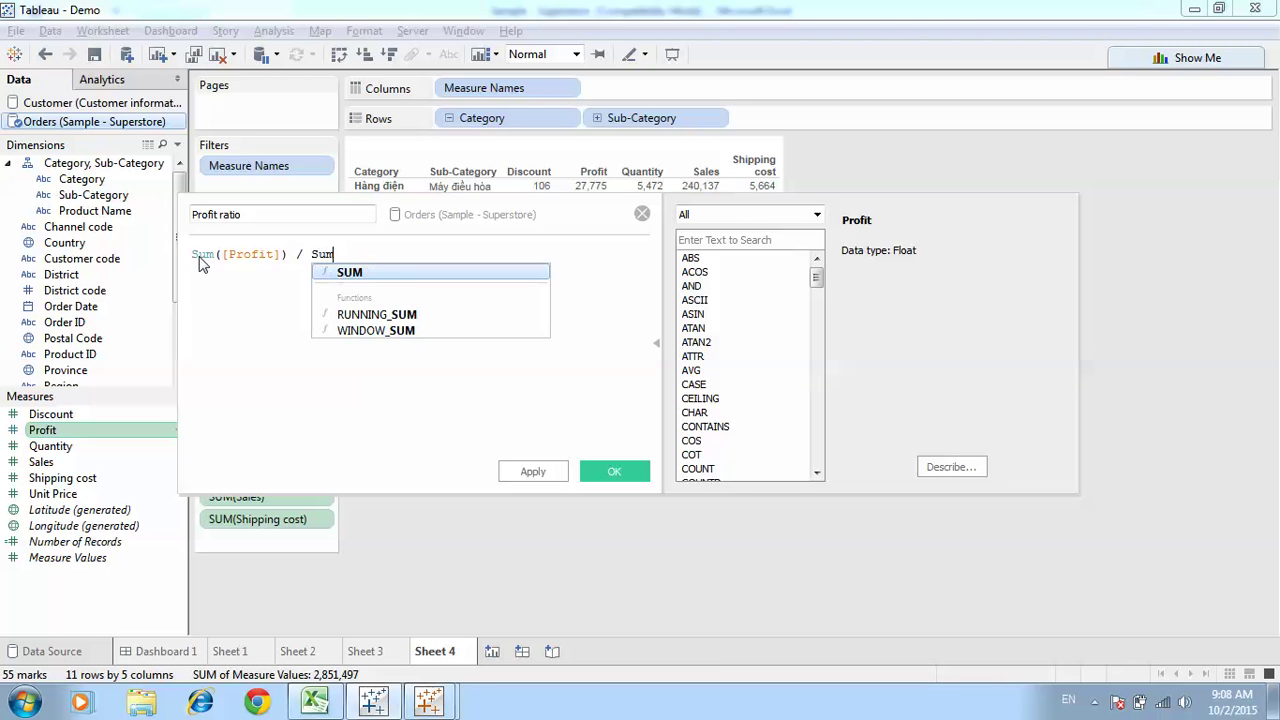
pyautogui.write('([Sales])')
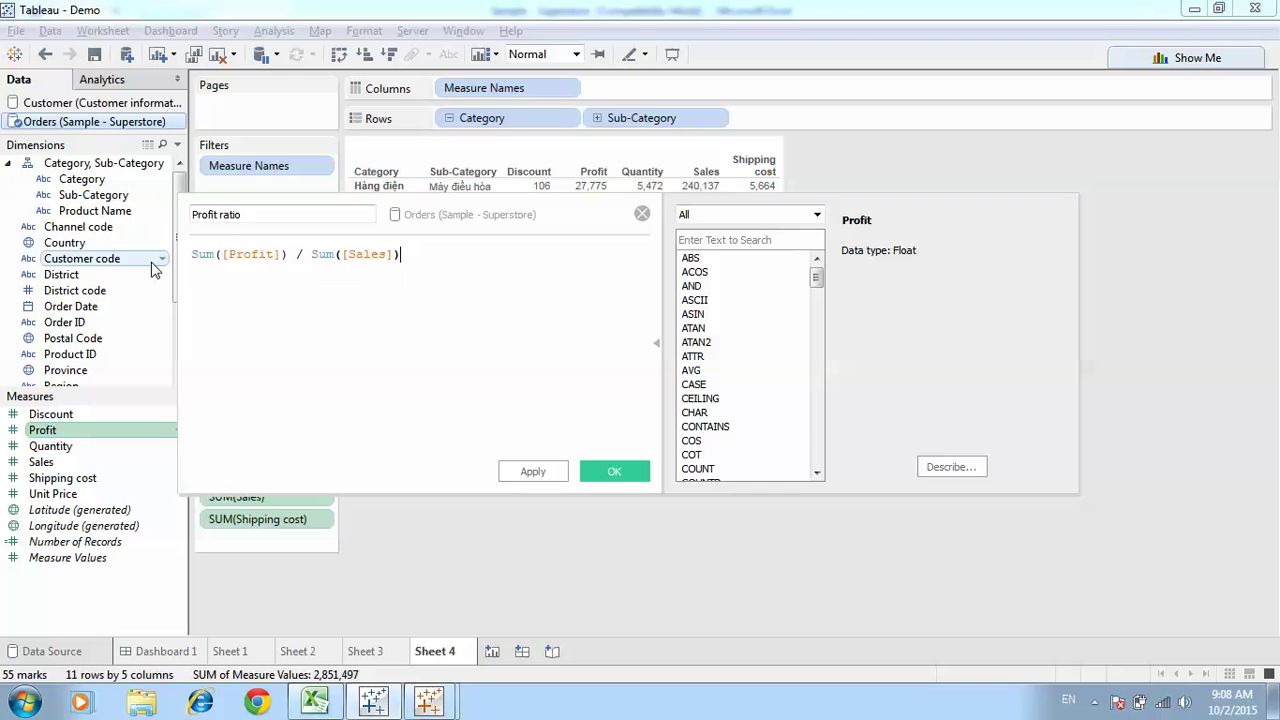
pyautogui.click(608, 471)
# Add Profit ratio after Shipping cost in the table's measures and format its numbers as Percentage with 2 decimal places
pyautogui.moveTo(87, 448); pyautogui.dragTo(268, 545)
pyautogui.click(324, 540)
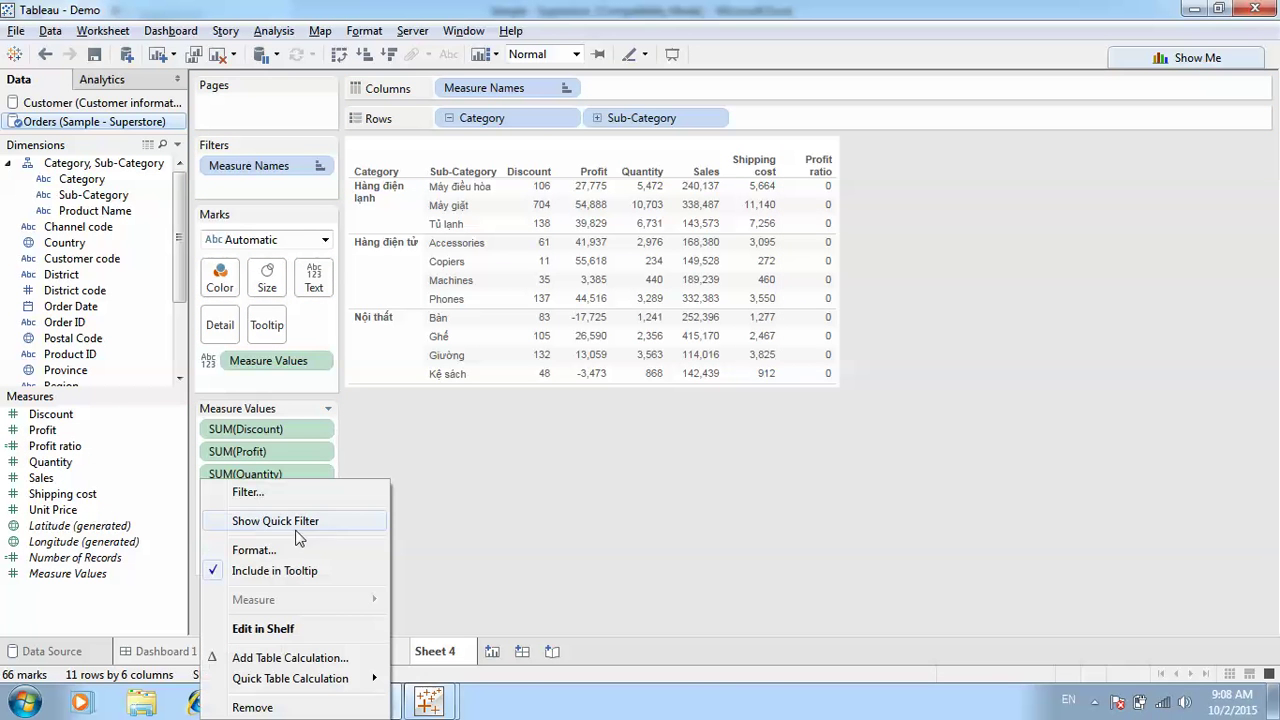
pyautogui.click(284, 551)
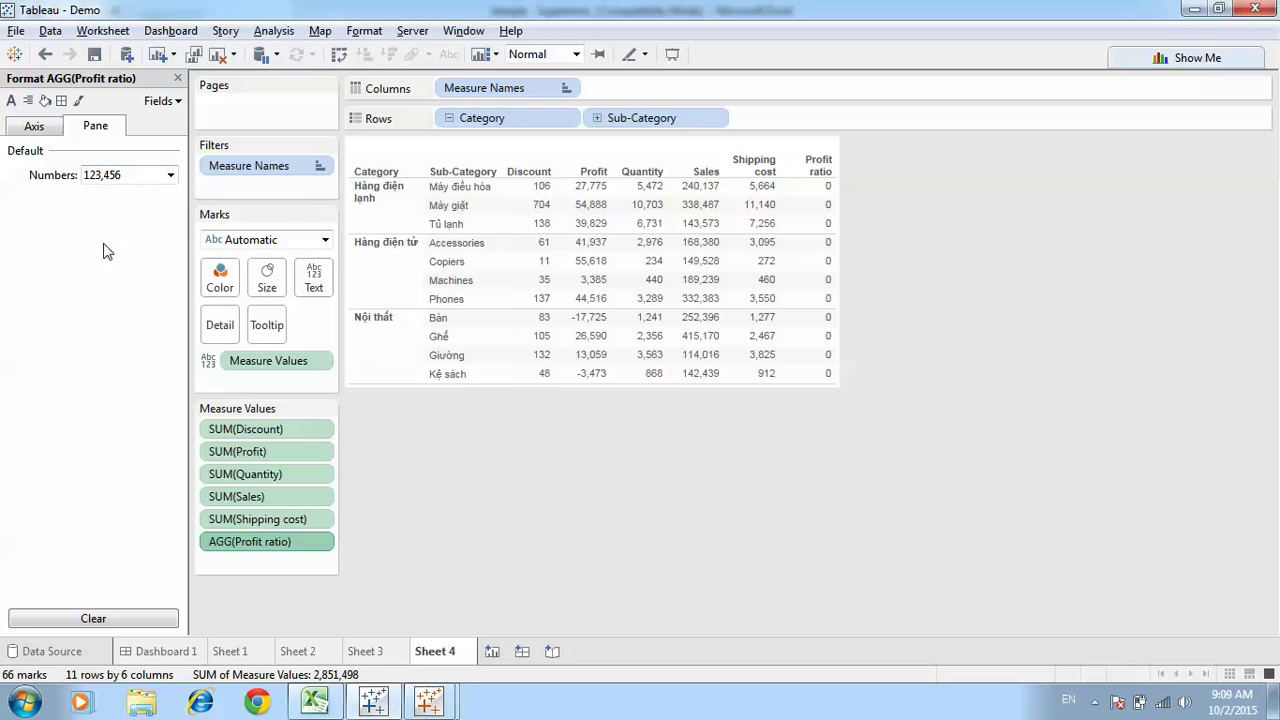
pyautogui.click(112, 180)
pyautogui.click(122, 286)
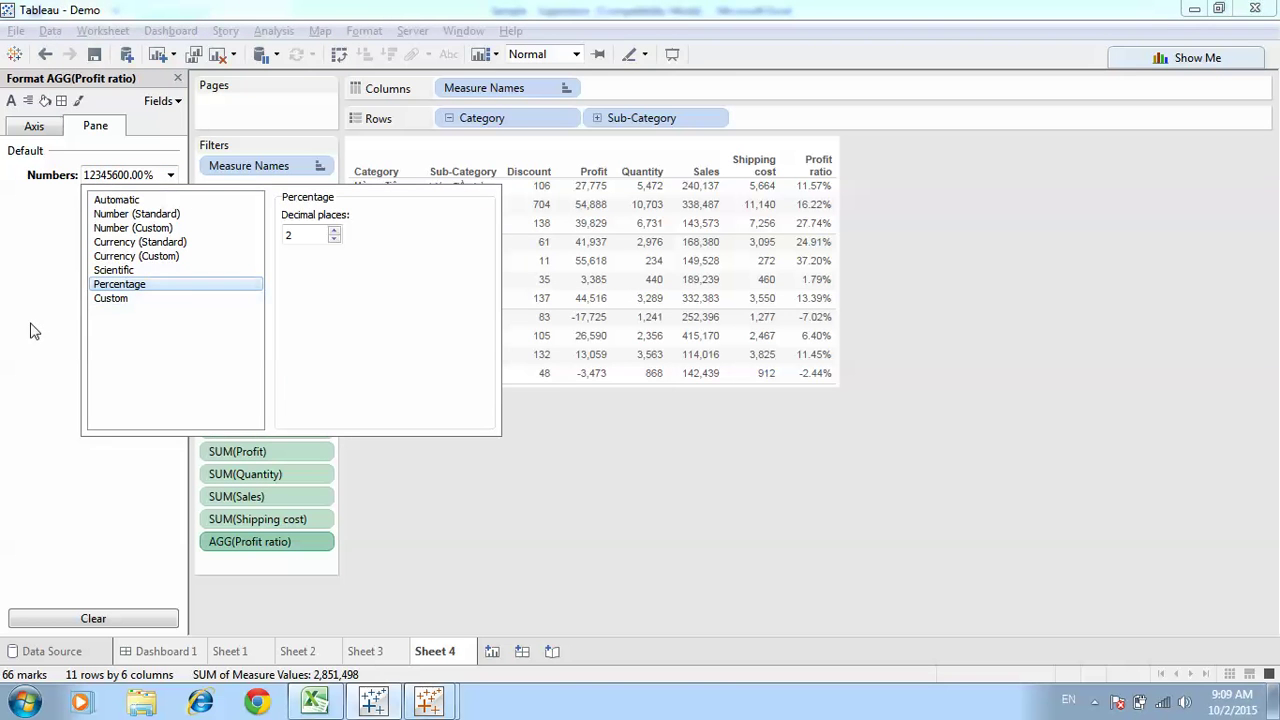
pyautogui.click(30, 331)
pyautogui.click(178, 79)
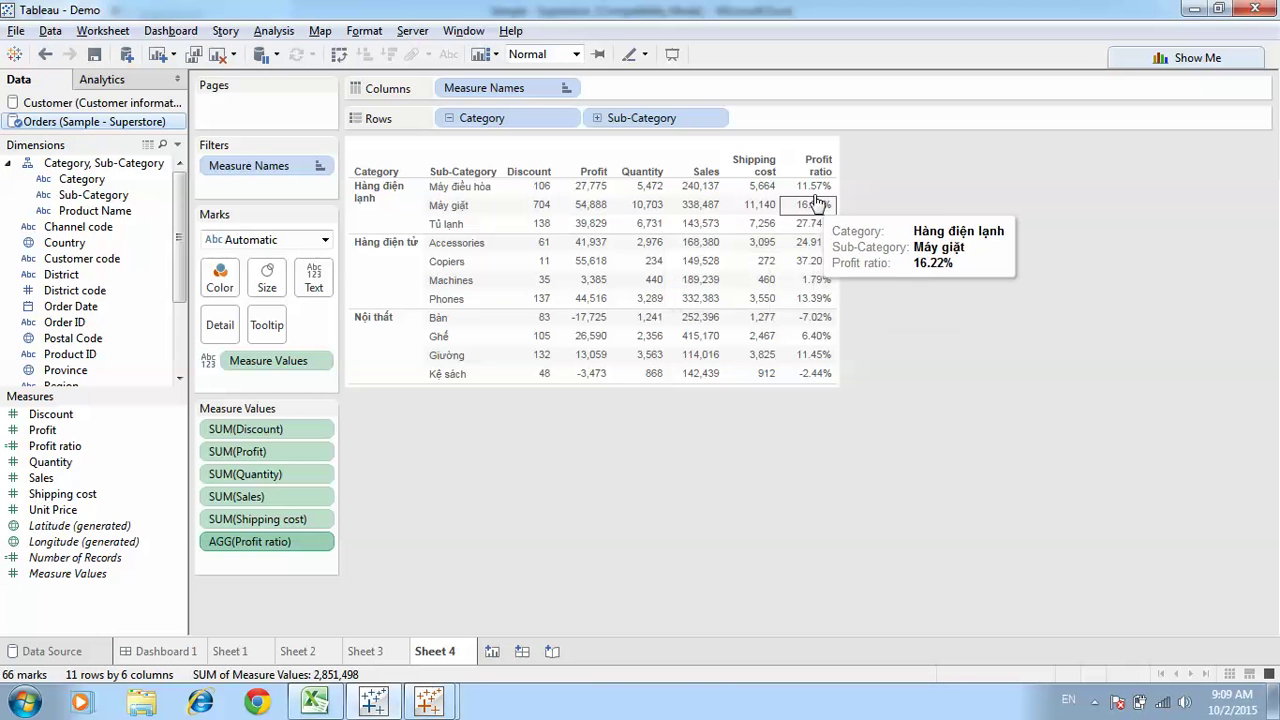
# Add a Grand Total row for the table's columns and duplicate Sheet 4
pyautogui.click(273, 31)
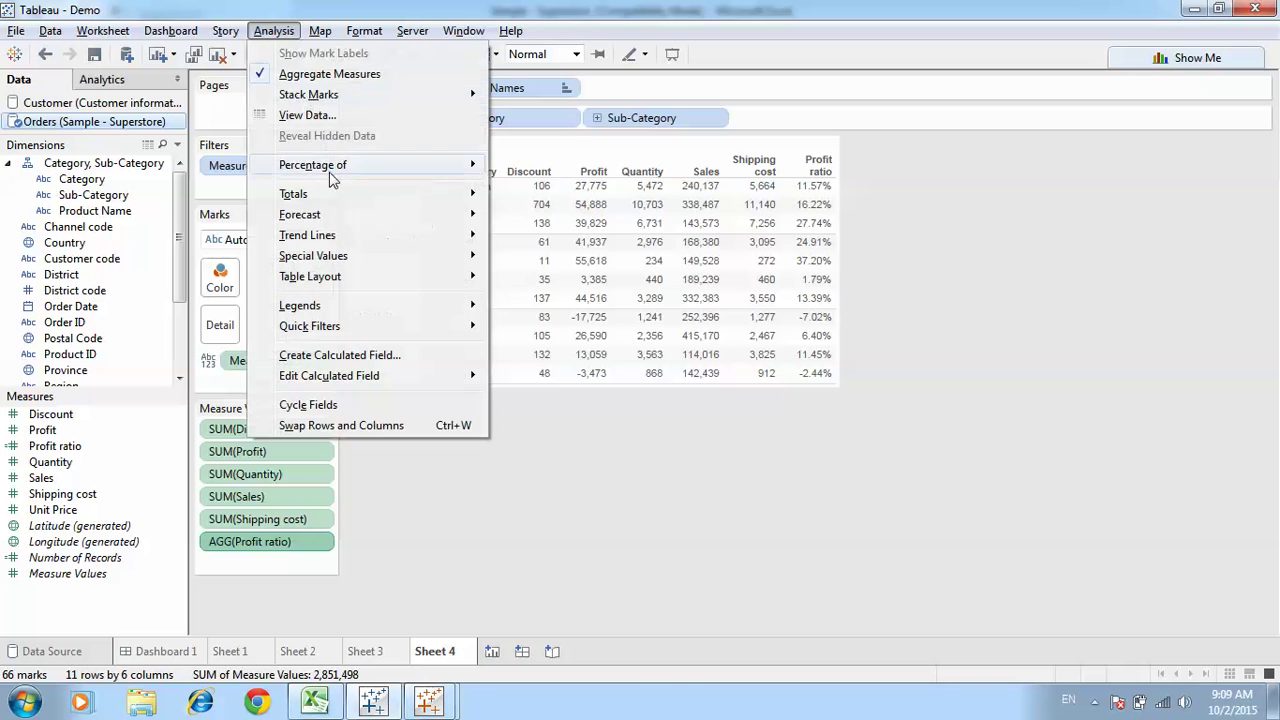
pyautogui.moveTo(300, 194)
pyautogui.click(545, 218)
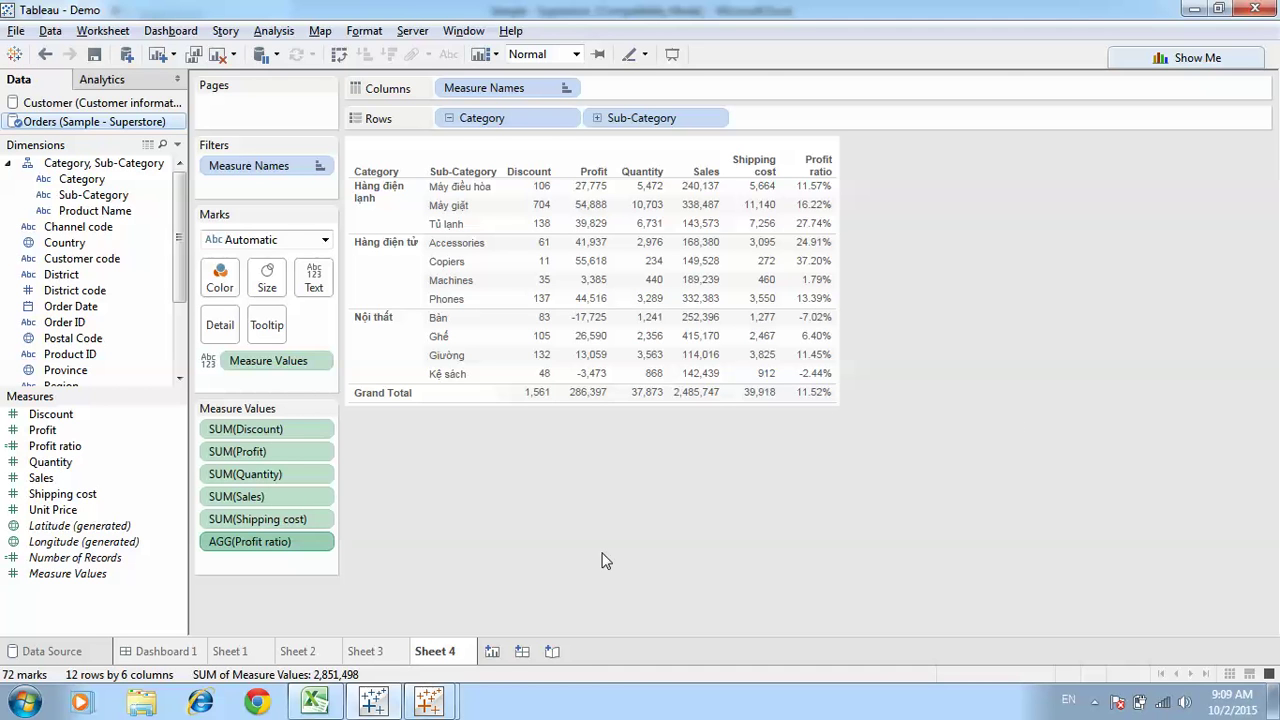
pyautogui.rightClick(463, 653)
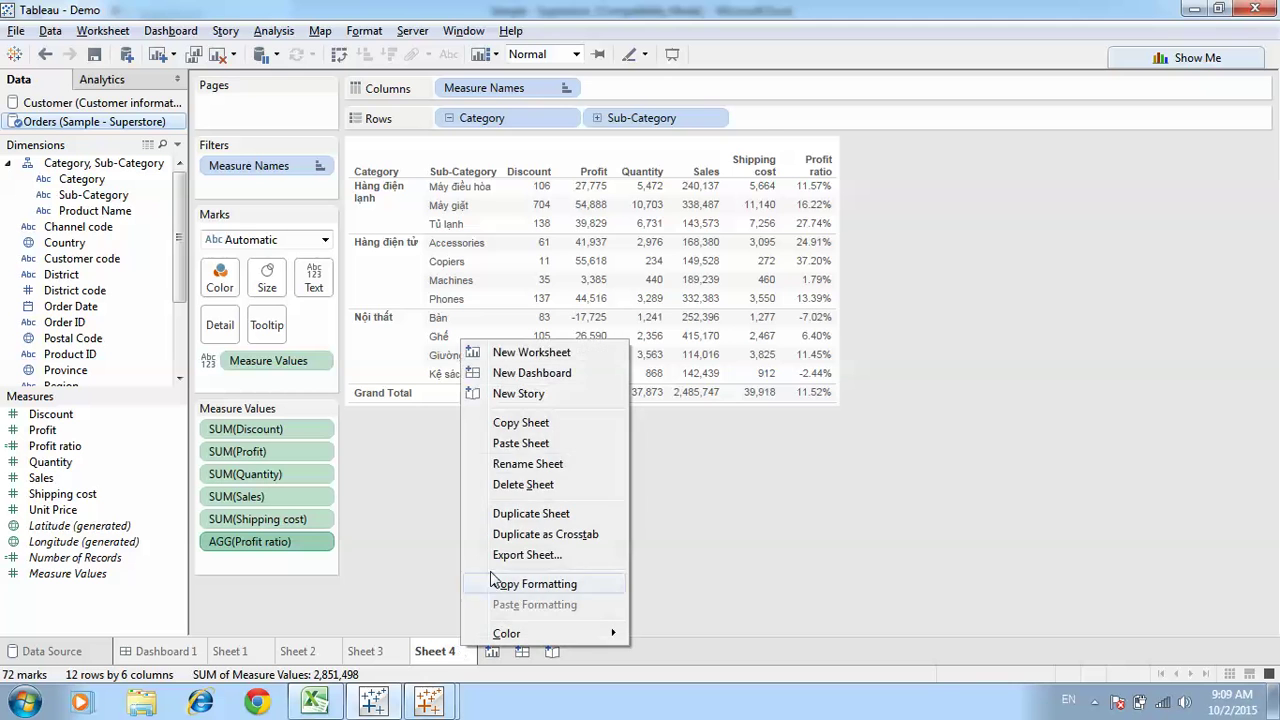
pyautogui.click(545, 517)
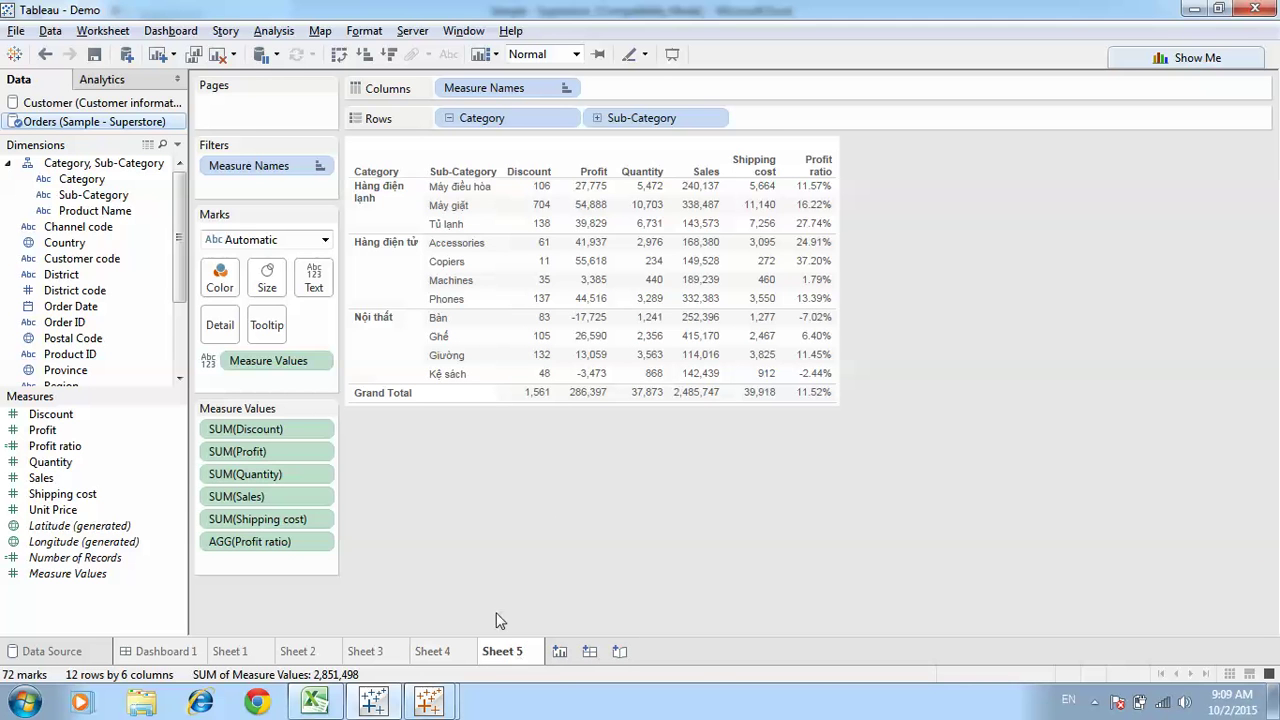
# Create a float parameter from Profit ratio with a percentage display format and a range from minimum 0 to maximum 1
pyautogui.click(177, 452)
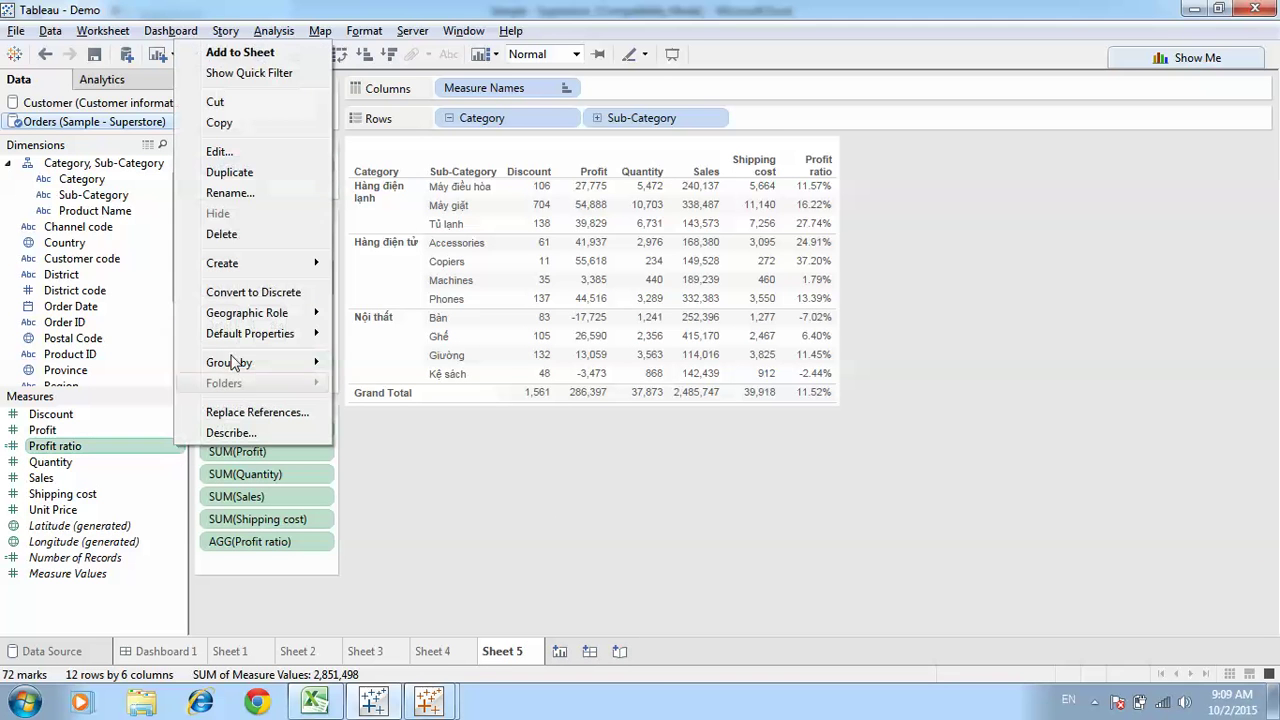
pyautogui.moveTo(290, 263)
pyautogui.click(405, 294)
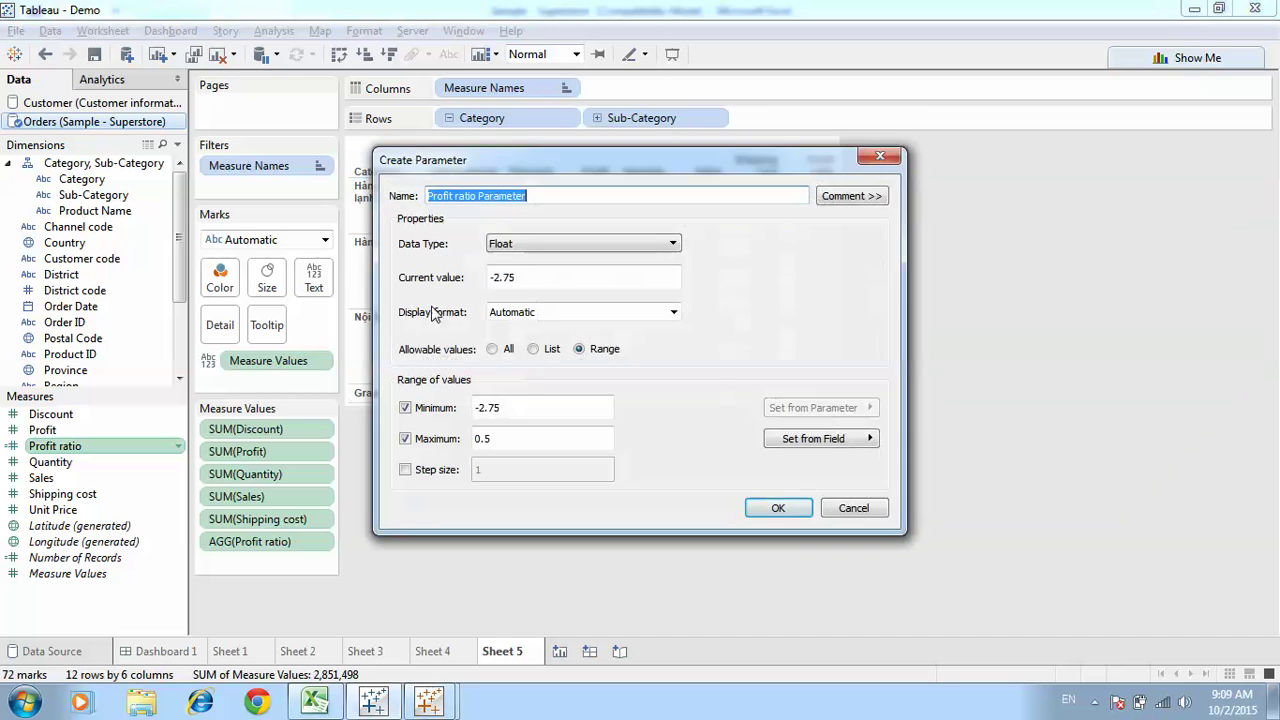
pyautogui.click(526, 312)
pyautogui.click(532, 420)
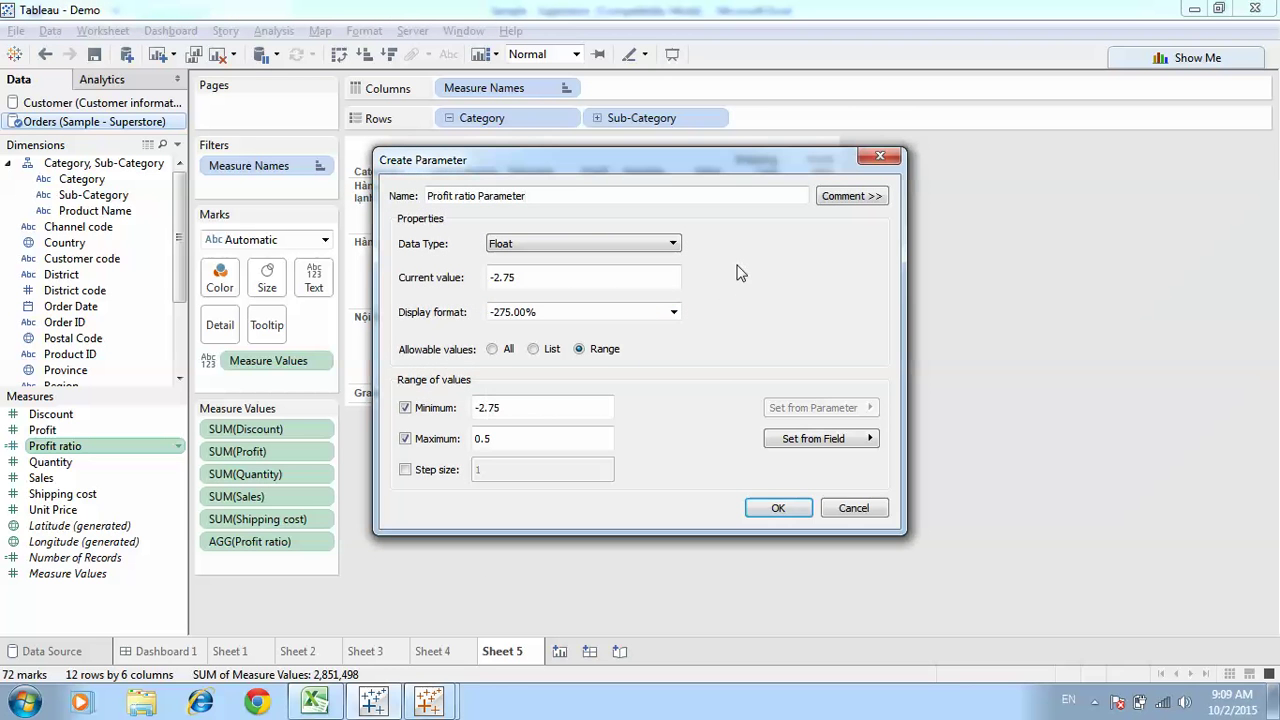
pyautogui.doubleClick(490, 408)
pyautogui.write('0')
pyautogui.click(770, 509)
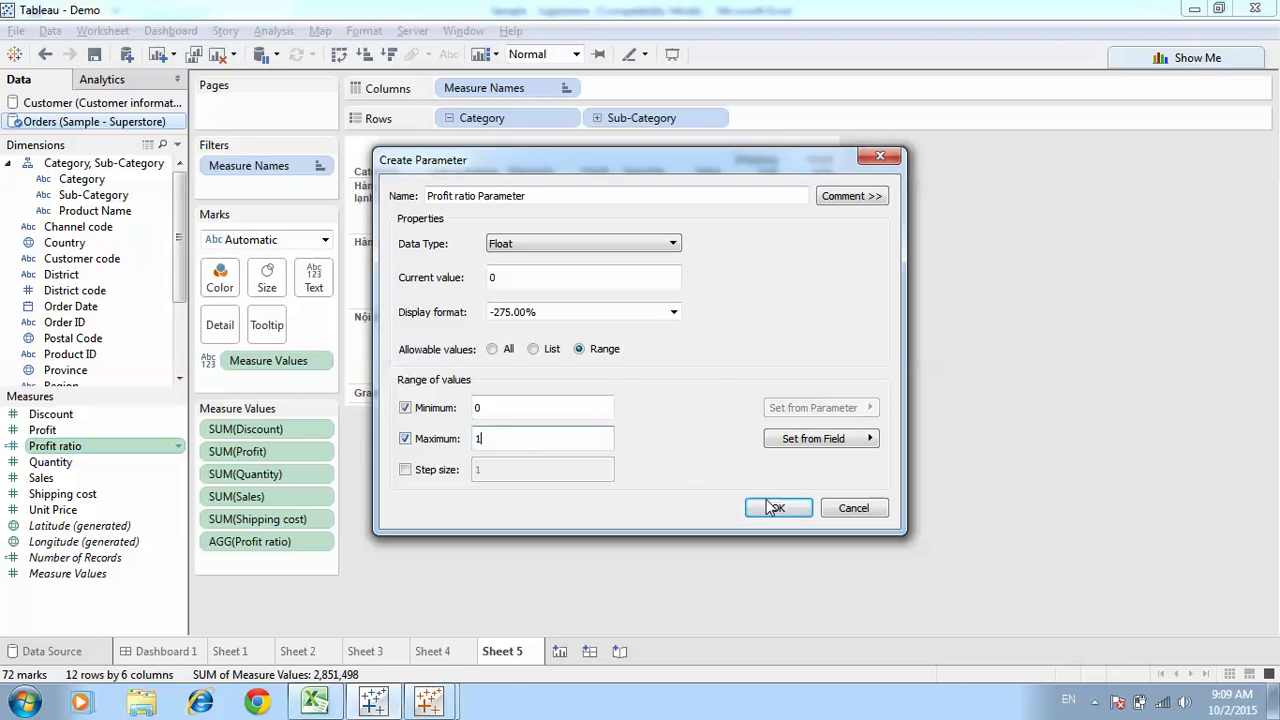
# Show the control for Profit ratio Parameter on Sheet 5 and set its value to 25.56%
pyautogui.click(177, 617)
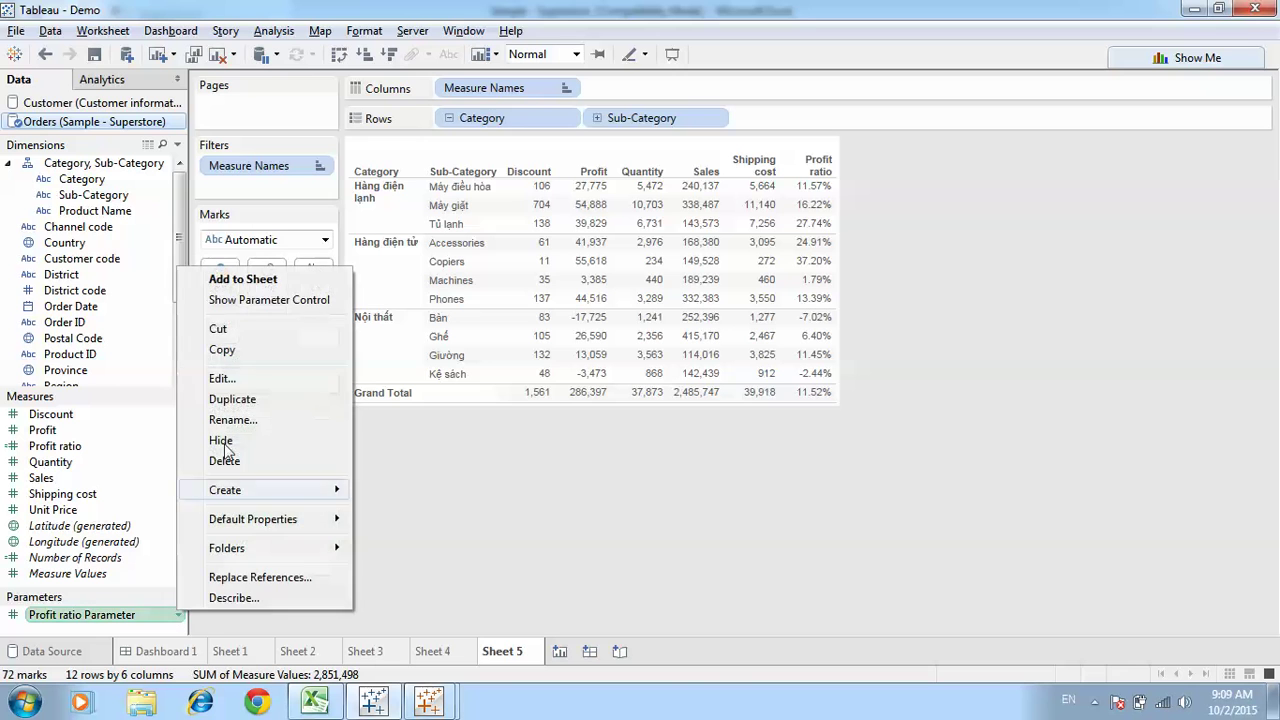
pyautogui.click(262, 300)
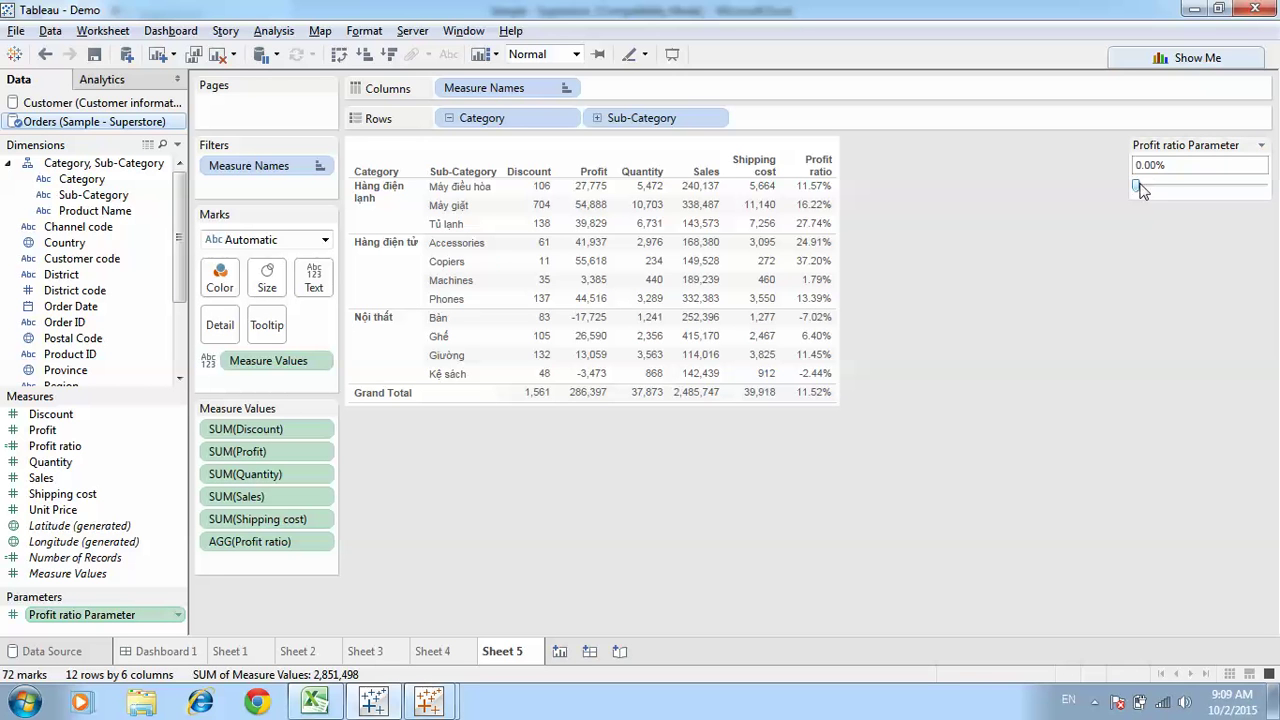
pyautogui.moveTo(1139, 186); pyautogui.dragTo(1175, 188)
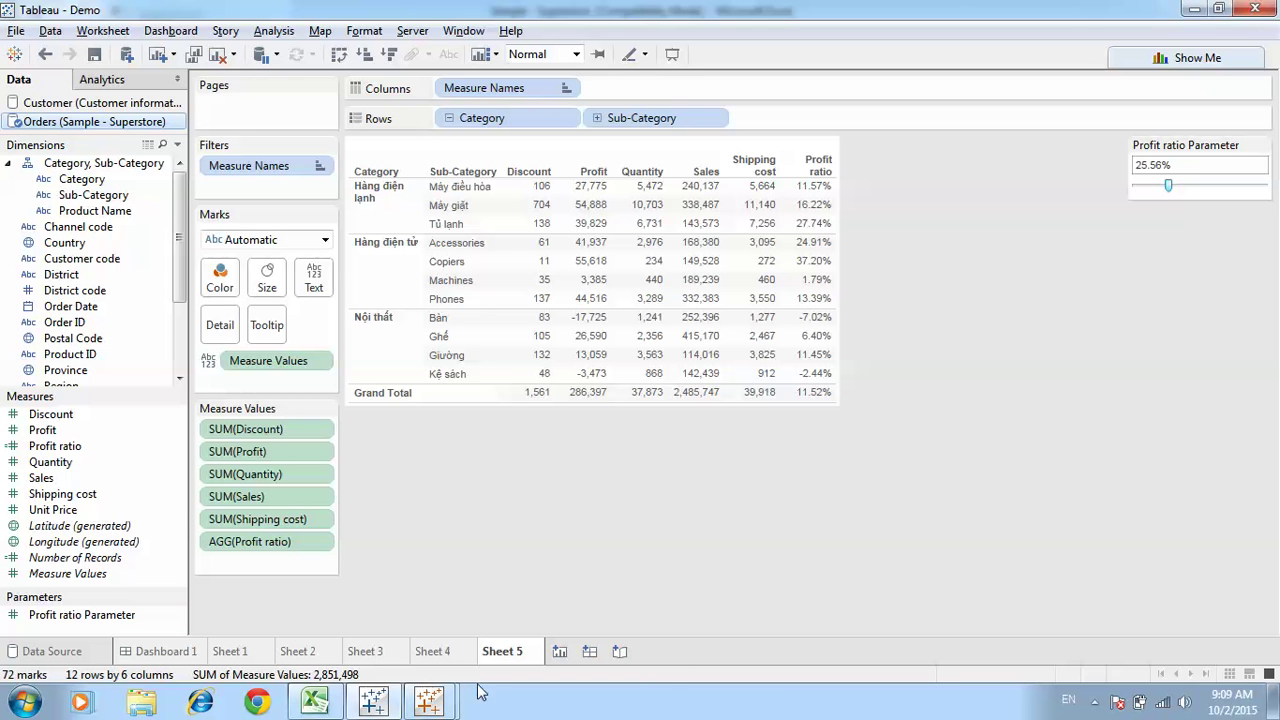
# Create a calculated field named Warning profit ratio: If [Profit ratio] < [Profit ratio Parameter] then "Bad" ELSE "Good" END
pyautogui.rightClick(181, 447)
pyautogui.moveTo(280, 265)
pyautogui.click(405, 270)
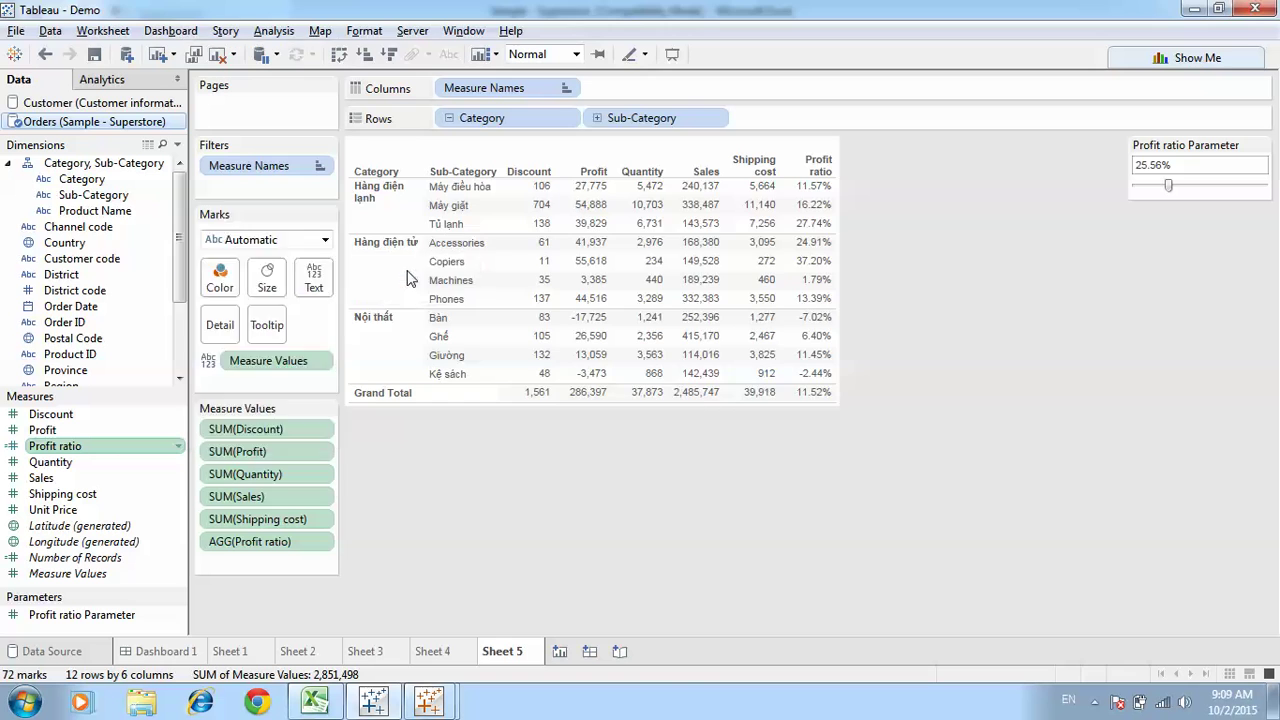
pyautogui.click(194, 259)
pyautogui.write('if')
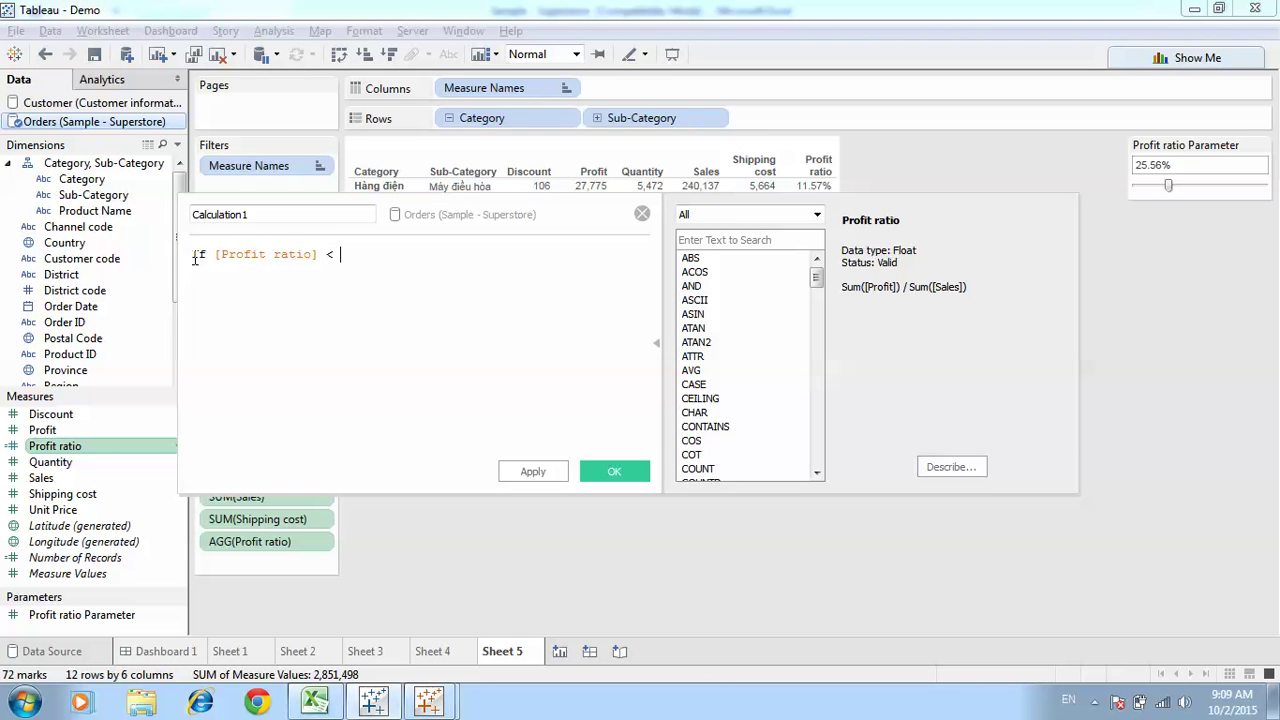
pyautogui.moveTo(60, 615); pyautogui.dragTo(400, 296)
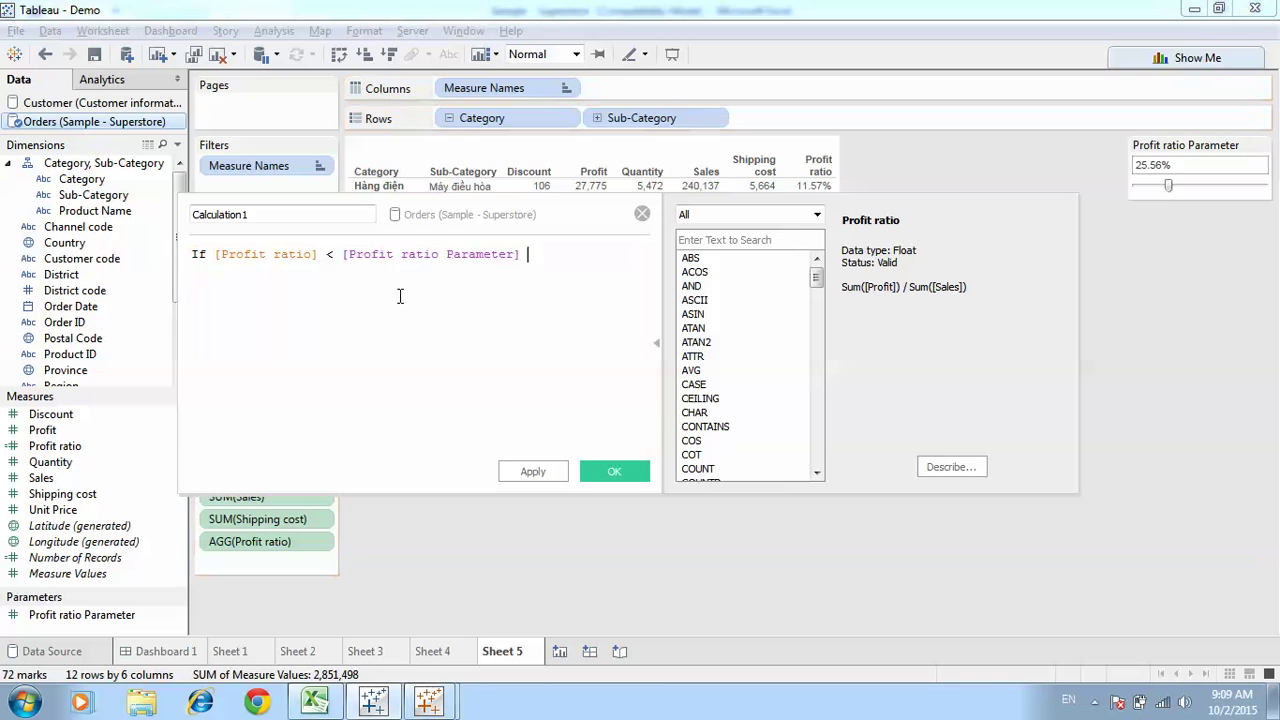
pyautogui.write('then "Bad" ELSE ')
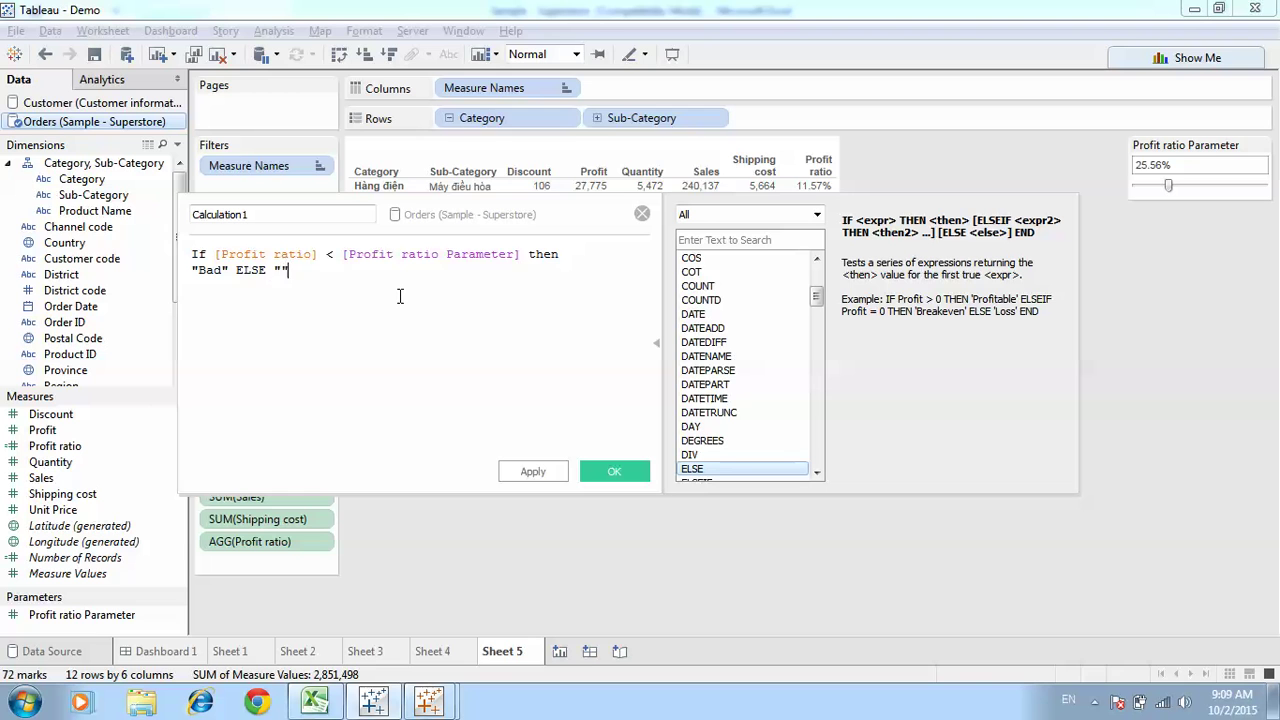
pyautogui.write('"Good" END')
pyautogui.doubleClick(220, 214)
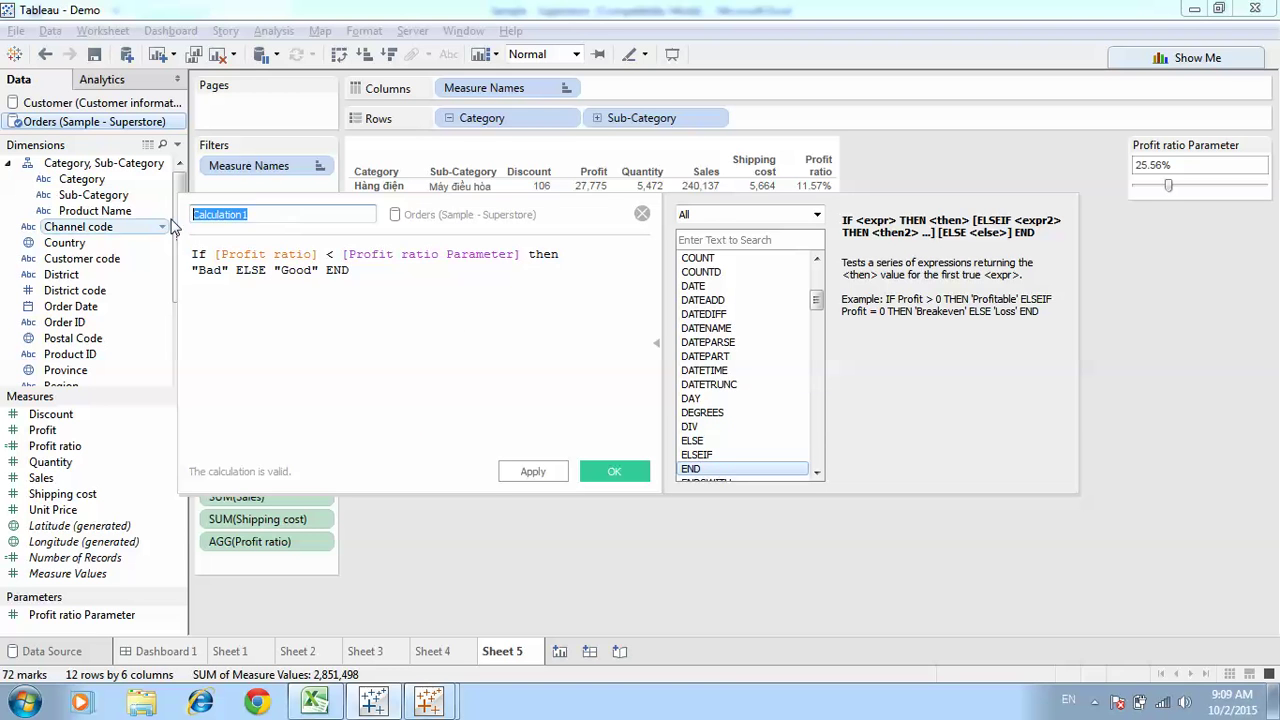
pyautogui.write('Warning profit ratio')
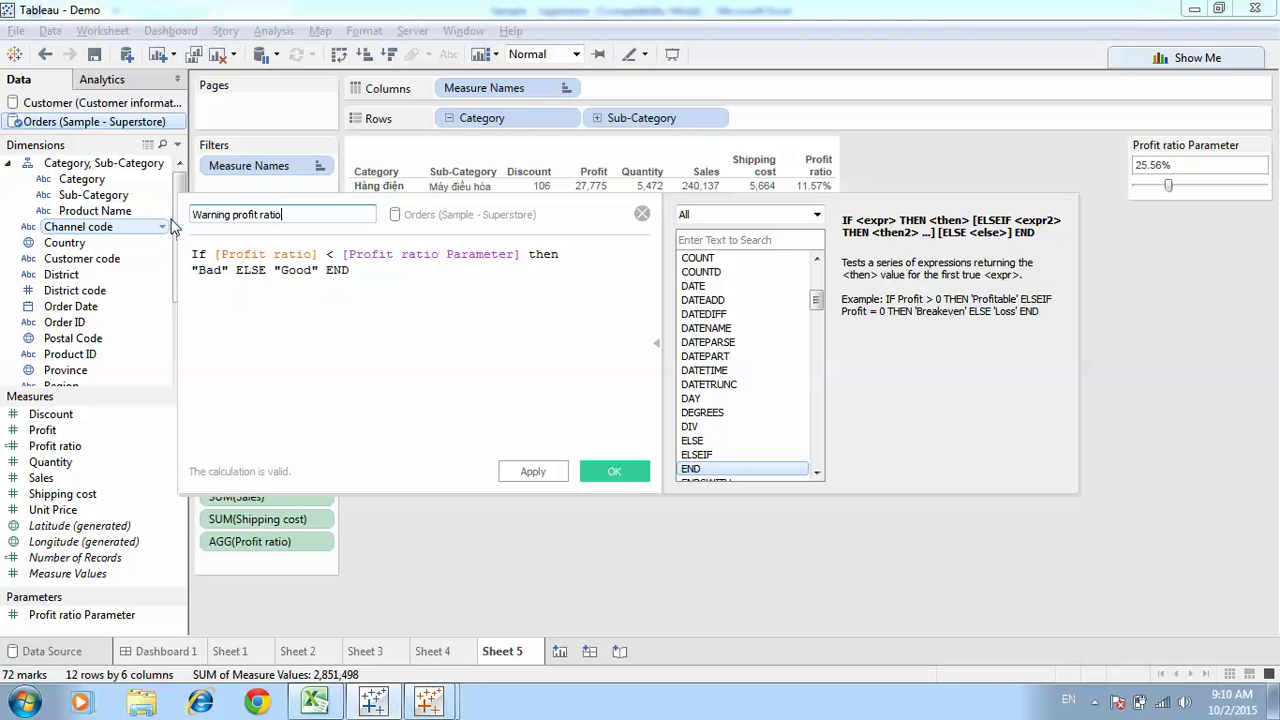
pyautogui.click(614, 471)
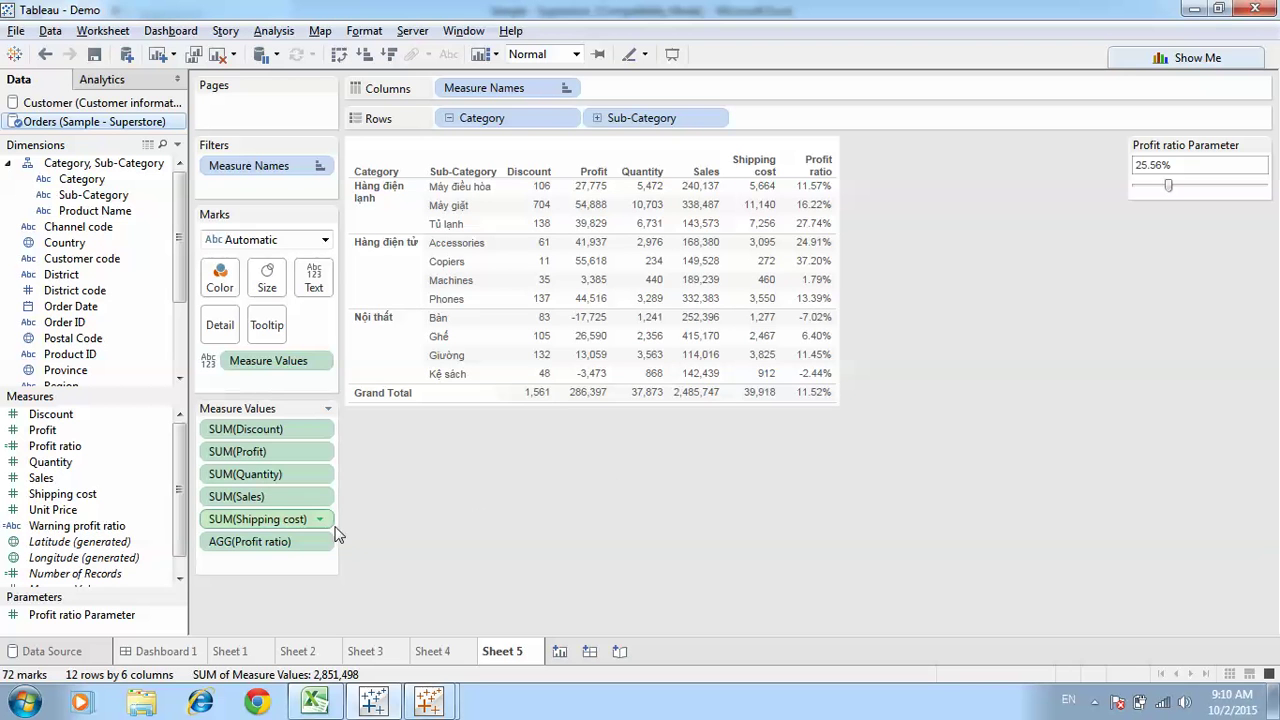
pyautogui.rightClick(165, 527)
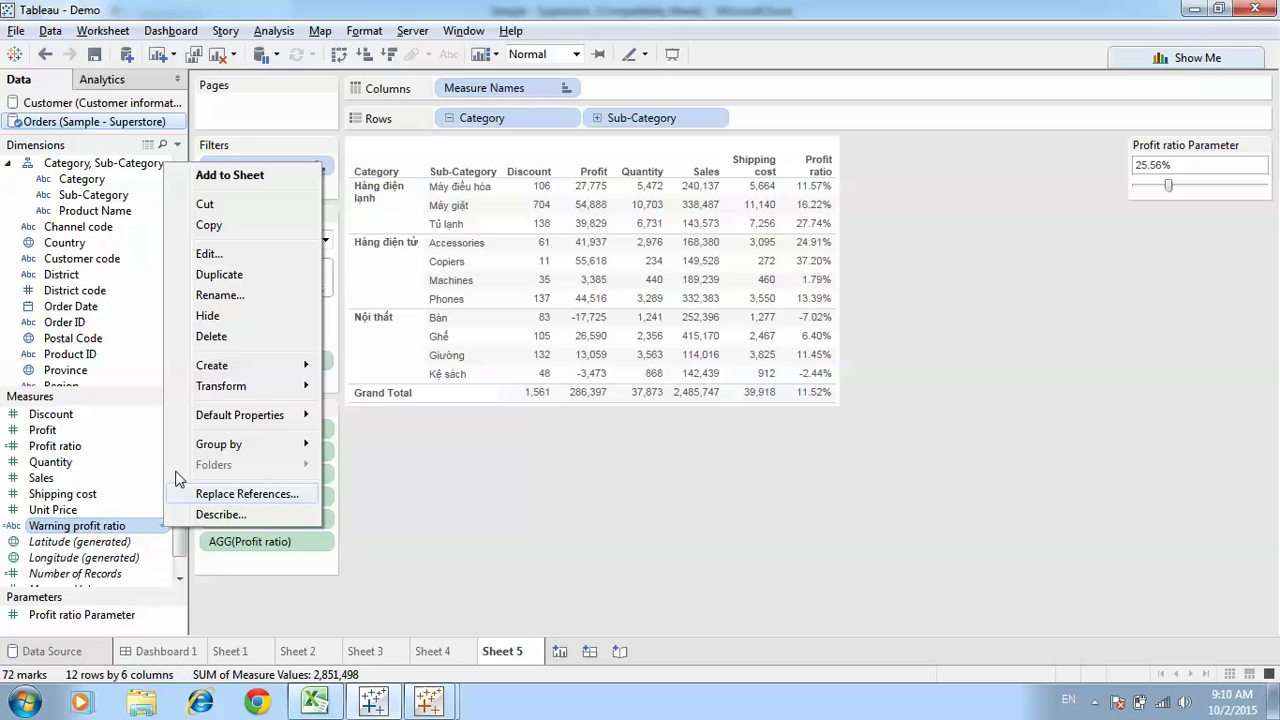
pyautogui.click(210, 254)
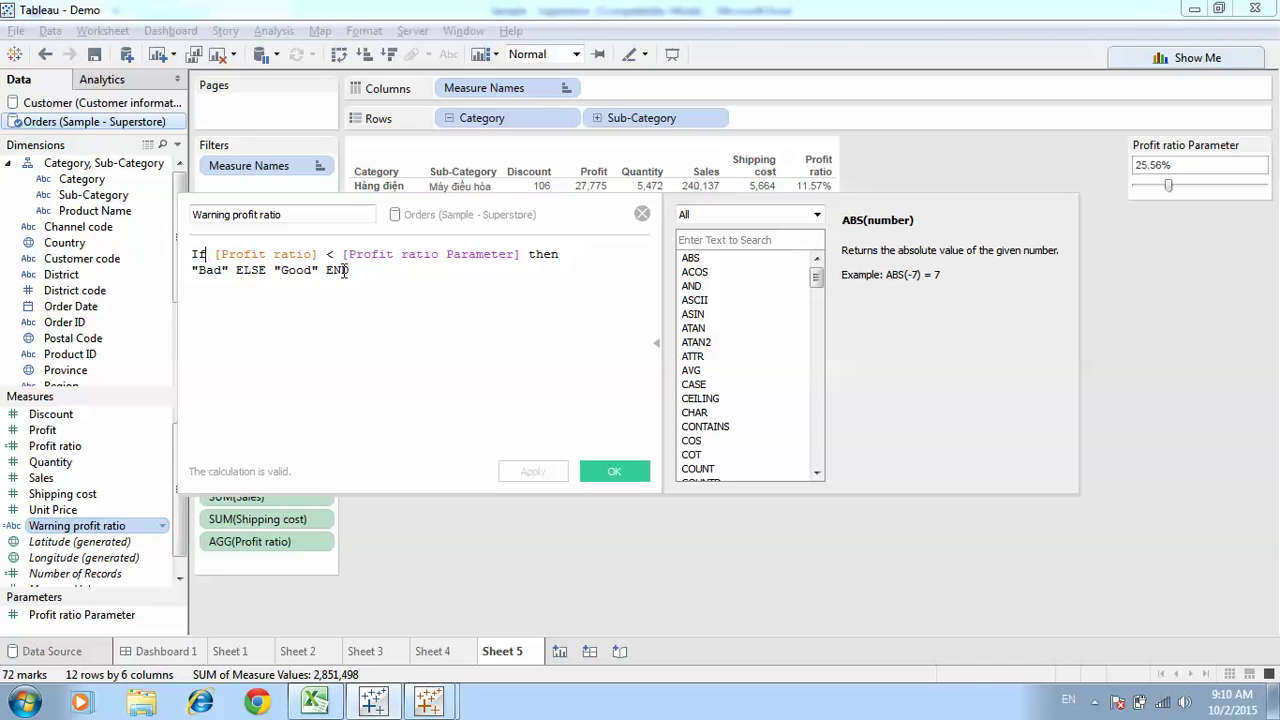
pyautogui.press('Return')
pyautogui.write('If')
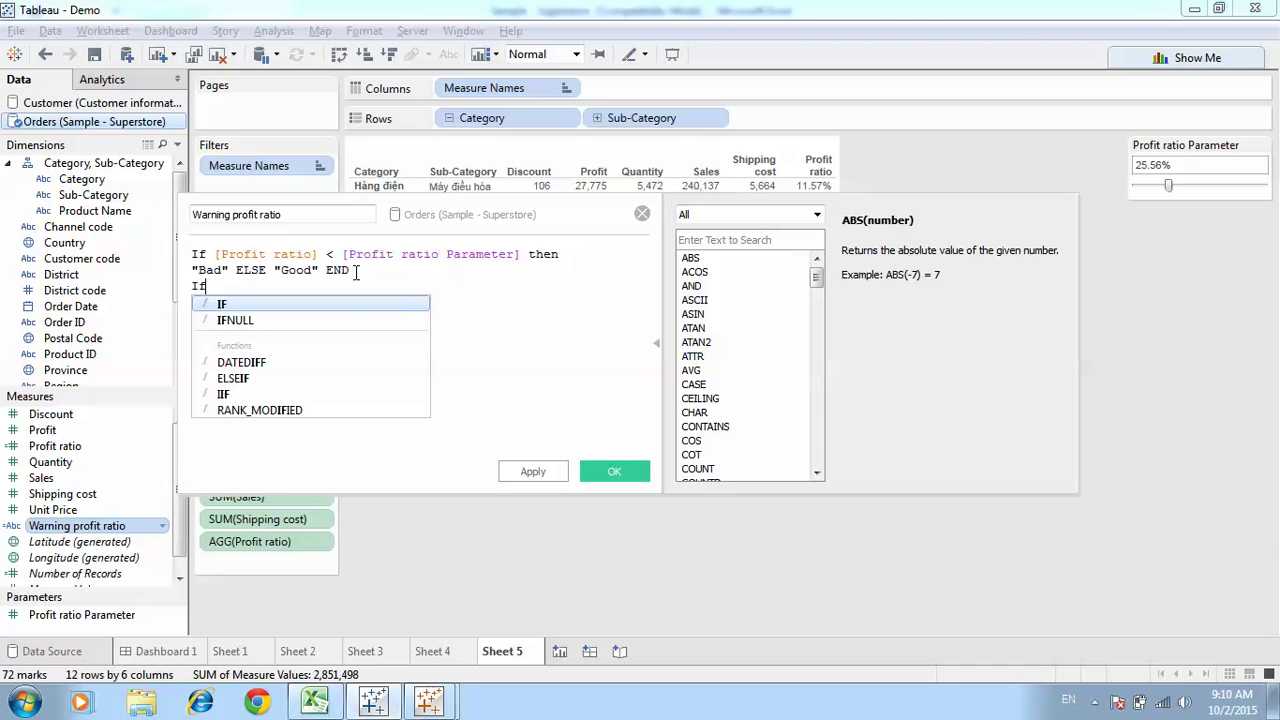
pyautogui.doubleClick(268, 304)
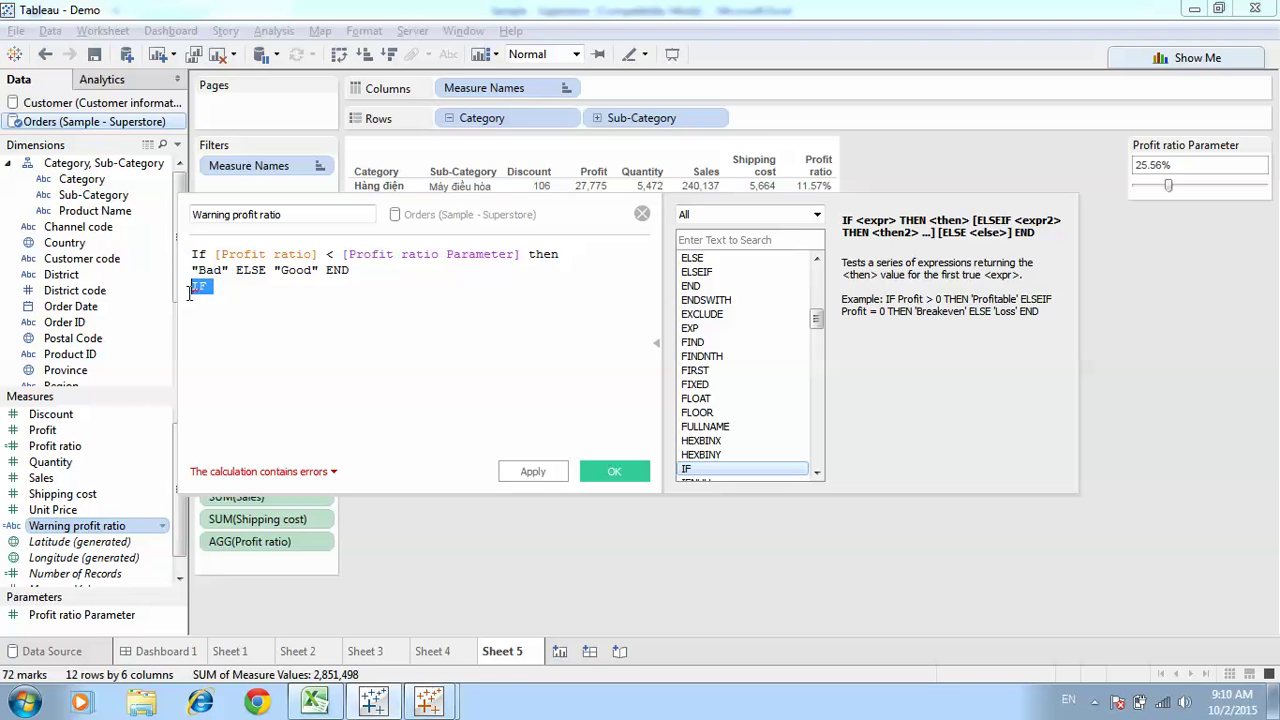
pyautogui.press('BackSpace')
pyautogui.click(614, 471)
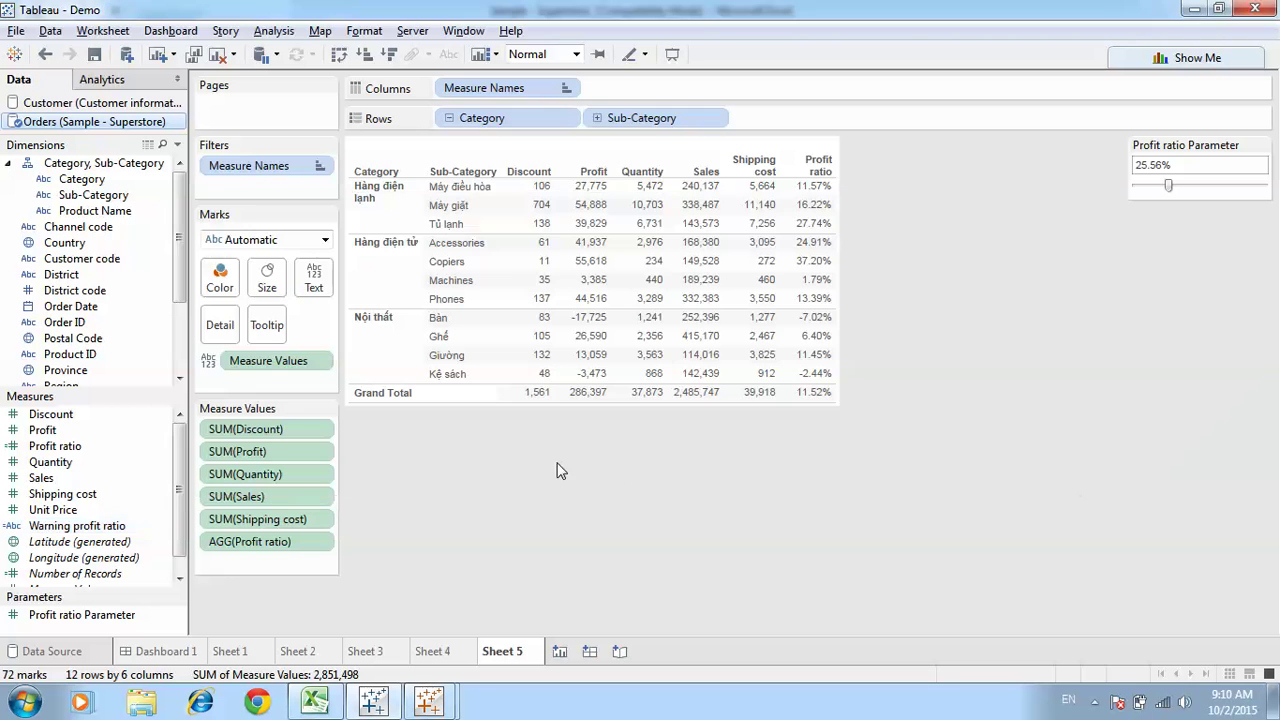
# Color the table's marks by Warning profit ratio, change the mark type to Shape and set the view to Fit Width
pyautogui.moveTo(84, 523); pyautogui.dragTo(215, 282)
pyautogui.click(324, 240)
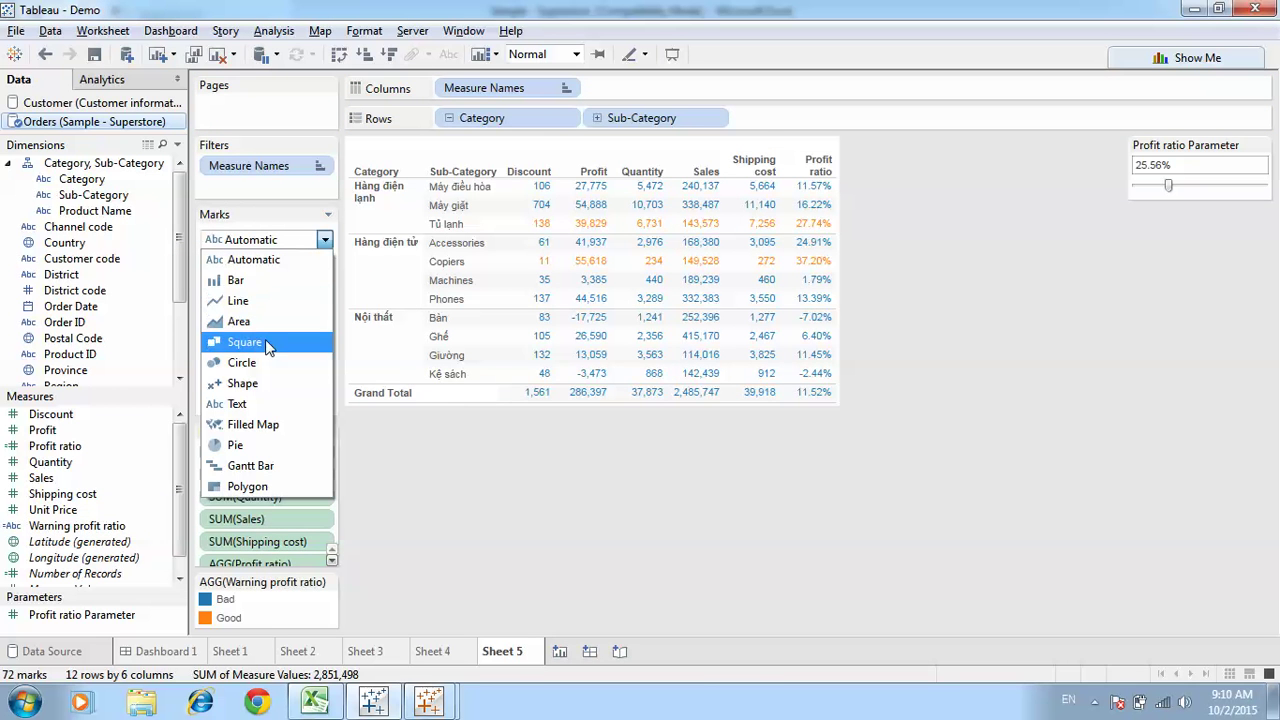
pyautogui.click(250, 383)
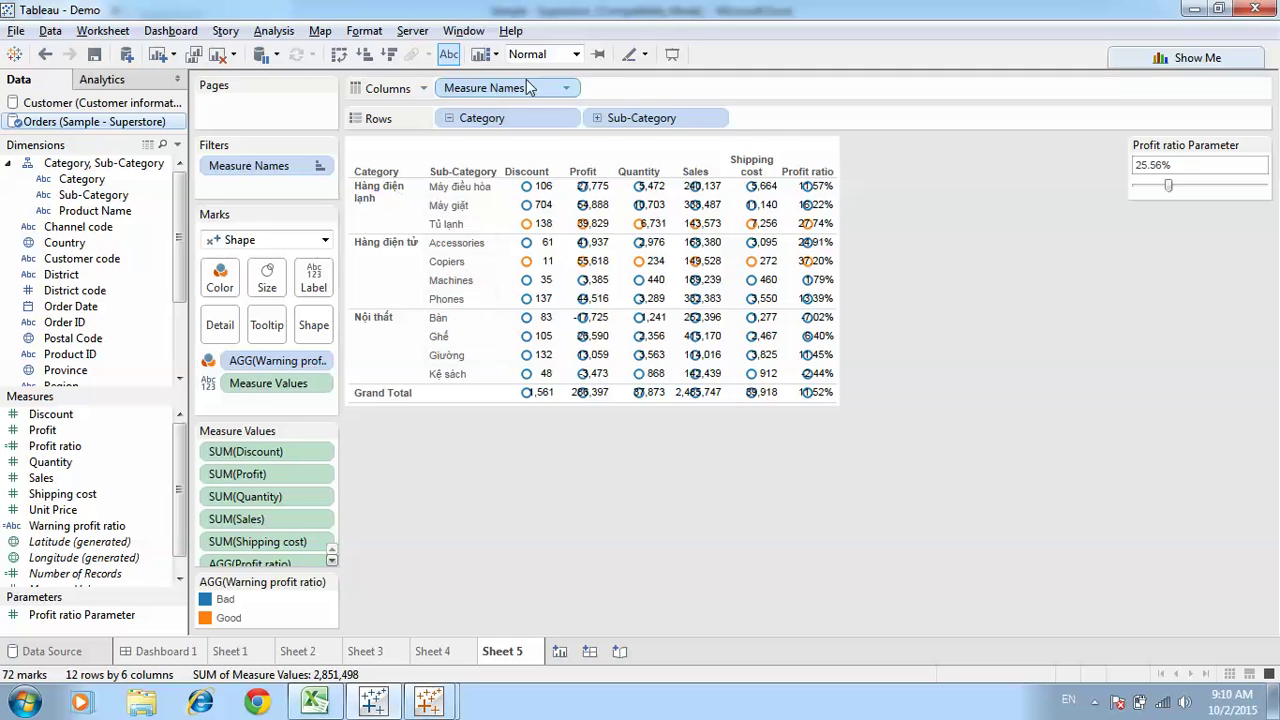
pyautogui.click(575, 54)
pyautogui.click(555, 89)
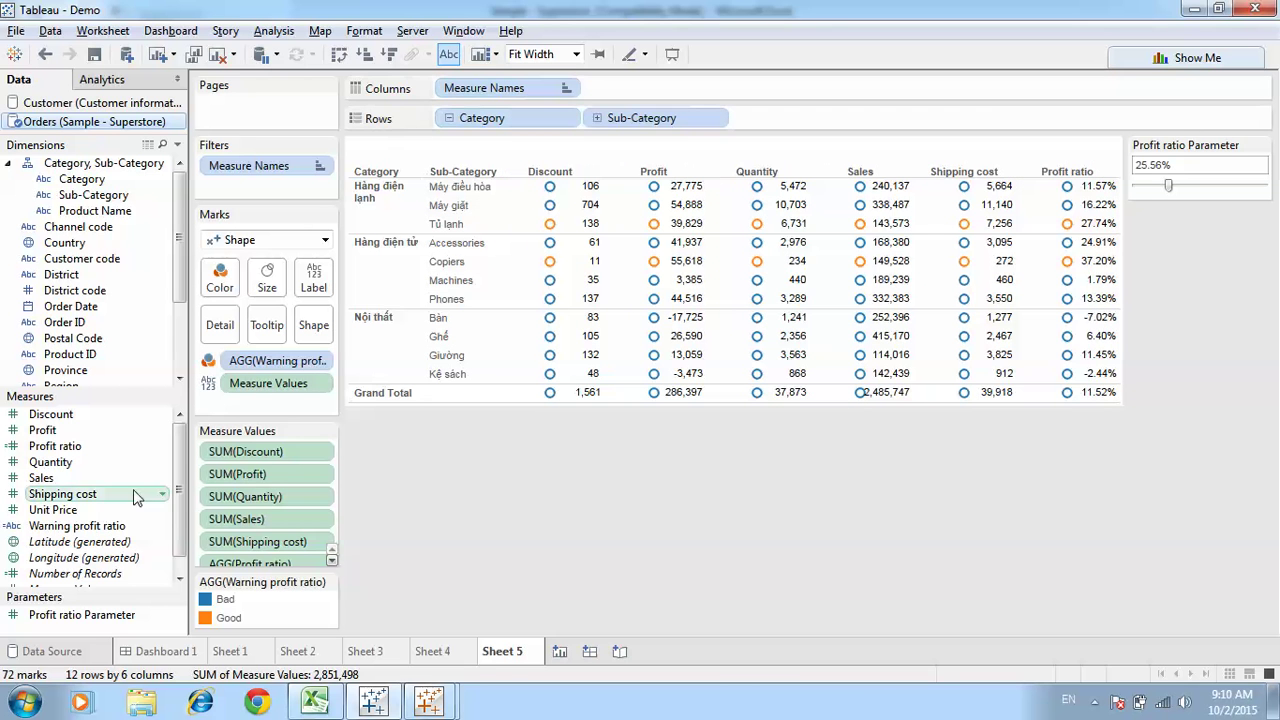
# Assign Warning profit ratio to the mark shapes, using the Arrows palette's red down arrow for Bad and green up arrow for Good
pyautogui.moveTo(80, 522); pyautogui.dragTo(310, 330)
pyautogui.click(312, 323)
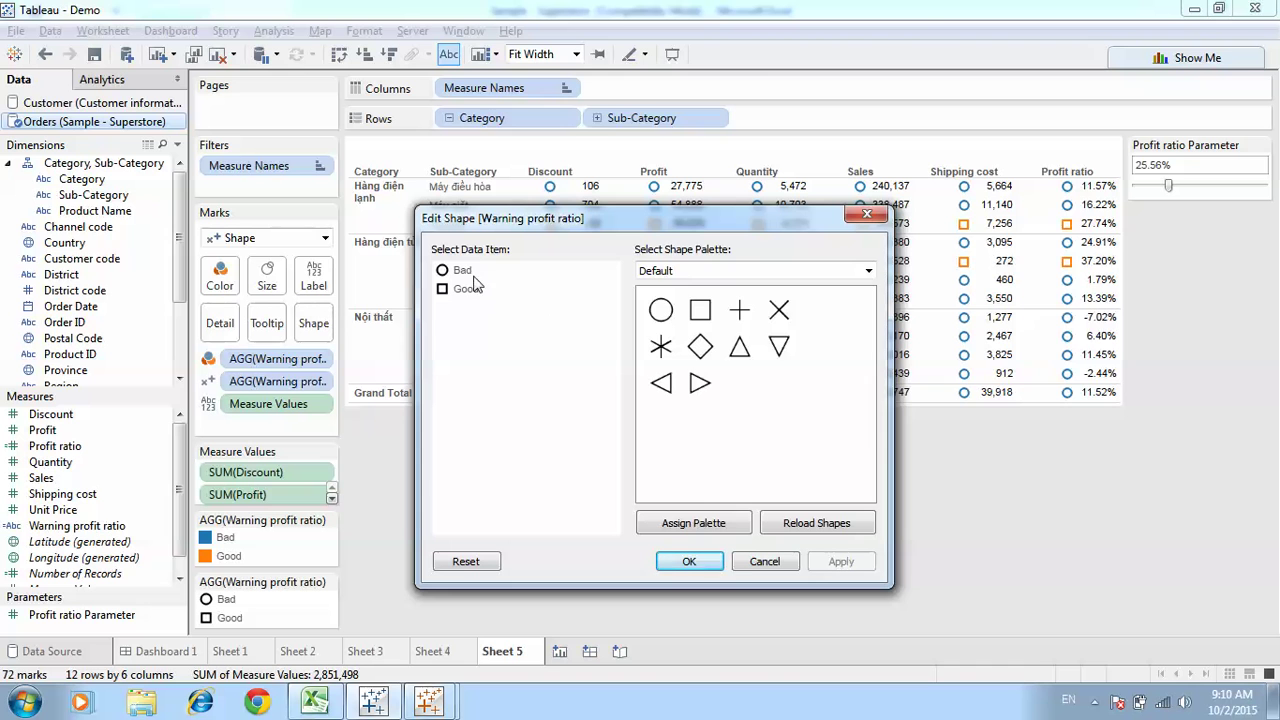
pyautogui.click(470, 272)
pyautogui.click(700, 271)
pyautogui.click(680, 330)
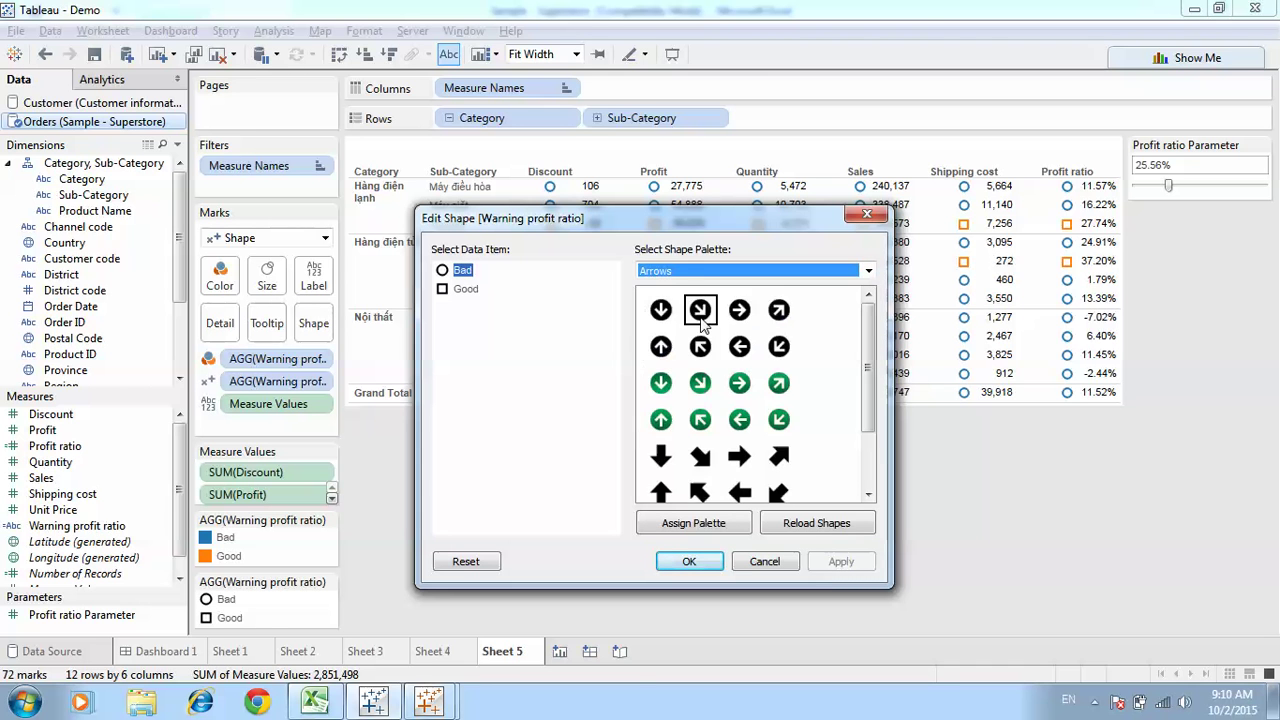
pyautogui.scroll(-3, 668, 433)
pyautogui.click(662, 440)
pyautogui.click(462, 289)
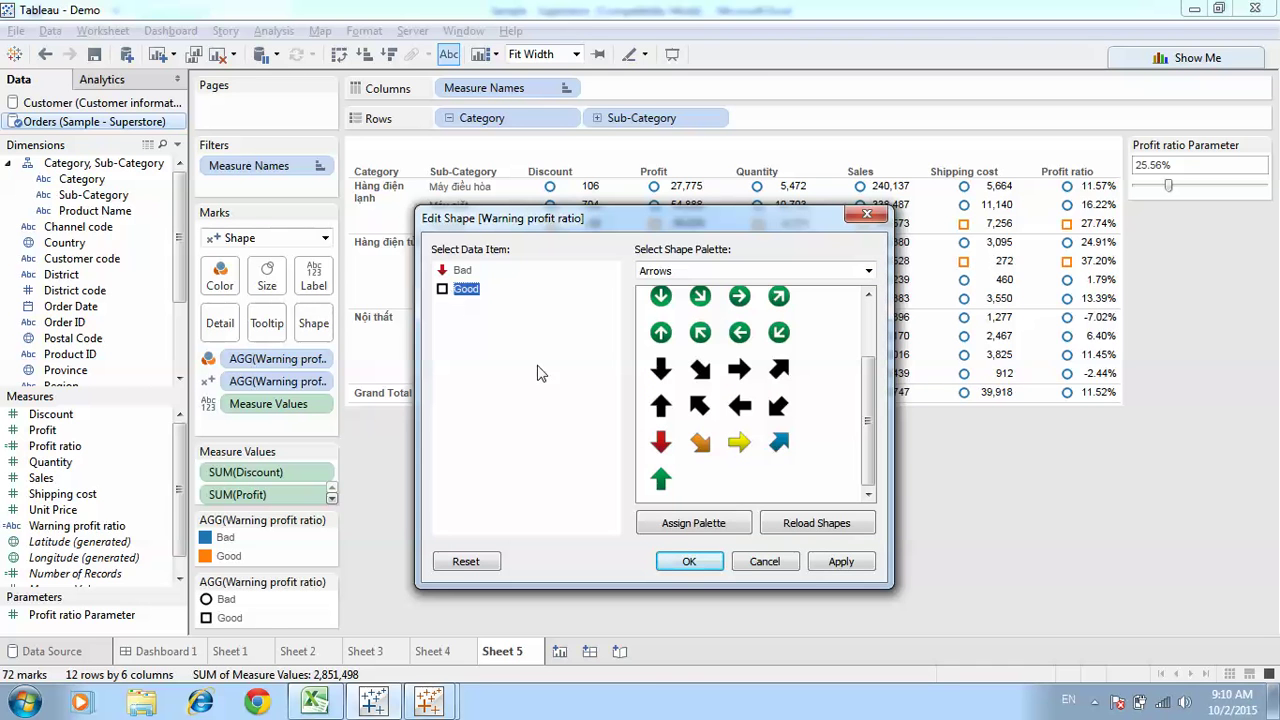
pyautogui.click(658, 477)
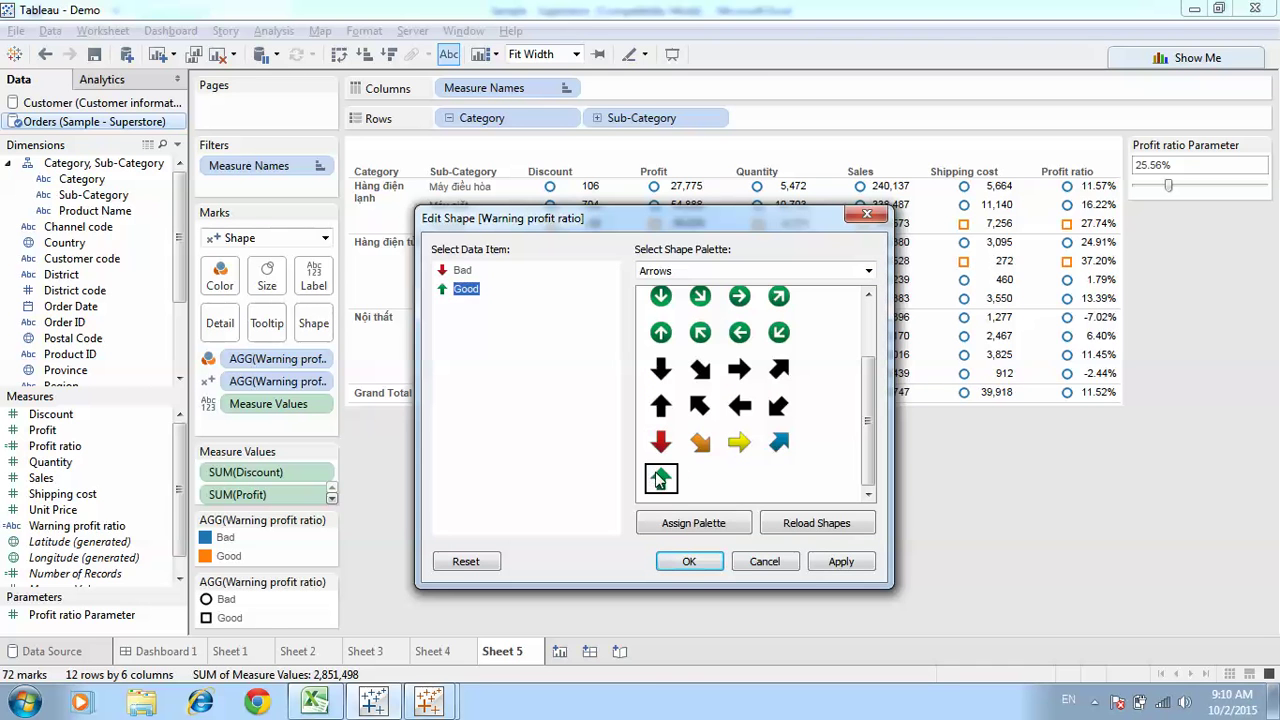
pyautogui.click(687, 563)
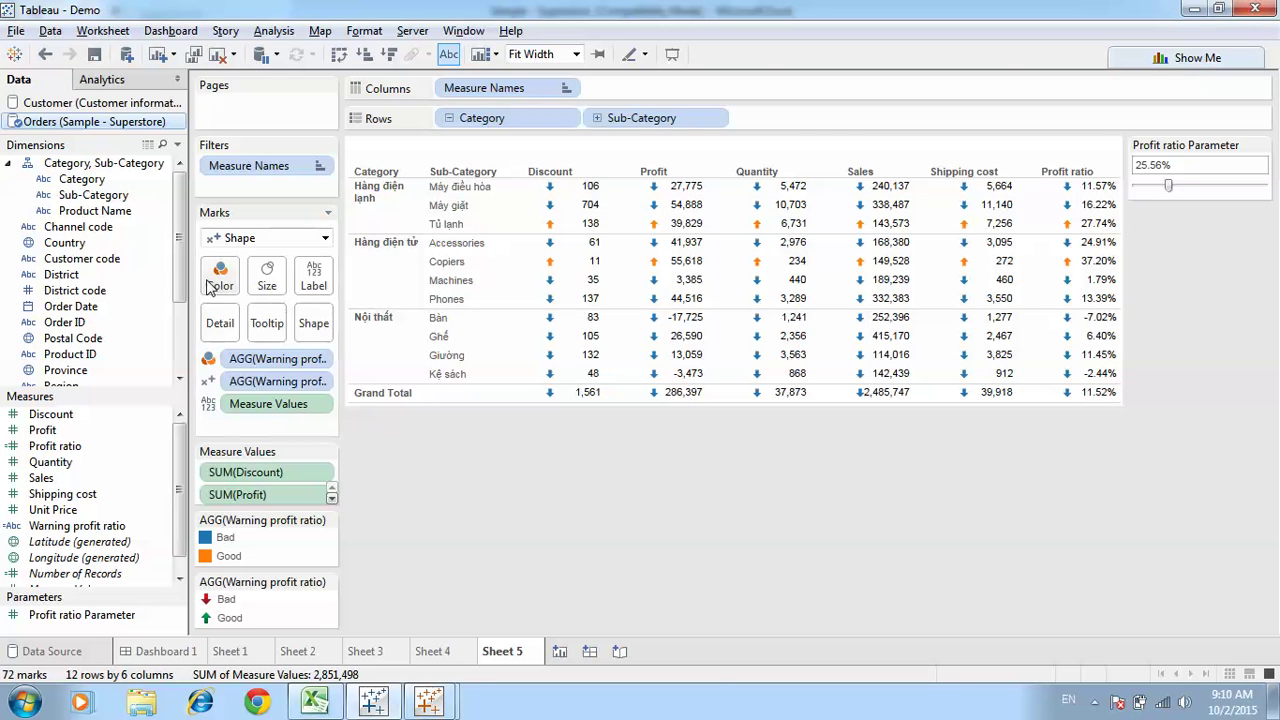
# Edit the Warning profit ratio colors so that Bad is red and Good is green
pyautogui.click(212, 280)
pyautogui.click(285, 334)
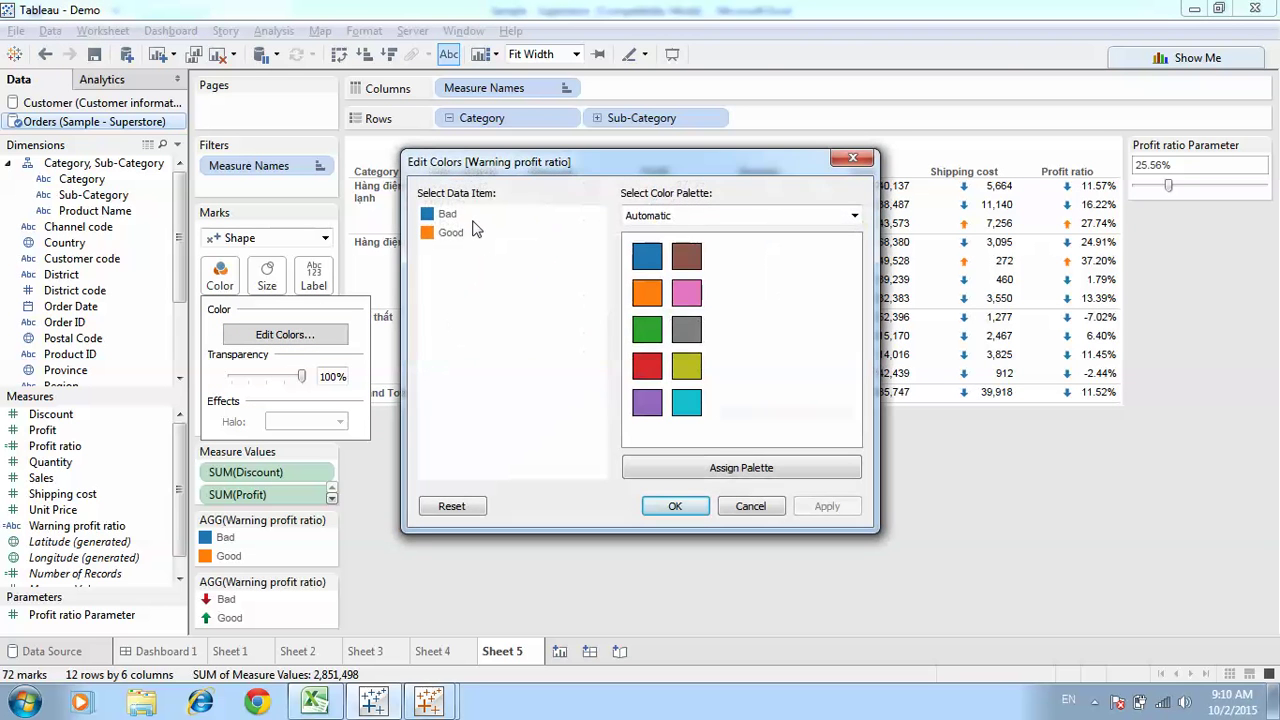
pyautogui.click(448, 215)
pyautogui.click(646, 367)
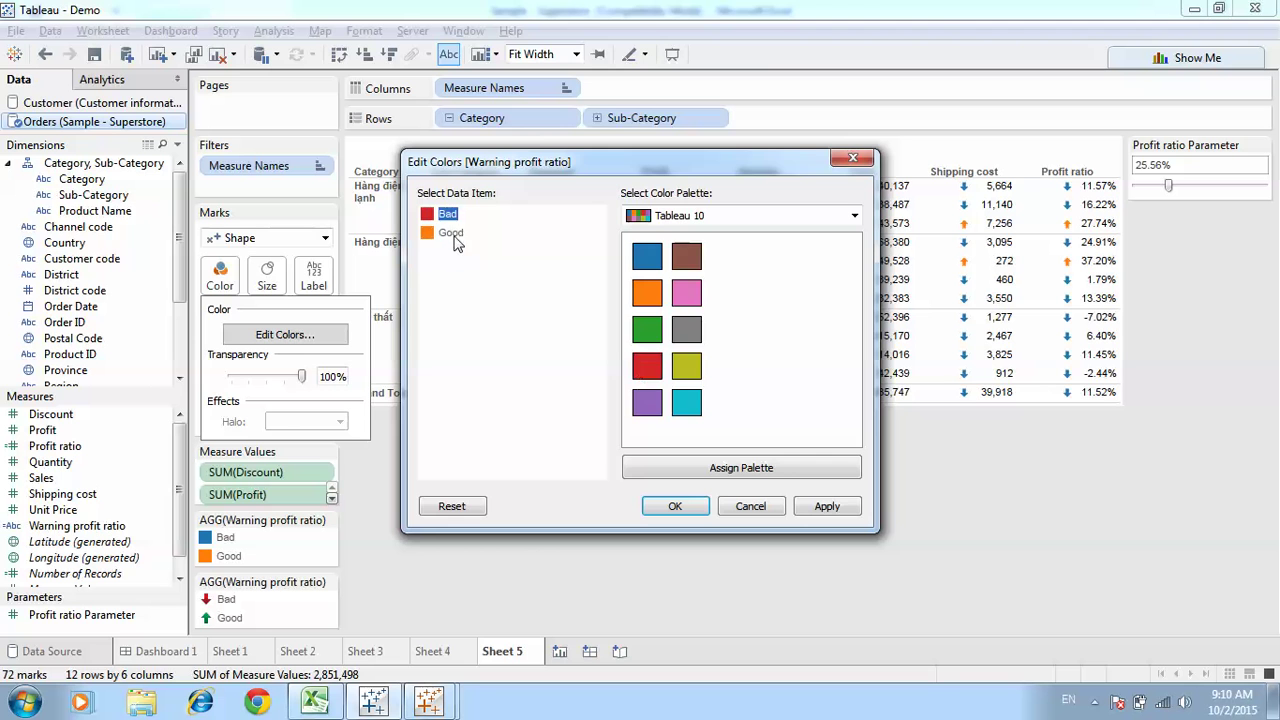
pyautogui.click(450, 232)
pyautogui.click(646, 330)
pyautogui.click(675, 506)
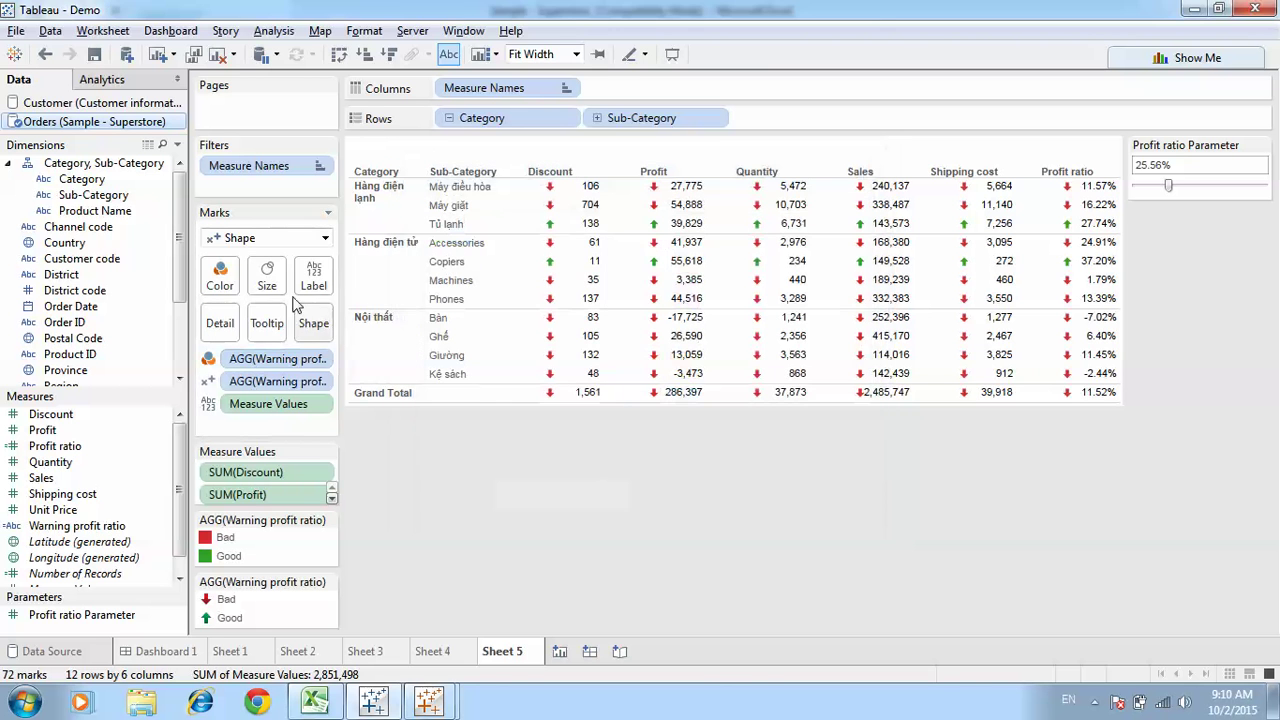
# Slightly enlarge the arrow marks and lower the Profit ratio Parameter value
pyautogui.click(267, 276)
pyautogui.moveTo(310, 320); pyautogui.dragTo(314, 320)
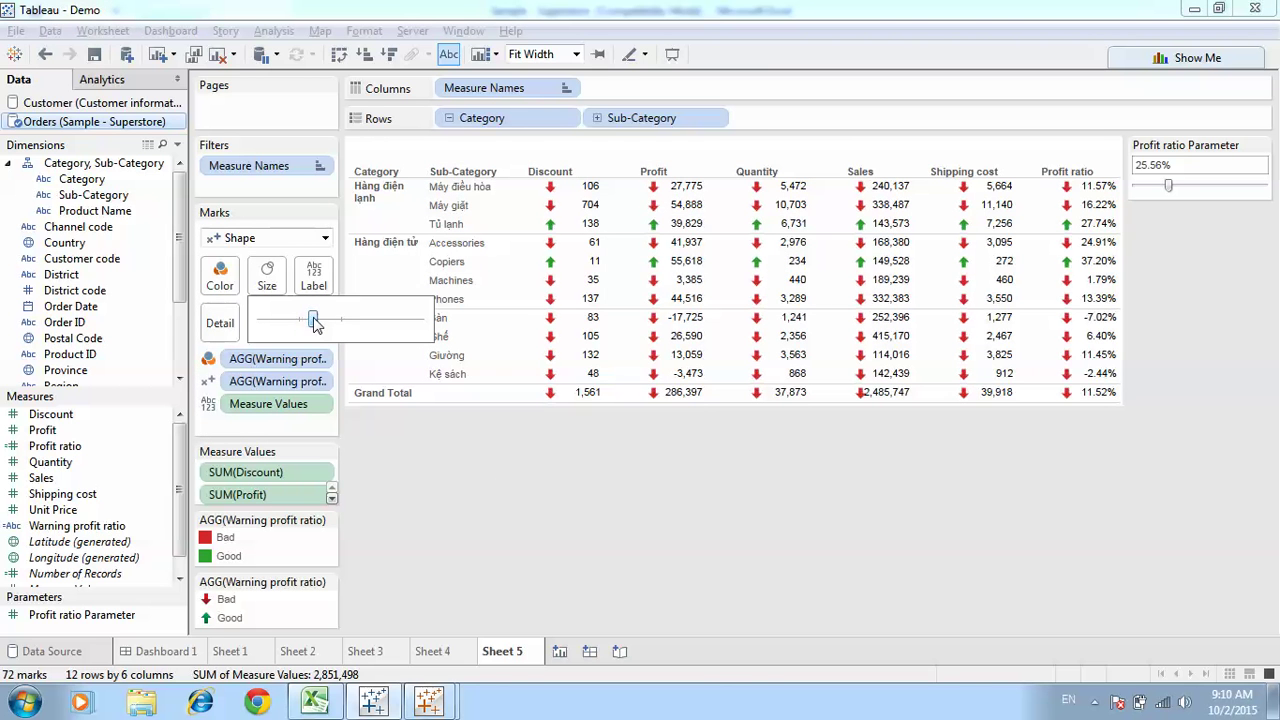
pyautogui.click(558, 525)
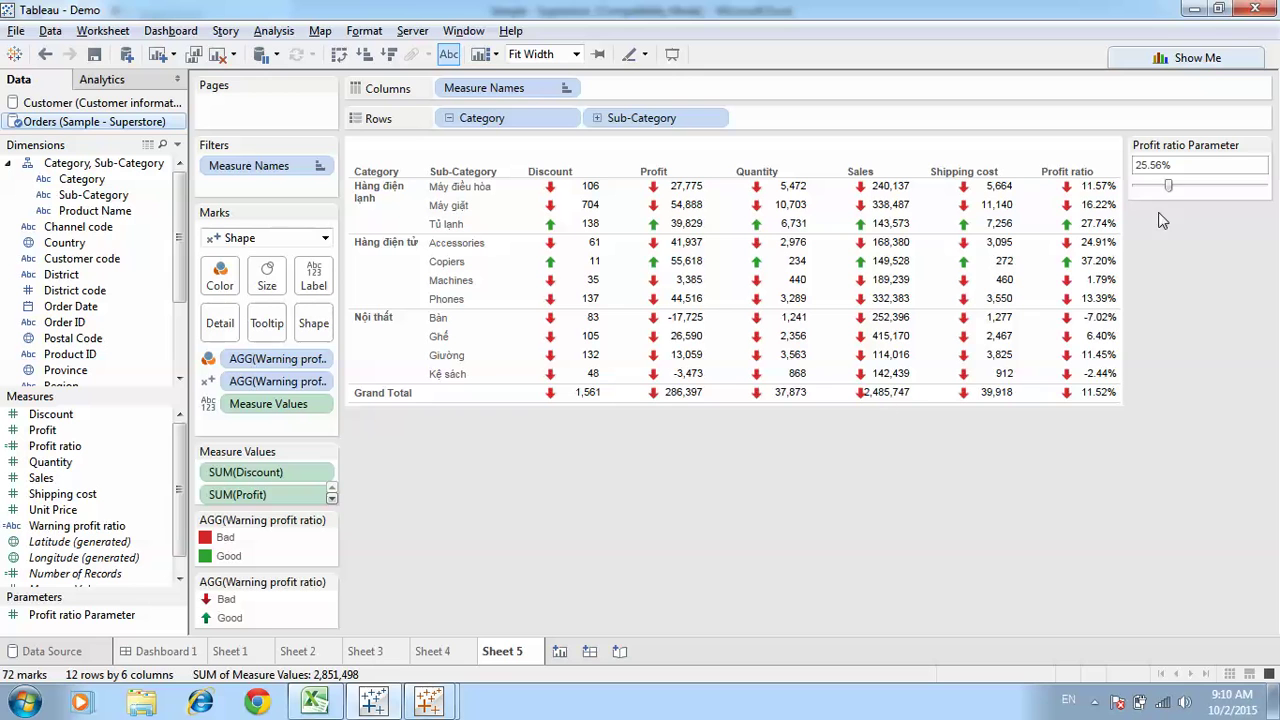
pyautogui.moveTo(1177, 181); pyautogui.dragTo(1151, 185)
# Create a new worksheet with a line chart of Sales in rows against continuous Quarter of Order Date in columns
pyautogui.click(560, 651)
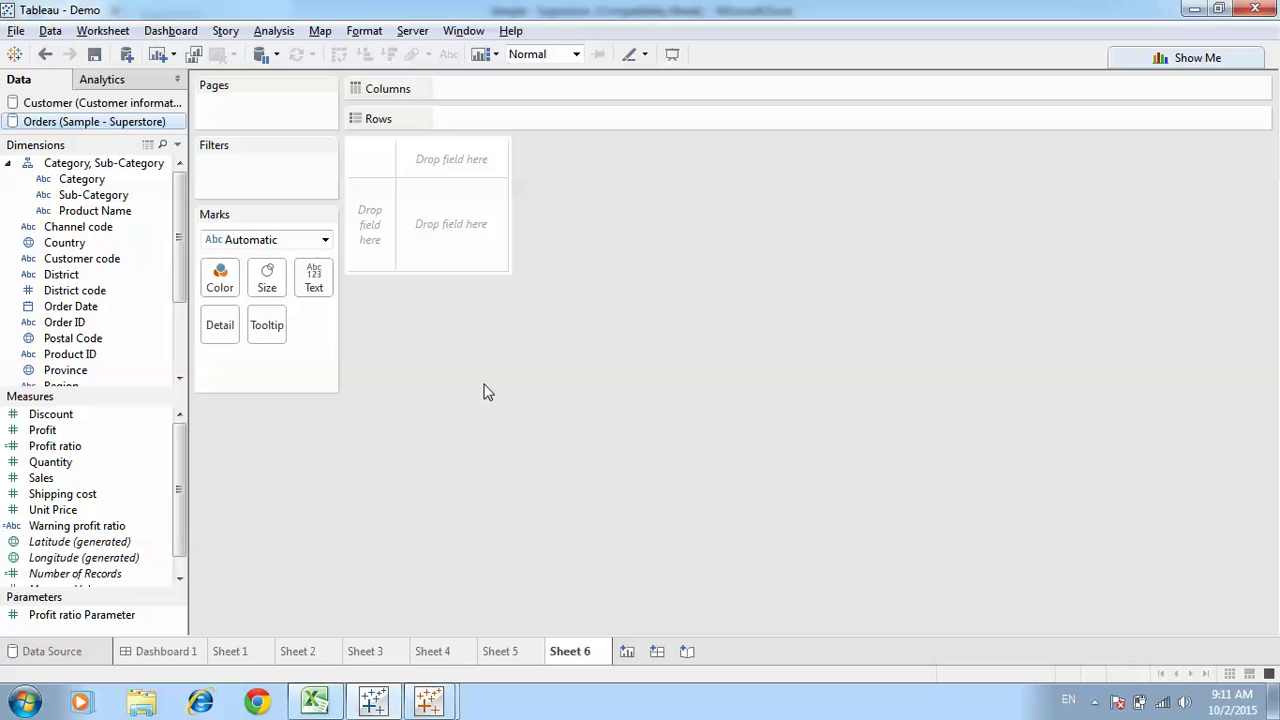
pyautogui.moveTo(77, 525); pyautogui.dragTo(500, 90)
pyautogui.click(565, 88)
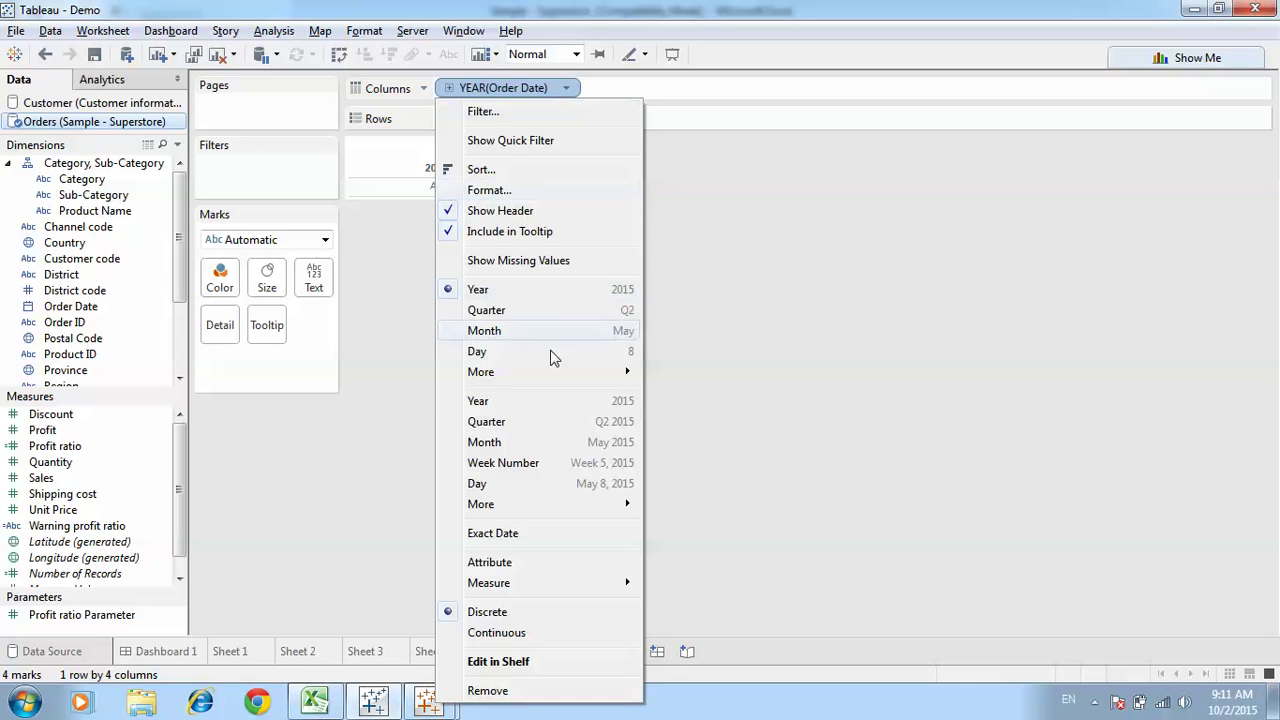
pyautogui.click(540, 428)
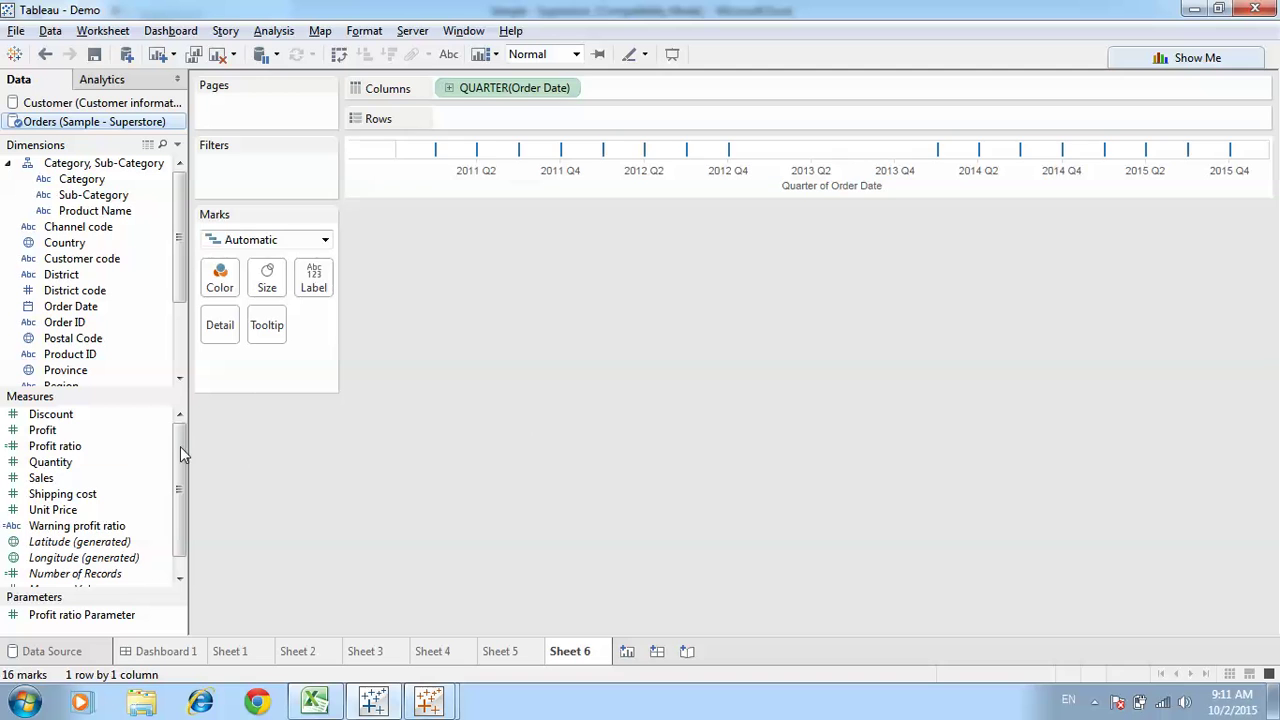
pyautogui.moveTo(105, 478); pyautogui.dragTo(503, 122)
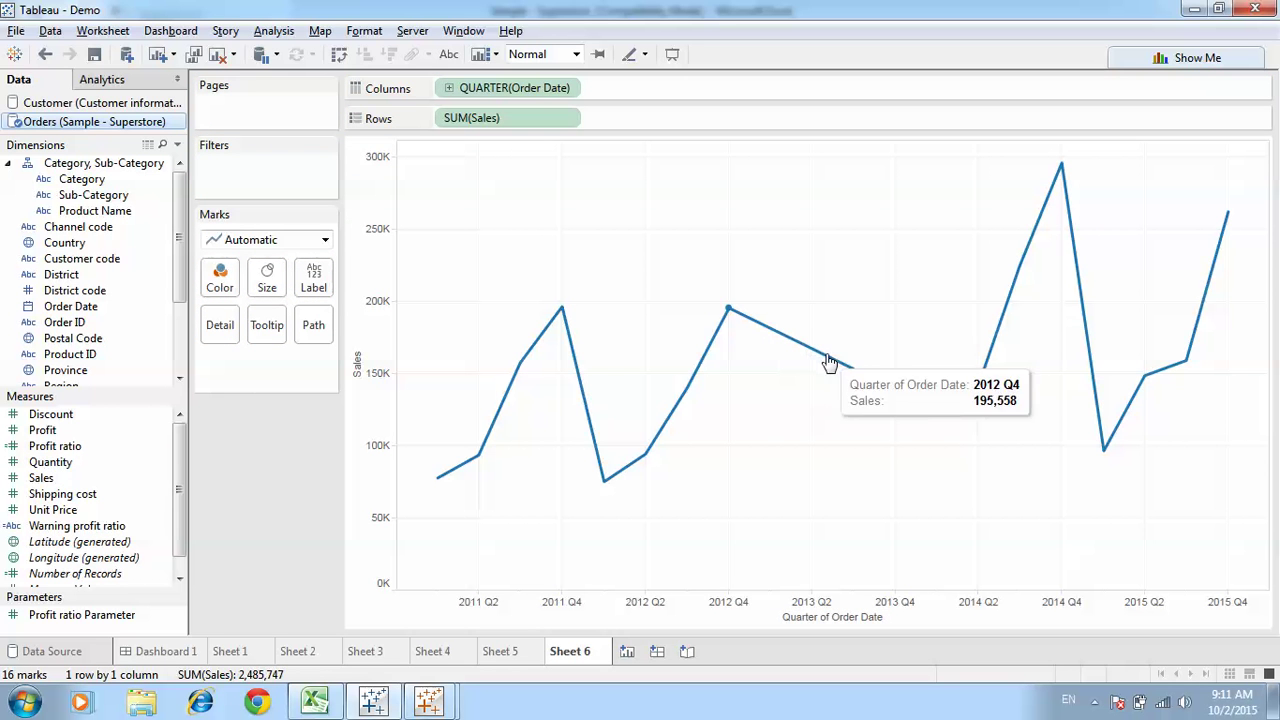
# Add a second Sales measure to the rows and apply the Percent Difference quick table calculation to it
pyautogui.moveTo(82, 480); pyautogui.dragTo(652, 122)
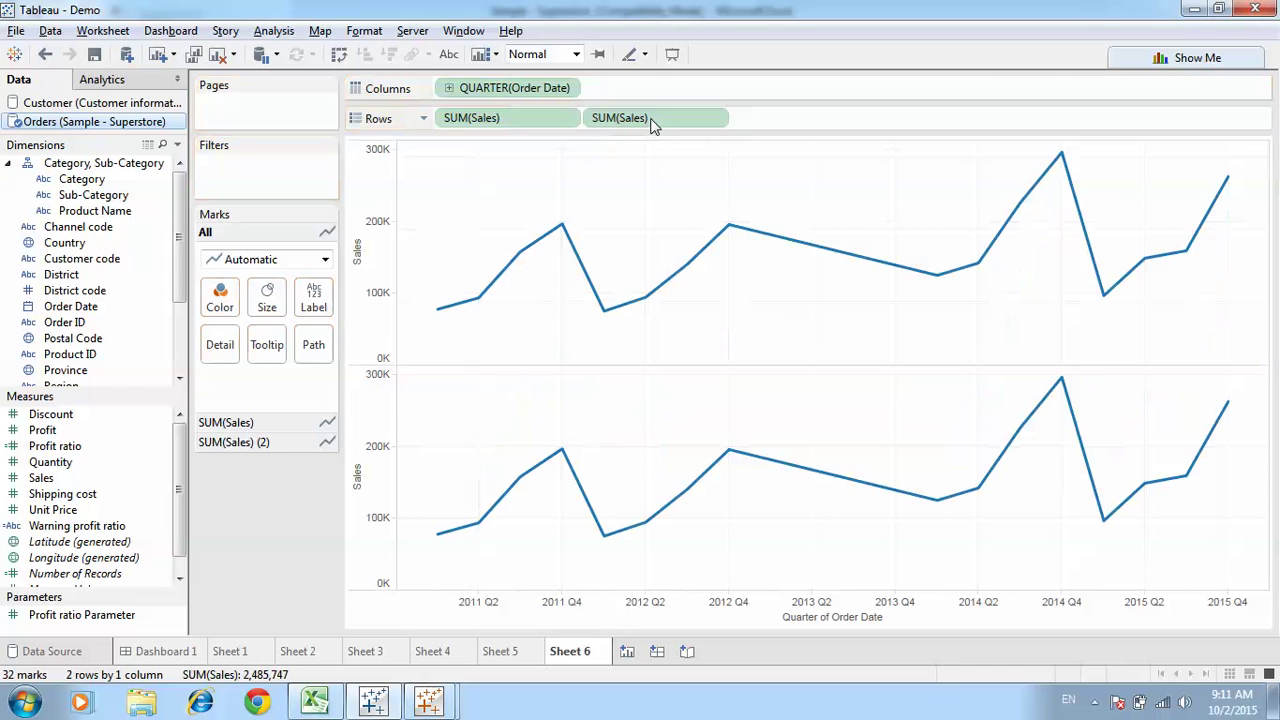
pyautogui.click(716, 122)
pyautogui.moveTo(700, 440)
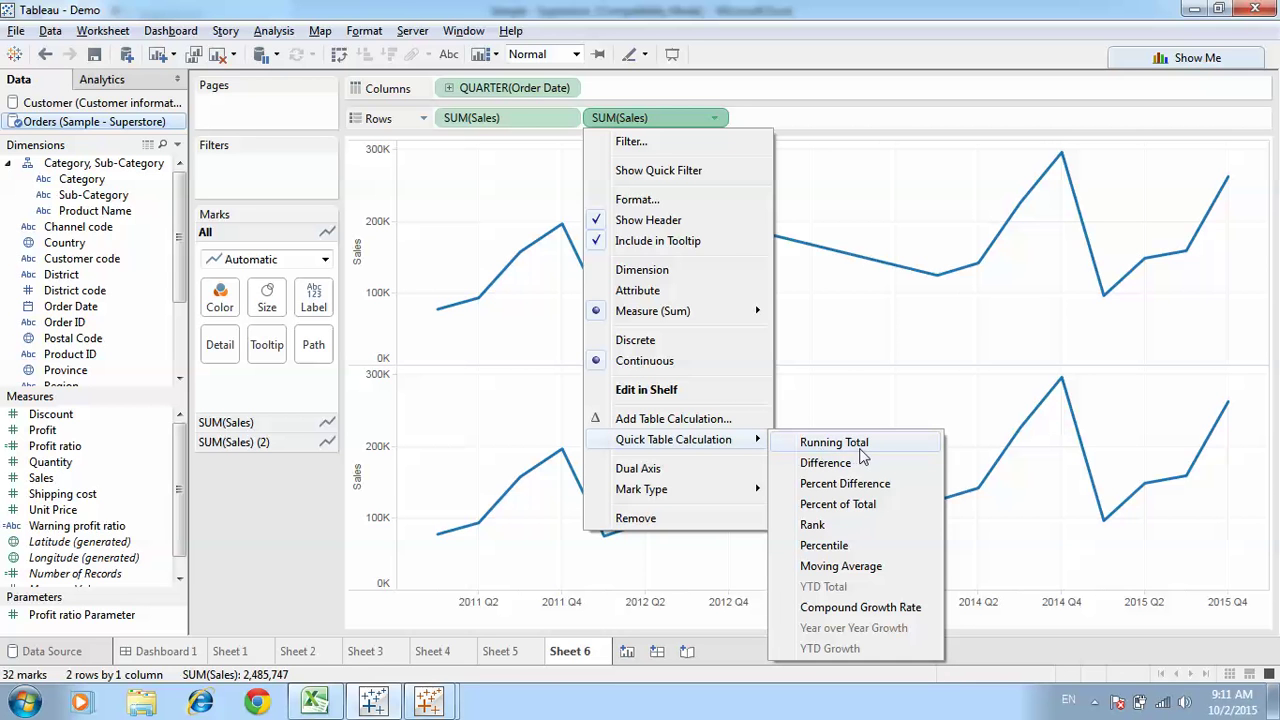
pyautogui.click(885, 490)
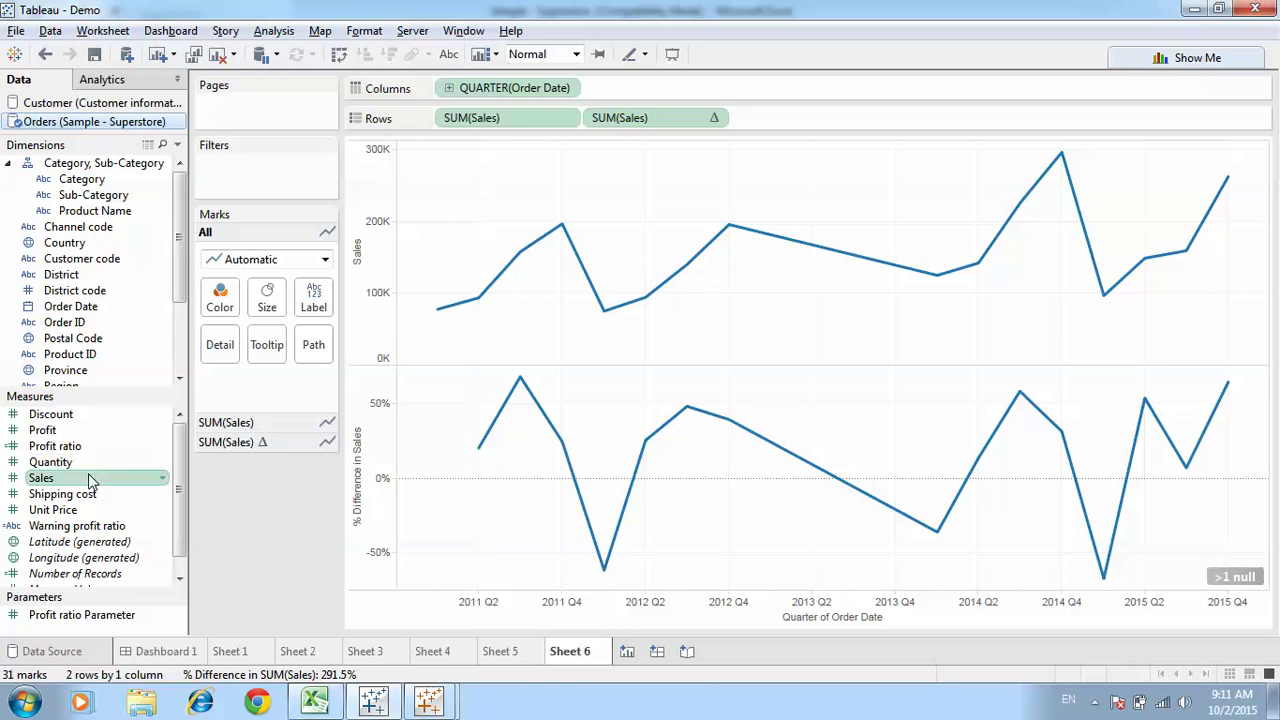
# Add a third Sales measure to the rows and apply the Running Total quick table calculation to it
pyautogui.moveTo(86, 478); pyautogui.dragTo(855, 122)
pyautogui.click(861, 118)
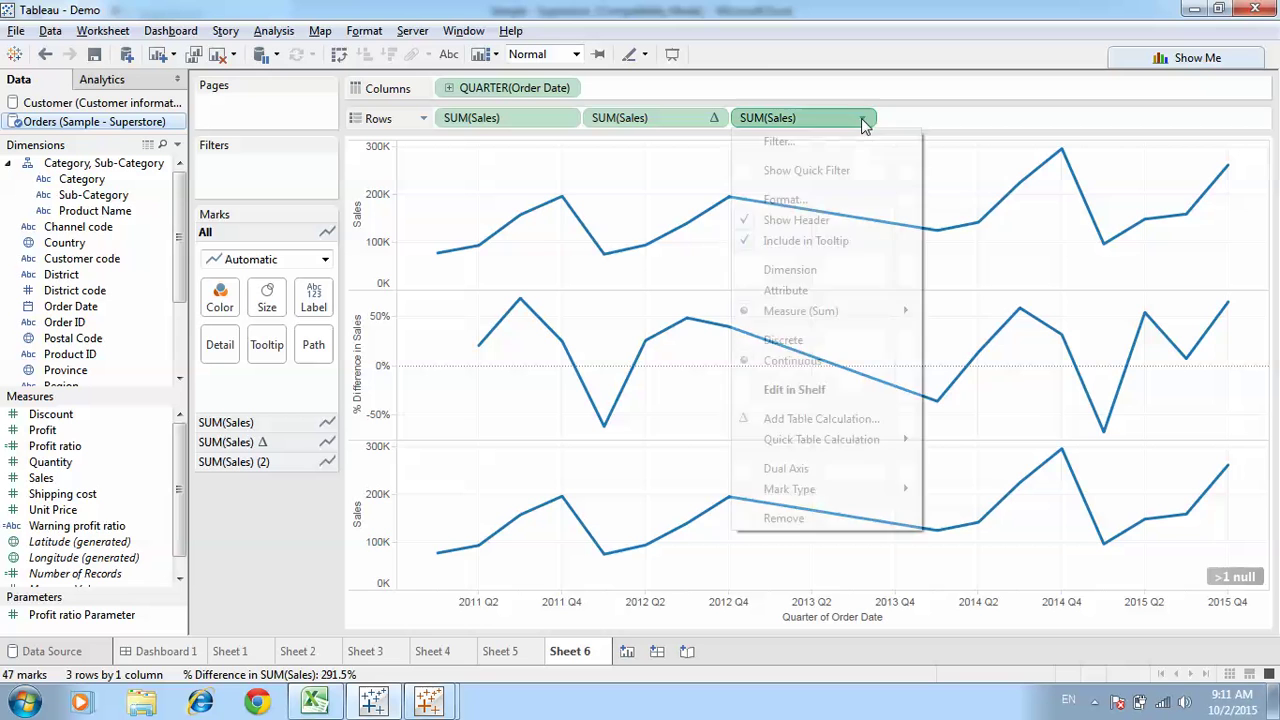
pyautogui.moveTo(830, 439)
pyautogui.click(960, 440)
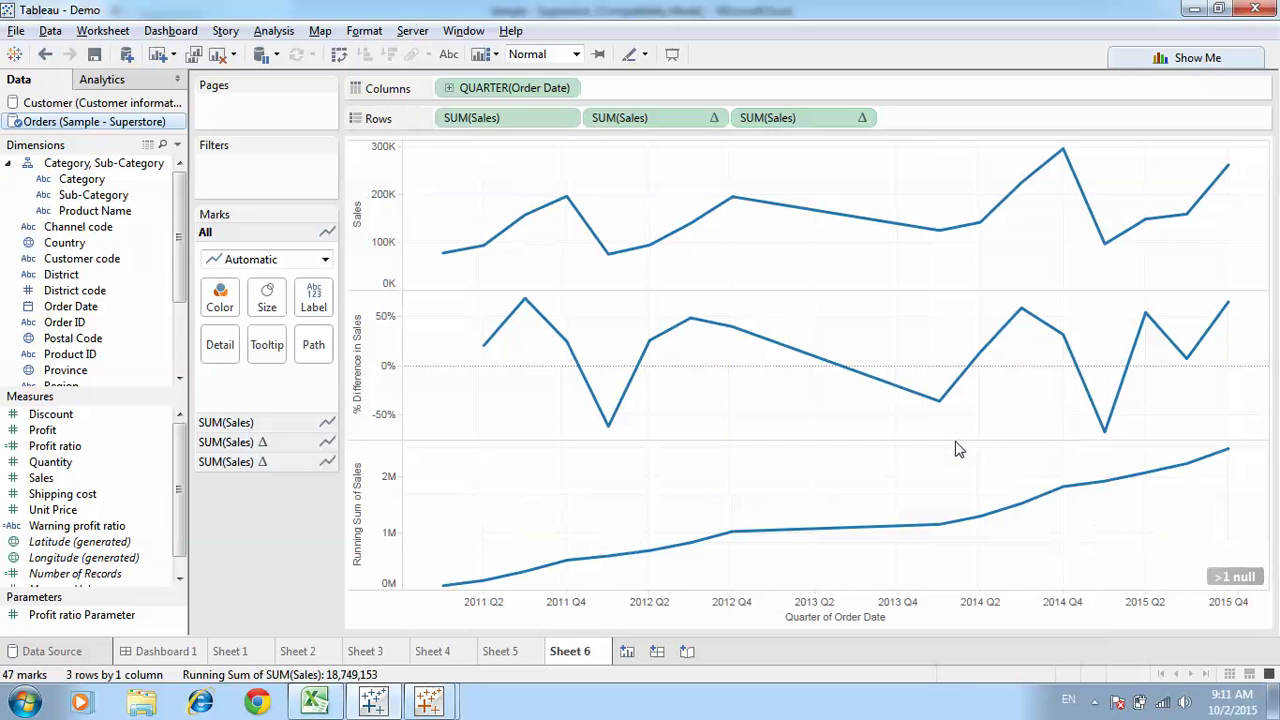
# Show mark labels on all three Sales line charts and colour the lines by Segment
pyautogui.click(326, 312)
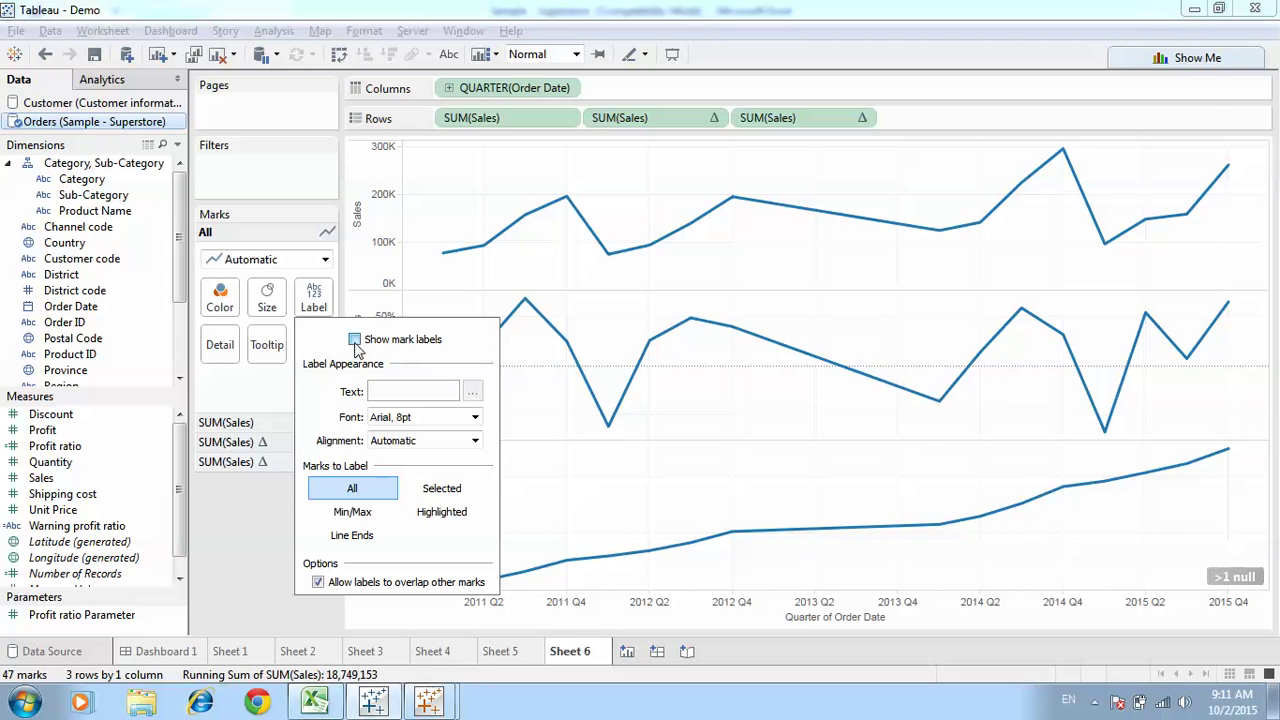
pyautogui.click(355, 340)
pyautogui.click(258, 512)
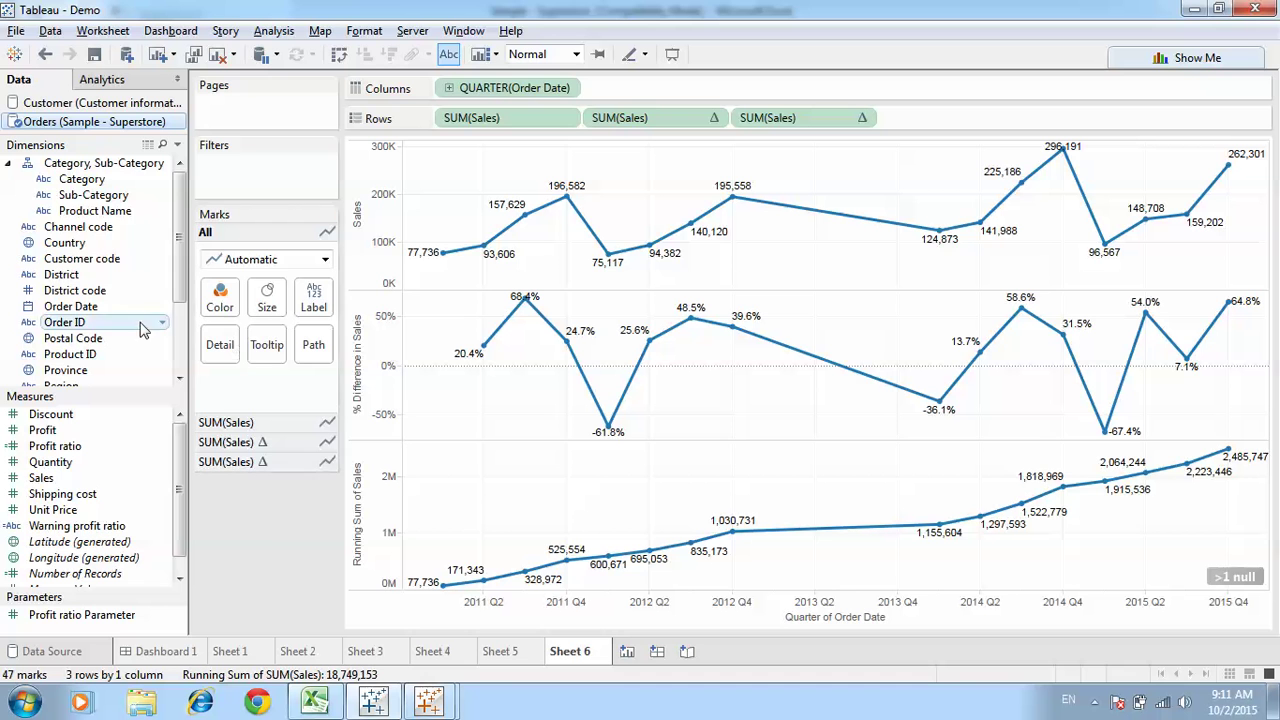
pyautogui.scroll(-2, 84, 316)
pyautogui.moveTo(83, 316); pyautogui.dragTo(220, 298)
pyautogui.moveTo(743, 531)
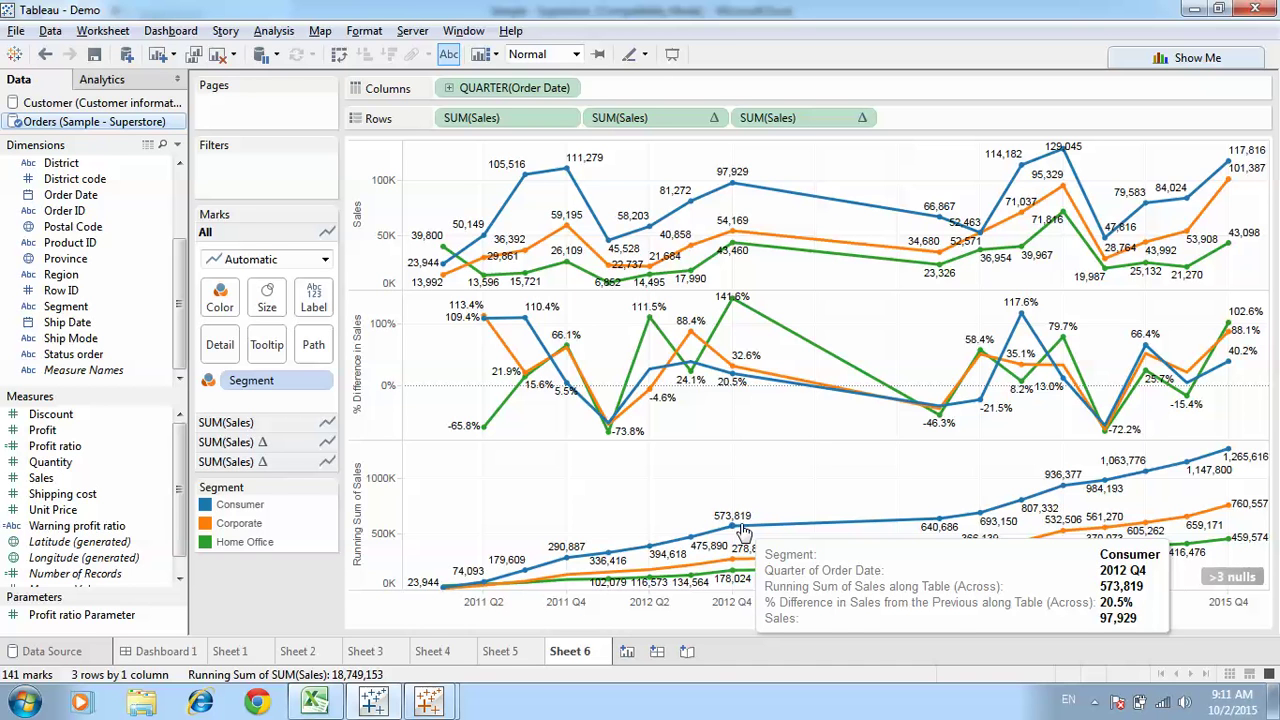
# Create a new worksheet with Year and Month of Order Date in columns and Sales in rows, without the Quarter level
pyautogui.click(627, 651)
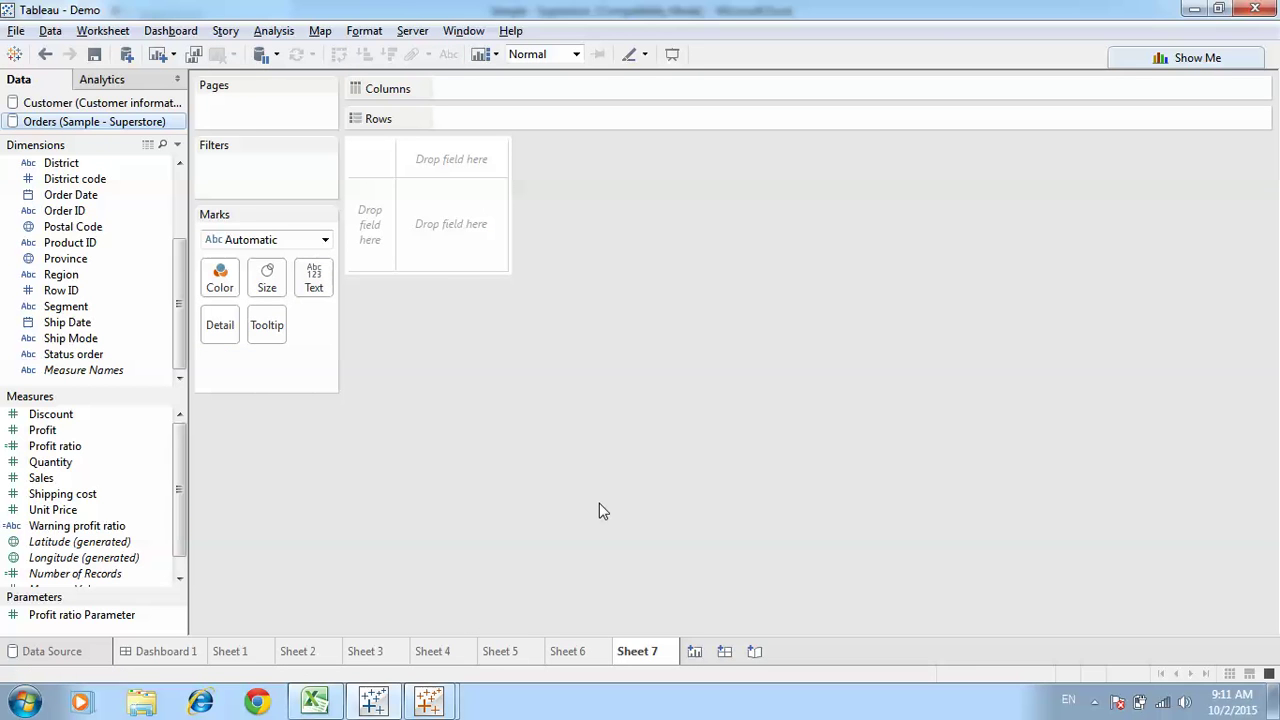
pyautogui.moveTo(72, 195); pyautogui.dragTo(503, 85)
pyautogui.click(450, 88)
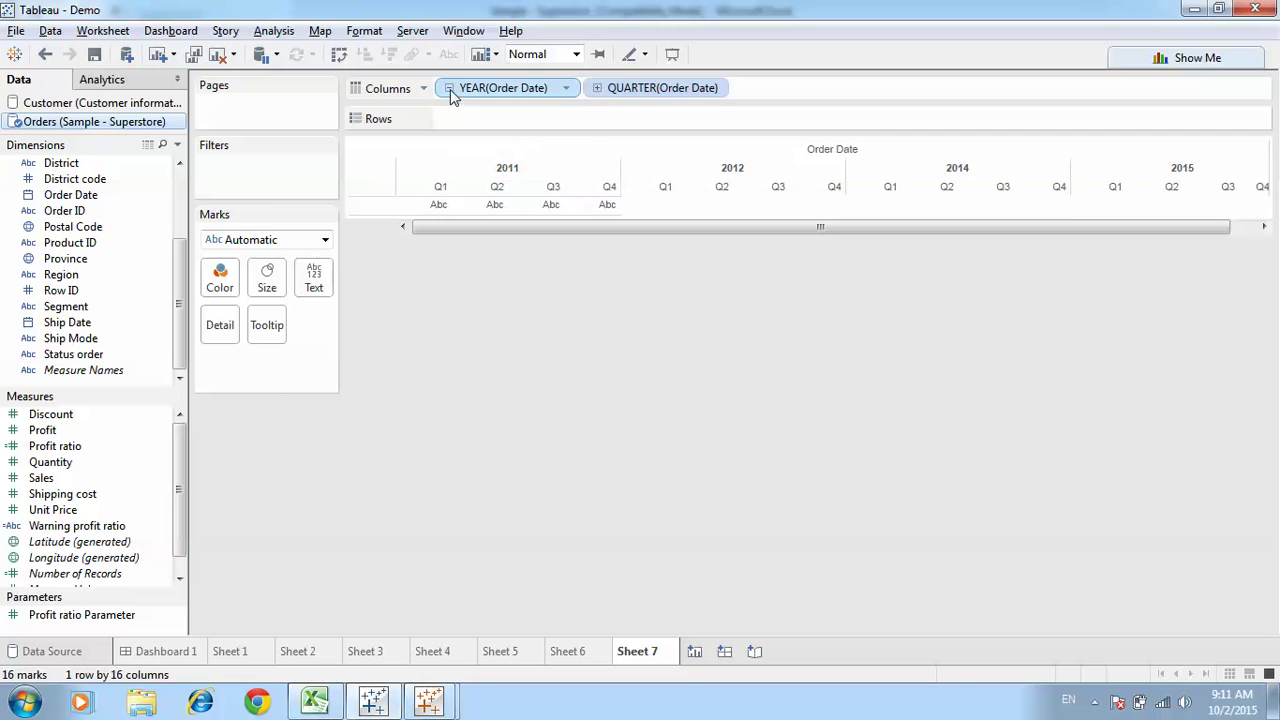
pyautogui.click(597, 88)
pyautogui.moveTo(620, 90); pyautogui.dragTo(539, 380)
pyautogui.moveTo(110, 478)
pyautogui.mouseDown()
pyautogui.moveTo(443, 214)
pyautogui.moveTo(500, 118)
pyautogui.mouseUp()
# Apply the Running Total quick table calculation to Sales and set it to run along Pane (Across)
pyautogui.click(566, 118)
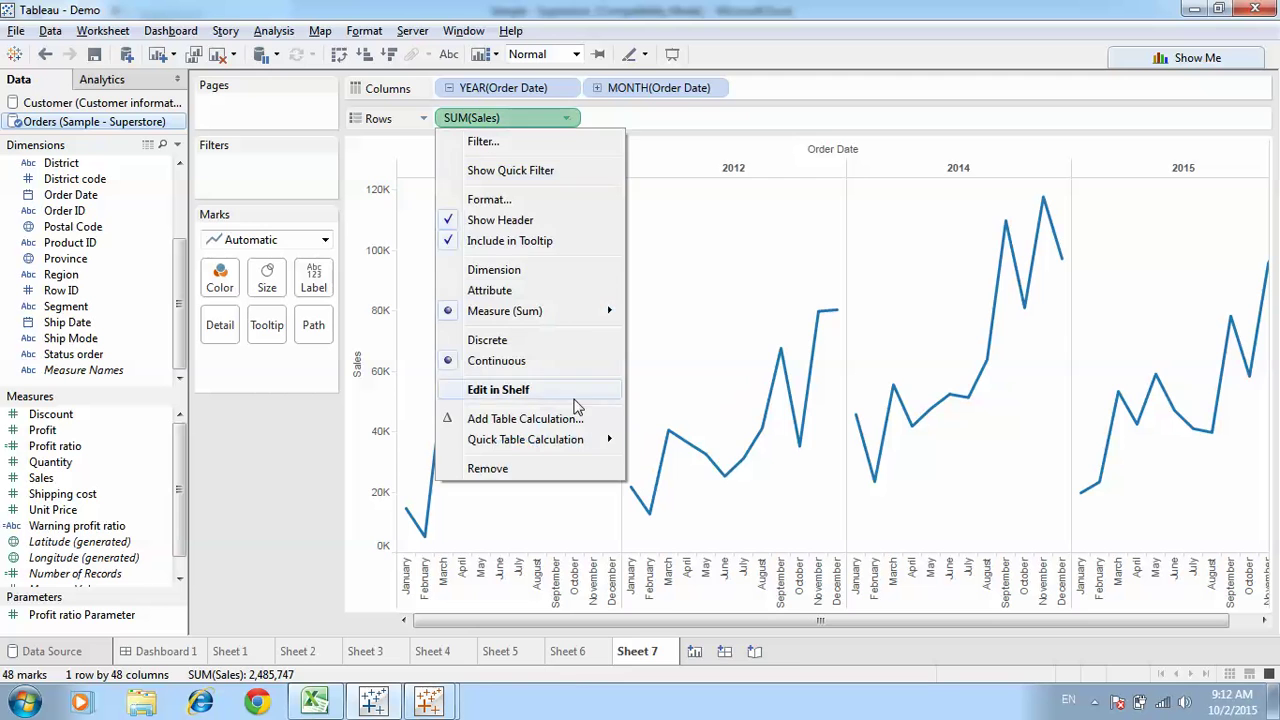
pyautogui.moveTo(557, 443)
pyautogui.click(670, 442)
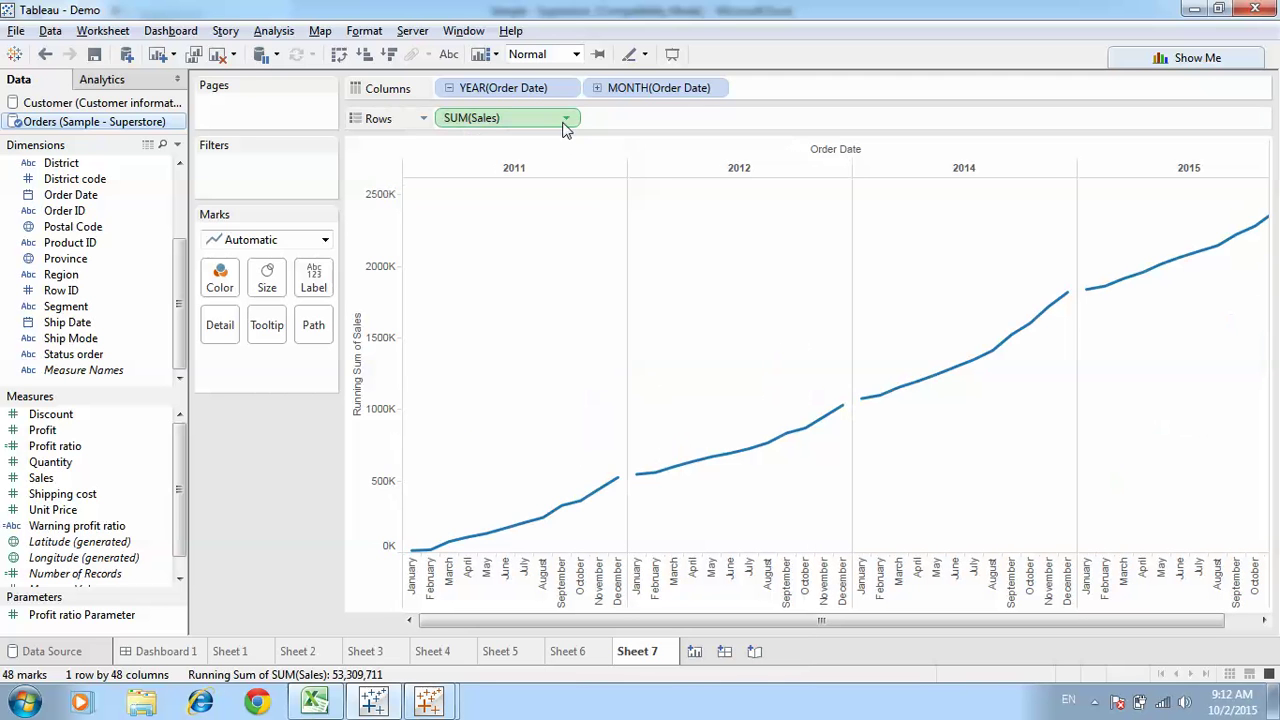
pyautogui.click(567, 118)
pyautogui.click(518, 440)
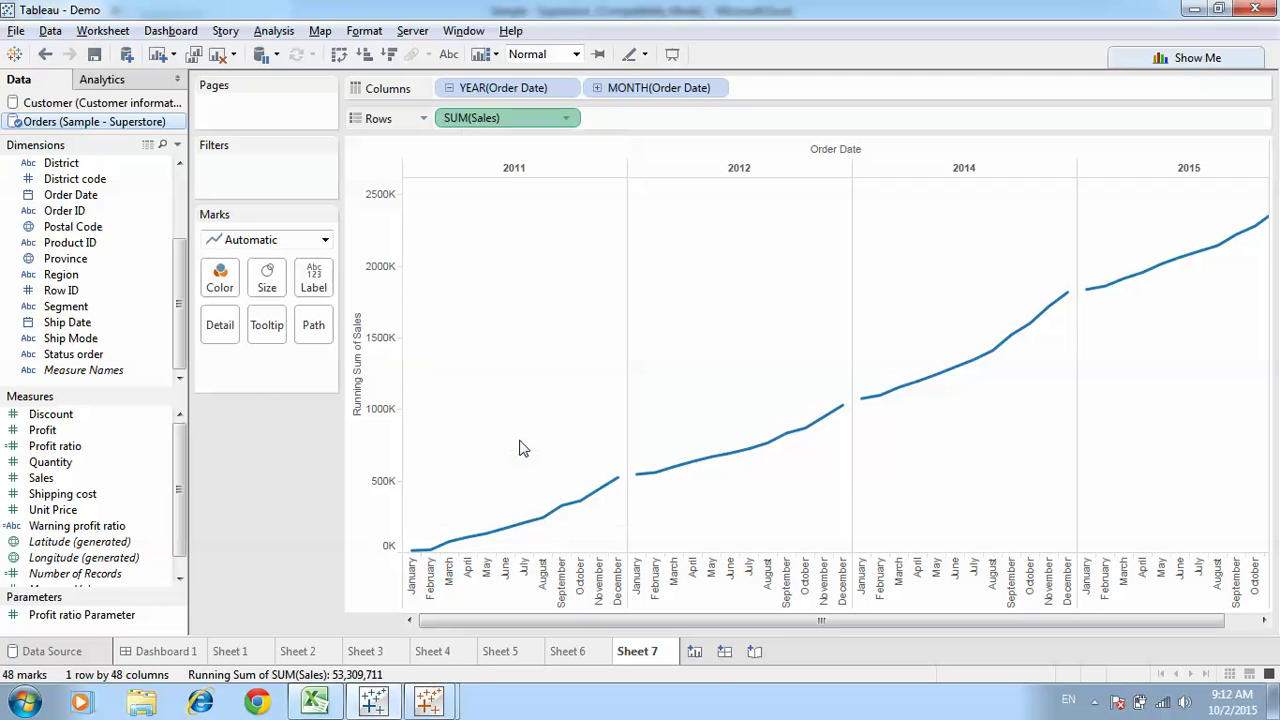
pyautogui.click(700, 329)
pyautogui.click(680, 357)
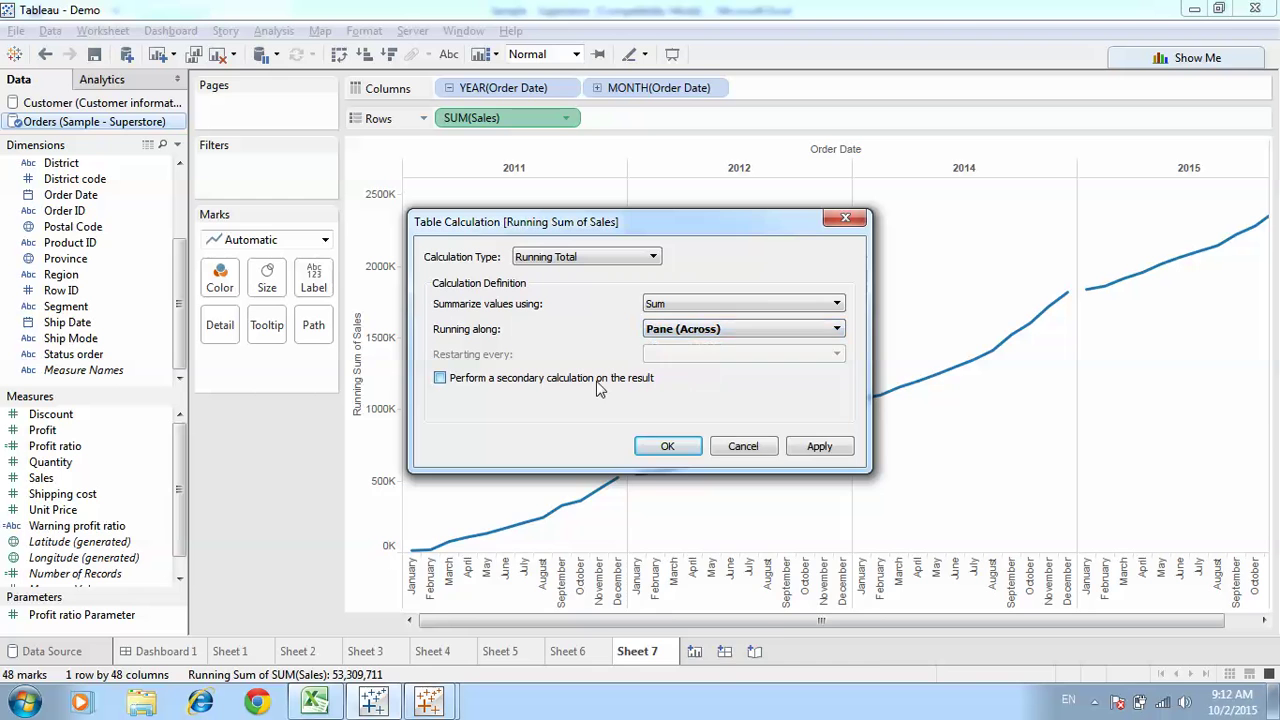
# Add a secondary Percent of Total calculation to the running total, summarizing the values from Pane (Across)
pyautogui.click(600, 378)
pyautogui.click(648, 446)
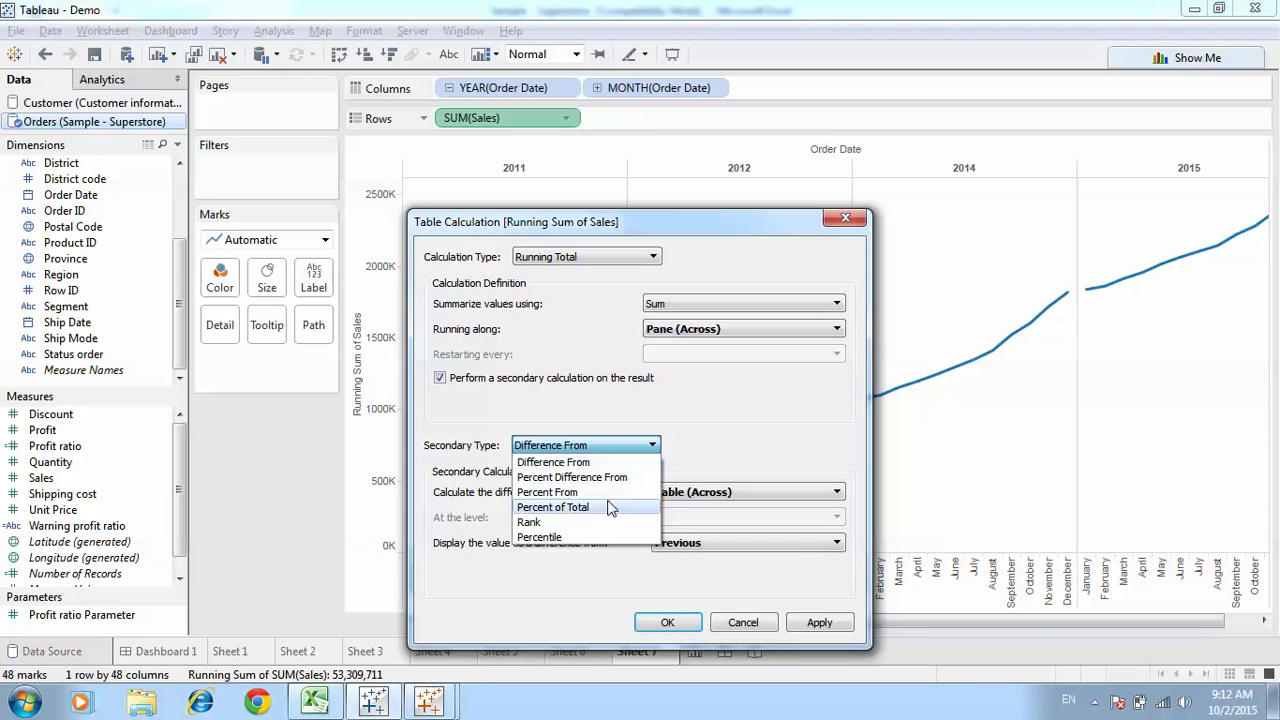
pyautogui.click(610, 507)
pyautogui.click(700, 492)
pyautogui.click(690, 554)
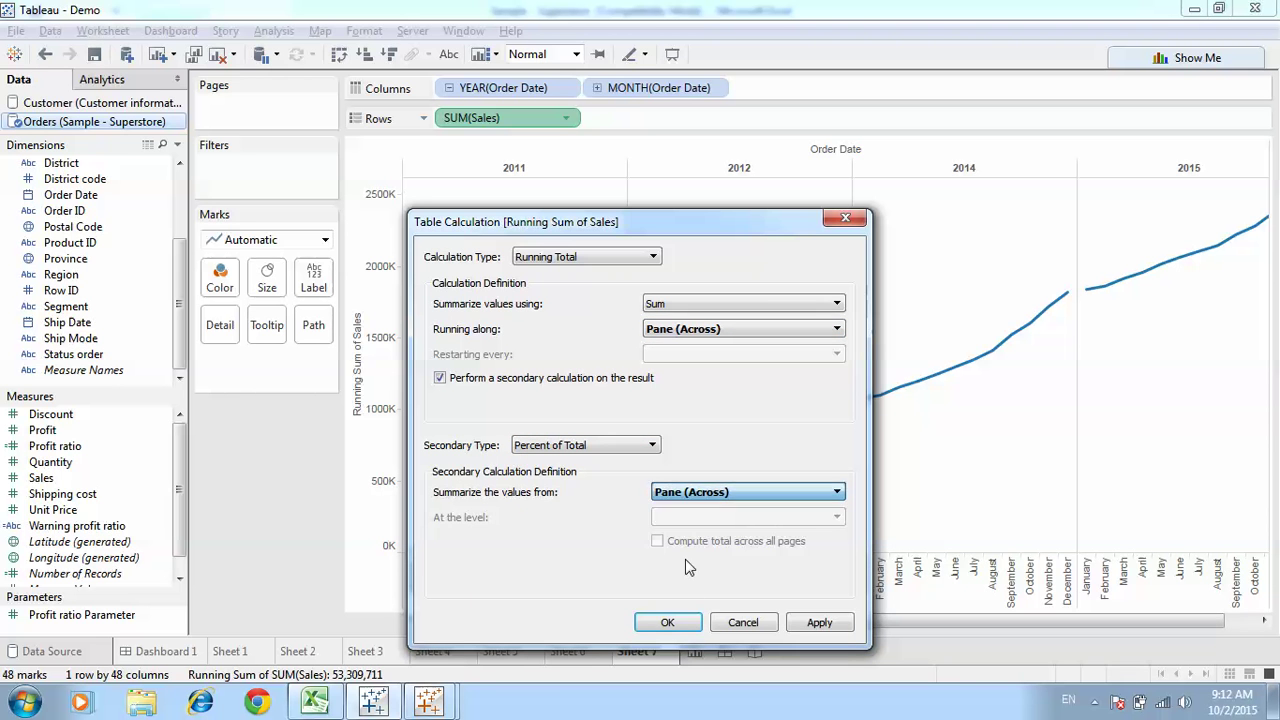
pyautogui.click(667, 622)
# Show mark labels on the monthly percent-of-total running sum lines
pyautogui.click(326, 282)
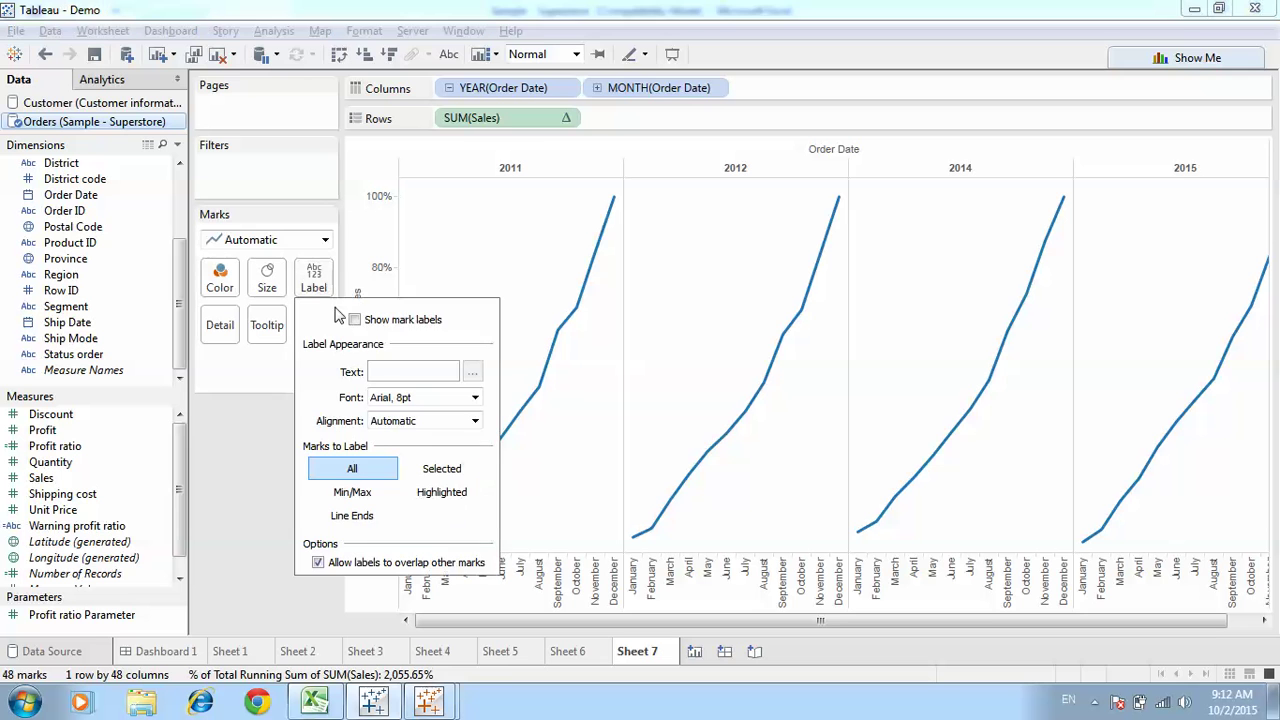
pyautogui.click(354, 321)
pyautogui.click(266, 448)
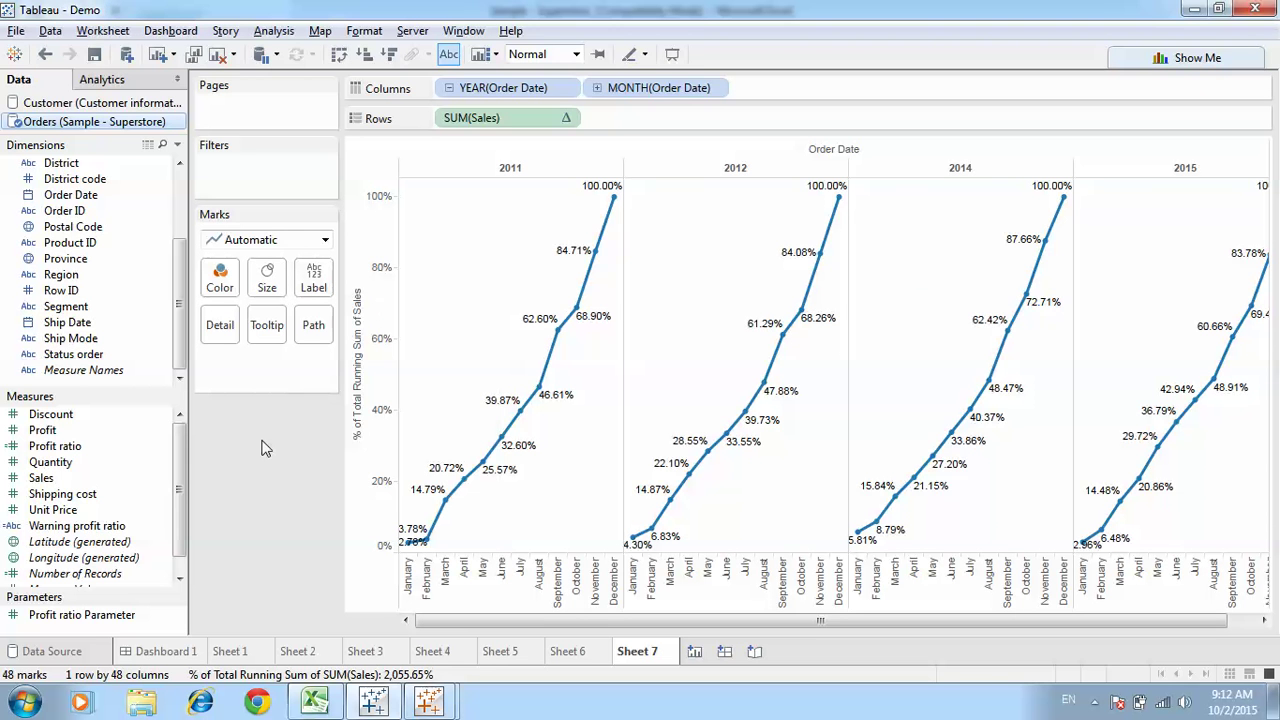
pyautogui.moveTo(1041, 250)
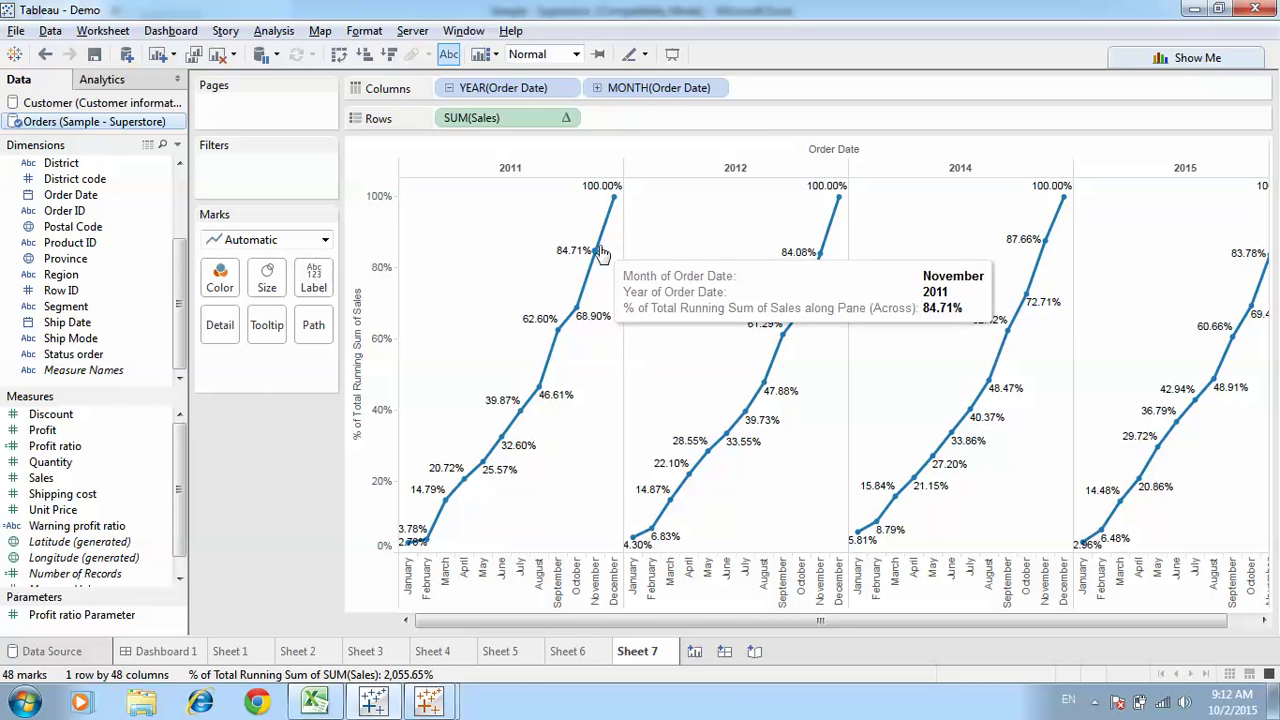
# Create a new worksheet with a pie chart of Sales by Region
pyautogui.click(695, 651)
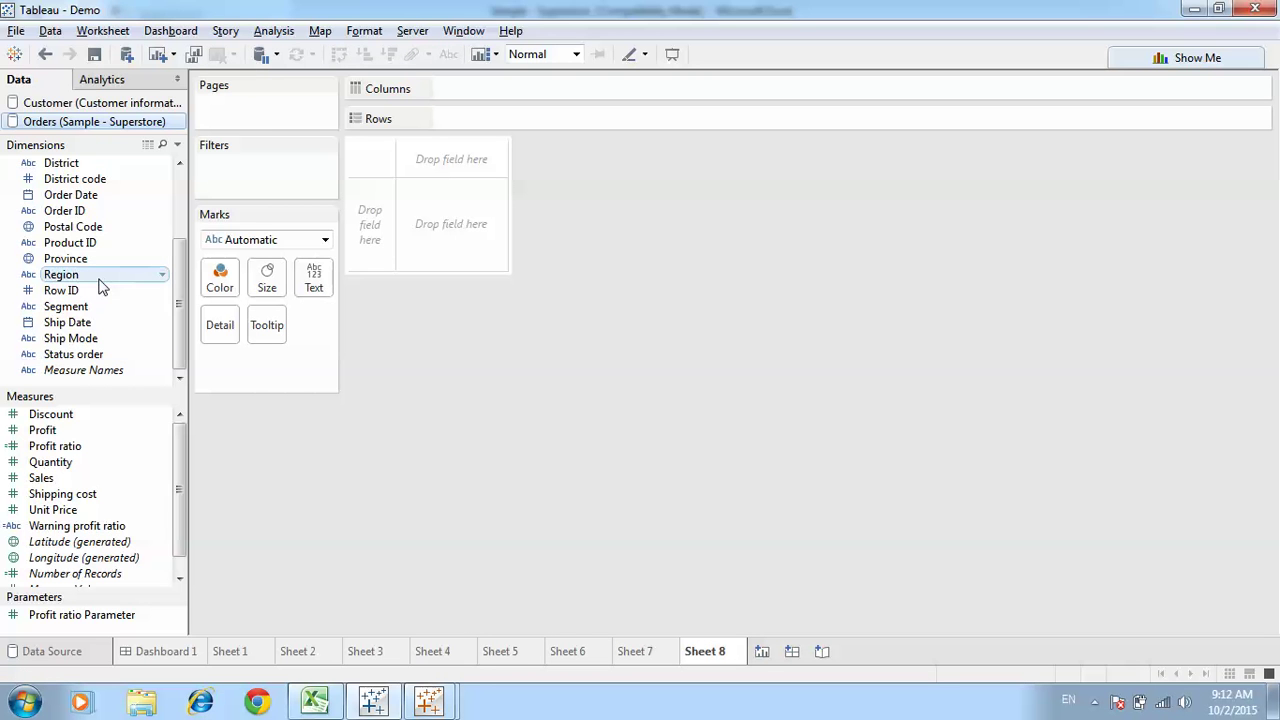
pyautogui.scroll(3, 100, 285)
pyautogui.scroll(-3, 100, 280)
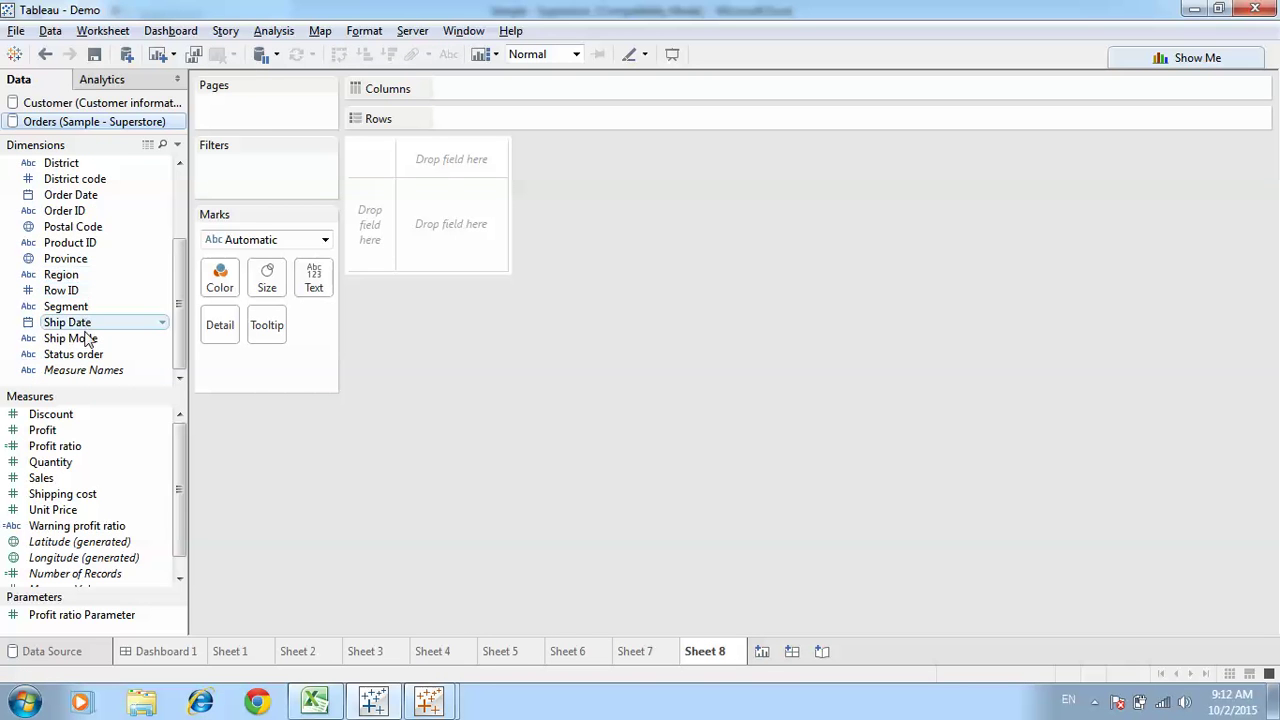
pyautogui.moveTo(62, 275); pyautogui.dragTo(475, 88)
pyautogui.moveTo(78, 479); pyautogui.dragTo(462, 115)
pyautogui.click(1180, 58)
pyautogui.click(1234, 119)
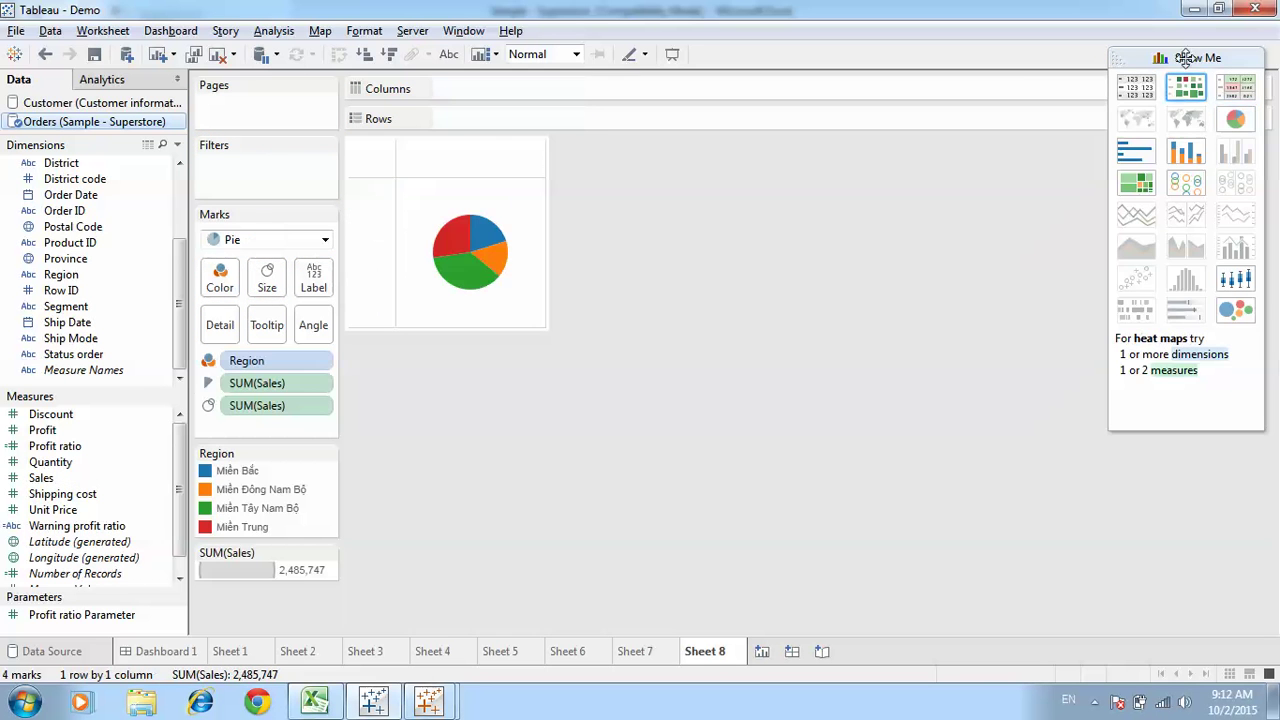
pyautogui.click(1184, 58)
# Split the pie into one per Region in columns, with Sales removed from size and slices coloured by Channel code
pyautogui.moveTo(275, 361); pyautogui.dragTo(480, 90)
pyautogui.moveTo(275, 383); pyautogui.dragTo(154, 275)
pyautogui.scroll(3, 112, 250)
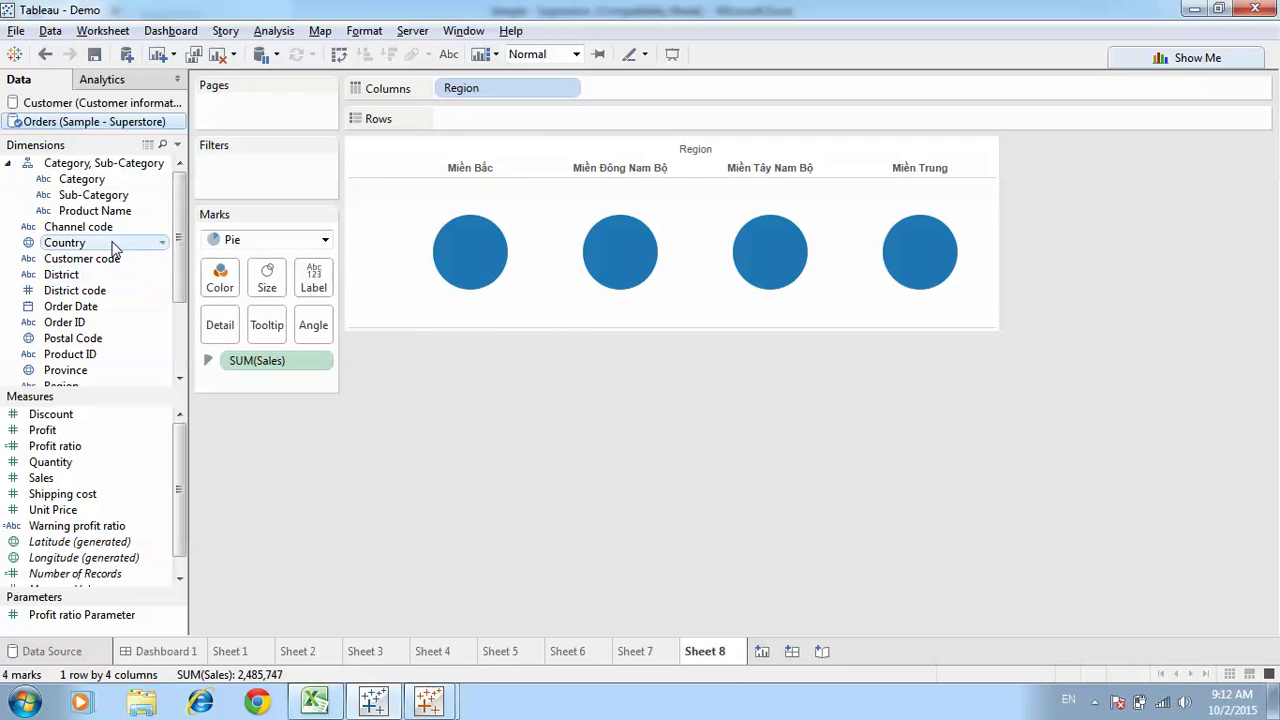
pyautogui.moveTo(78, 227); pyautogui.dragTo(220, 278)
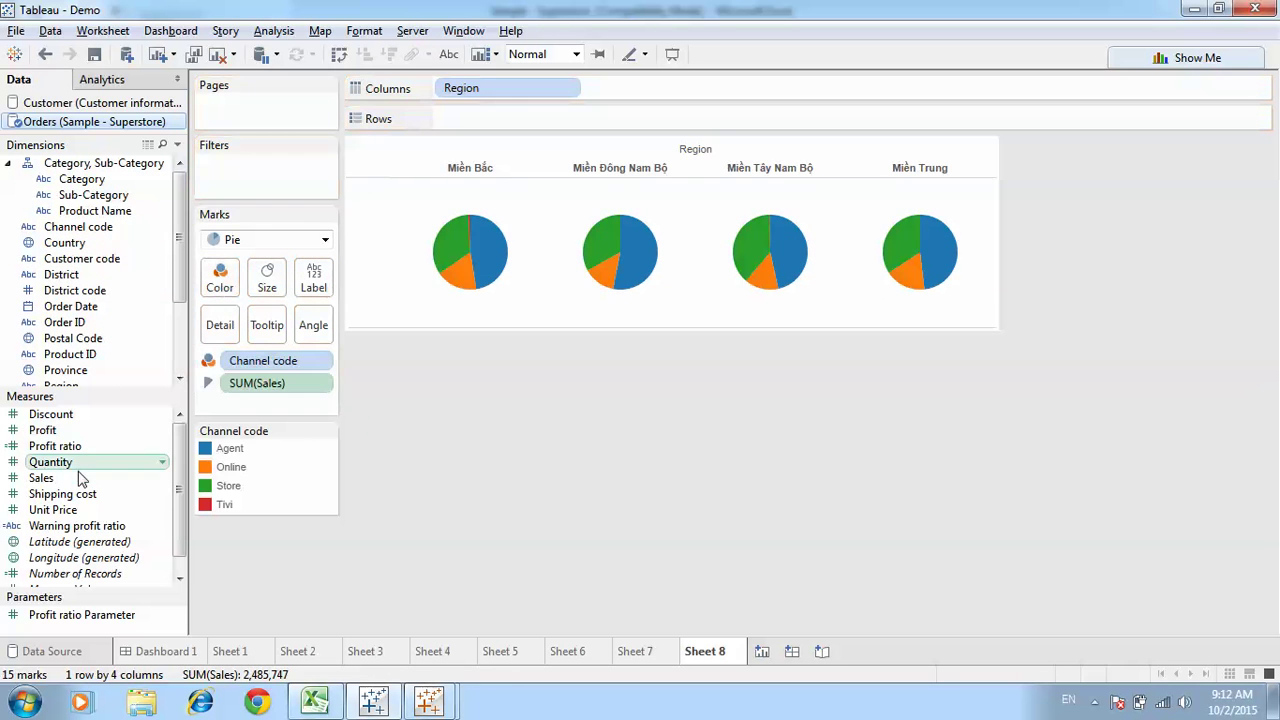
# Label the pie slices with Sales and apply the Percent of Total quick table calculation to that label
pyautogui.moveTo(80, 480); pyautogui.dragTo(313, 287)
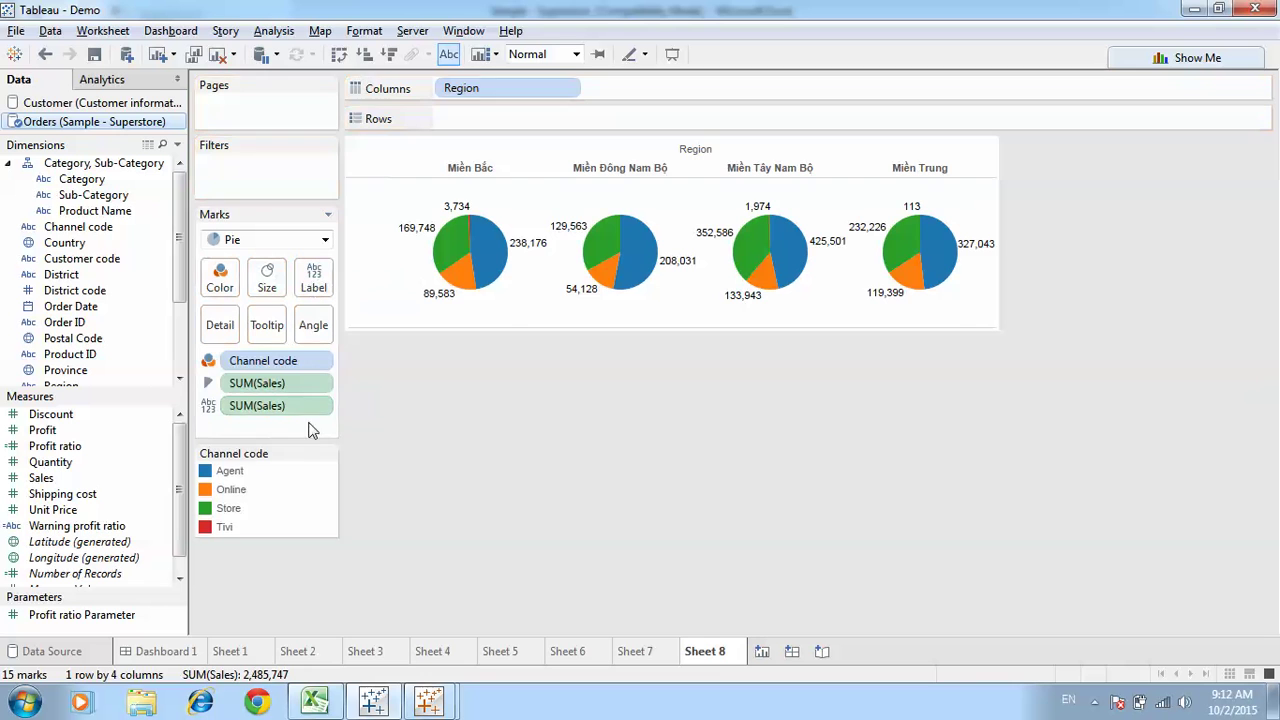
pyautogui.rightClick(305, 407)
pyautogui.moveTo(343, 680)
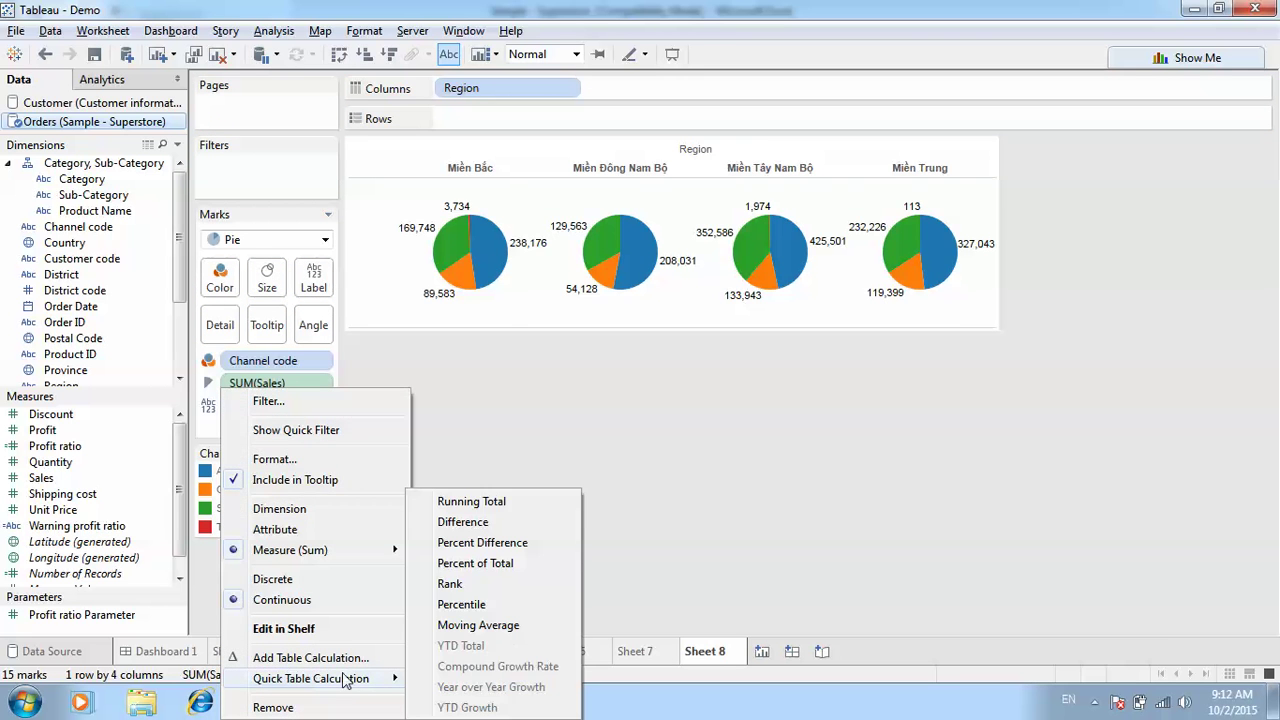
pyautogui.click(518, 565)
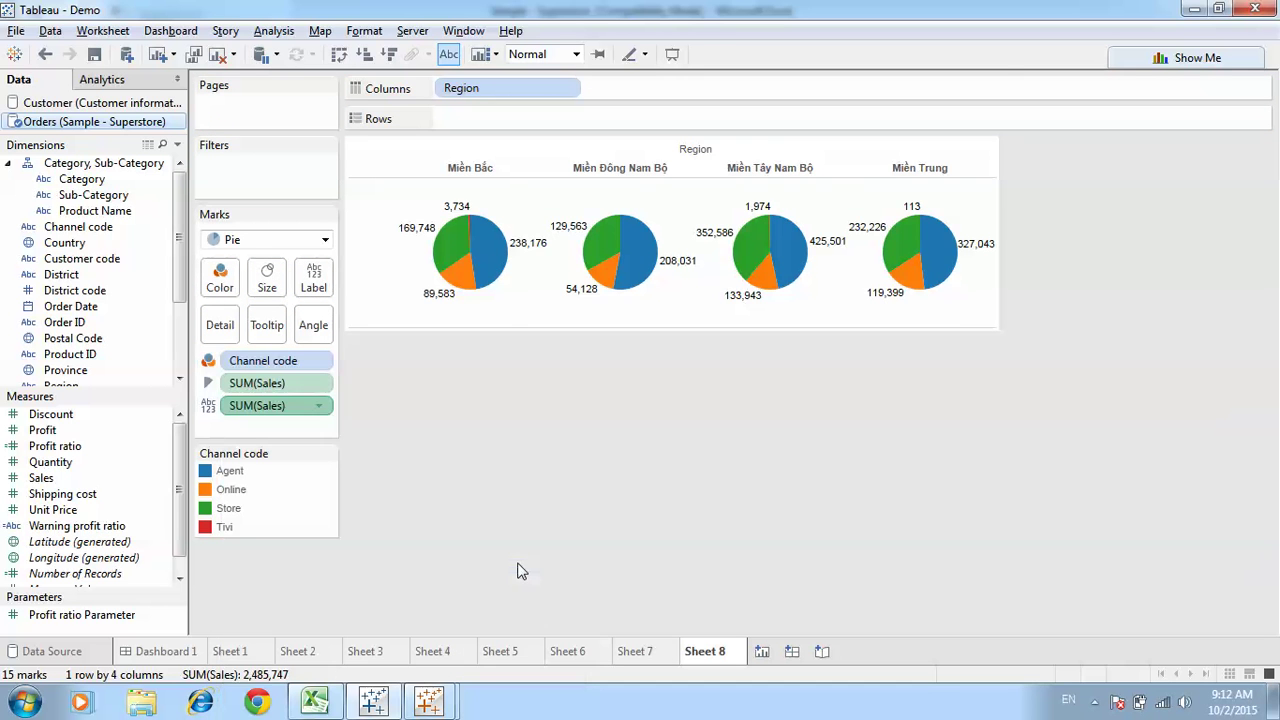
# Create a new worksheet with a line chart of Sales by continuous Month of Order Date and add a forecast to it
pyautogui.click(762, 651)
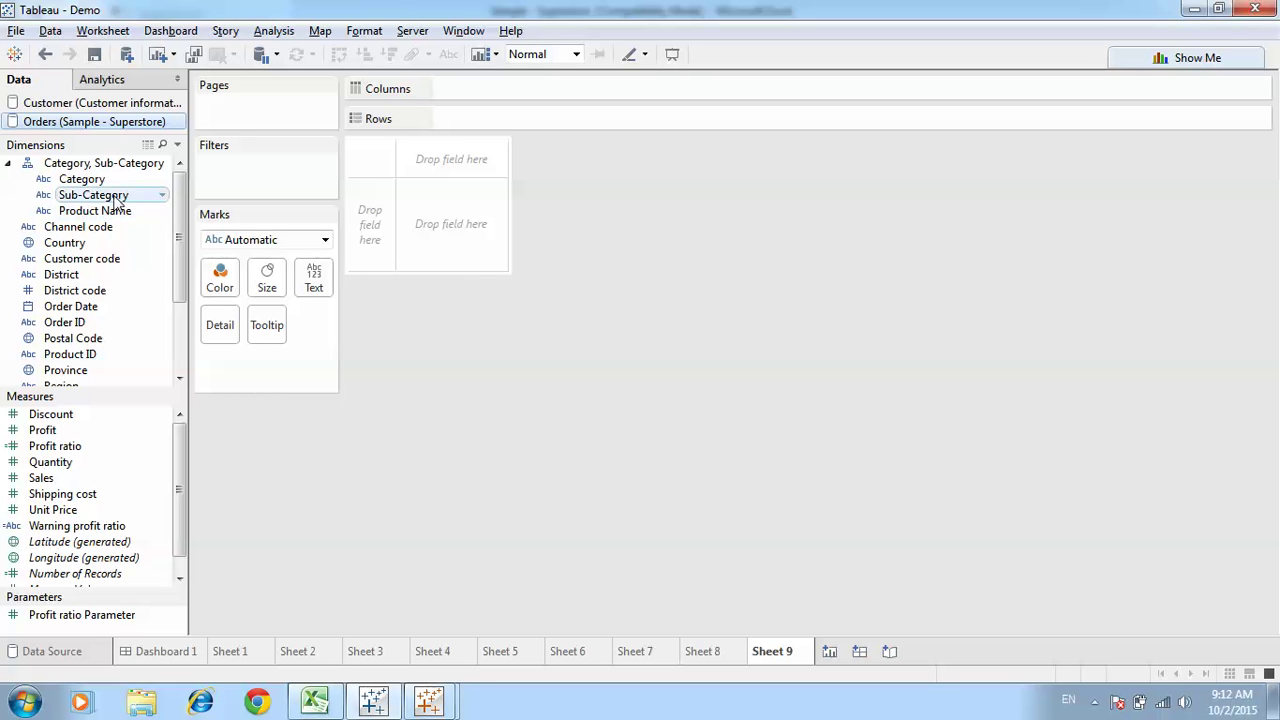
pyautogui.moveTo(75, 306); pyautogui.dragTo(545, 97)
pyautogui.click(565, 90)
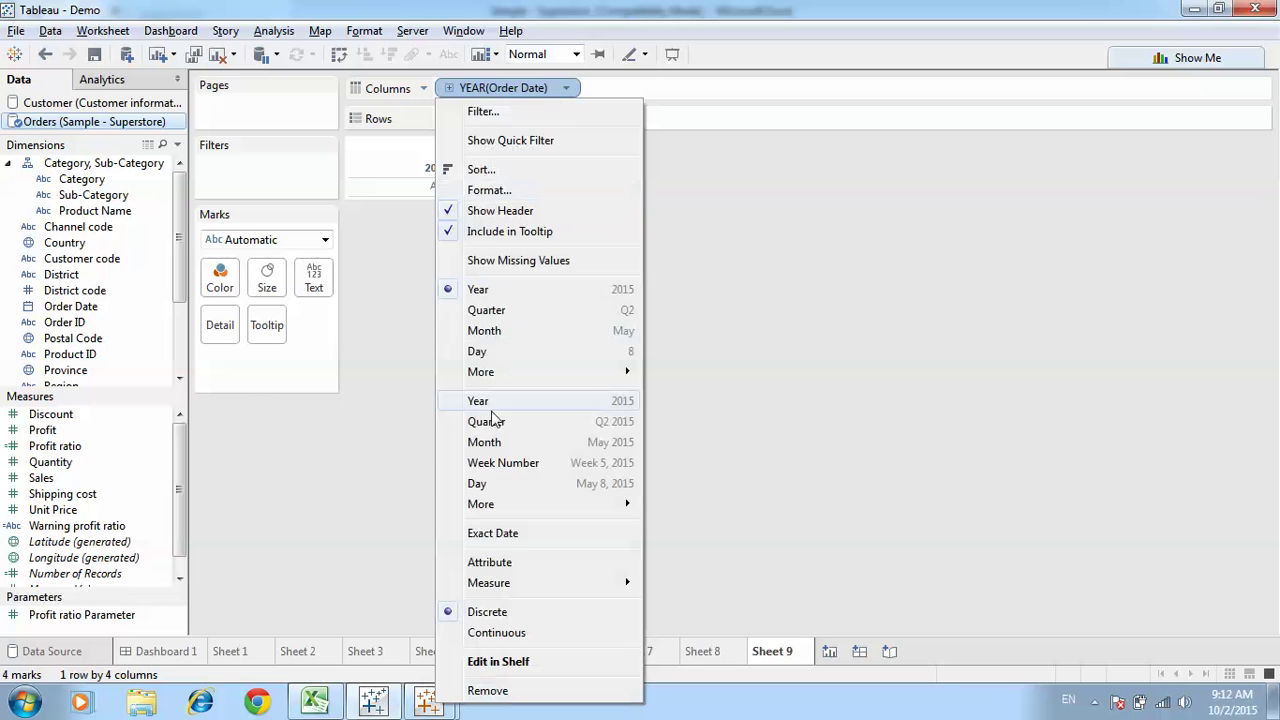
pyautogui.click(483, 443)
pyautogui.moveTo(62, 487)
pyautogui.mouseDown()
pyautogui.moveTo(425, 208)
pyautogui.moveTo(479, 115)
pyautogui.mouseUp()
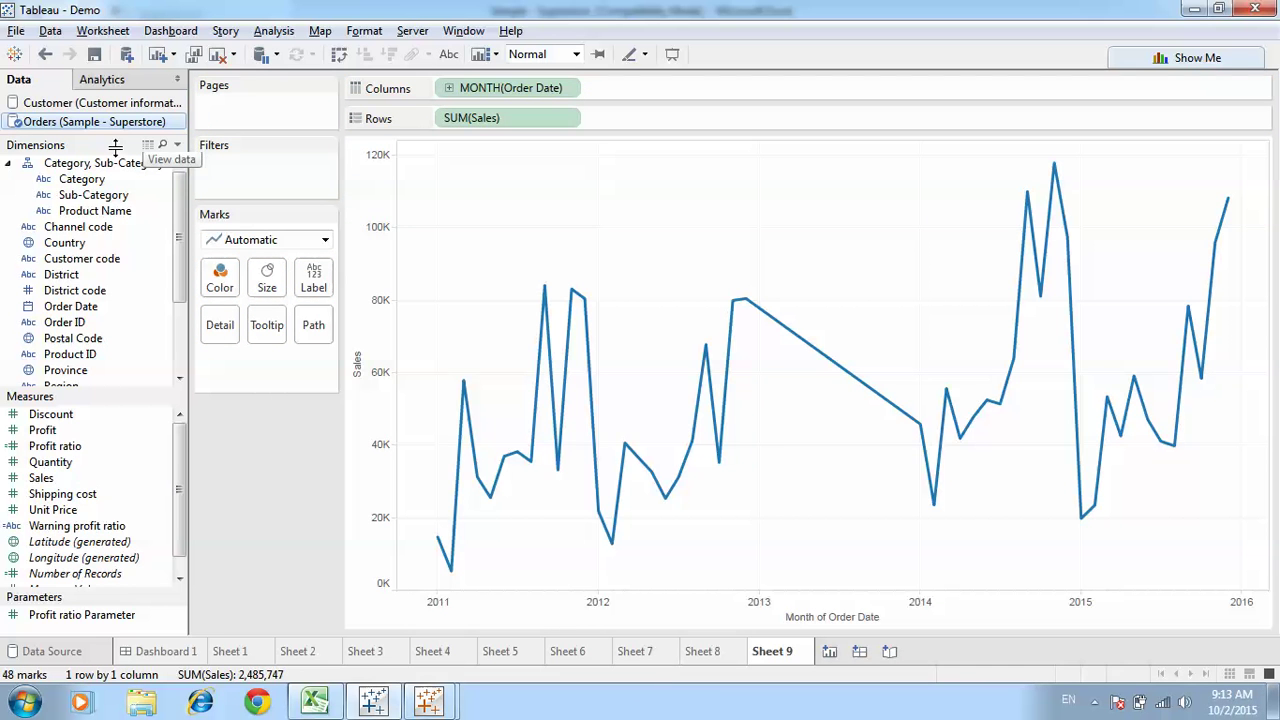
pyautogui.click(104, 82)
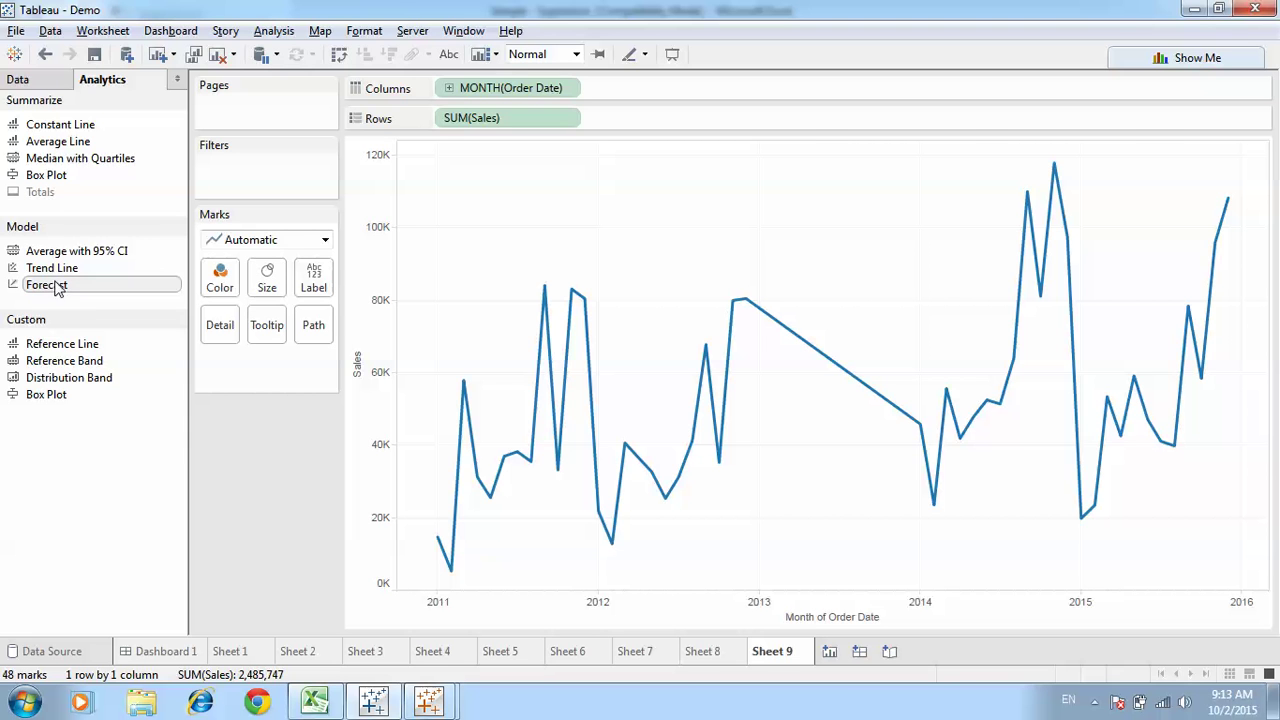
pyautogui.moveTo(67, 289); pyautogui.dragTo(507, 192)
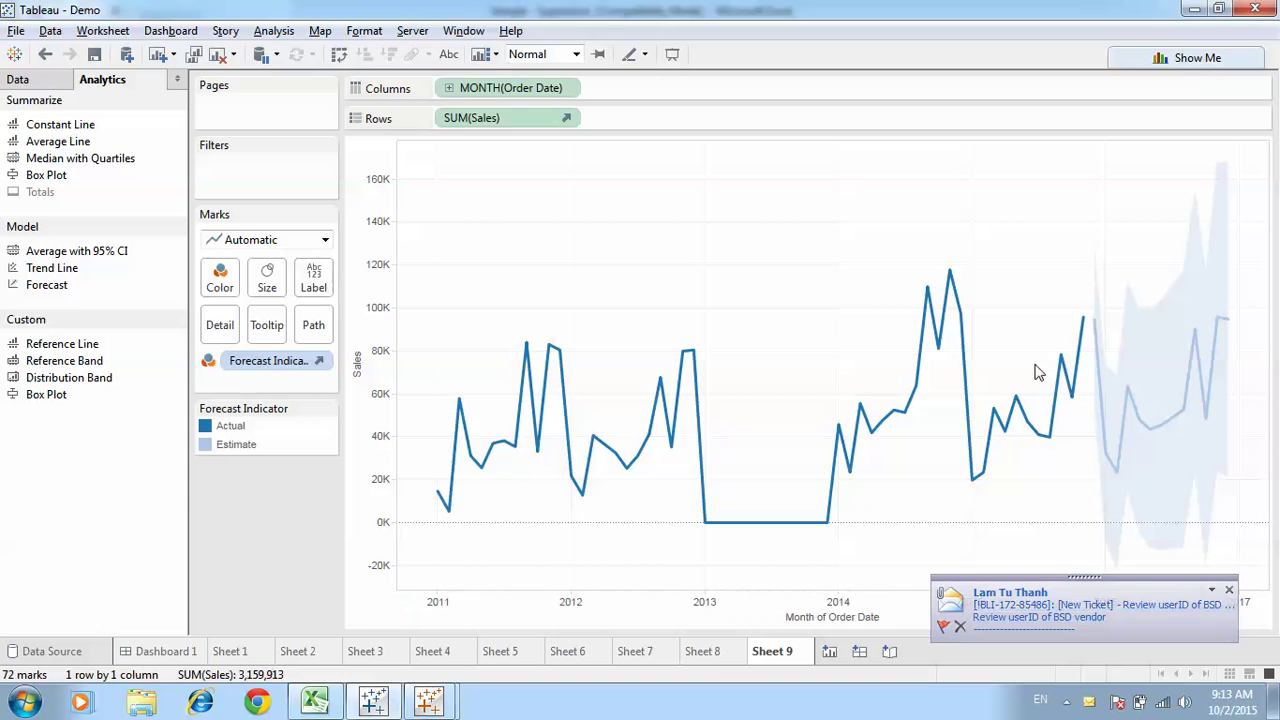
# Add a point annotation reading "Doanh thu cao lắm" to the November 2014 sales peak and place it to the left of the peak
pyautogui.click(950, 272)
pyautogui.rightClick(950, 272)
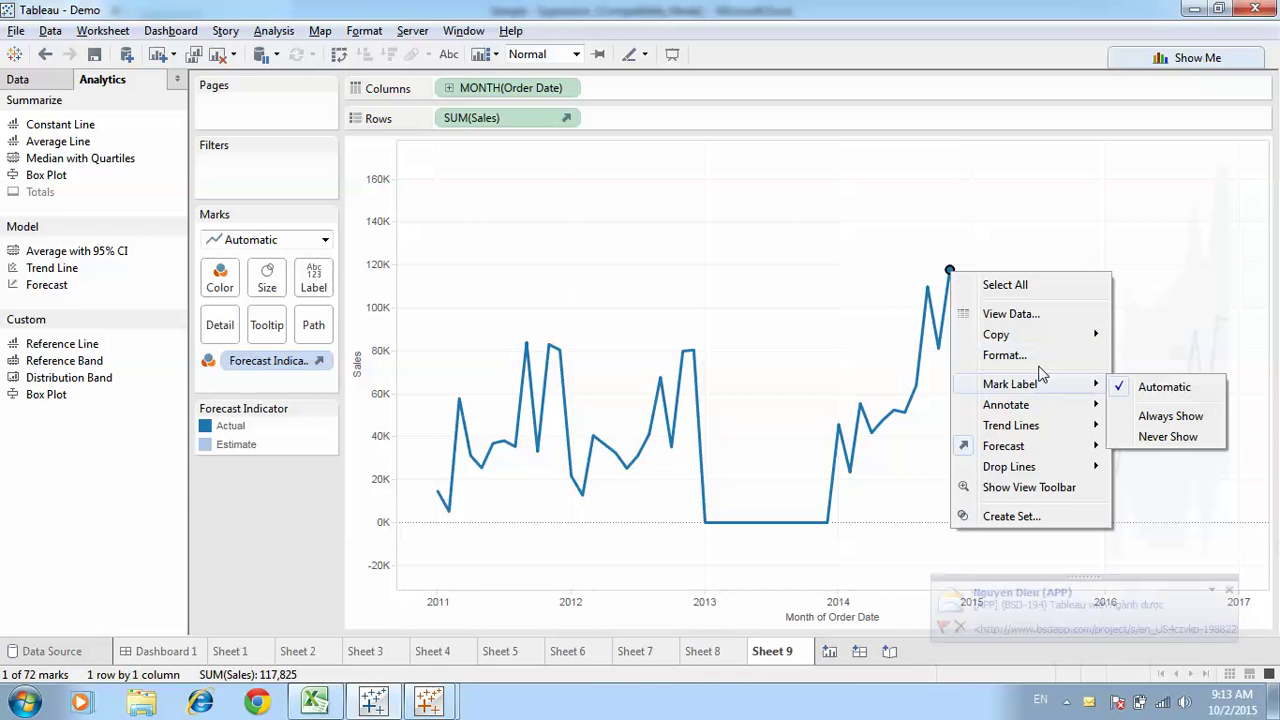
pyautogui.moveTo(1046, 418)
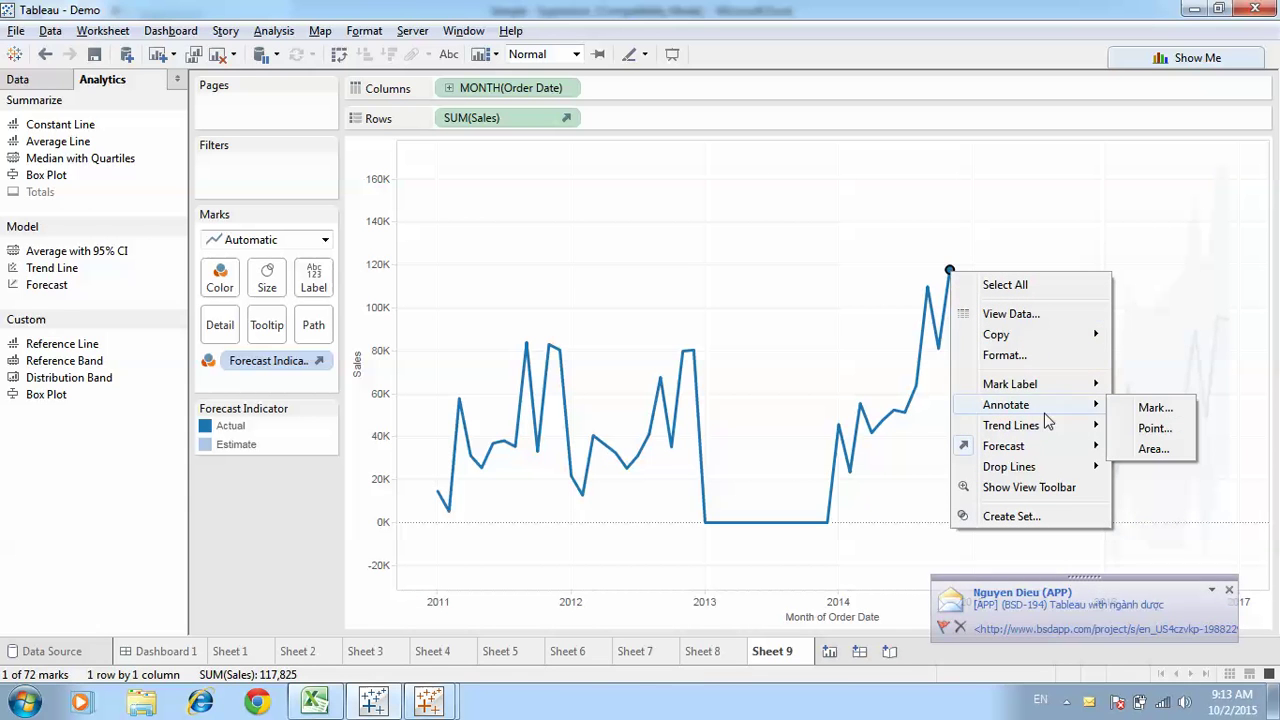
pyautogui.click(1150, 429)
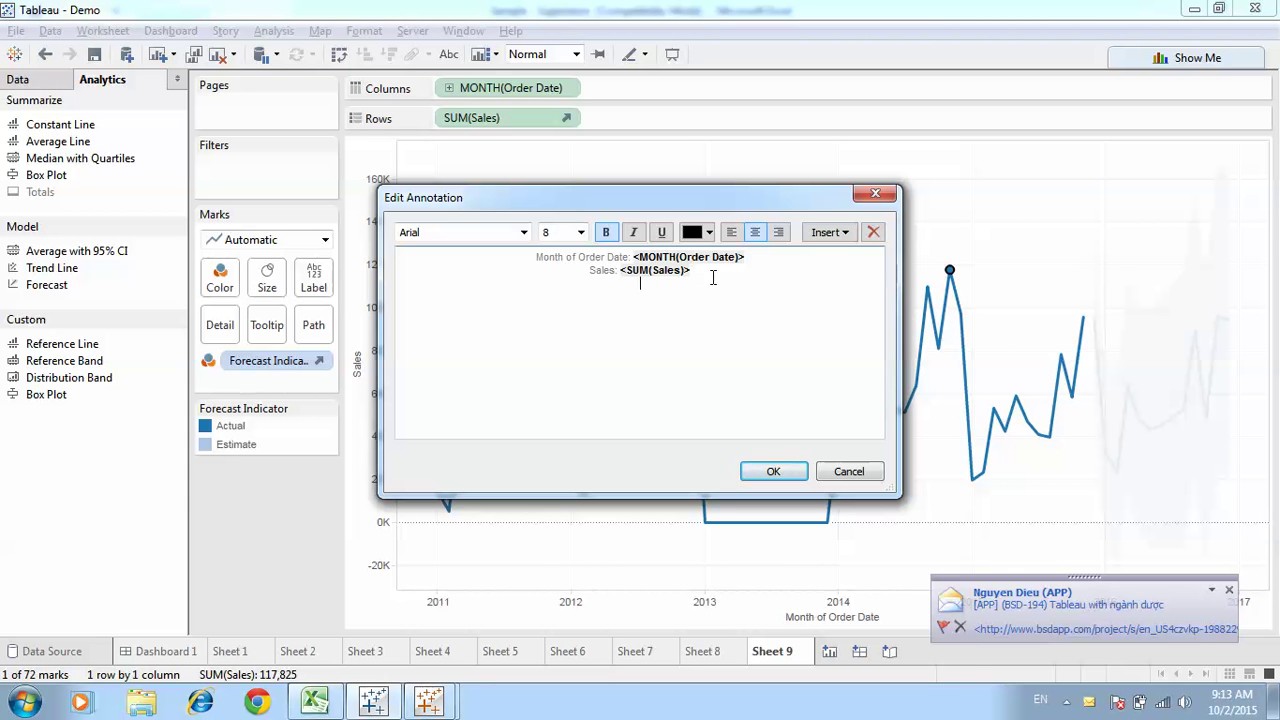
pyautogui.write('Doanh thu cao')
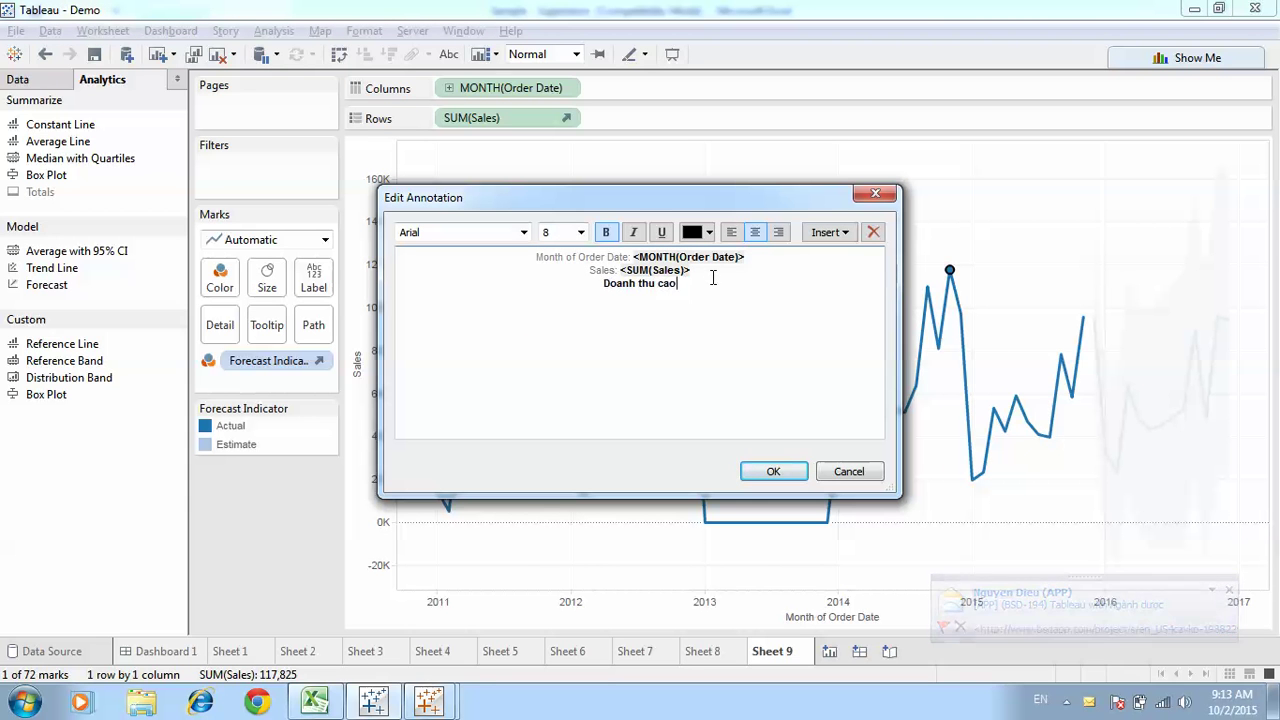
pyautogui.write(' làms')
pyautogui.click(773, 471)
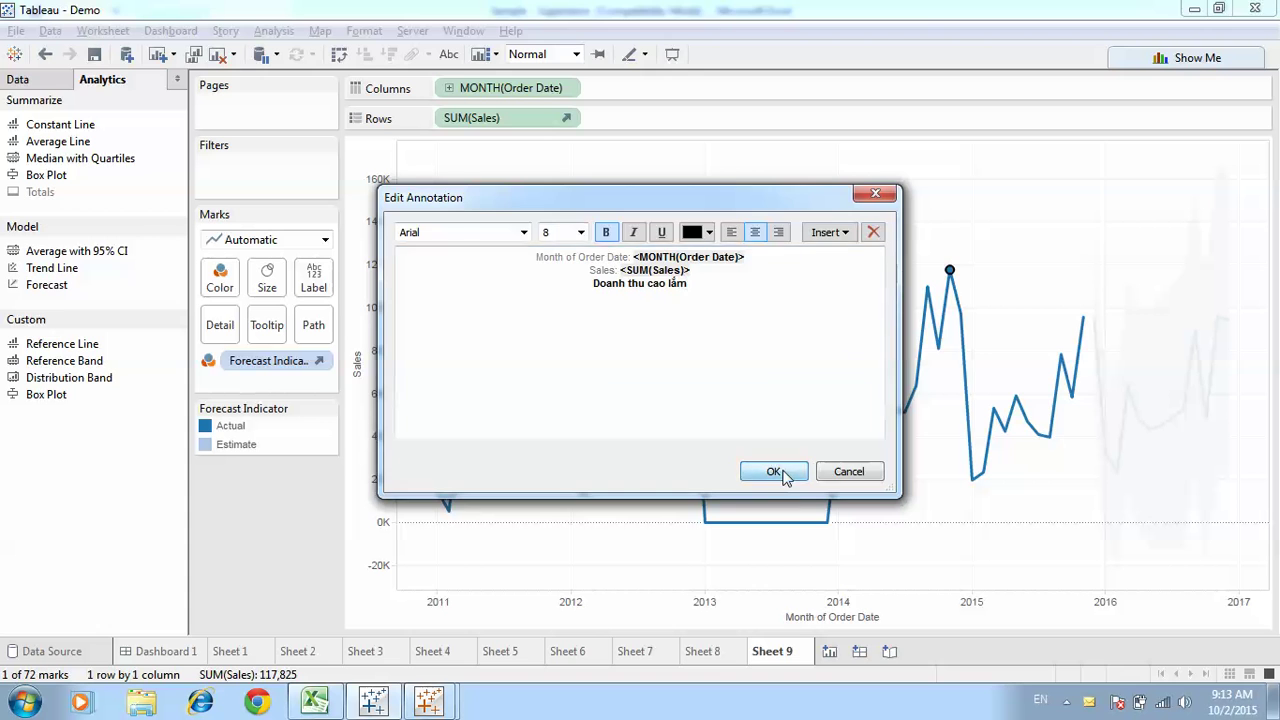
pyautogui.moveTo(1054, 236); pyautogui.dragTo(770, 200)
# Open the sales forecast's description and review its summary and its models, including the smoothing coefficients
pyautogui.click(1160, 330)
pyautogui.rightClick(1160, 330)
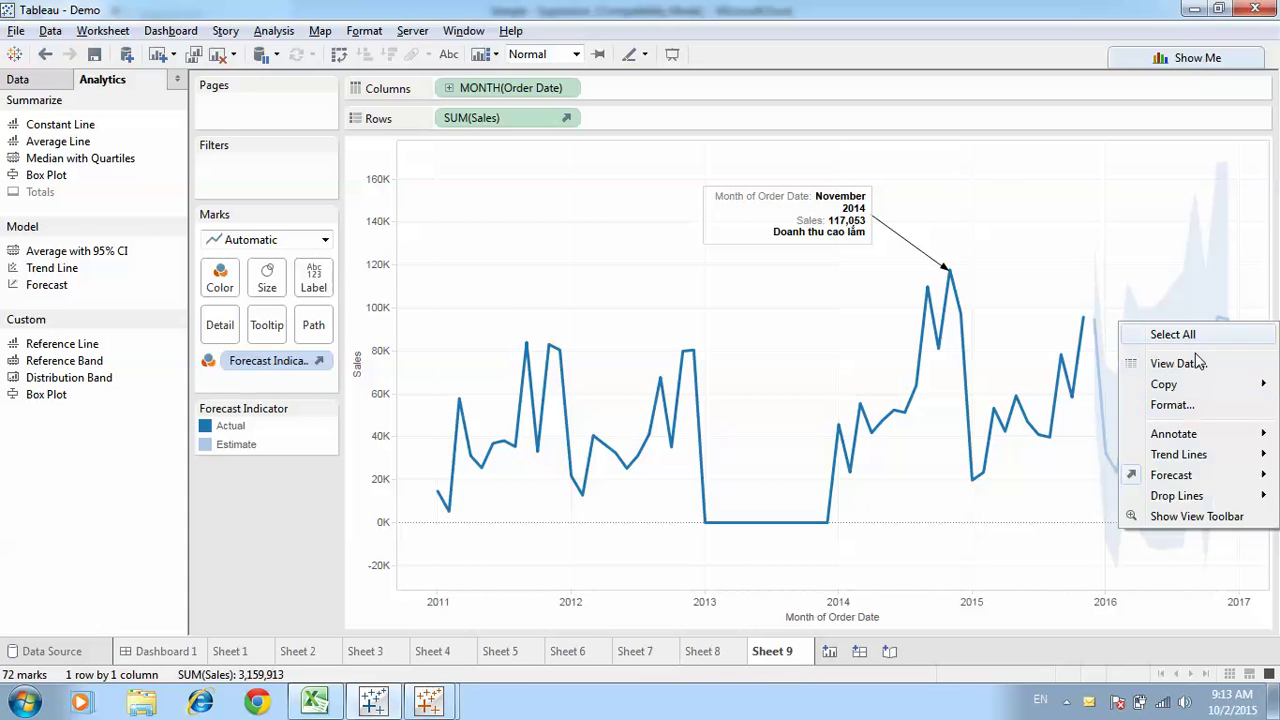
pyautogui.moveTo(1130, 390)
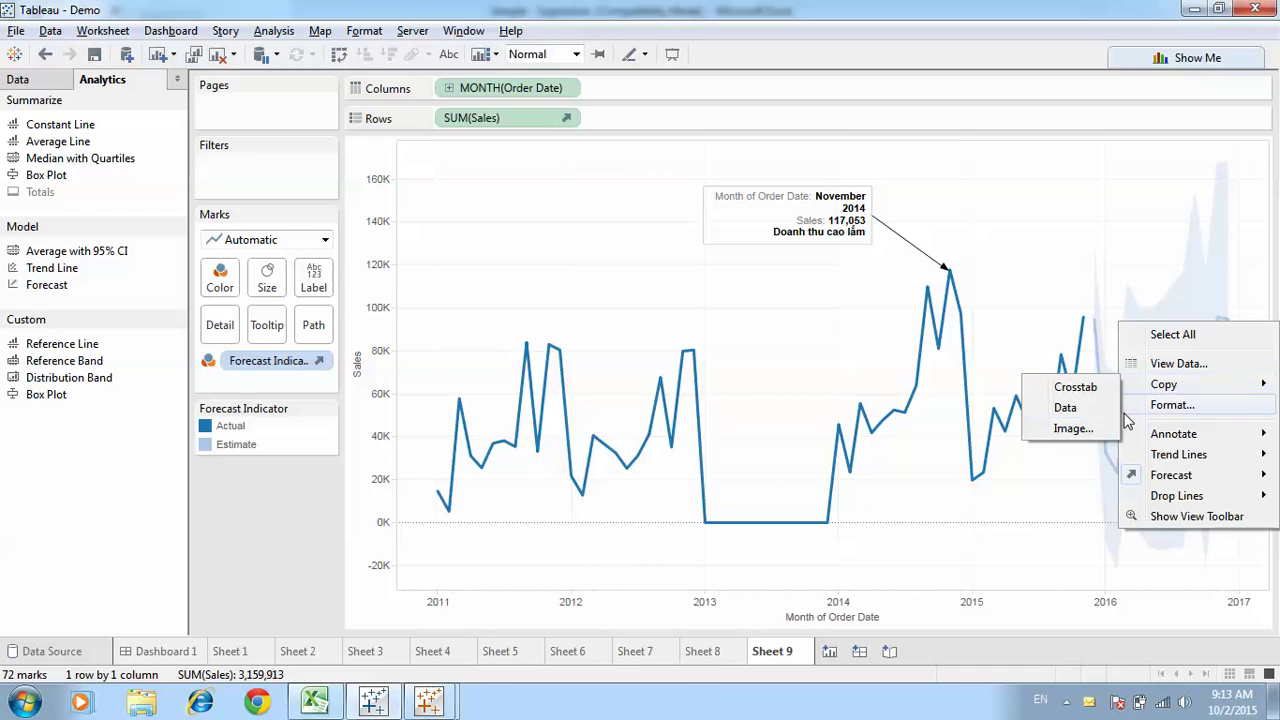
pyautogui.moveTo(1170, 475)
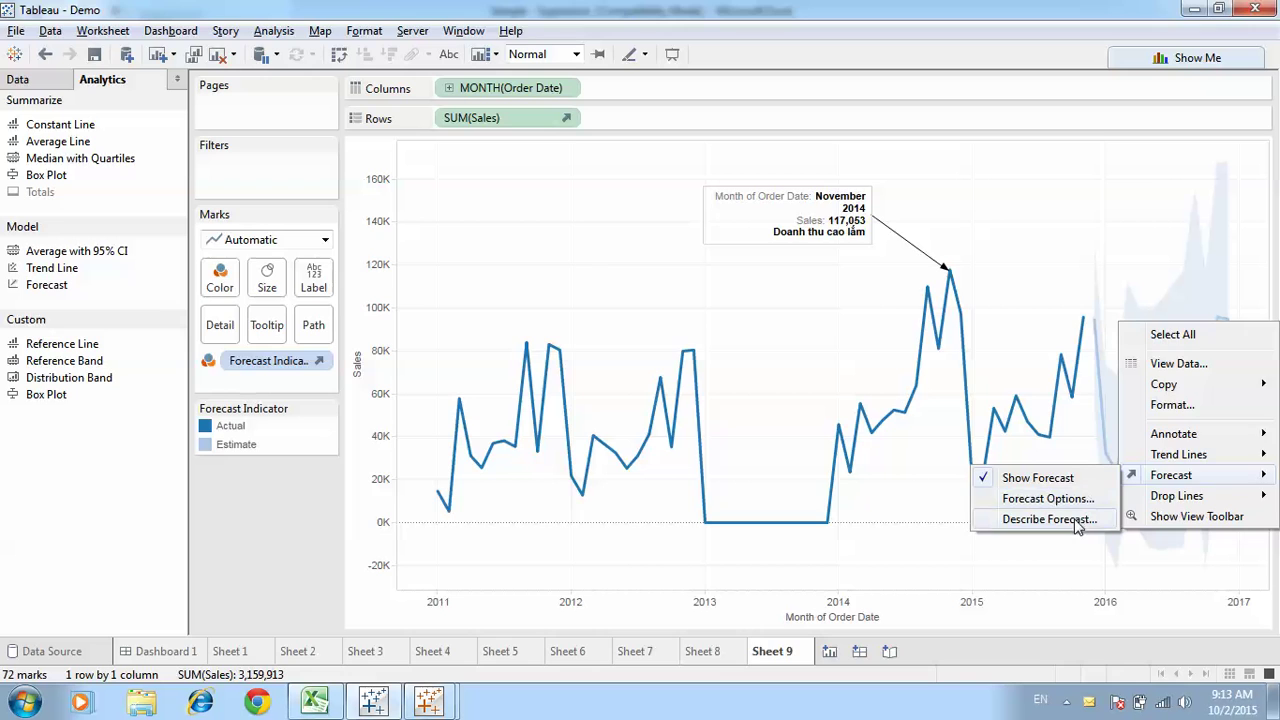
pyautogui.click(1075, 520)
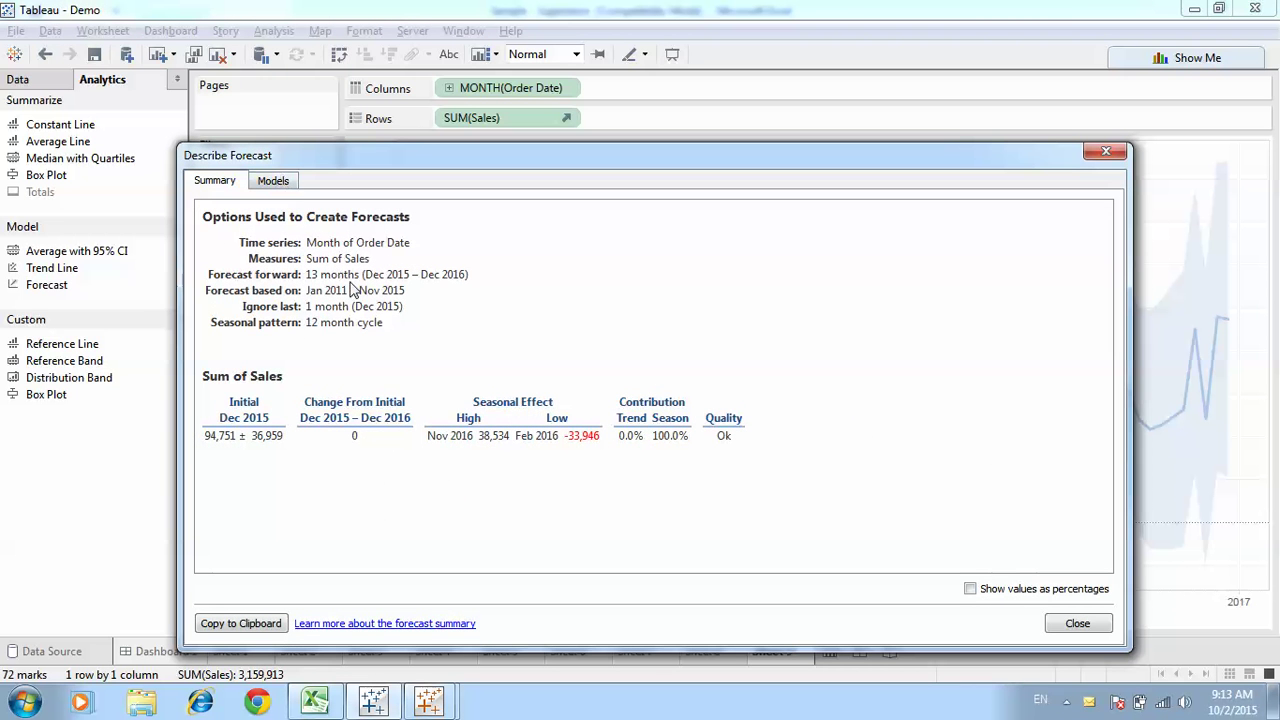
pyautogui.click(276, 183)
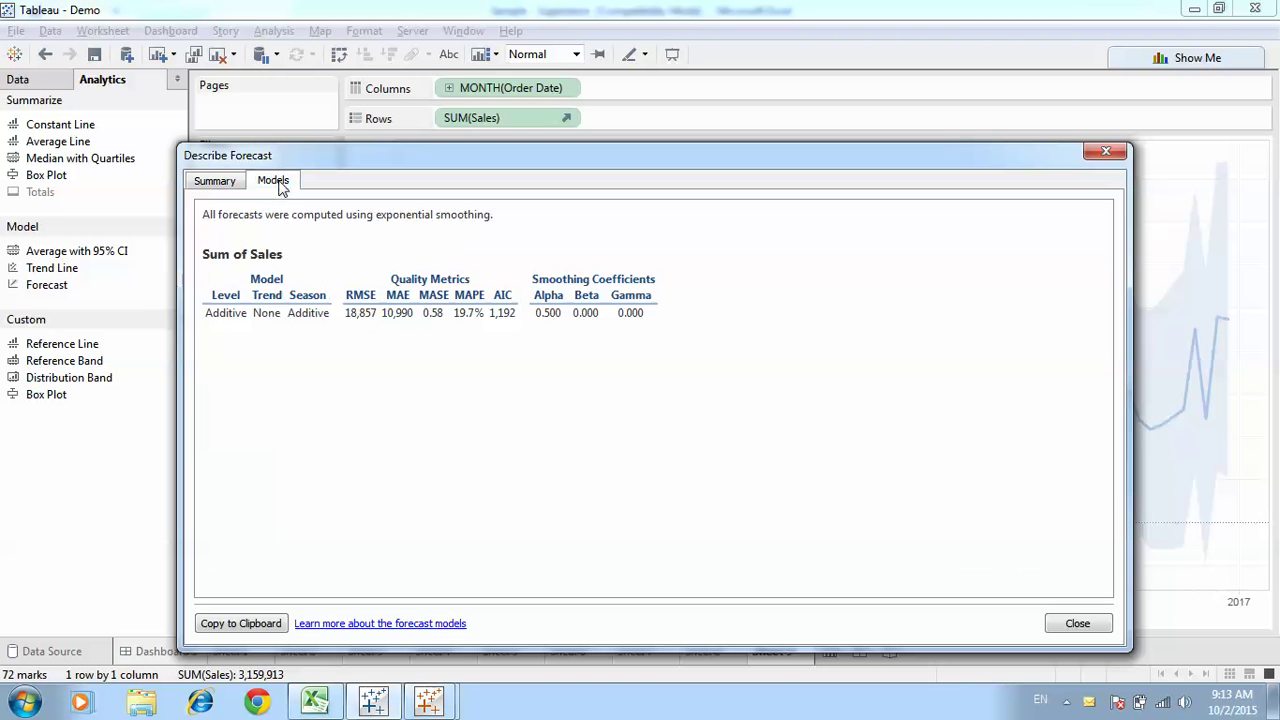
pyautogui.moveTo(529, 297); pyautogui.dragTo(677, 297)
pyautogui.click(880, 276)
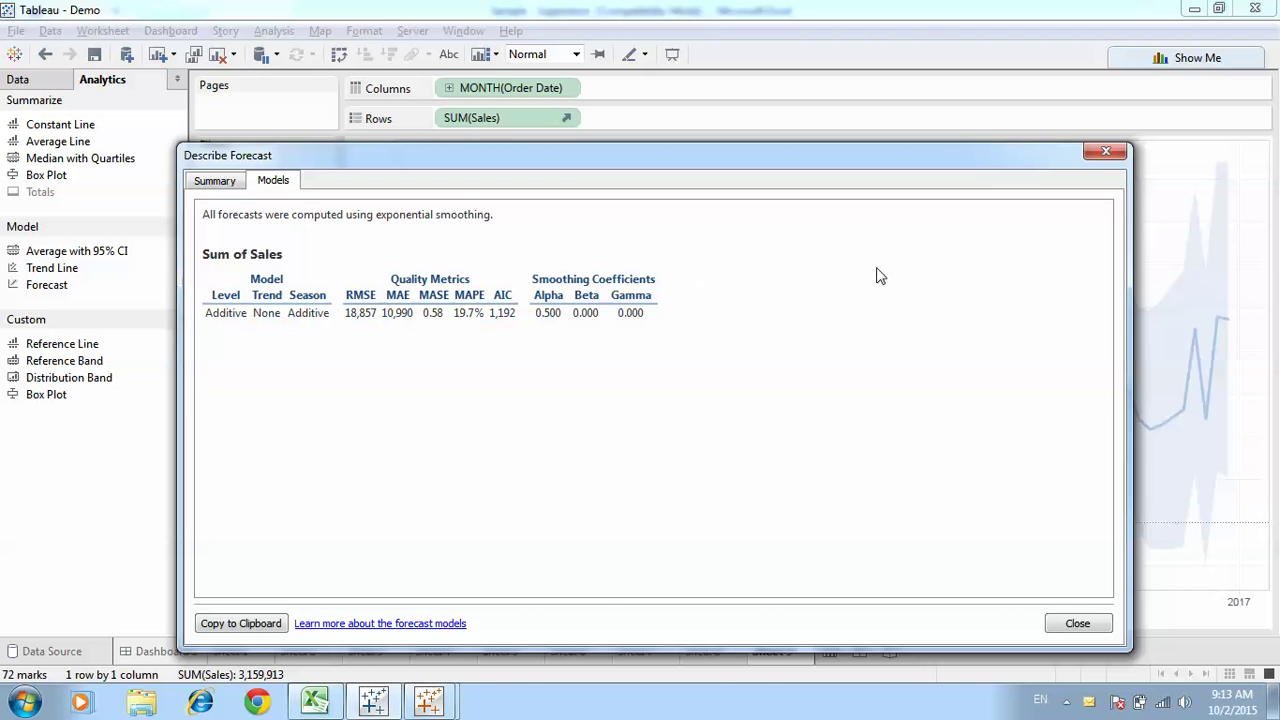
pyautogui.click(1077, 624)
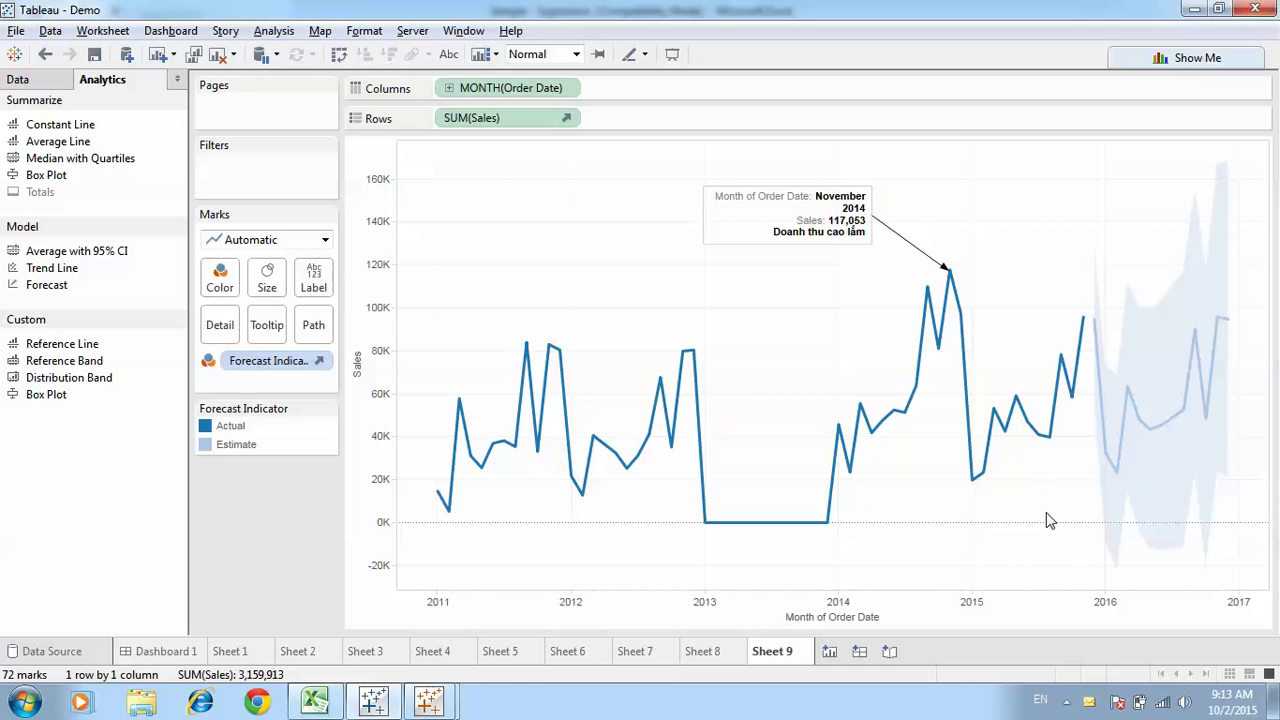
# Create a new dashboard with Automatic size and add Sheet 8 with the regional pie charts to it
pyautogui.click(860, 652)
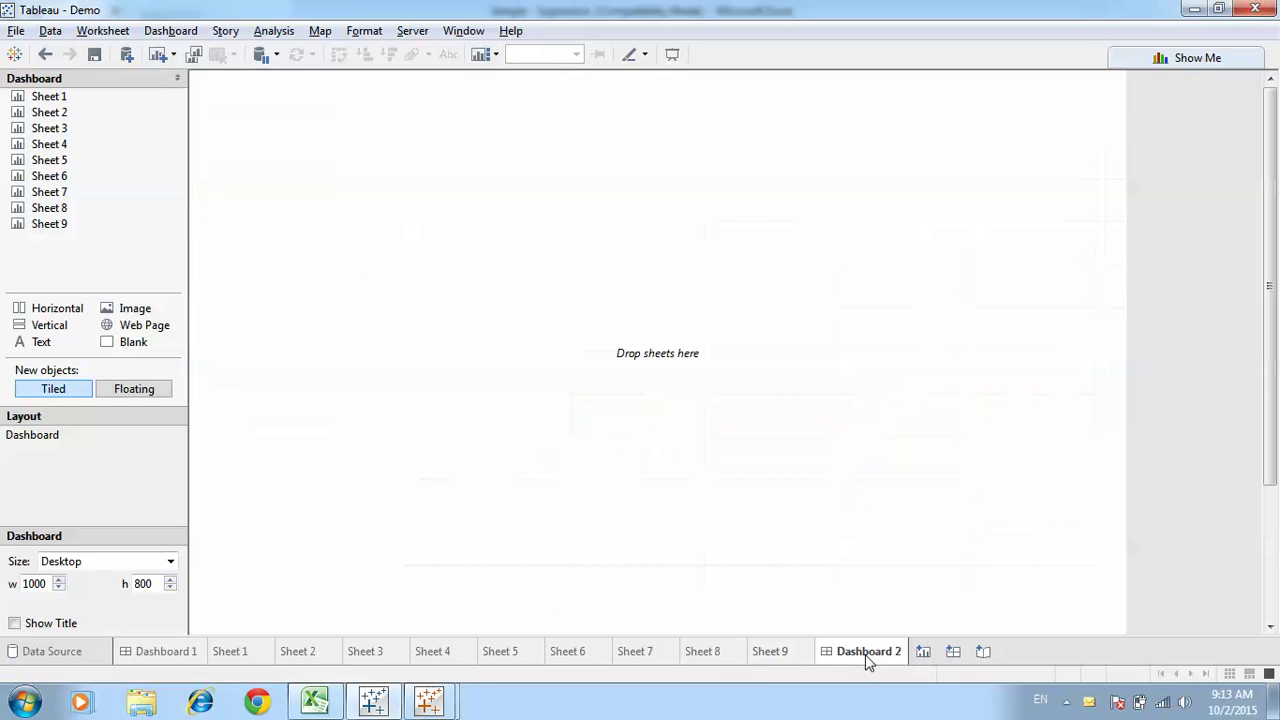
pyautogui.click(86, 566)
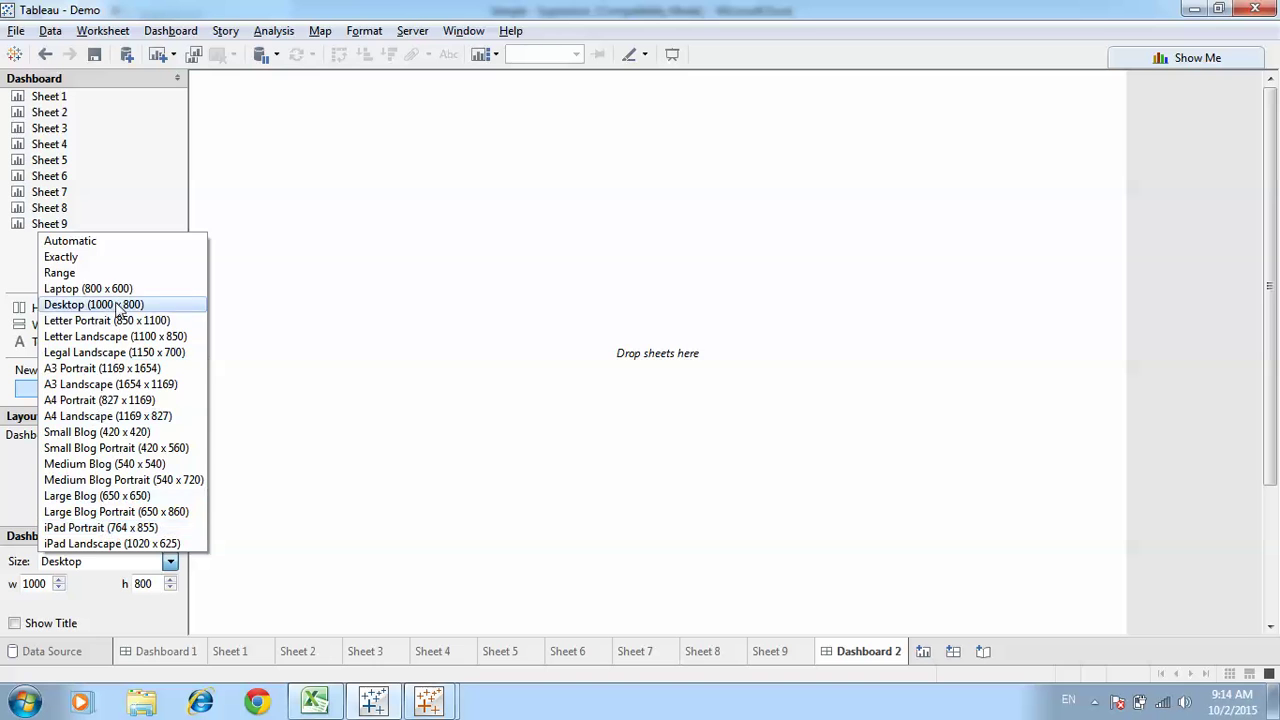
pyautogui.click(122, 243)
pyautogui.doubleClick(99, 214)
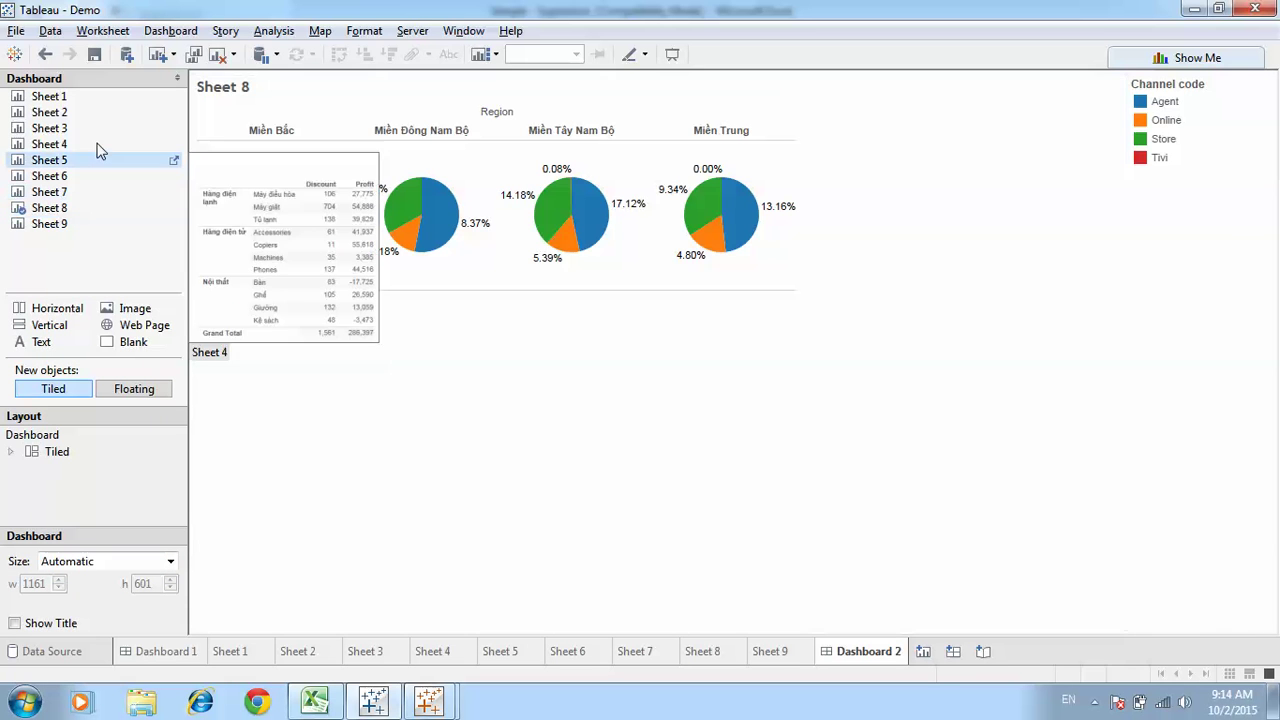
# Place Sheet 1 below Sheet 8 with Sheet 2 to its right, and reduce Sheet 8's height to 259
pyautogui.moveTo(72, 114)
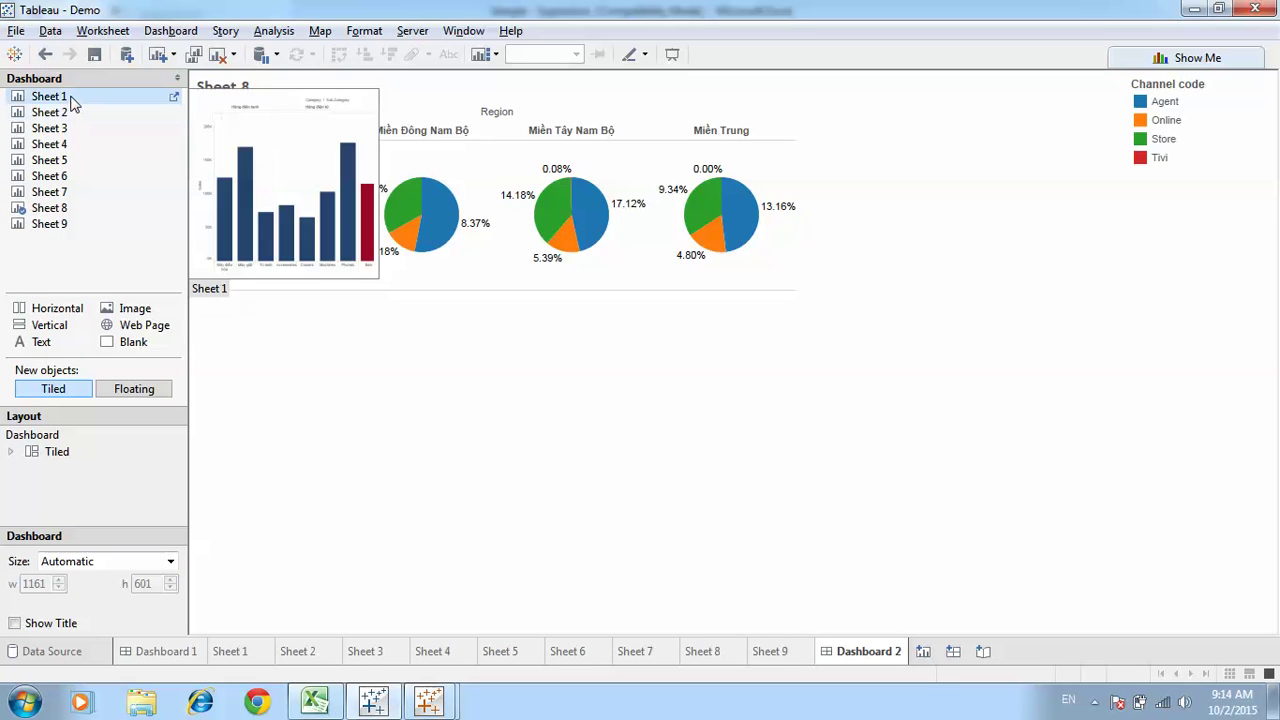
pyautogui.moveTo(72, 96); pyautogui.dragTo(549, 551)
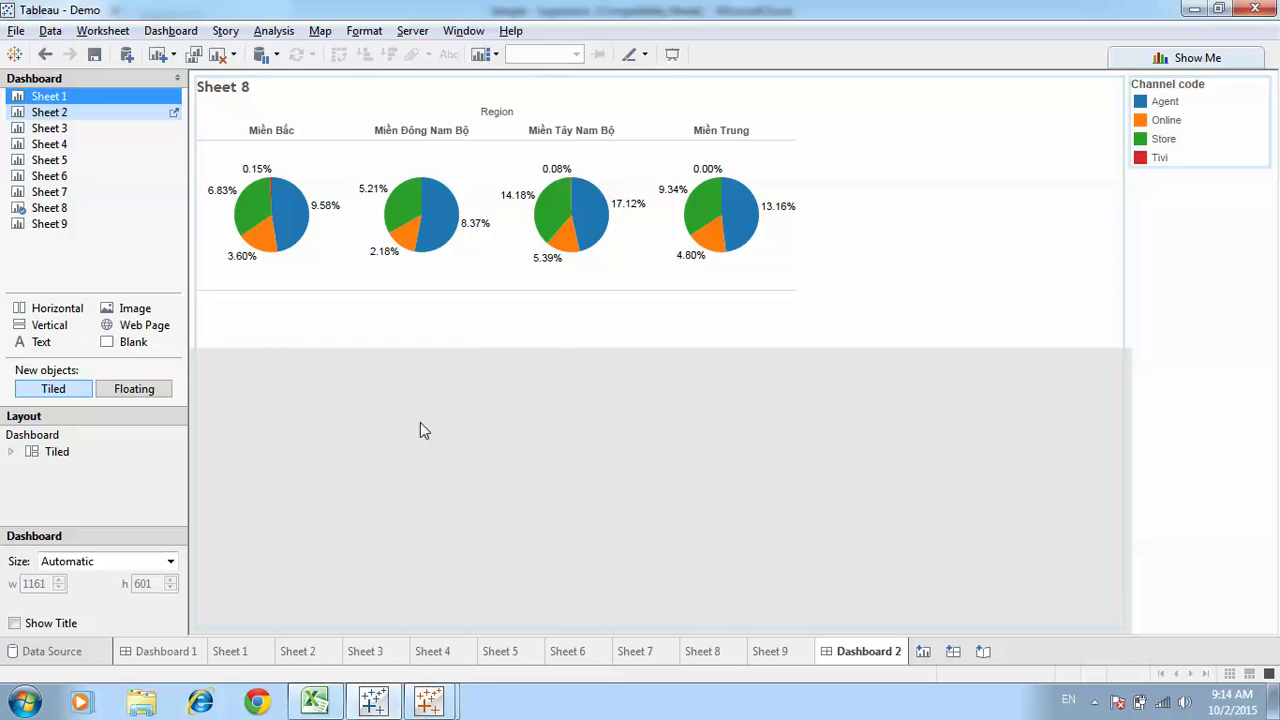
pyautogui.moveTo(420, 430); pyautogui.dragTo(420, 430)
pyautogui.moveTo(50, 112); pyautogui.dragTo(946, 549)
pyautogui.moveTo(603, 345); pyautogui.dragTo(612, 320)
# Fit Sheet 8's pie charts to Entire View and hide the Region field label above them
pyautogui.click(1074, 149)
pyautogui.click(1100, 75)
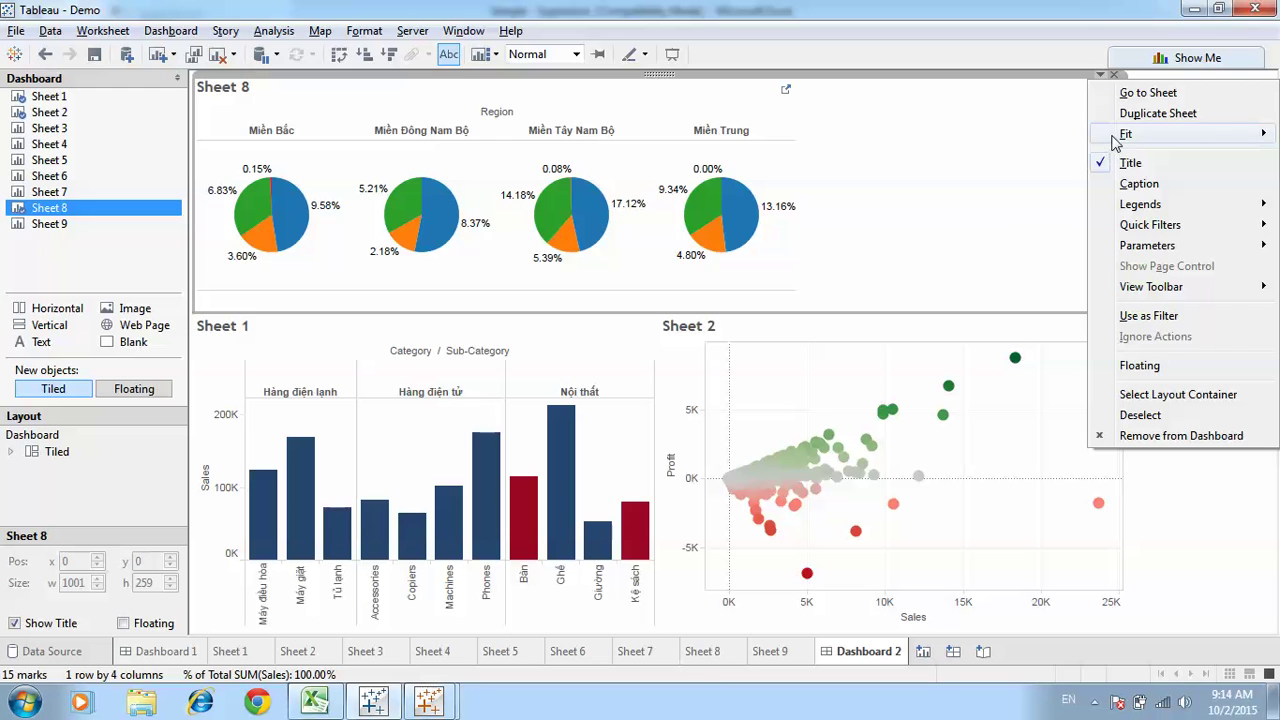
pyautogui.moveTo(1115, 140)
pyautogui.click(1020, 197)
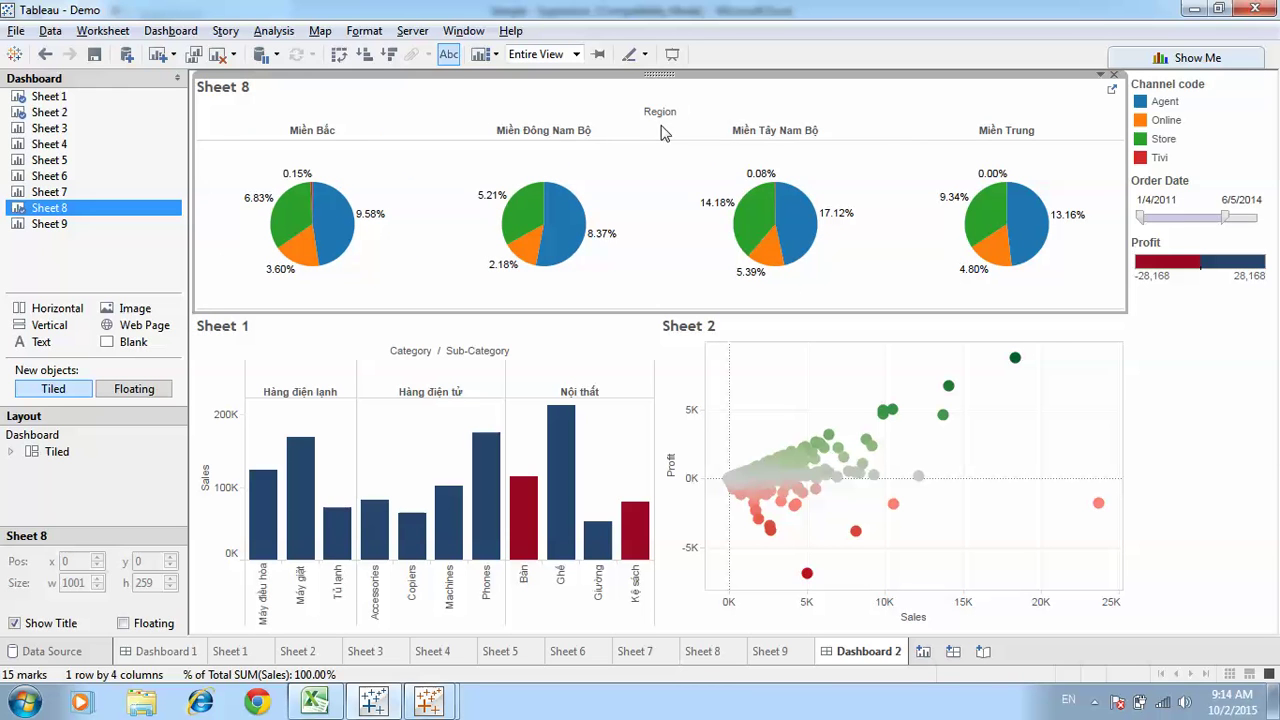
pyautogui.rightClick(612, 112)
pyautogui.click(640, 189)
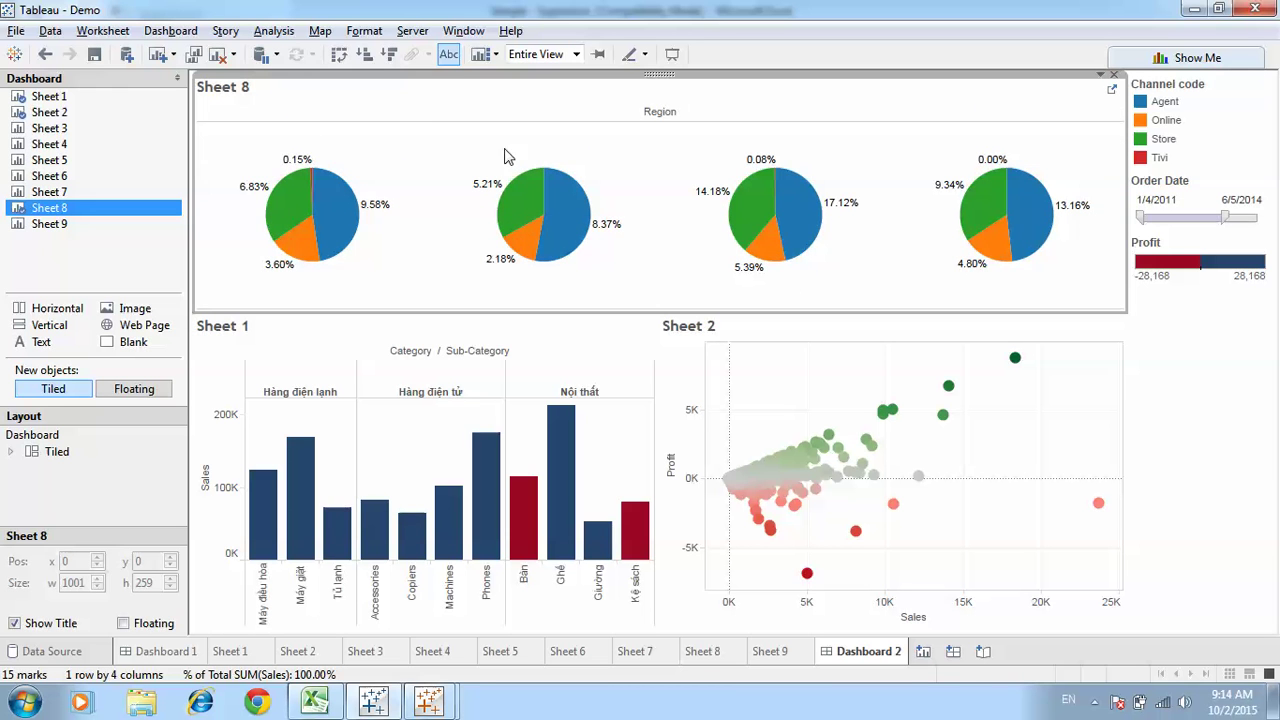
# Hide the titles of Sheet 8, Sheet 1 and Sheet 2 on the dashboard
pyautogui.rightClick(238, 95)
pyautogui.click(288, 143)
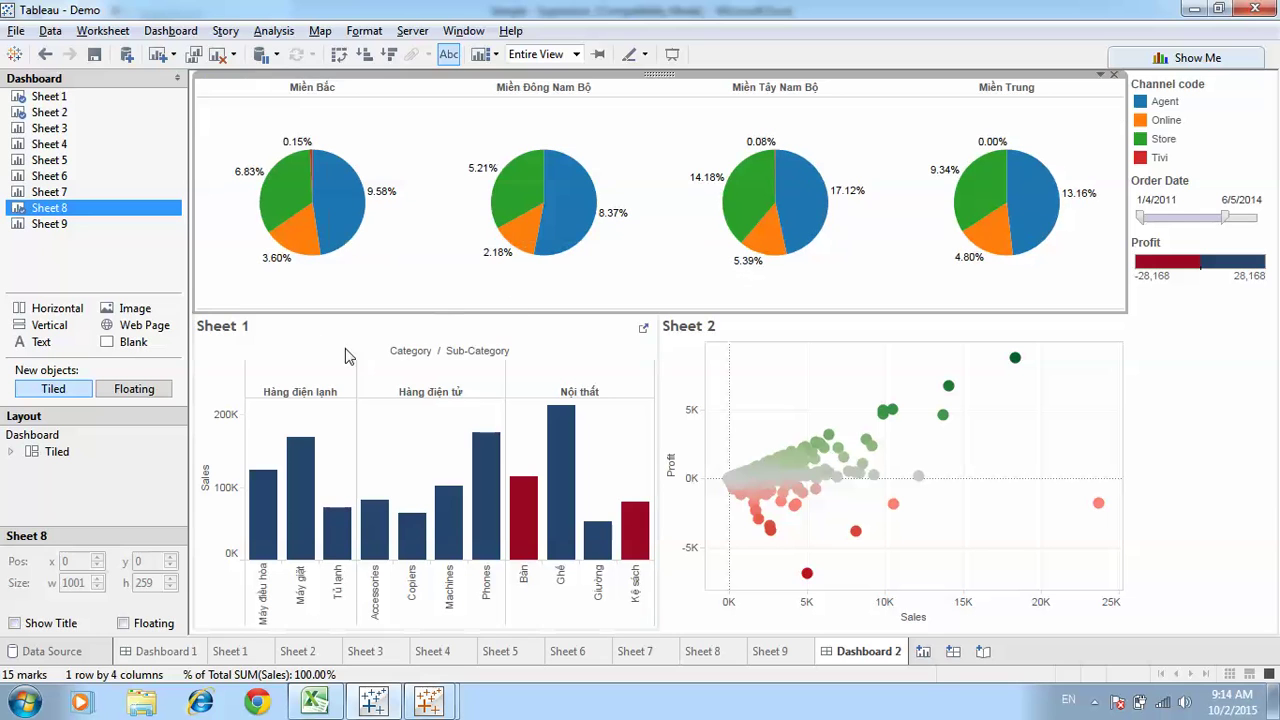
pyautogui.click(237, 336)
pyautogui.rightClick(237, 336)
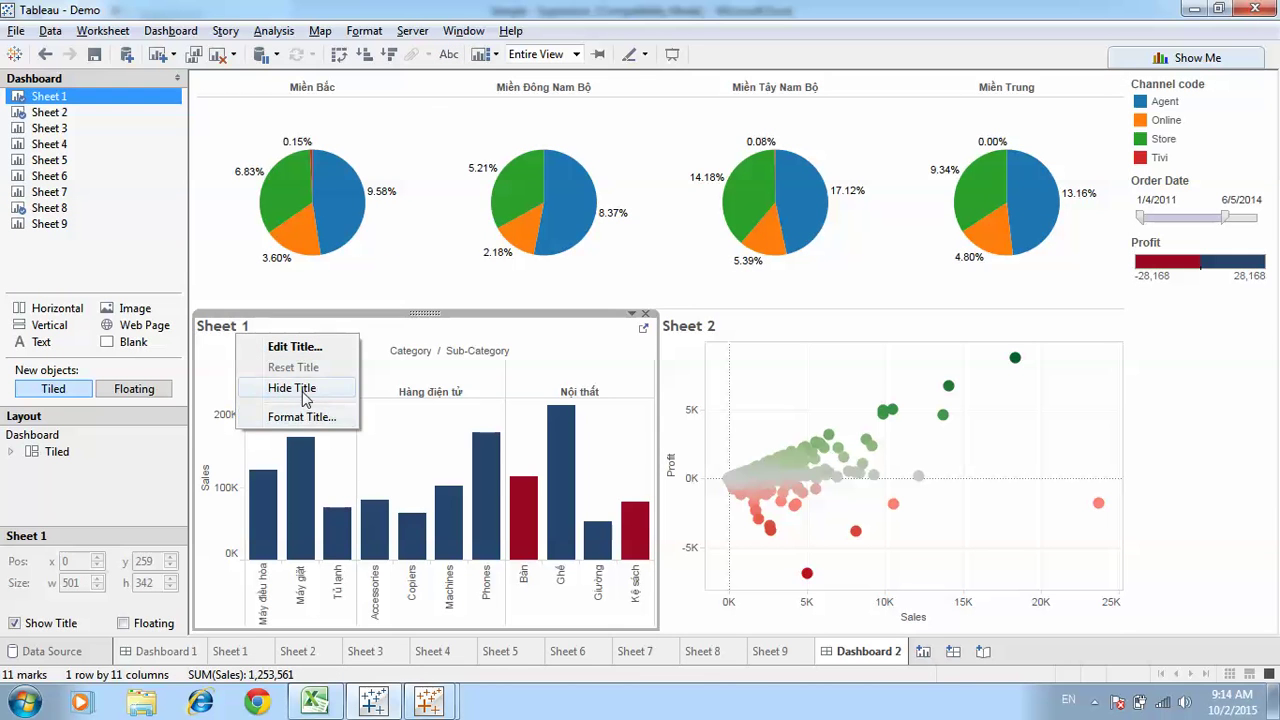
pyautogui.click(290, 388)
pyautogui.click(752, 332)
pyautogui.rightClick(709, 330)
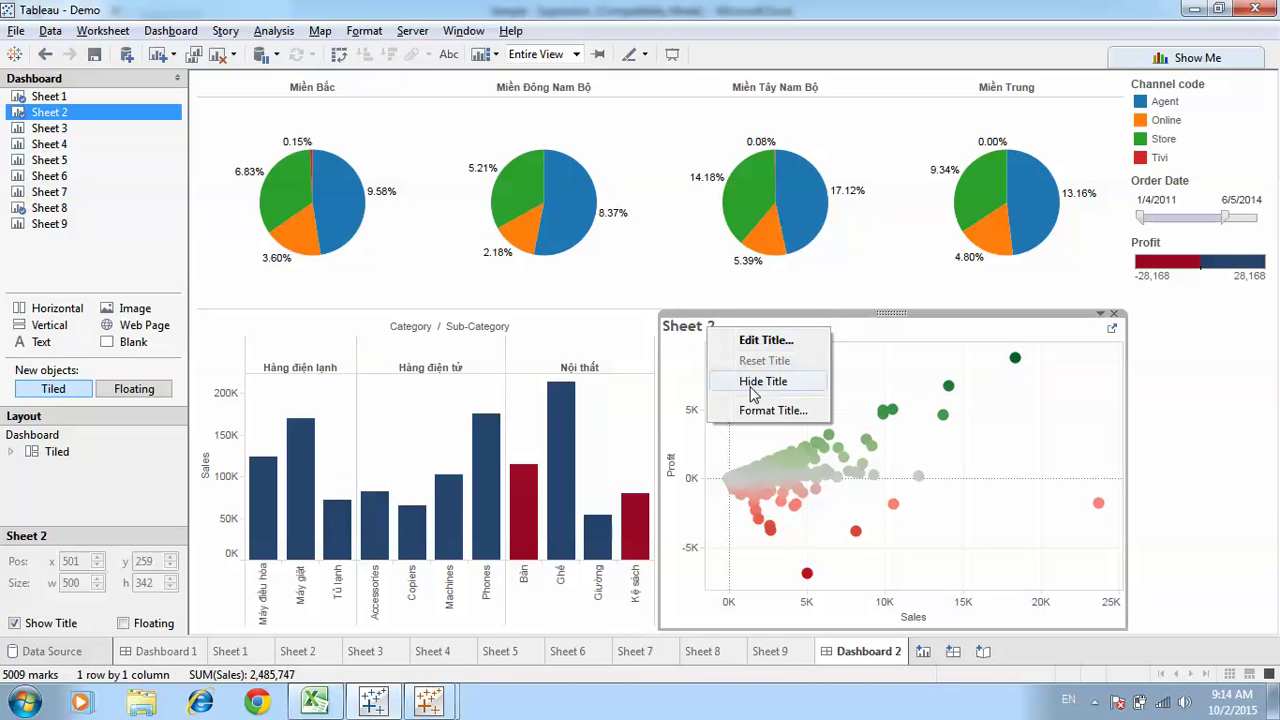
pyautogui.click(752, 376)
# Set the end date of the Order Date filter to 5/18/2013
pyautogui.click(1049, 280)
pyautogui.click(1159, 195)
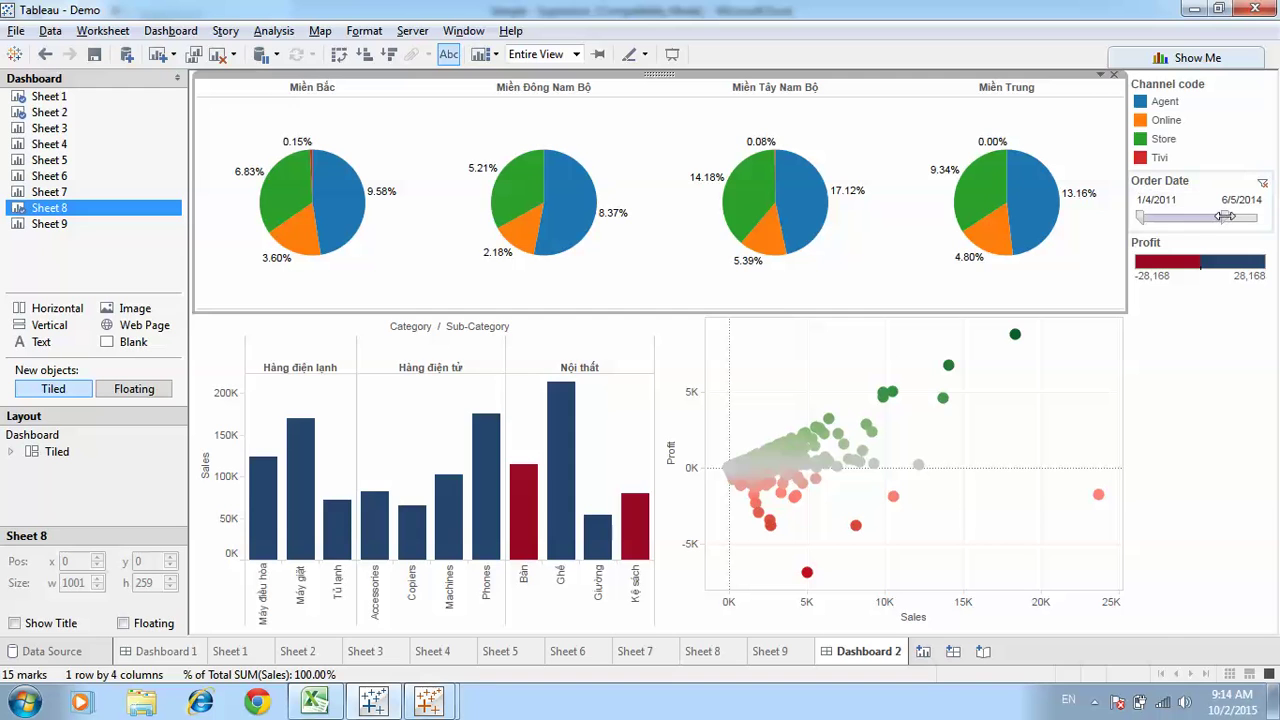
pyautogui.moveTo(1222, 216); pyautogui.dragTo(1200, 216)
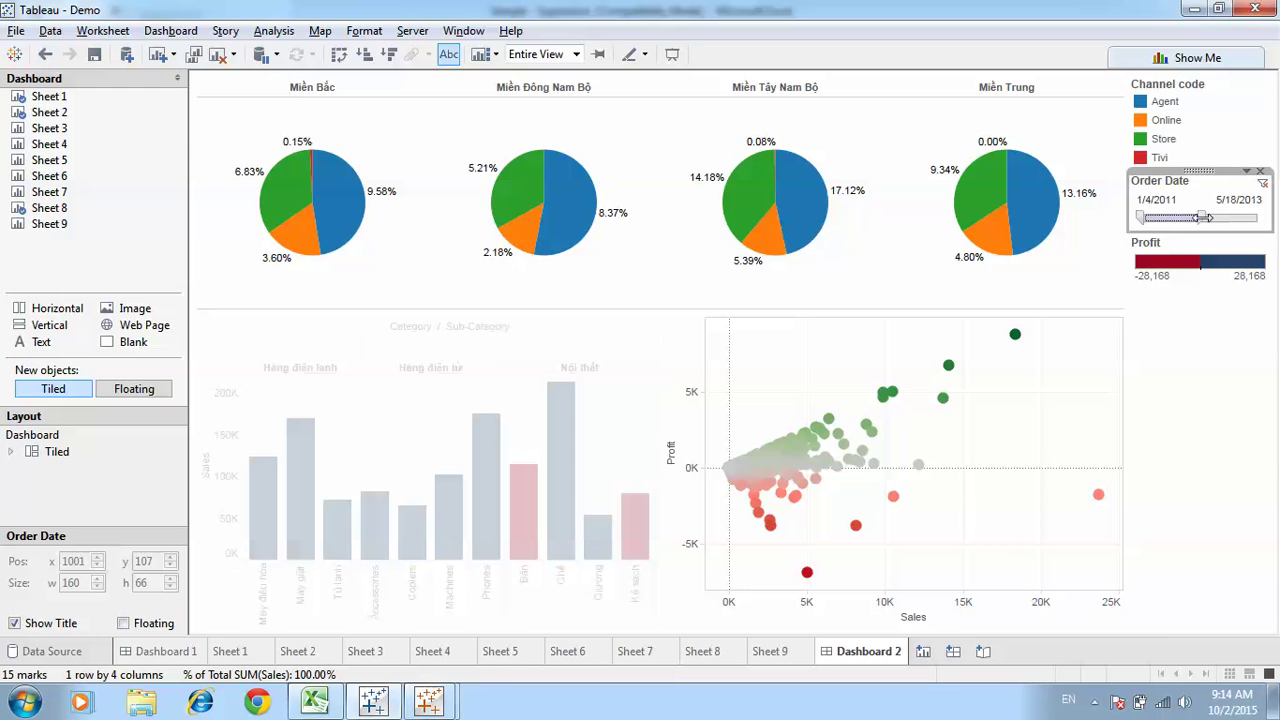
# Apply the Order Date filter to Sheet 2 and Sheet 8 as well, and set its range to 5/19/2012 through 10/1/2014
pyautogui.click(1243, 172)
pyautogui.moveTo(1215, 212)
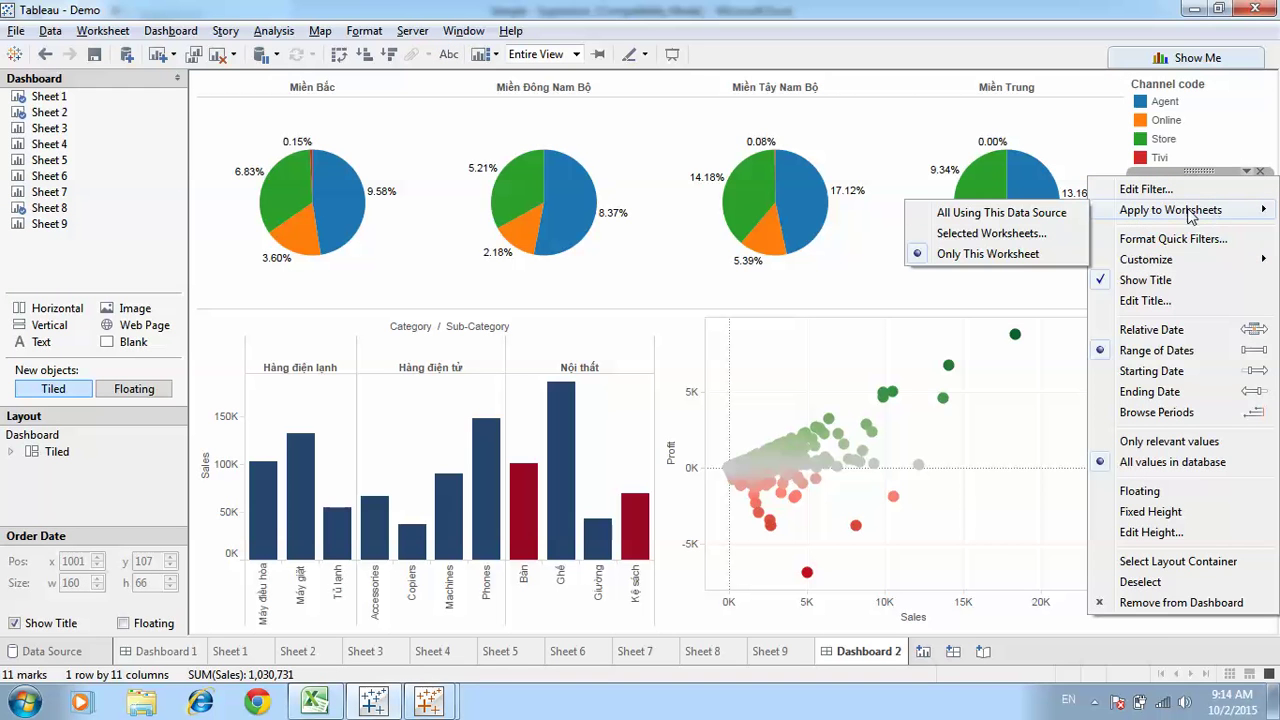
pyautogui.click(1040, 234)
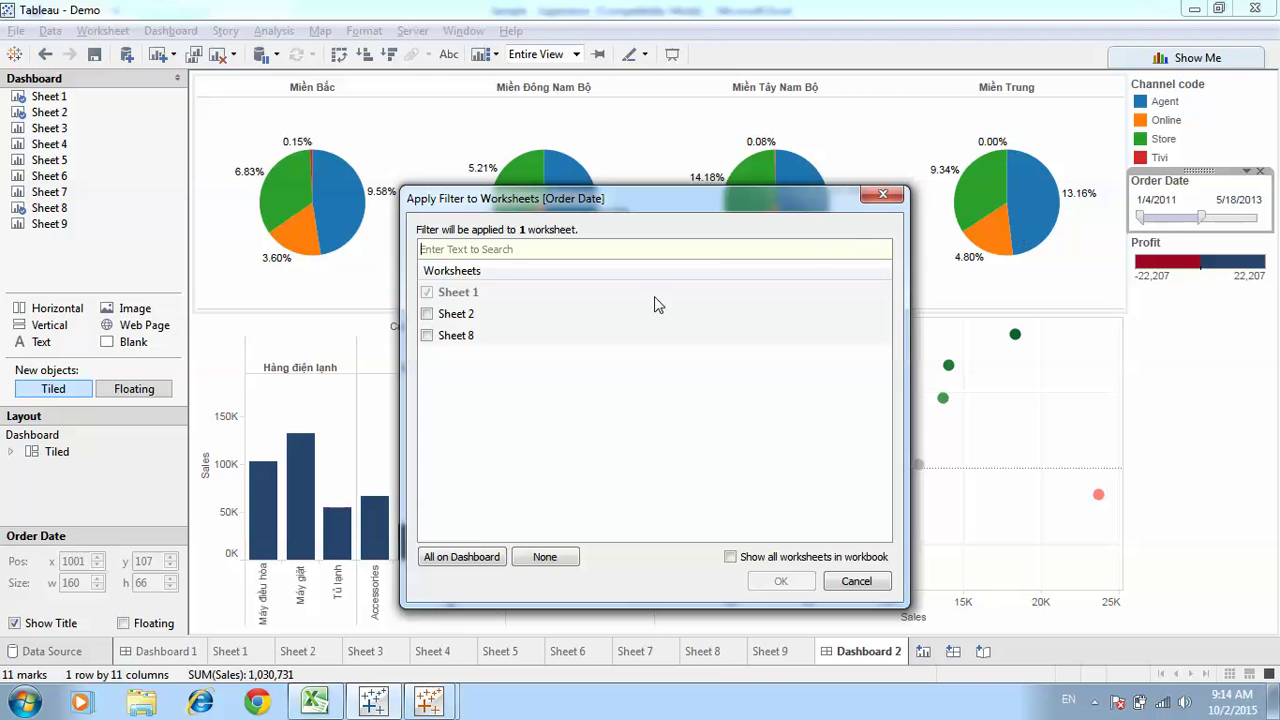
pyautogui.click(427, 314)
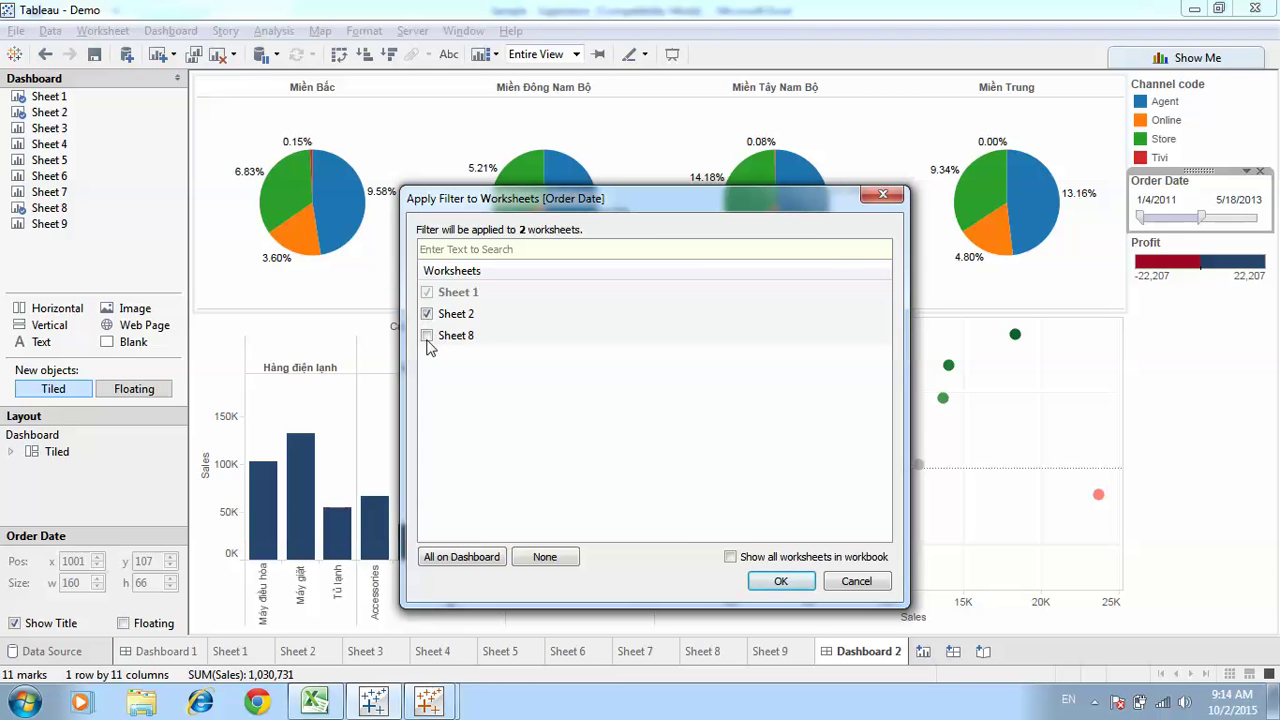
pyautogui.click(797, 584)
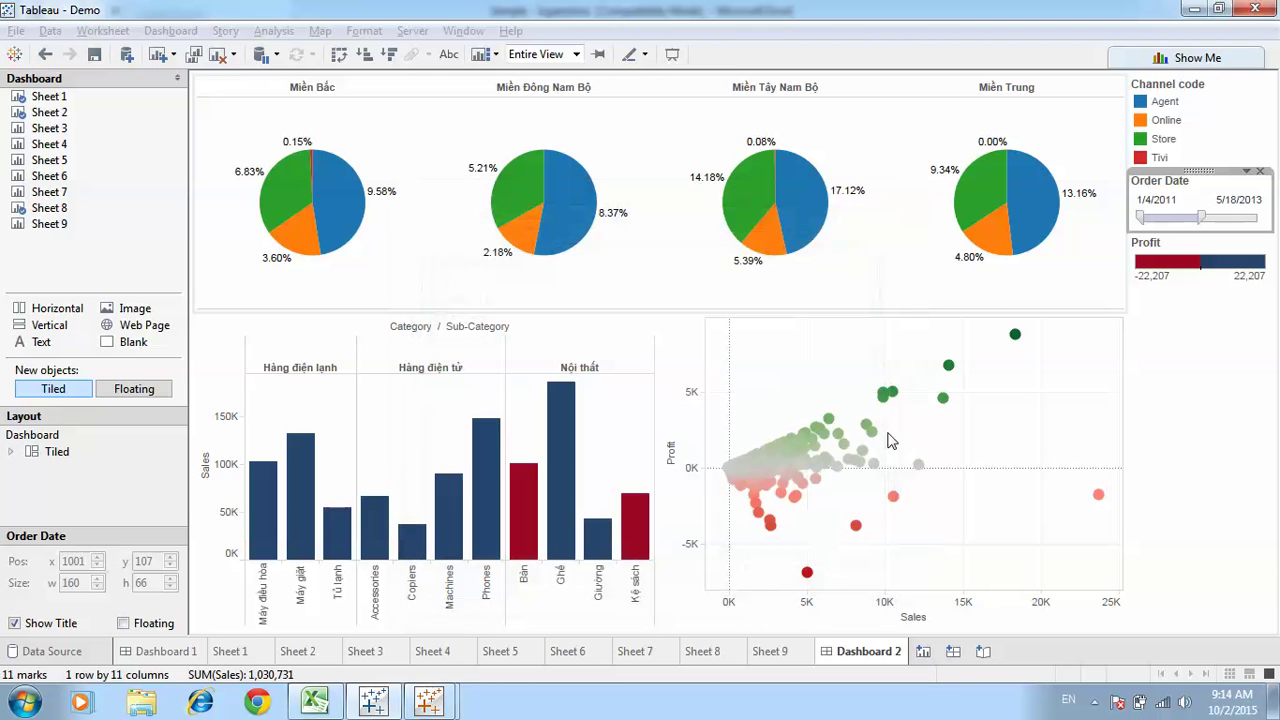
pyautogui.moveTo(1185, 228); pyautogui.dragTo(1207, 225)
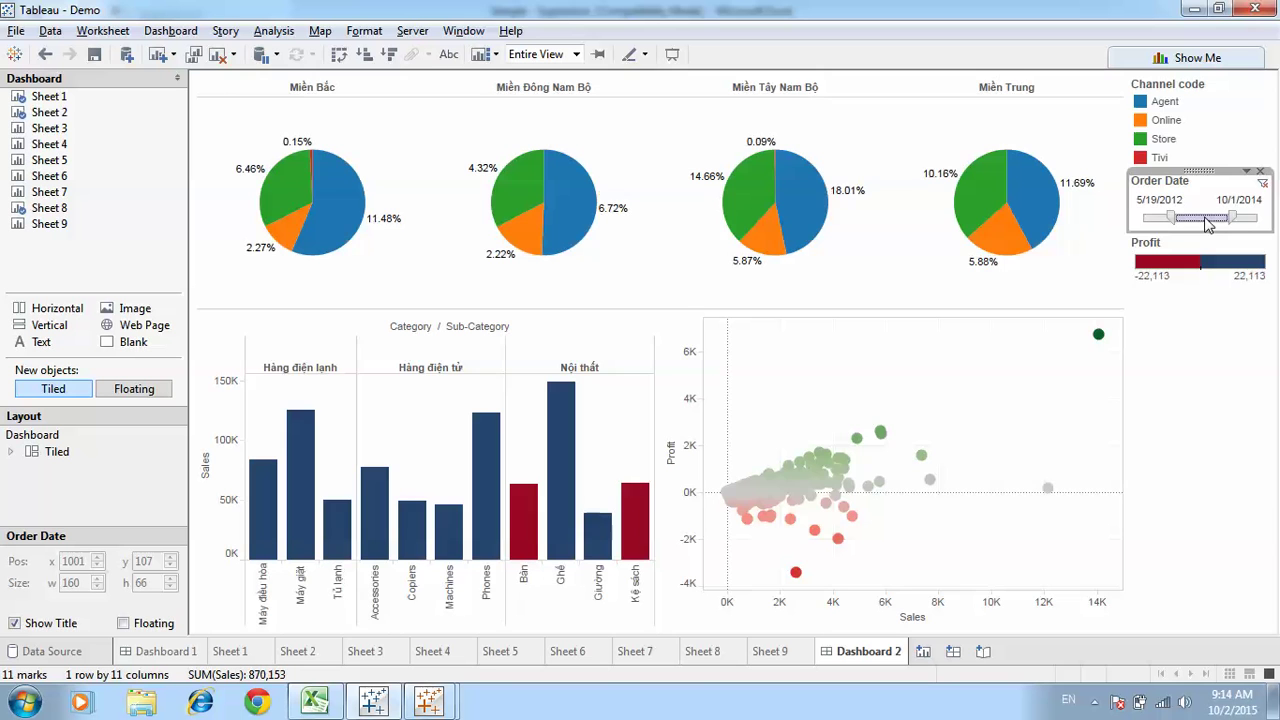
# Use the regional pie chart sheet as a filter for the other dashboard sheets
pyautogui.click(1086, 94)
pyautogui.click(1101, 77)
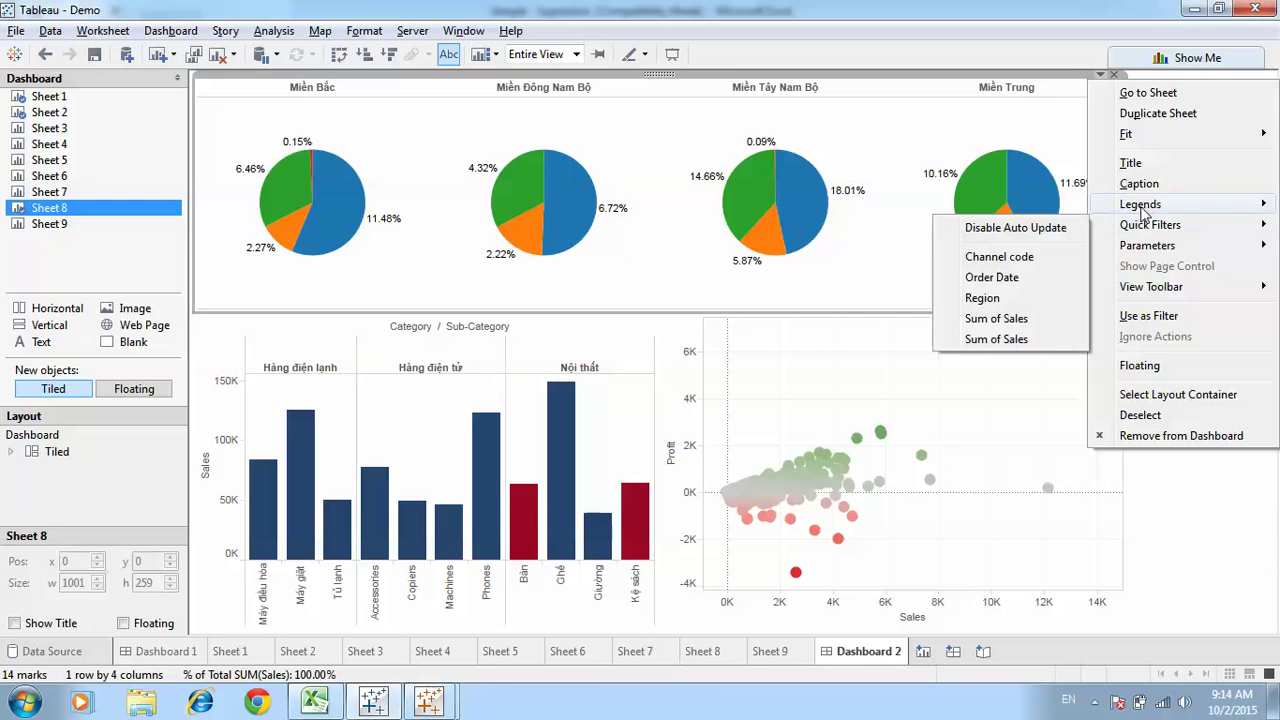
pyautogui.click(1145, 318)
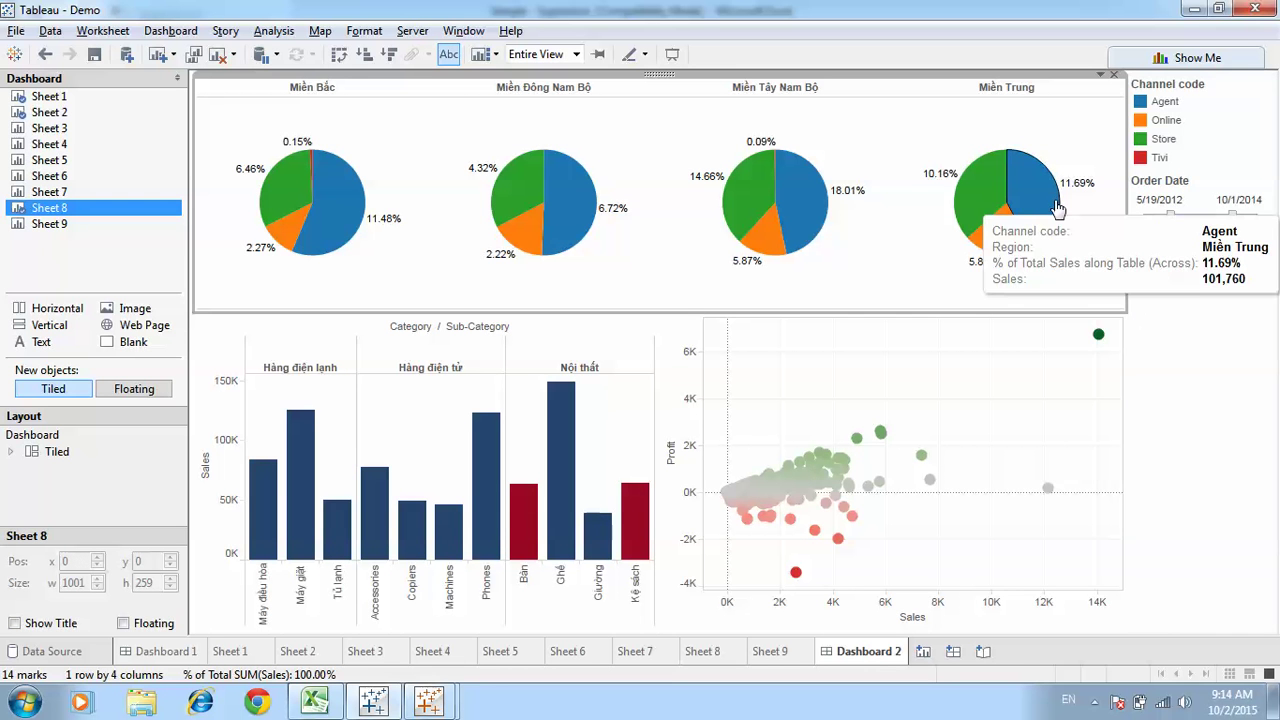
# Test the pie filter with the Agent, Store and Online slices of Miền Trung, and clear the selection
pyautogui.click(1030, 200)
pyautogui.click(980, 193)
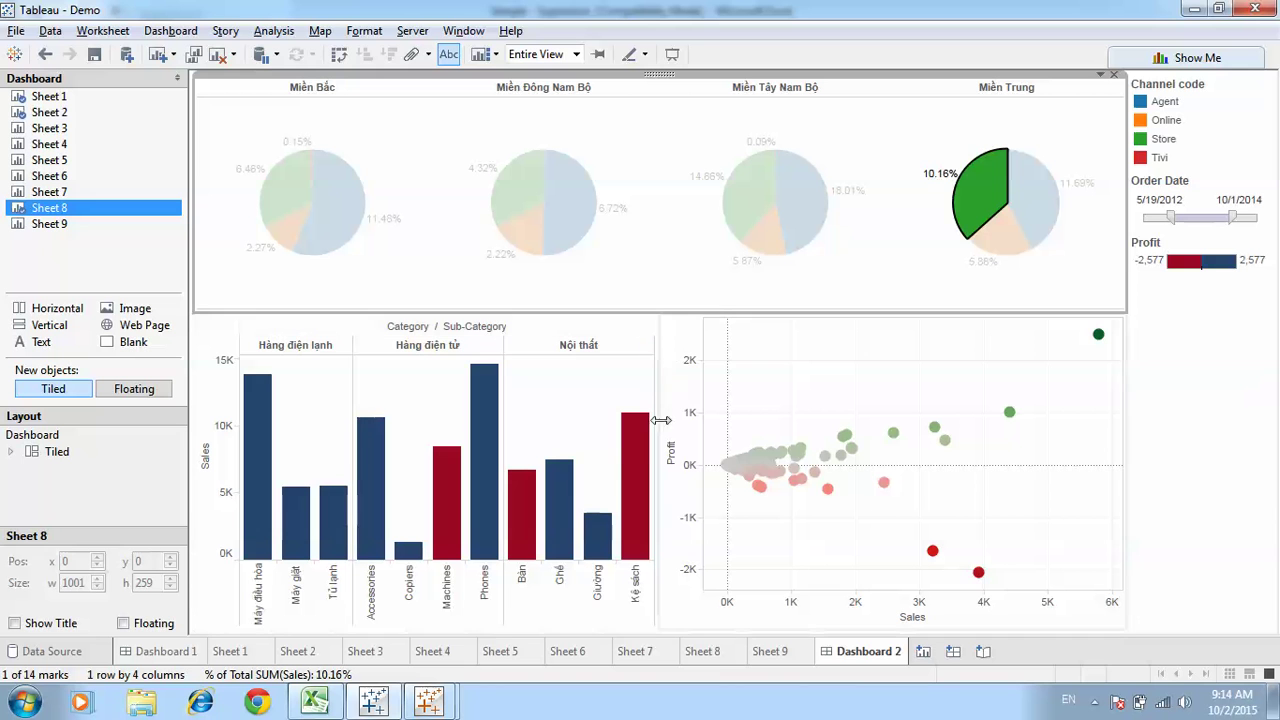
pyautogui.click(984, 240)
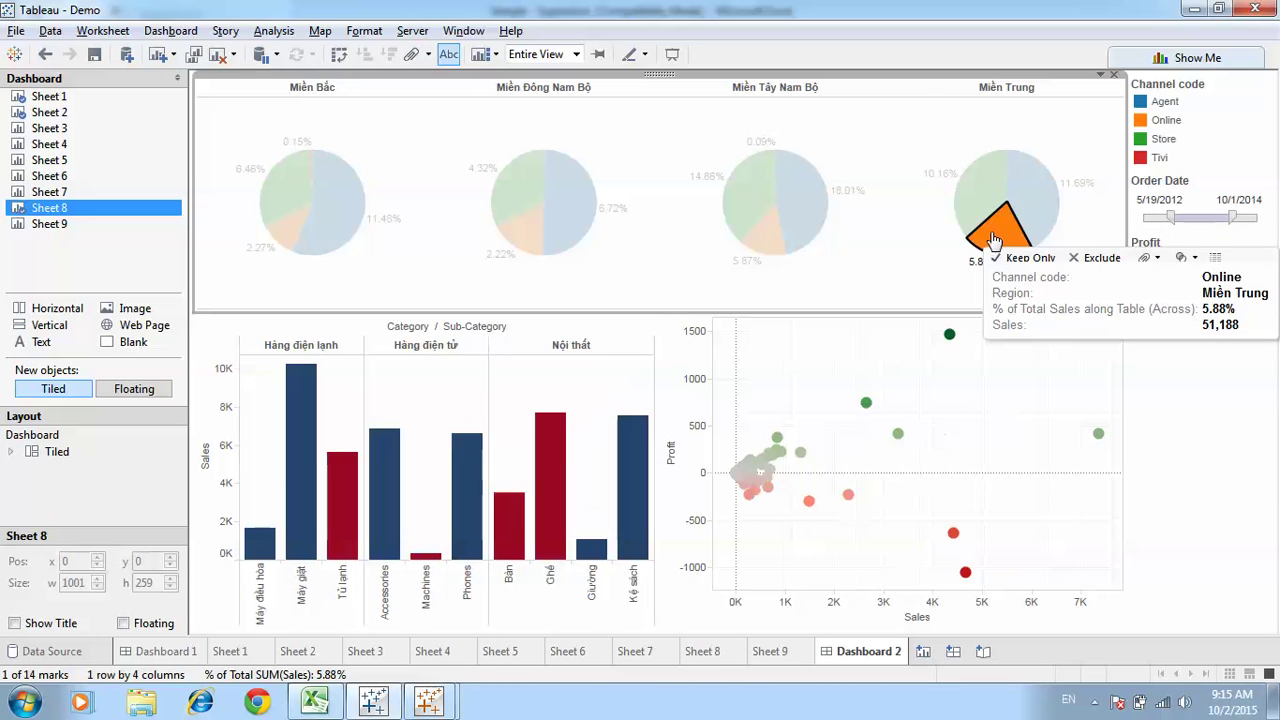
pyautogui.click(980, 210)
pyautogui.click(900, 240)
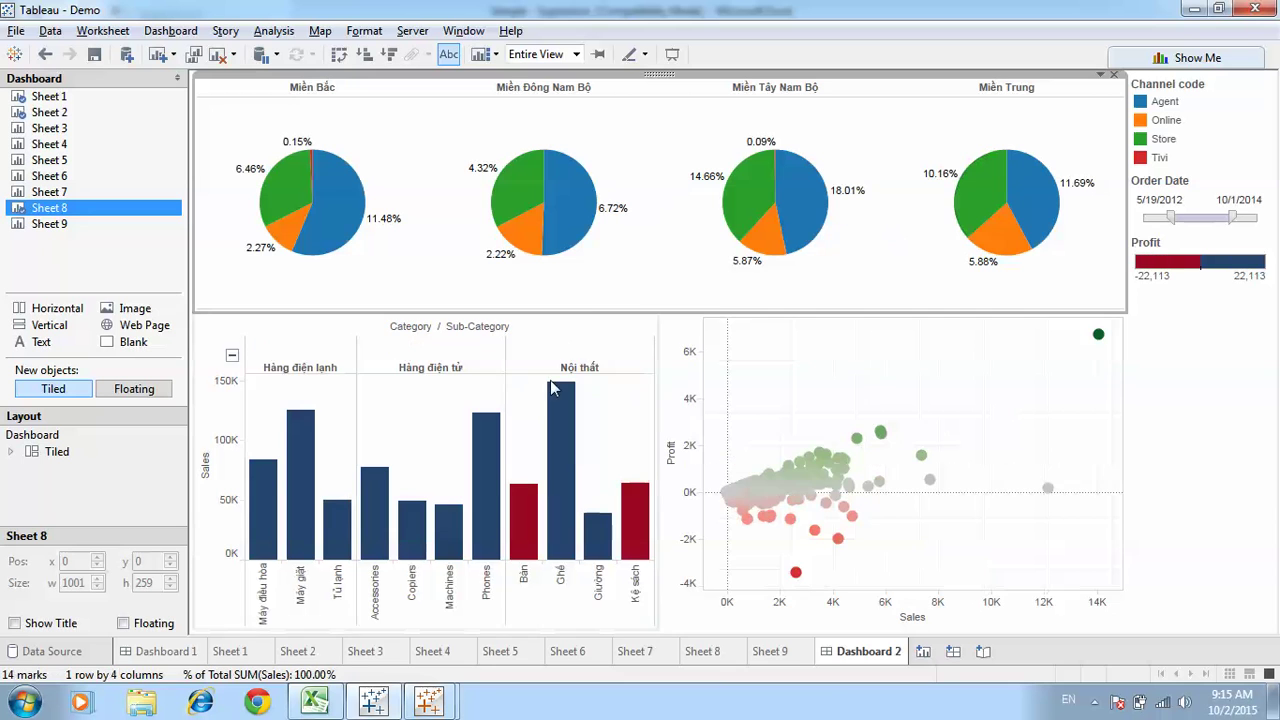
# Use the Category and Sub-Category bar chart as a filter for the dashboard
pyautogui.click(628, 318)
pyautogui.click(631, 315)
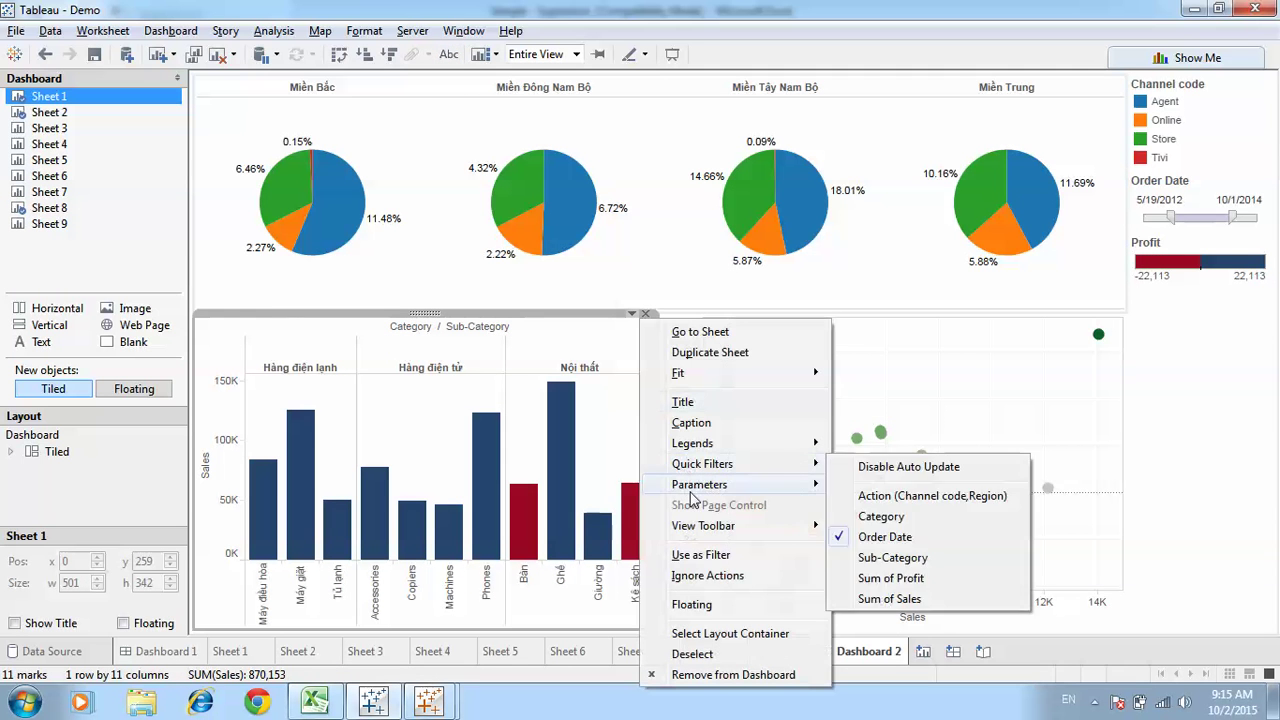
pyautogui.click(690, 555)
# Filter the dashboard by each category header in the bar chart in turn, ending with Hàng điện lạnh
pyautogui.click(303, 367)
pyautogui.click(414, 366)
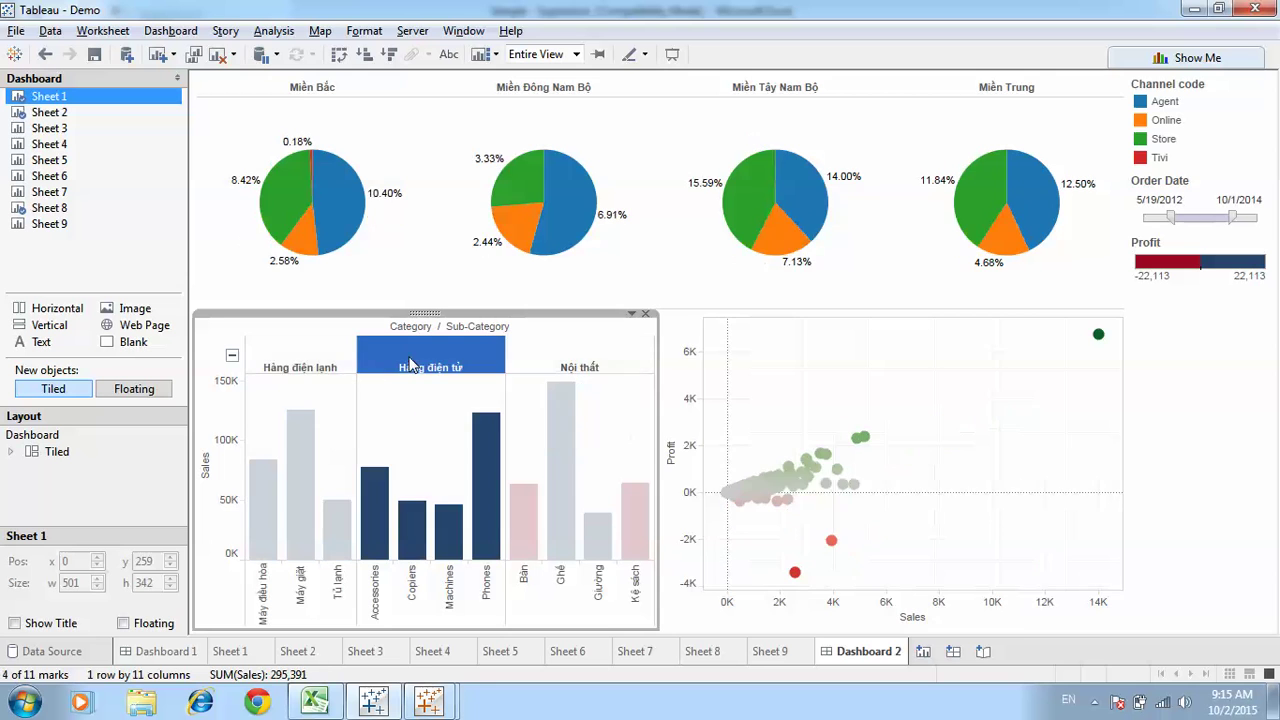
pyautogui.click(560, 366)
pyautogui.click(315, 347)
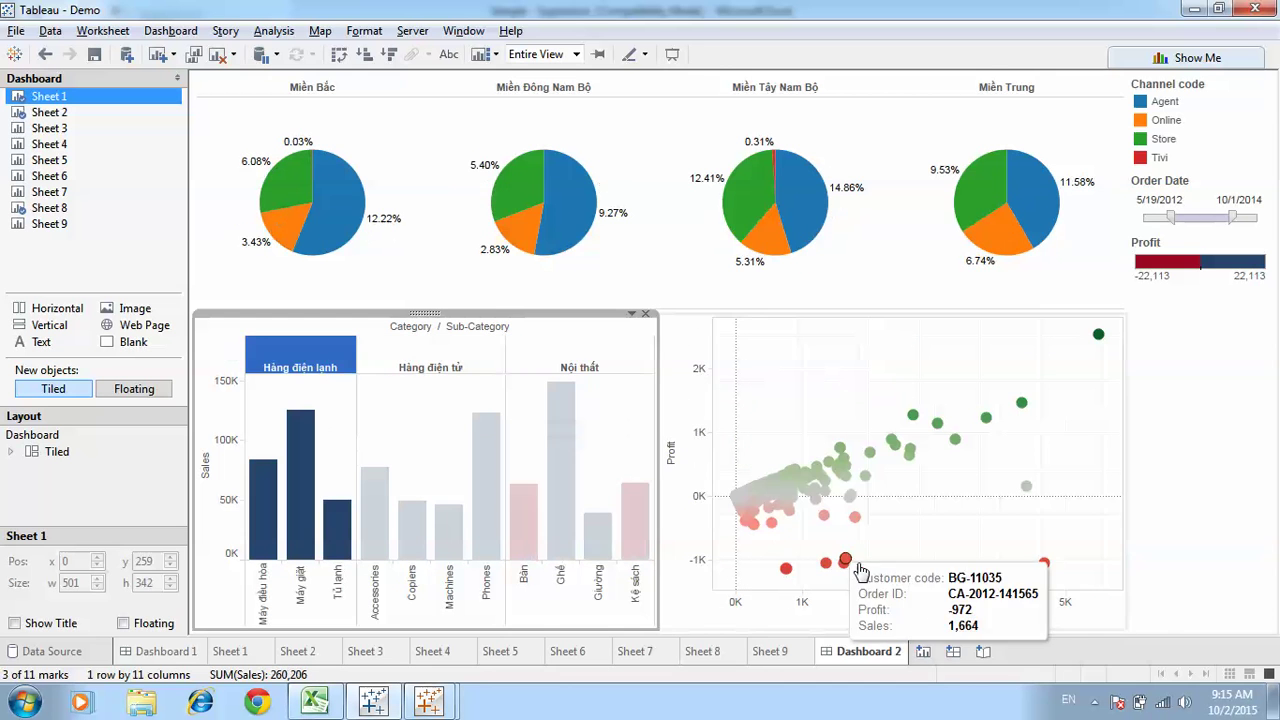
# Create a new dashboard and place the Sheet 4 table on it
pyautogui.click(953, 654)
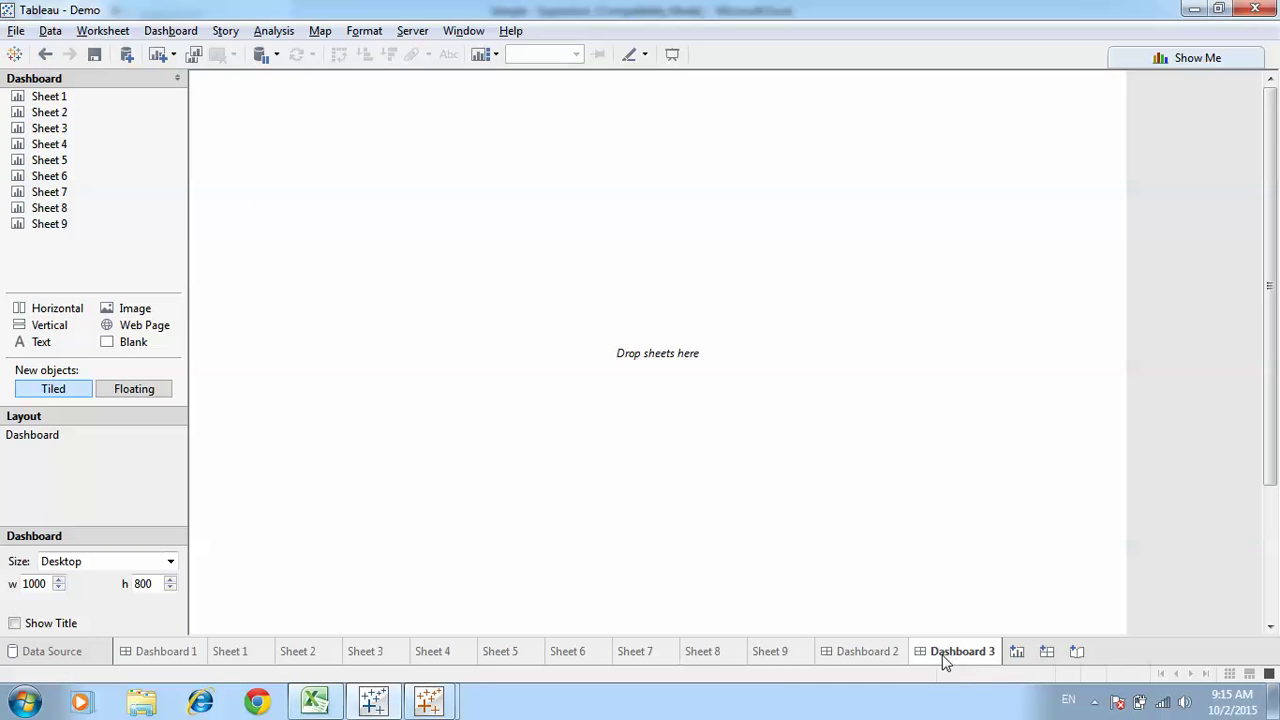
pyautogui.doubleClick(101, 131)
pyautogui.moveTo(97, 147)
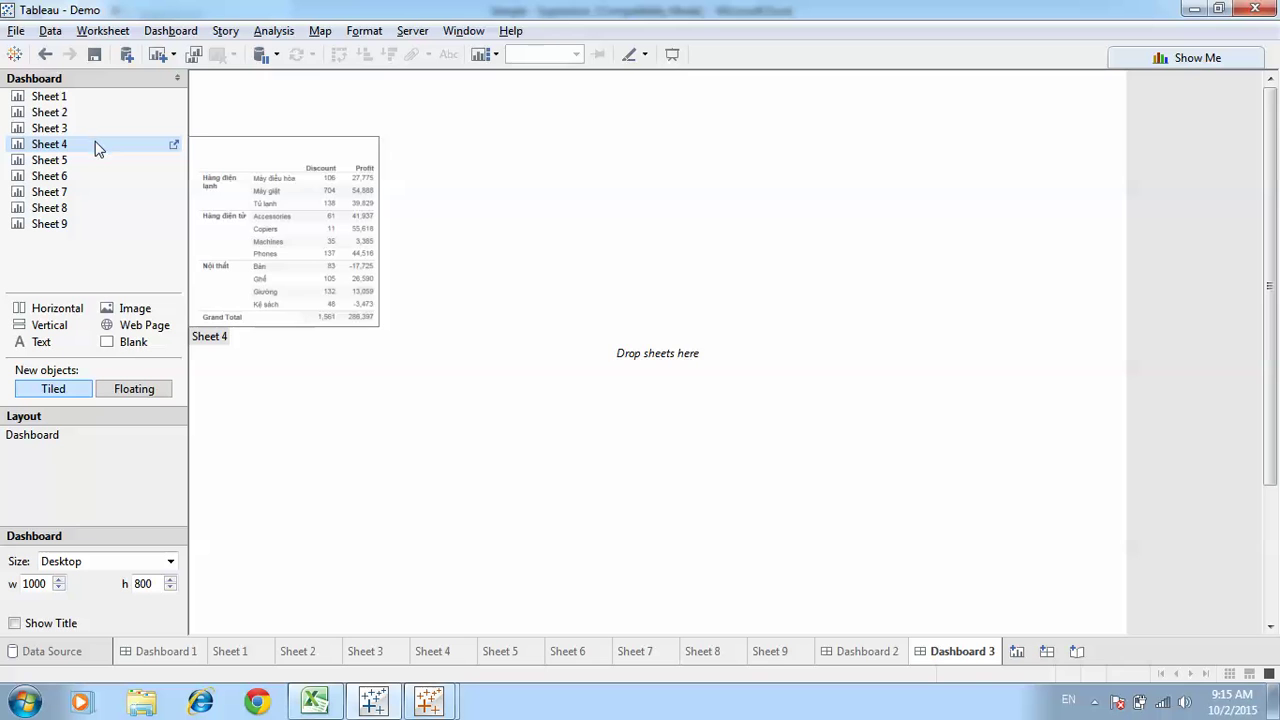
pyautogui.moveTo(97, 147); pyautogui.dragTo(543, 252)
# Return to Dashboard 2 and clear the Hàng điện lạnh selection in the category bar chart
pyautogui.click(838, 661)
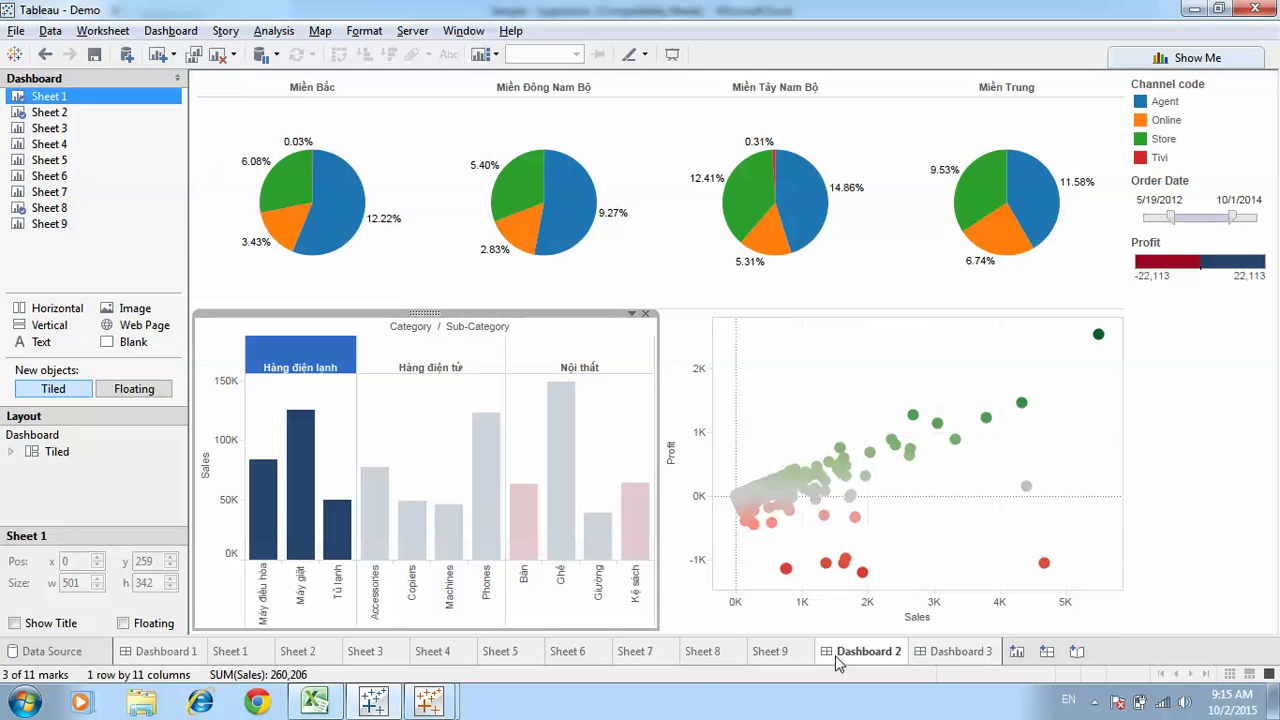
pyautogui.click(378, 163)
pyautogui.click(213, 135)
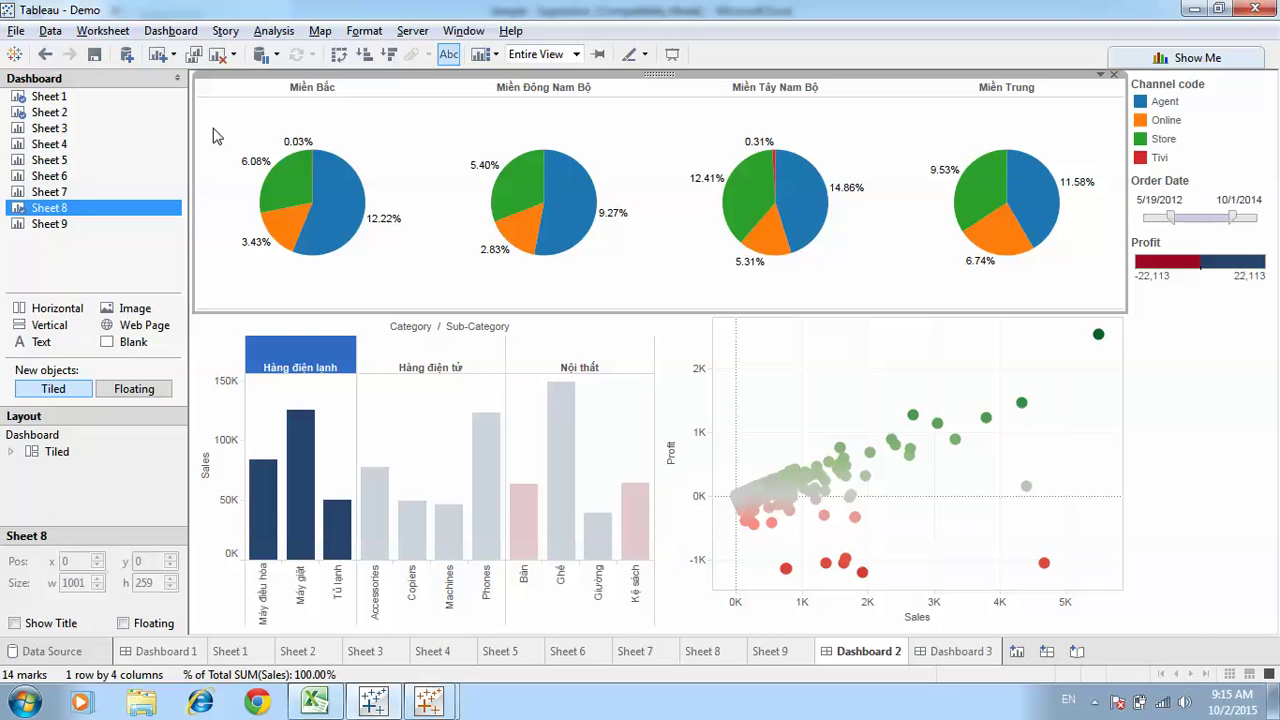
pyautogui.click(225, 337)
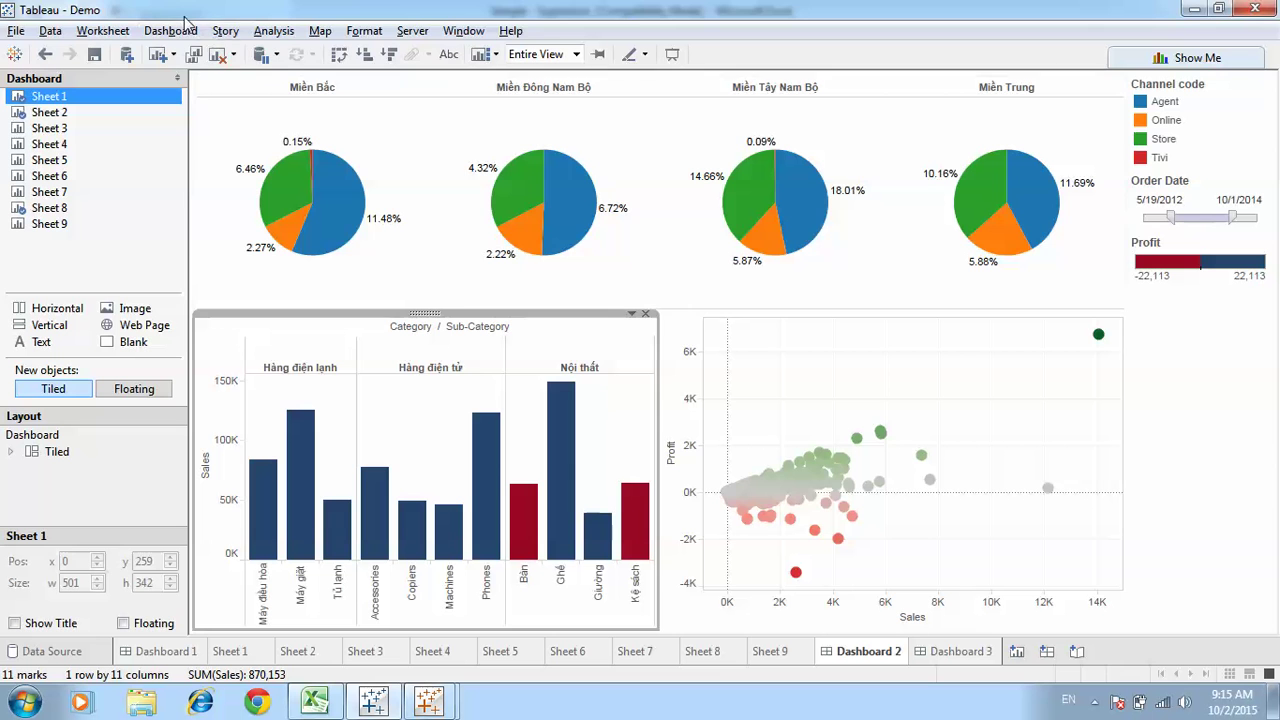
# Add a menu-run filter action to Dashboard 2 with only Sheet 1 as source and Sheet 4 on Dashboard 3 as target
pyautogui.click(170, 31)
pyautogui.click(191, 194)
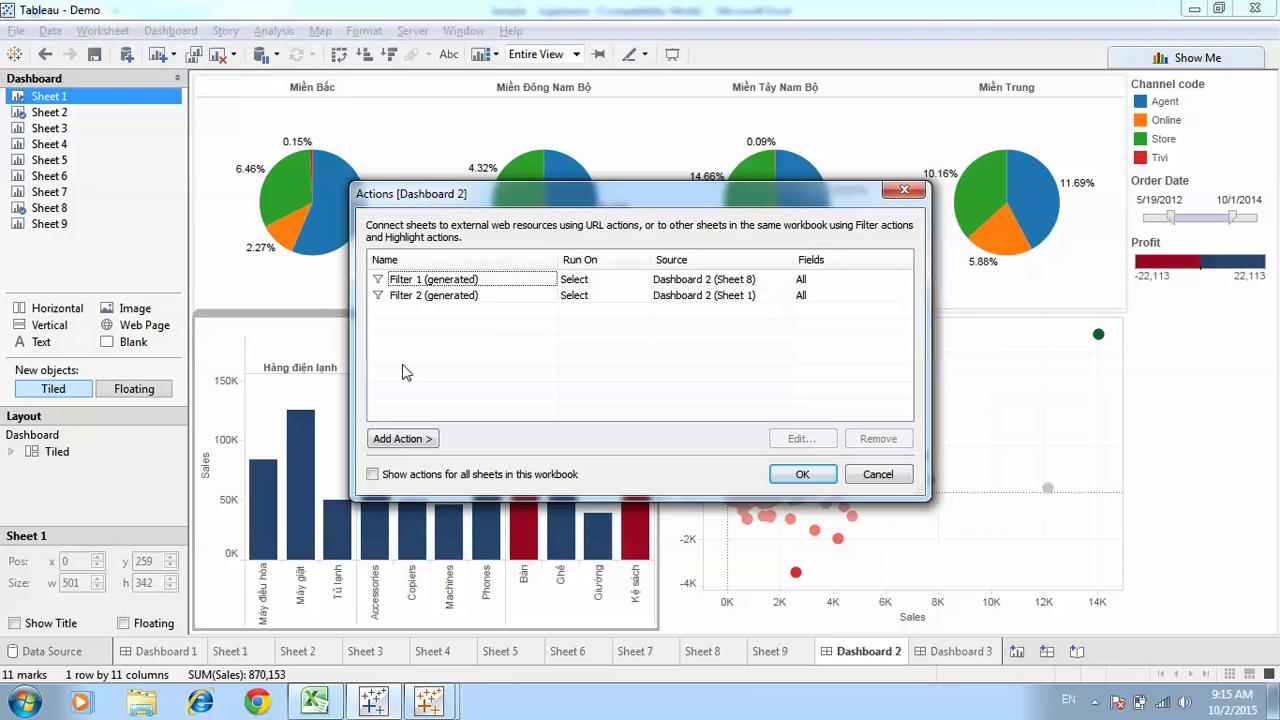
pyautogui.click(400, 439)
pyautogui.click(456, 478)
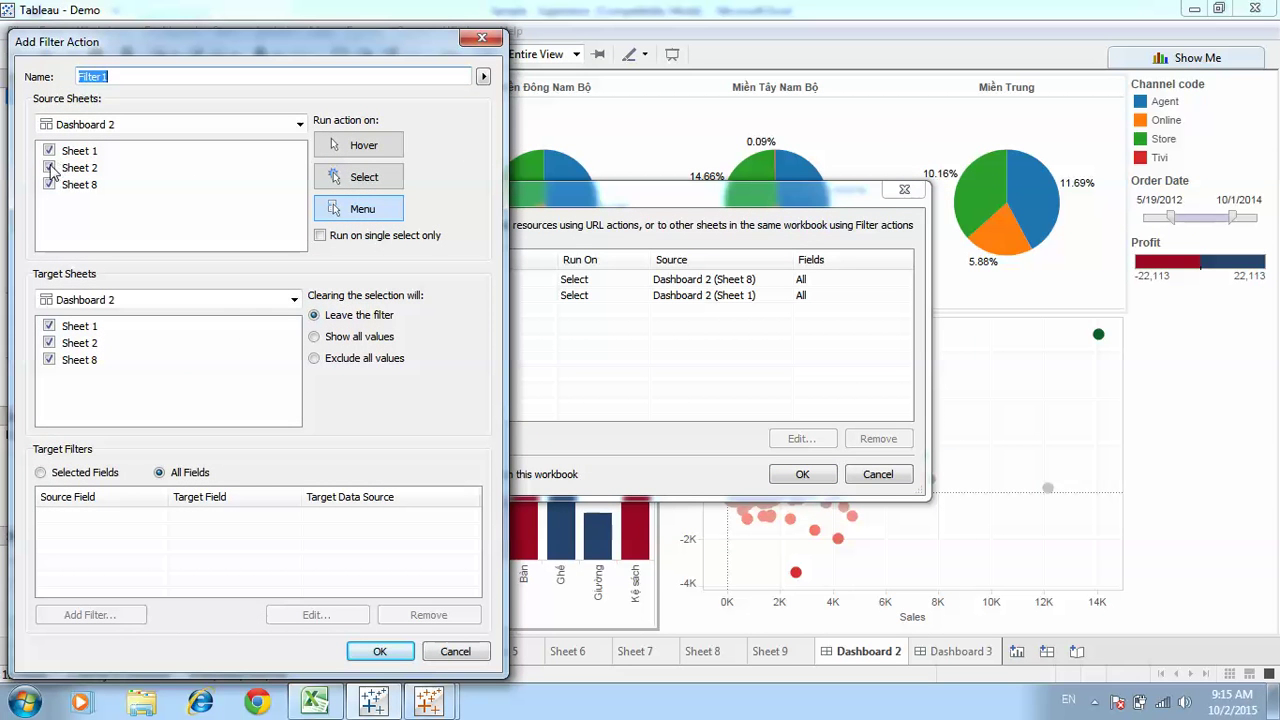
pyautogui.click(49, 167)
pyautogui.click(49, 184)
pyautogui.click(294, 299)
pyautogui.click(123, 353)
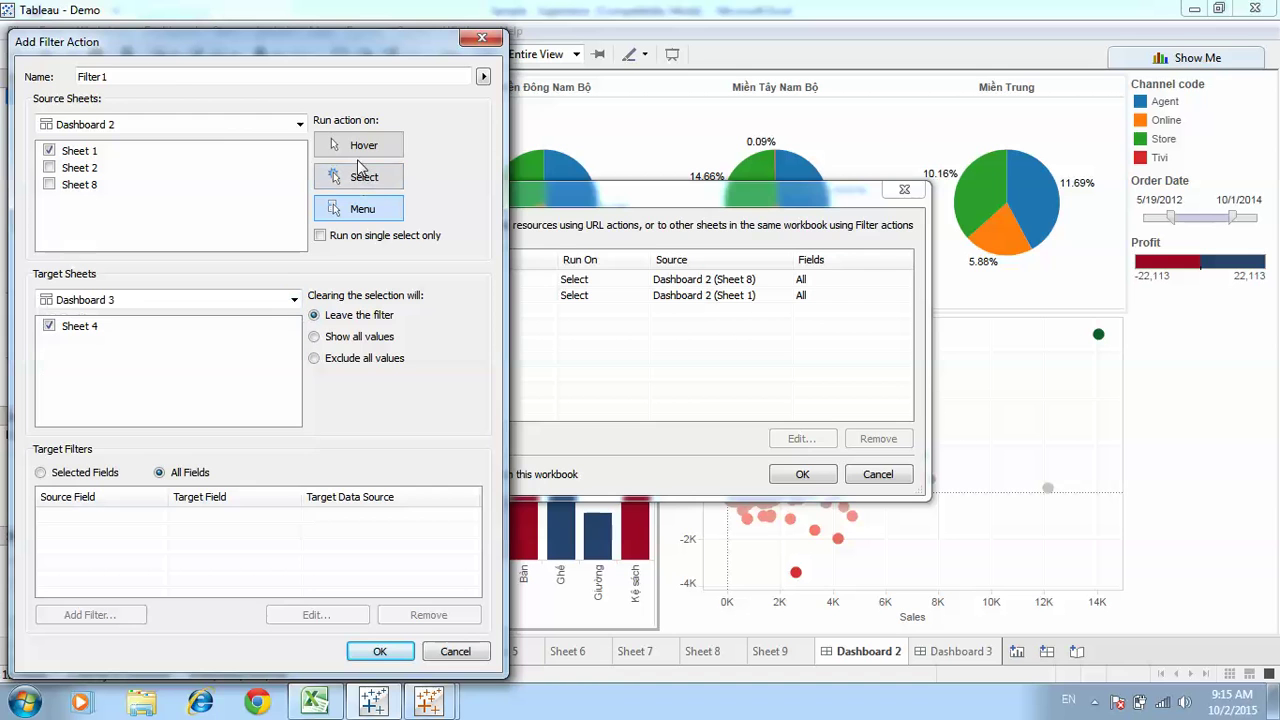
# Name the filter action "Drill thought detail" and save the dashboard actions
pyautogui.moveTo(160, 77); pyautogui.dragTo(3, 78)
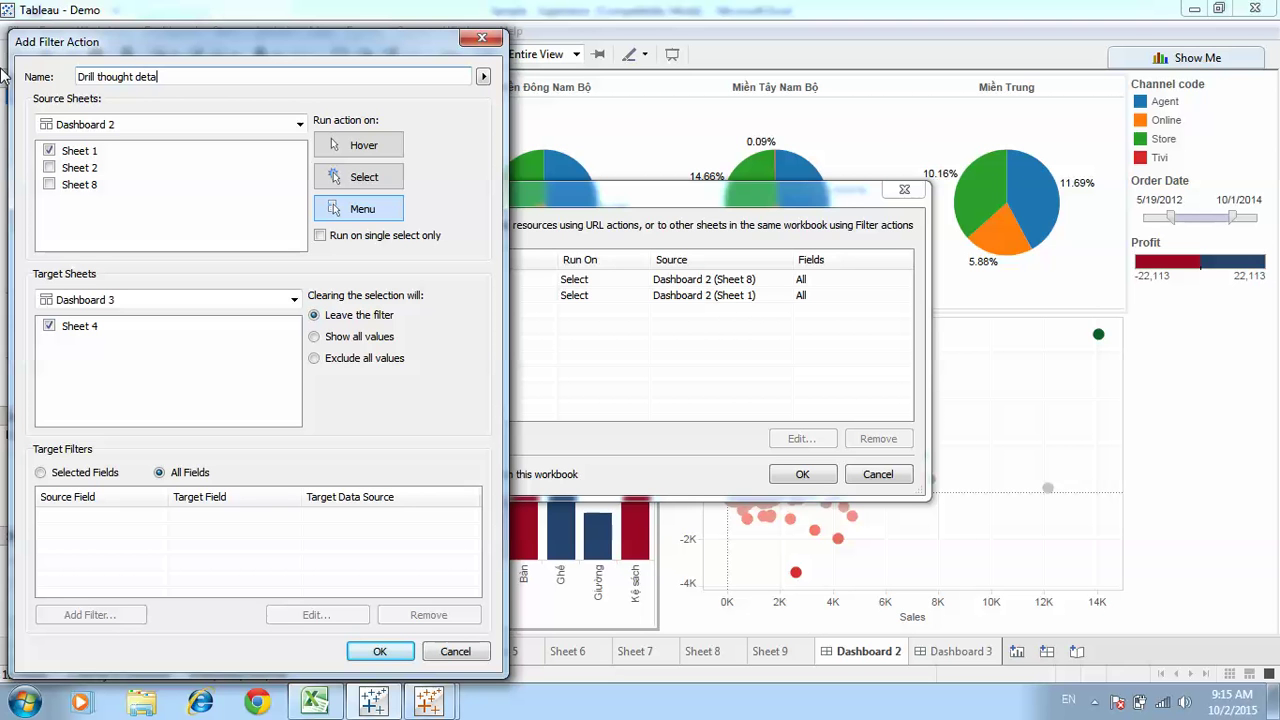
pyautogui.click(360, 651)
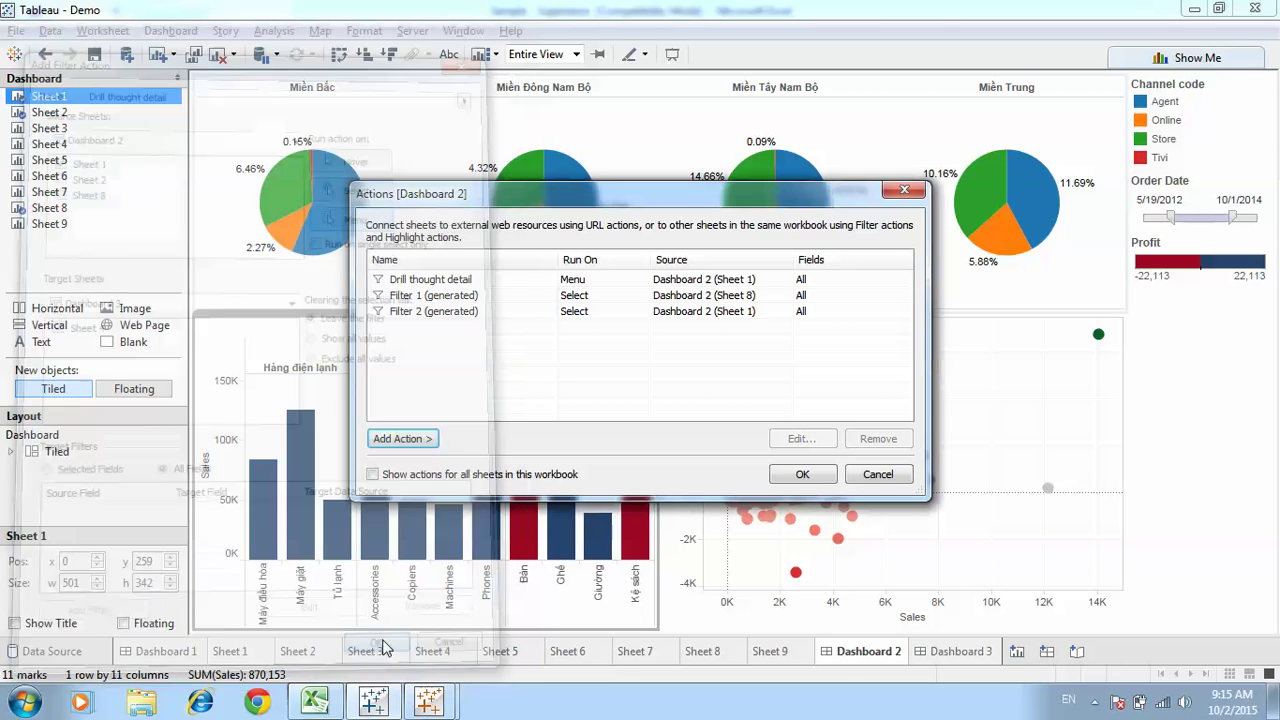
pyautogui.click(802, 474)
# Test the Drill thought detail action twice from the Hàng điện lạnh category header on Dashboard 2
pyautogui.click(300, 367)
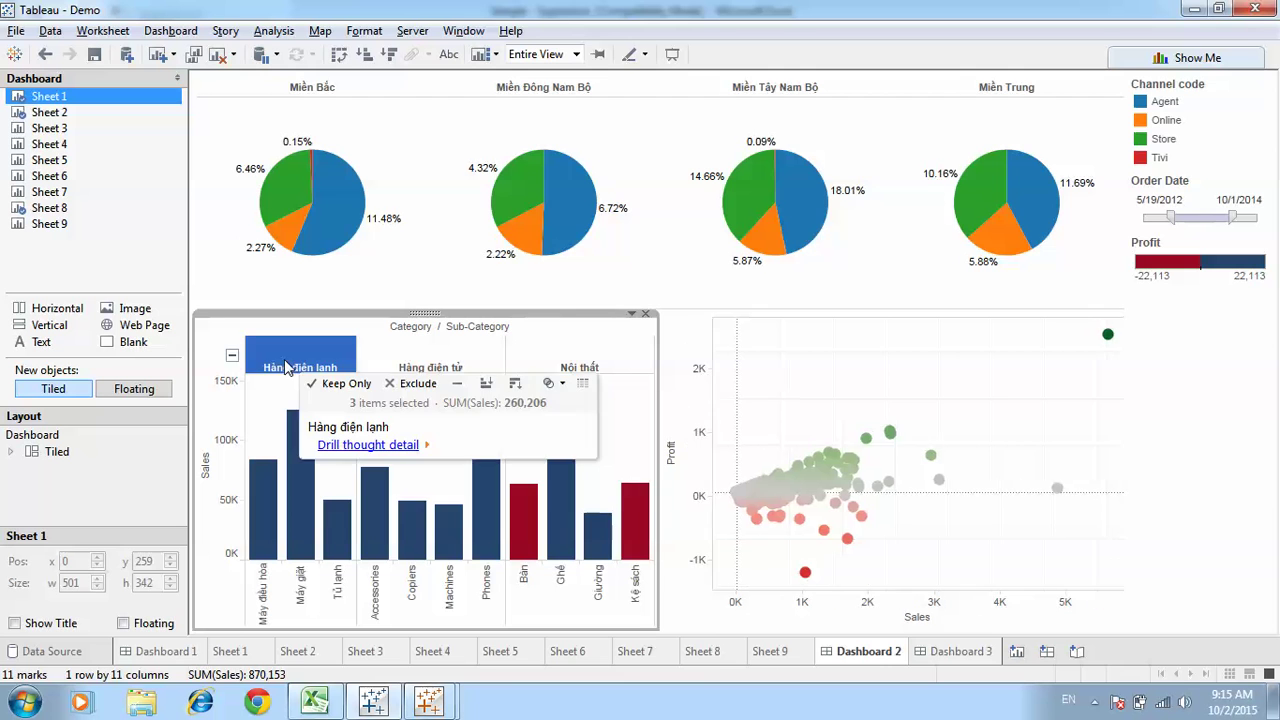
pyautogui.click(350, 446)
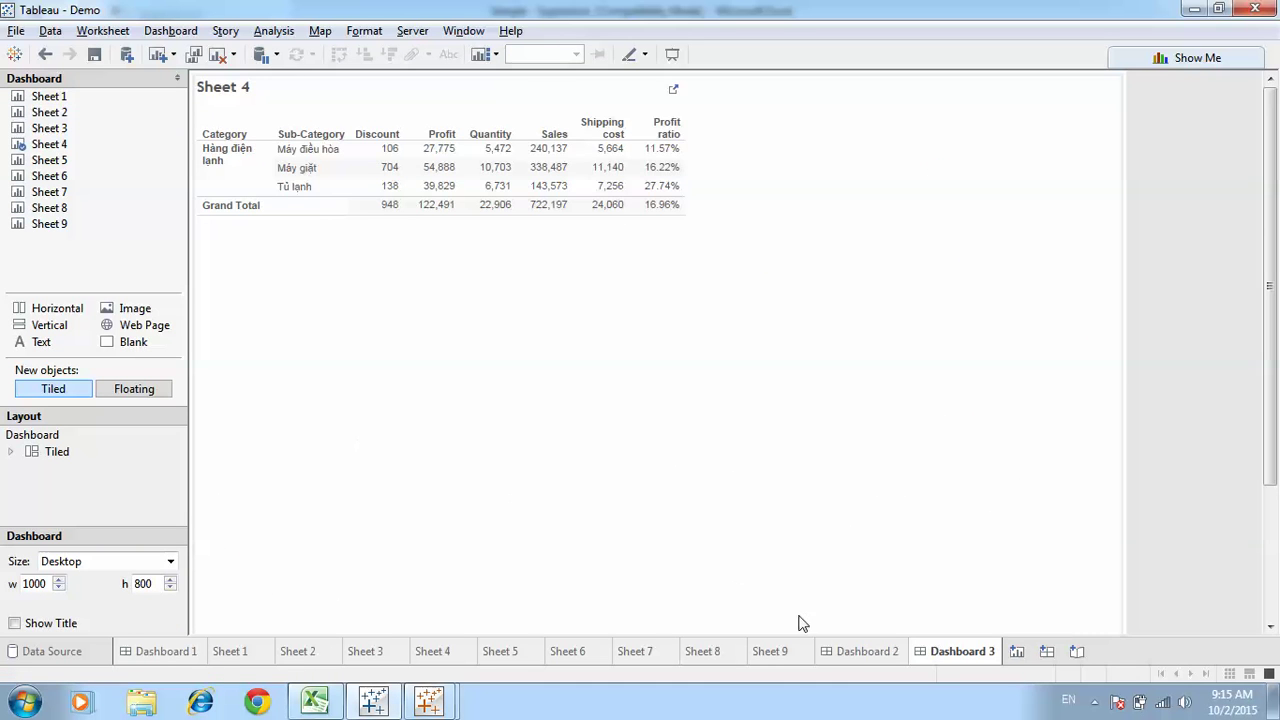
pyautogui.click(862, 651)
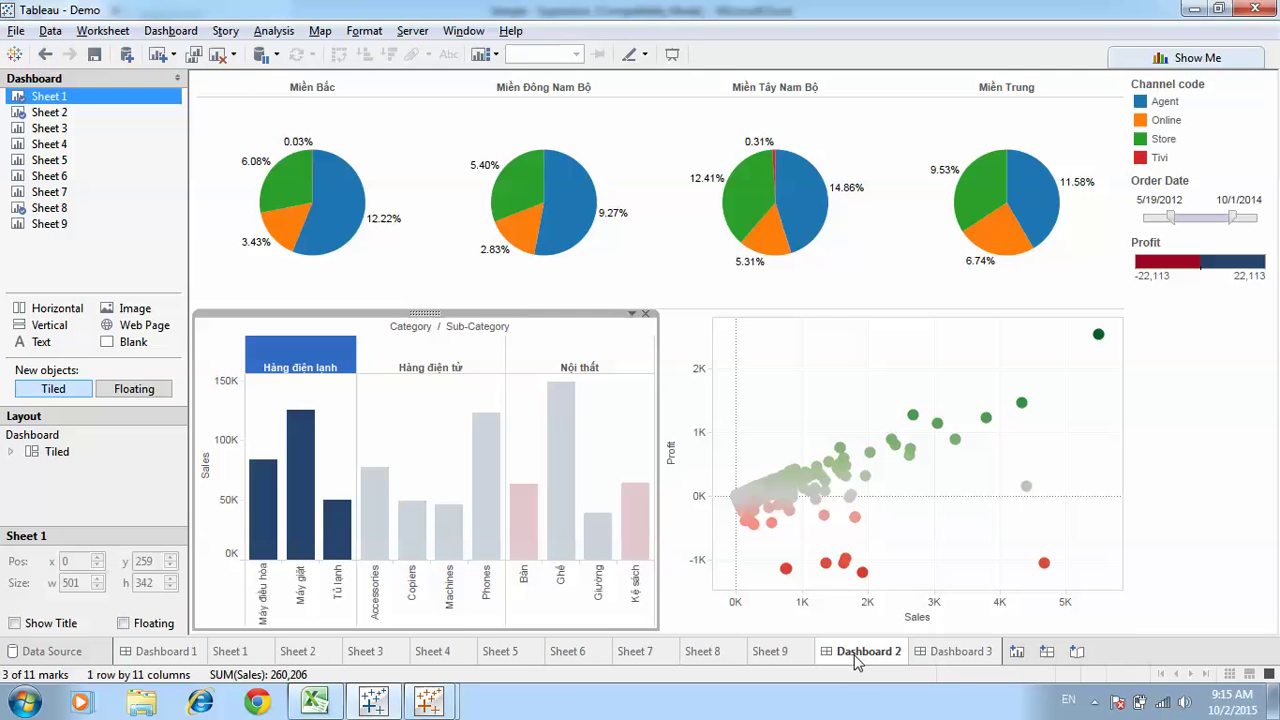
pyautogui.click(311, 350)
pyautogui.click(322, 366)
pyautogui.click(368, 449)
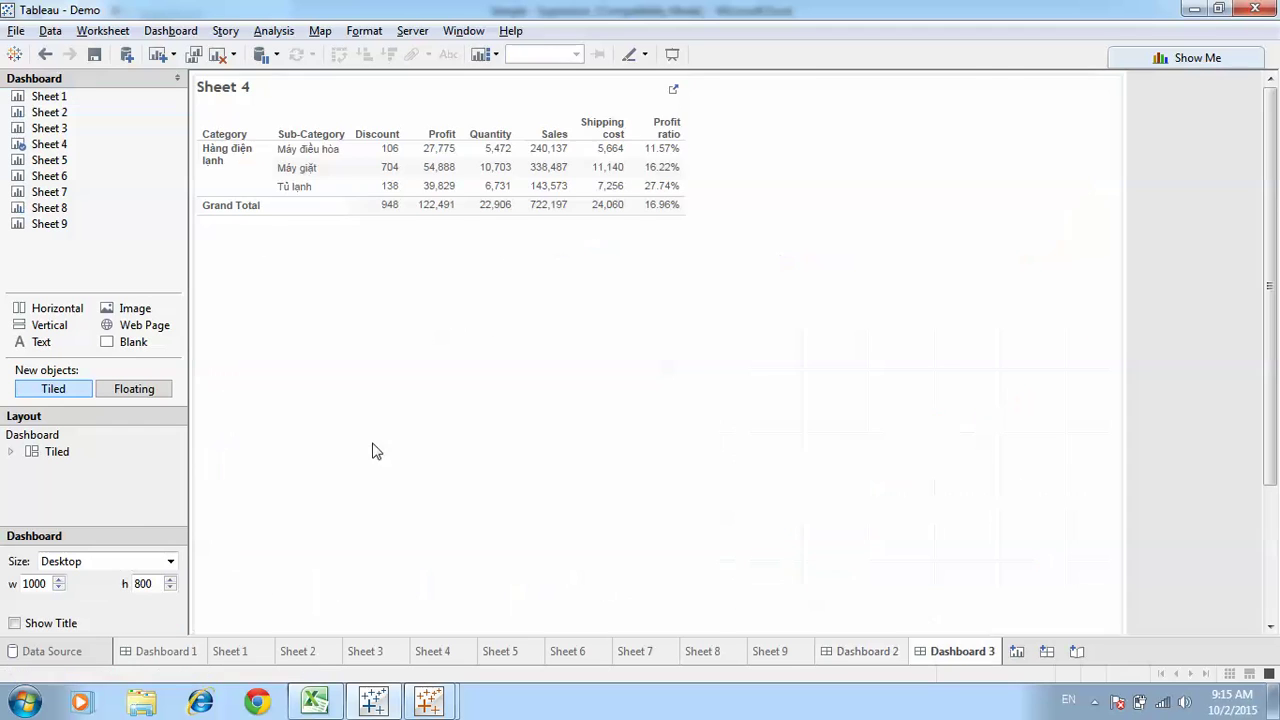
# Create a new story with Dashboard 2 as its first story point
pyautogui.click(1076, 652)
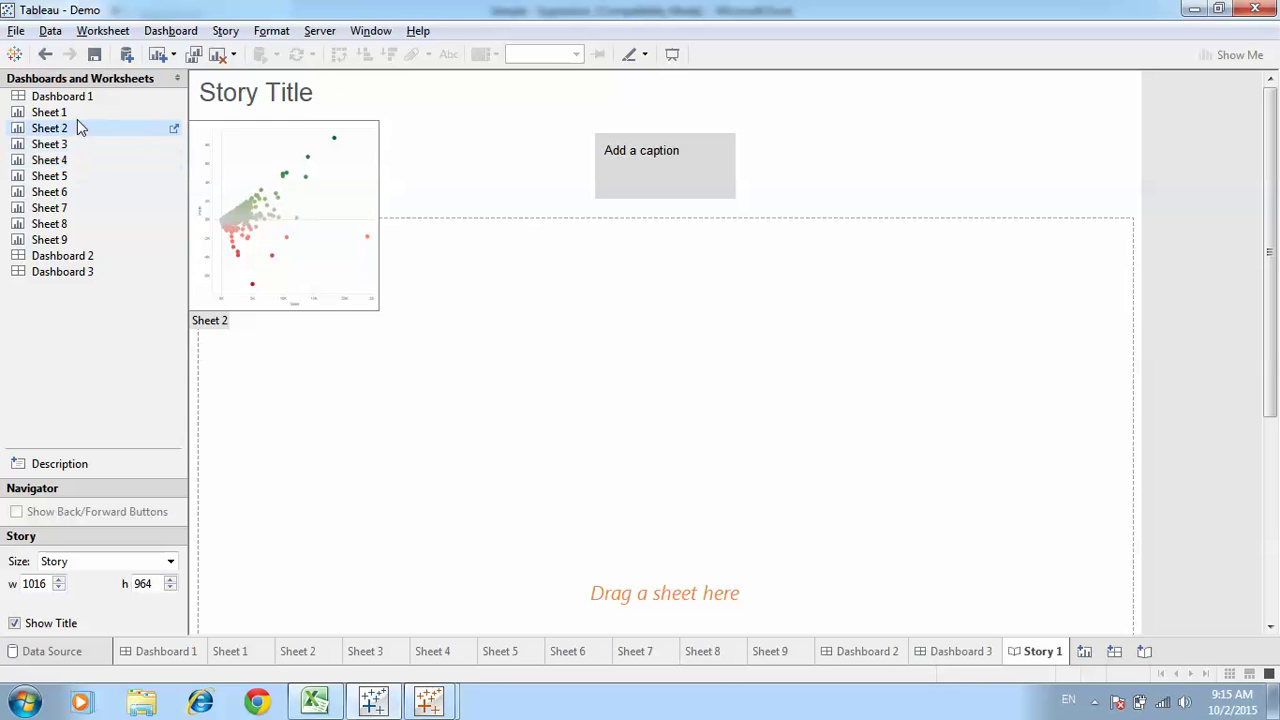
pyautogui.moveTo(74, 115)
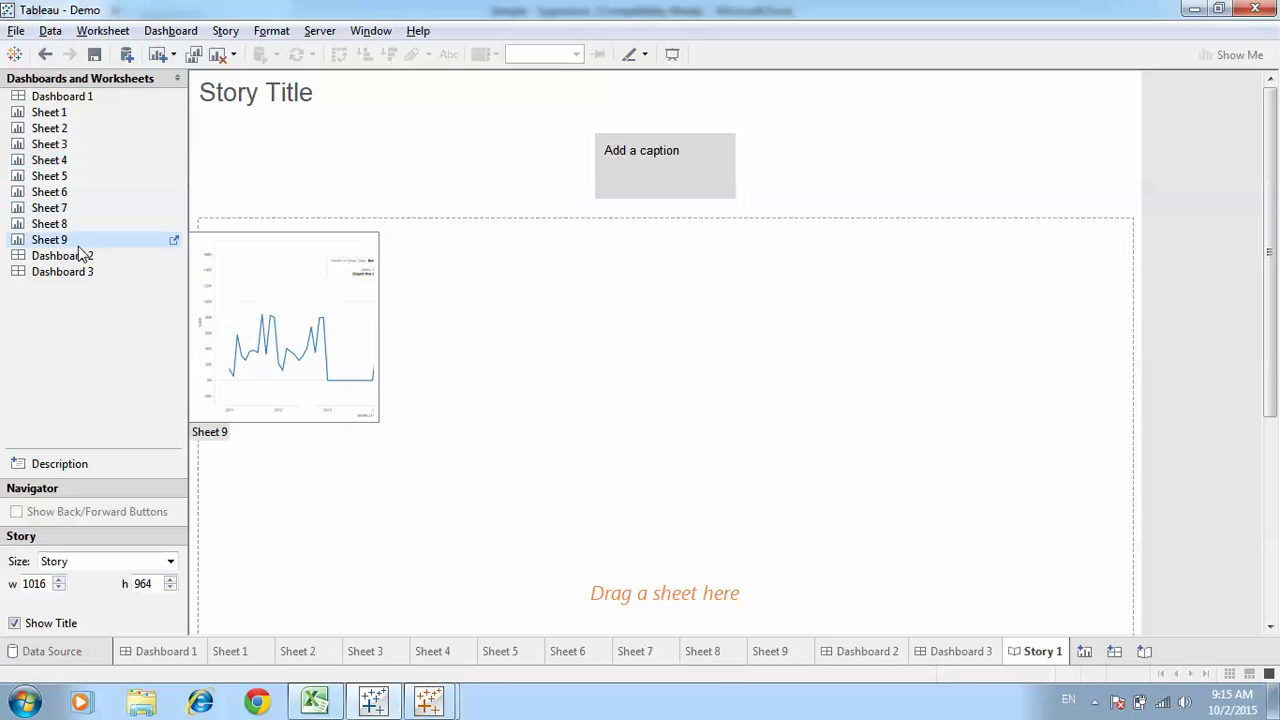
pyautogui.moveTo(70, 256); pyautogui.dragTo(440, 304)
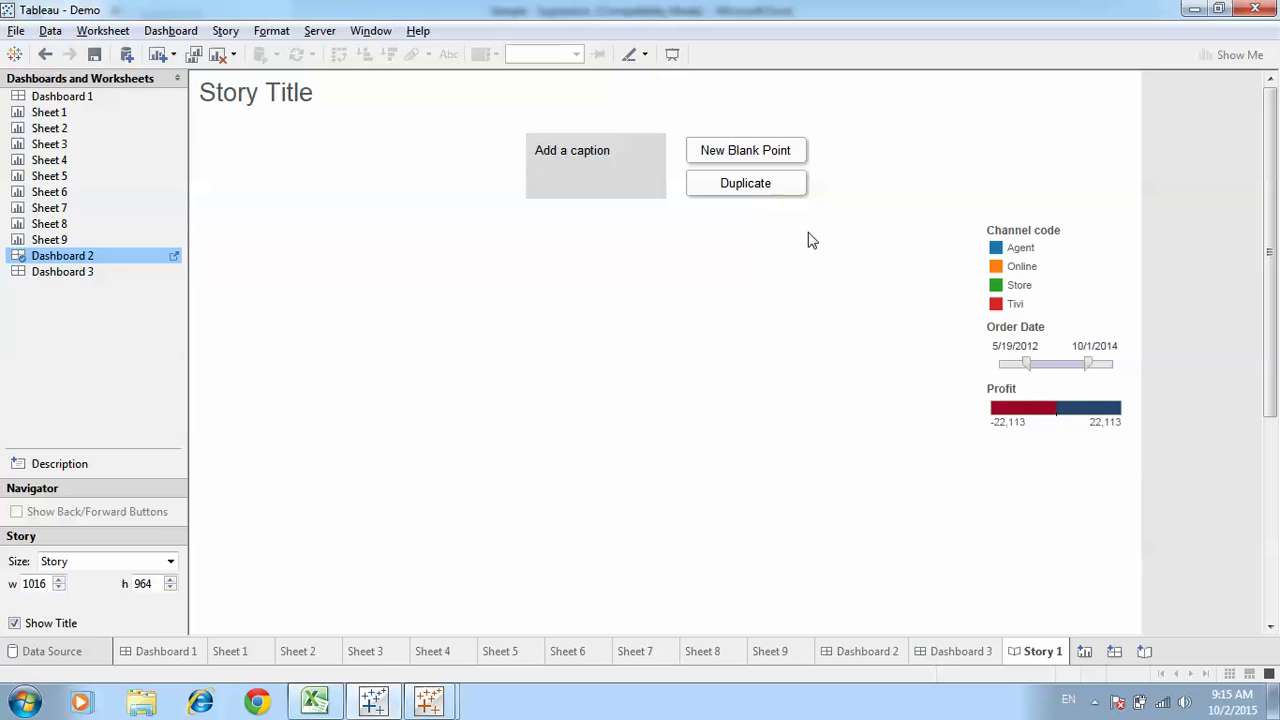
# Add two blank story points and fill them with Sheet 5 and Sheet 6
pyautogui.click(777, 158)
pyautogui.moveTo(46, 166)
pyautogui.moveTo(55, 176); pyautogui.dragTo(510, 306)
pyautogui.click(822, 155)
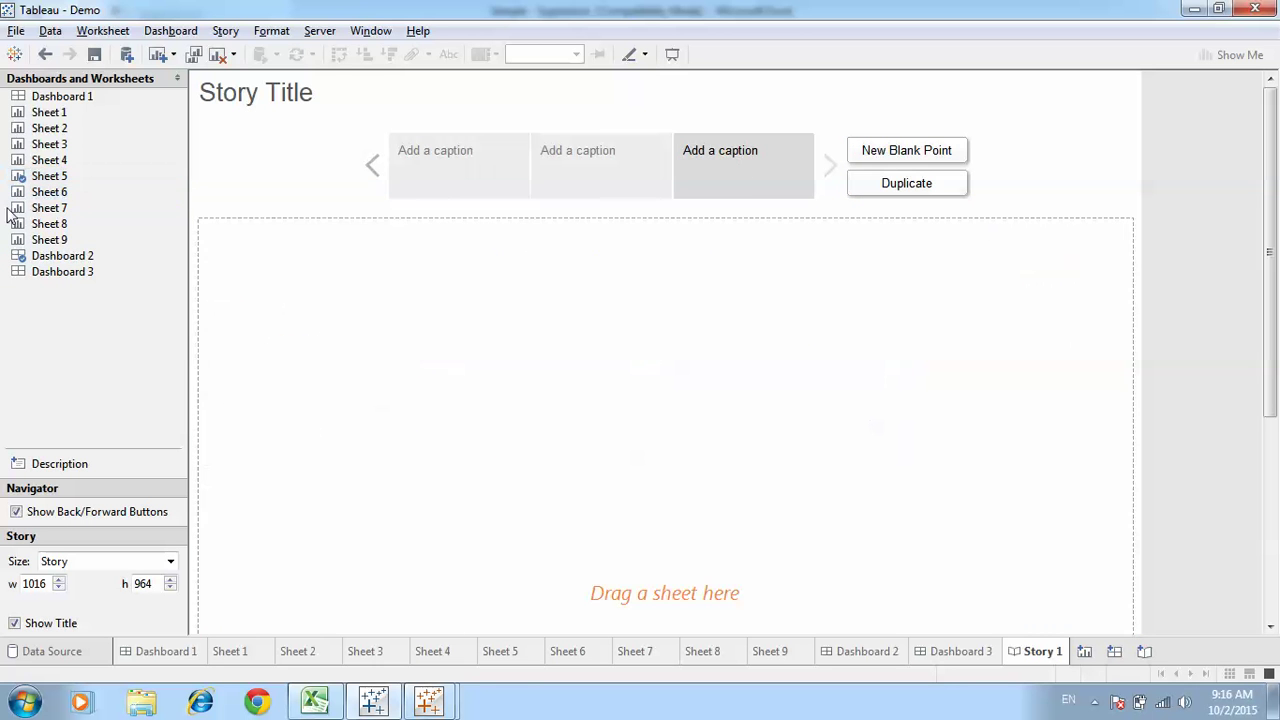
pyautogui.moveTo(50, 191); pyautogui.dragTo(651, 331)
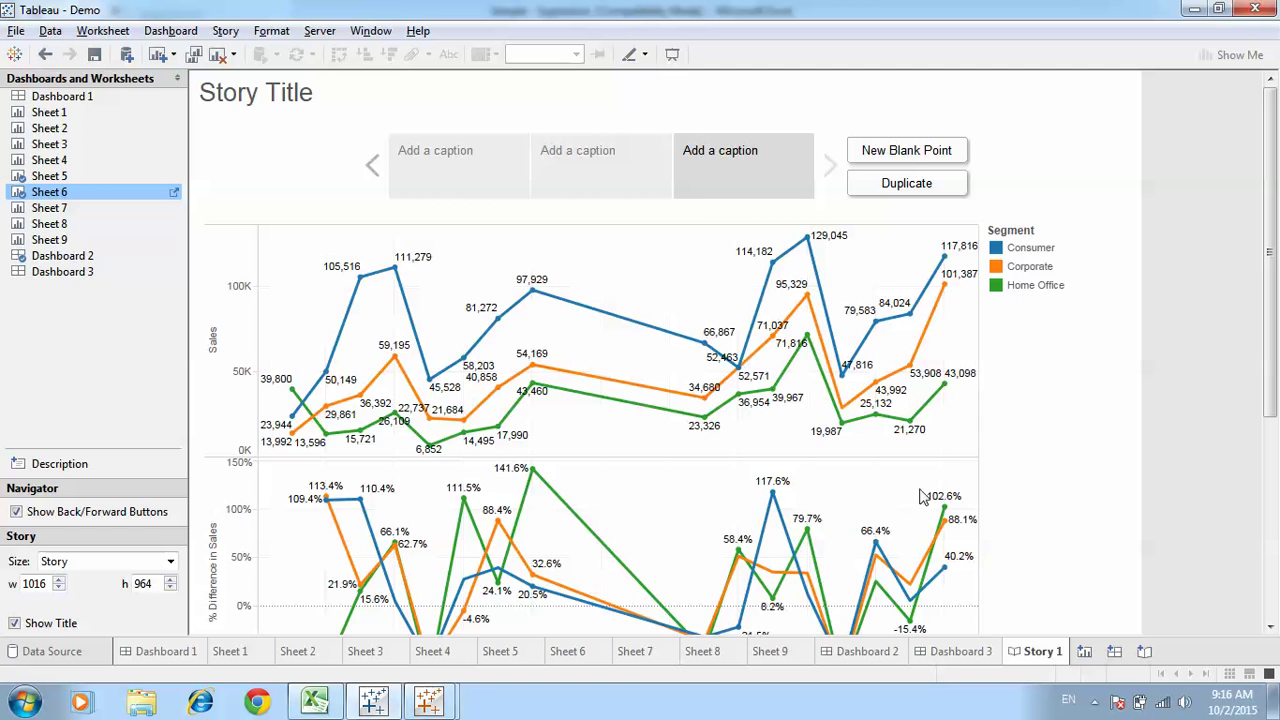
# Caption the first story point "doanh số các vùng" and the second "KPI theo dõi profit ratio"
pyautogui.click(565, 160)
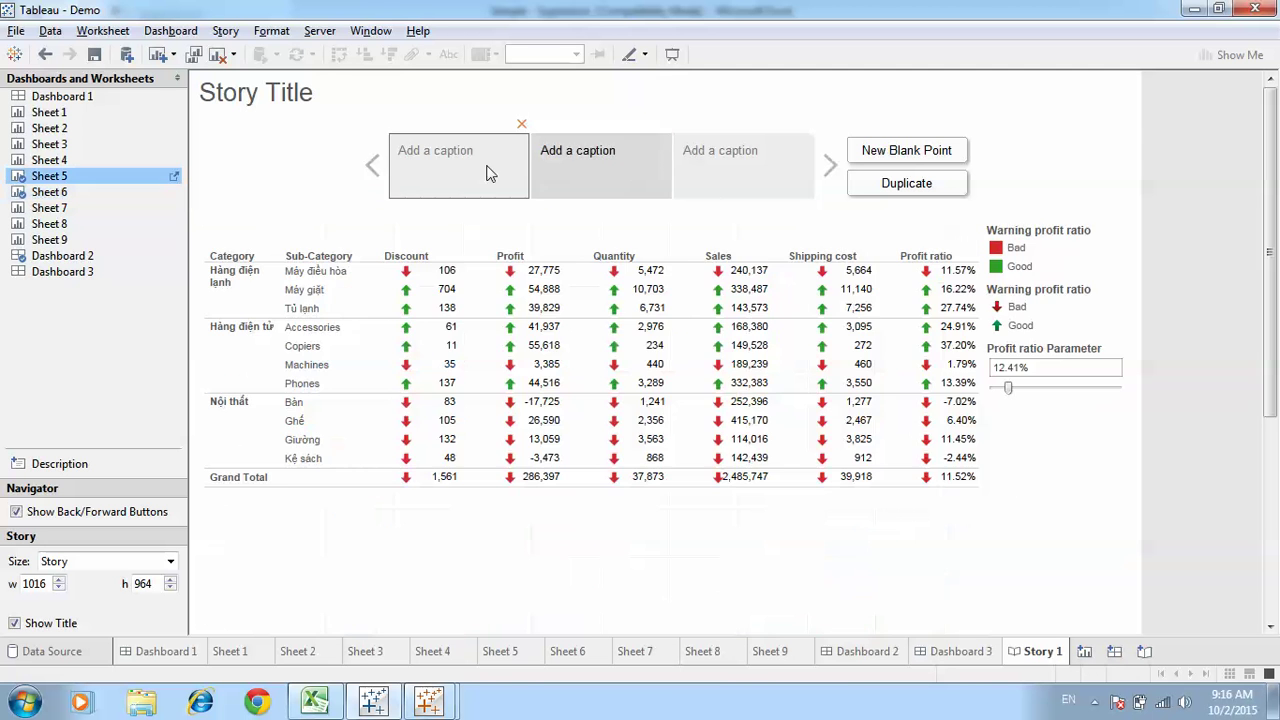
pyautogui.click(488, 167)
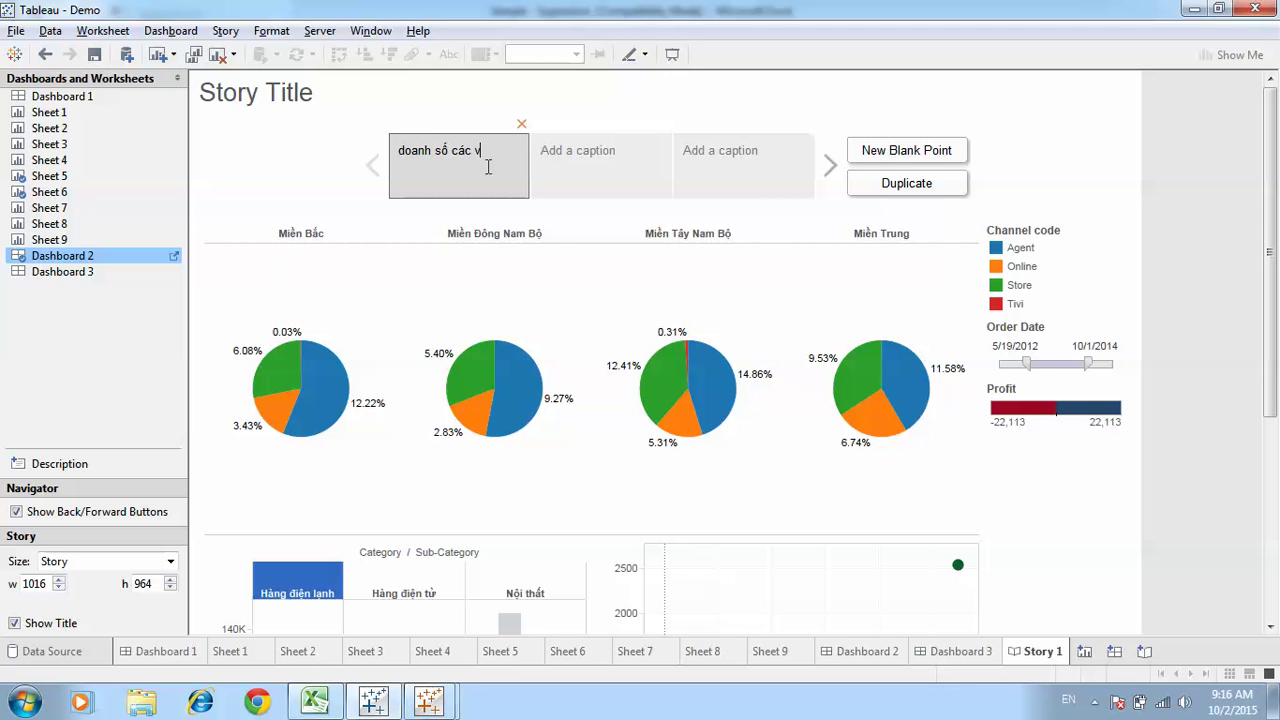
pyautogui.click(542, 172)
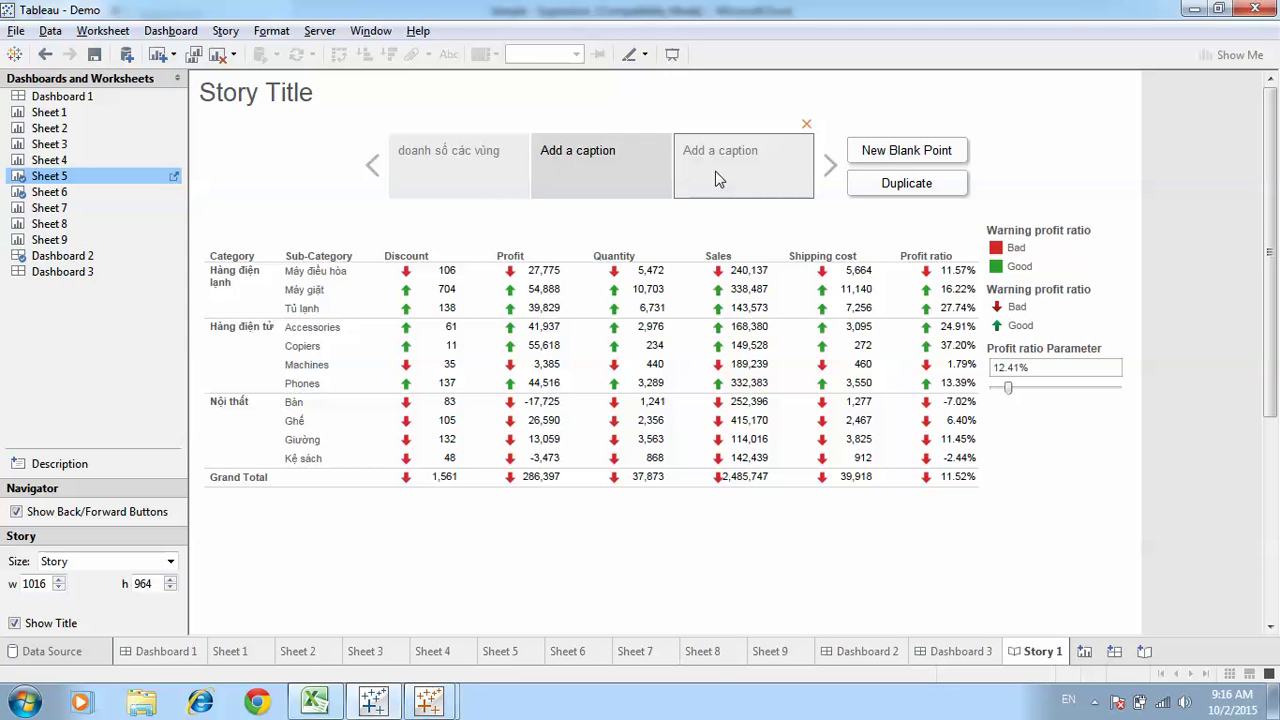
pyautogui.click(622, 162)
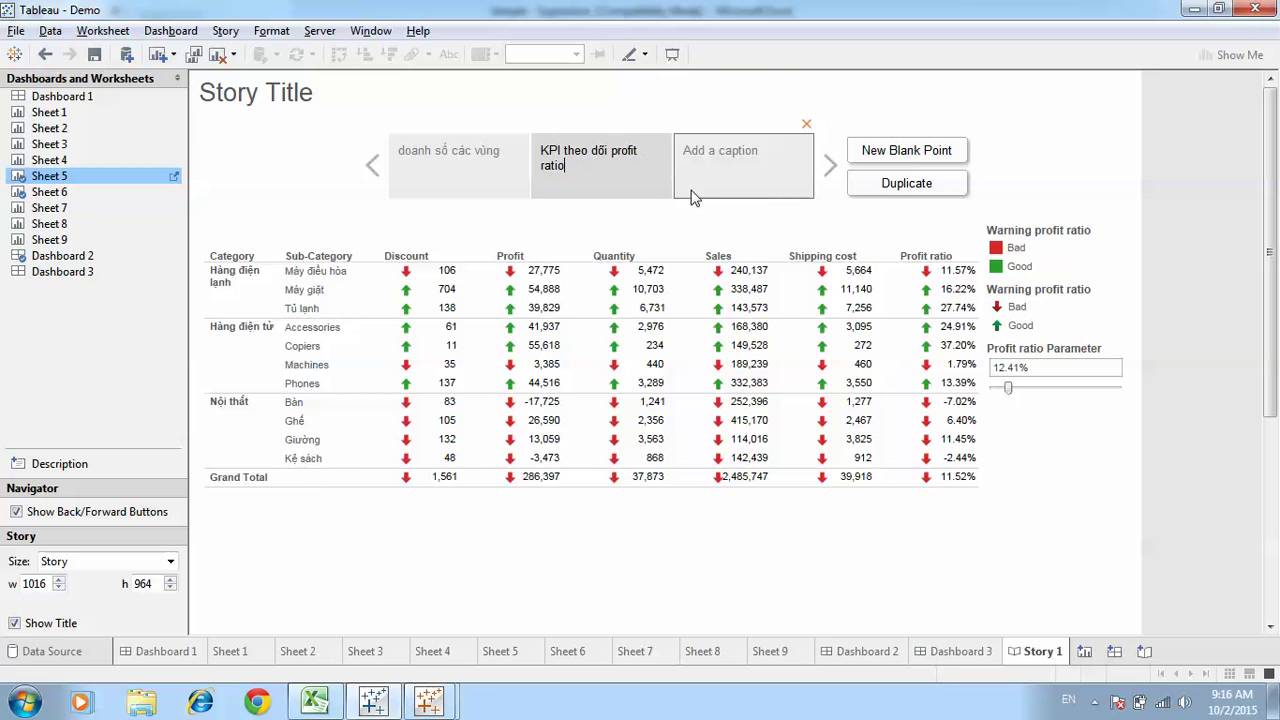
pyautogui.click(779, 190)
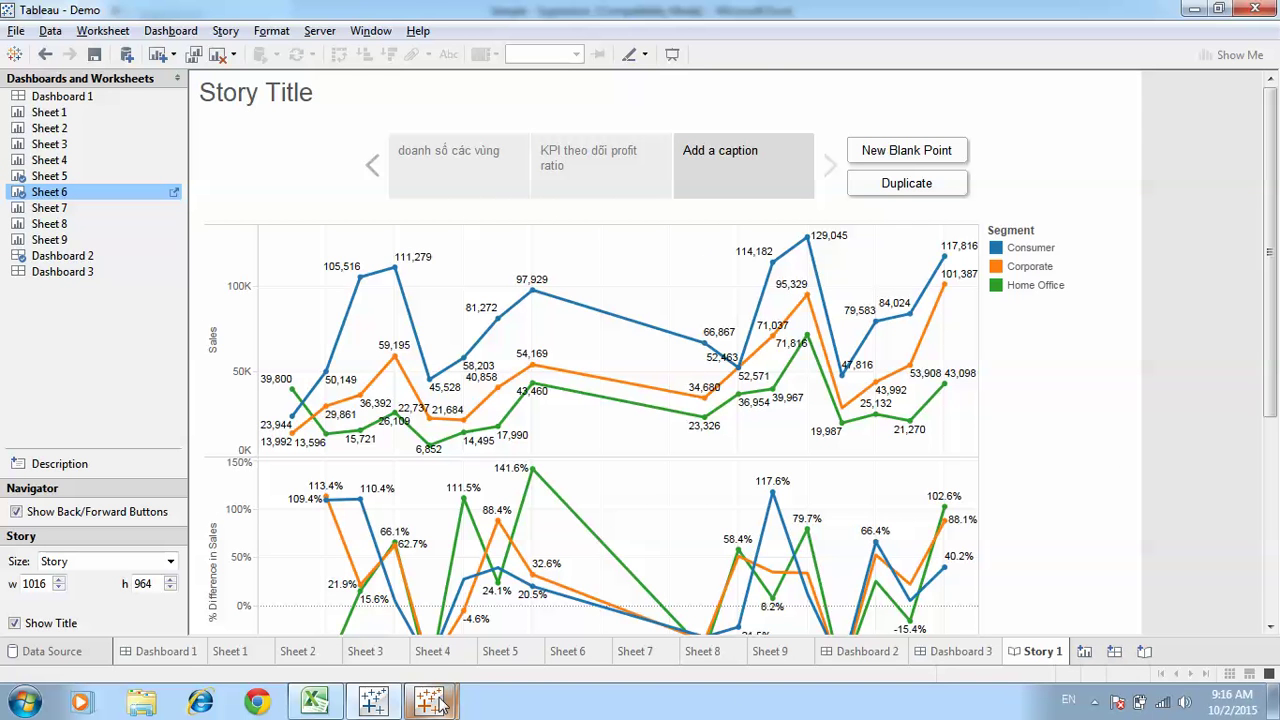
# Switch to the Hotel Customer Analysis workbook in Tableau Reader and look over its Customer Analysis dashboard
pyautogui.hotkey('alt', 'Tab')
pyautogui.hotkey('alt', 'Tab')
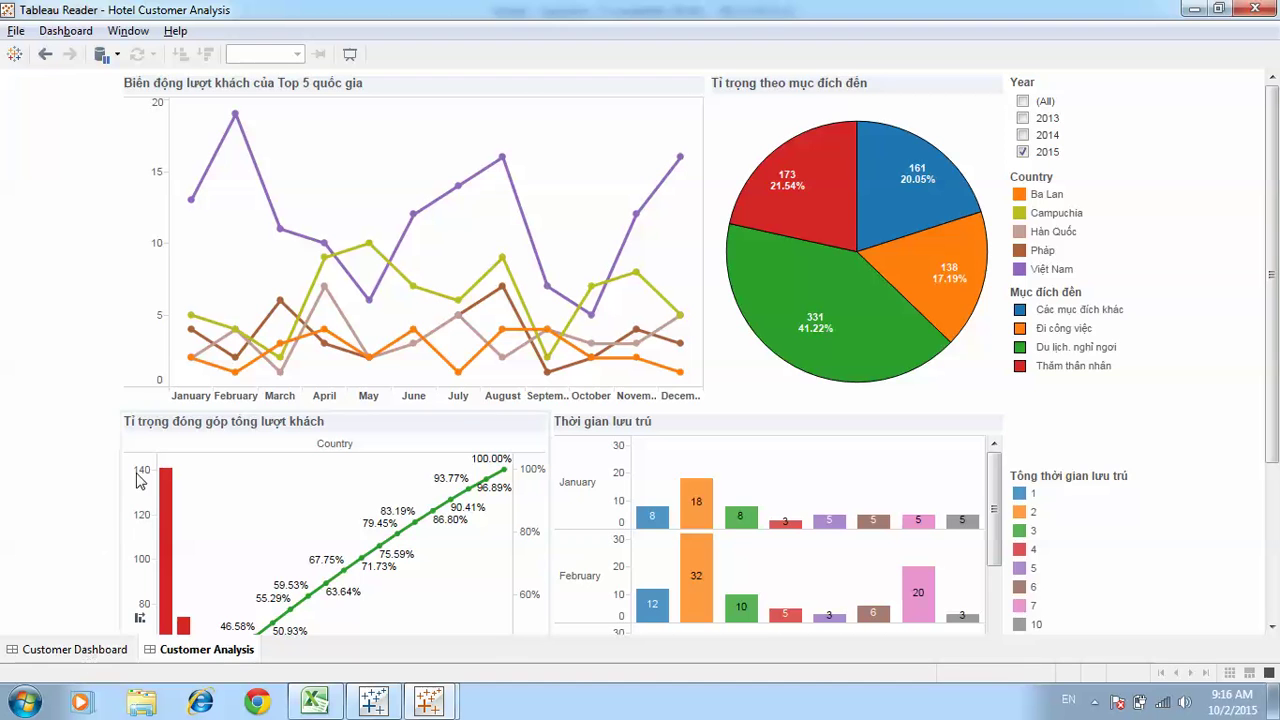
pyautogui.scroll(-1, 90, 472)
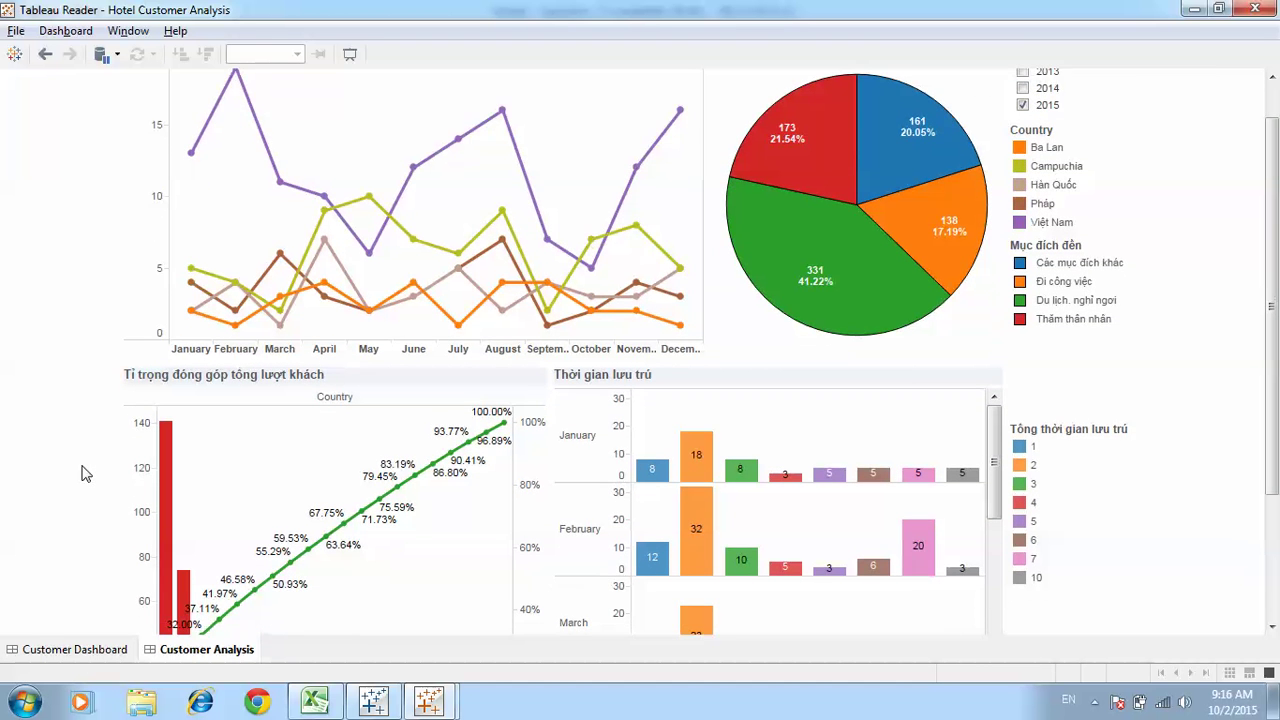
pyautogui.scroll(-2, 95, 463)
pyautogui.scroll(-2, 92, 463)
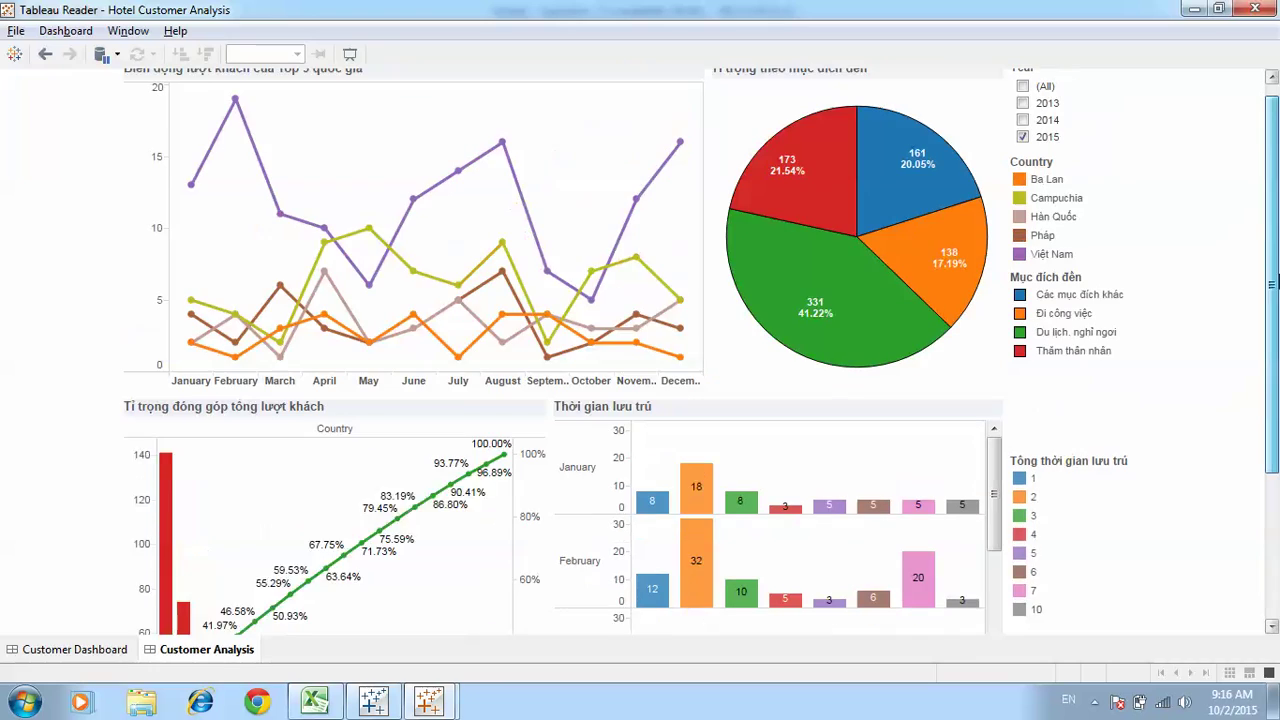
pyautogui.scroll(4, 1104, 420)
# Switch to the Dashboard Co.op workbook in Tableau Reader and move the order date filter's start on the Overview Dashboard back to 9/27/2013
pyautogui.hotkey('alt', 'Tab')
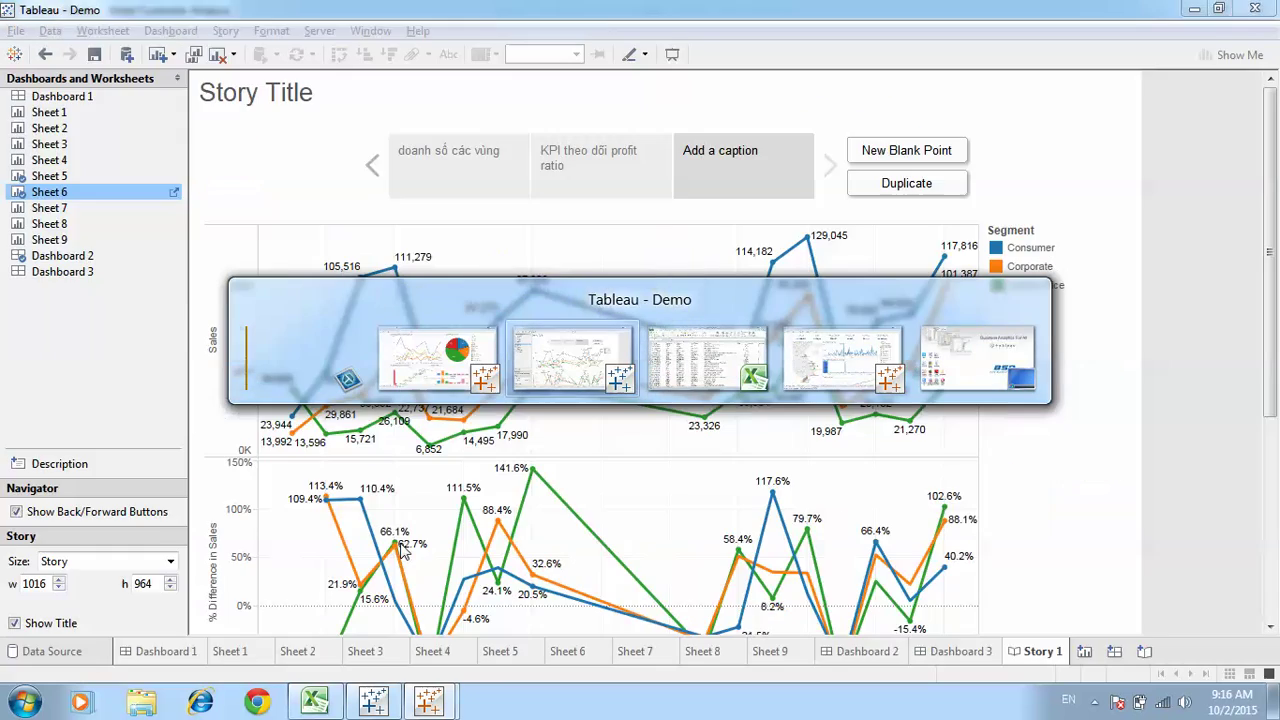
pyautogui.hotkey('alt', 'Tab')
pyautogui.hotkey('alt', 'Tab')
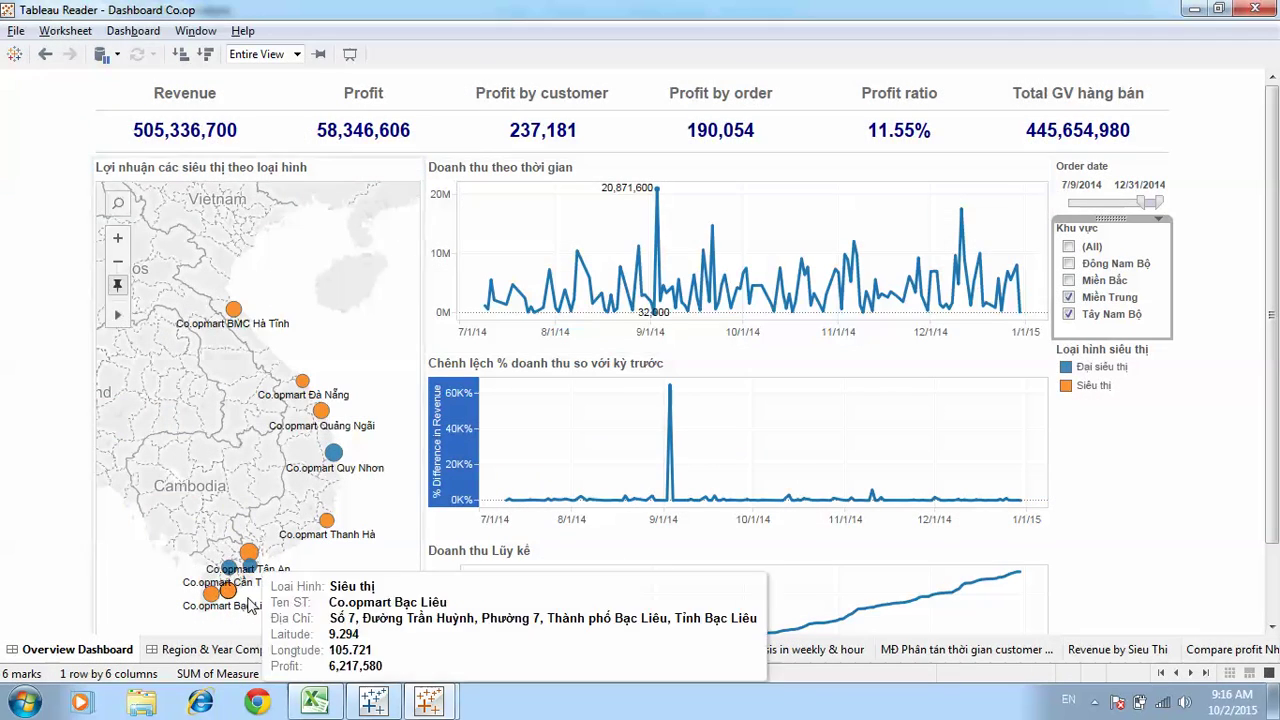
pyautogui.click(33, 515)
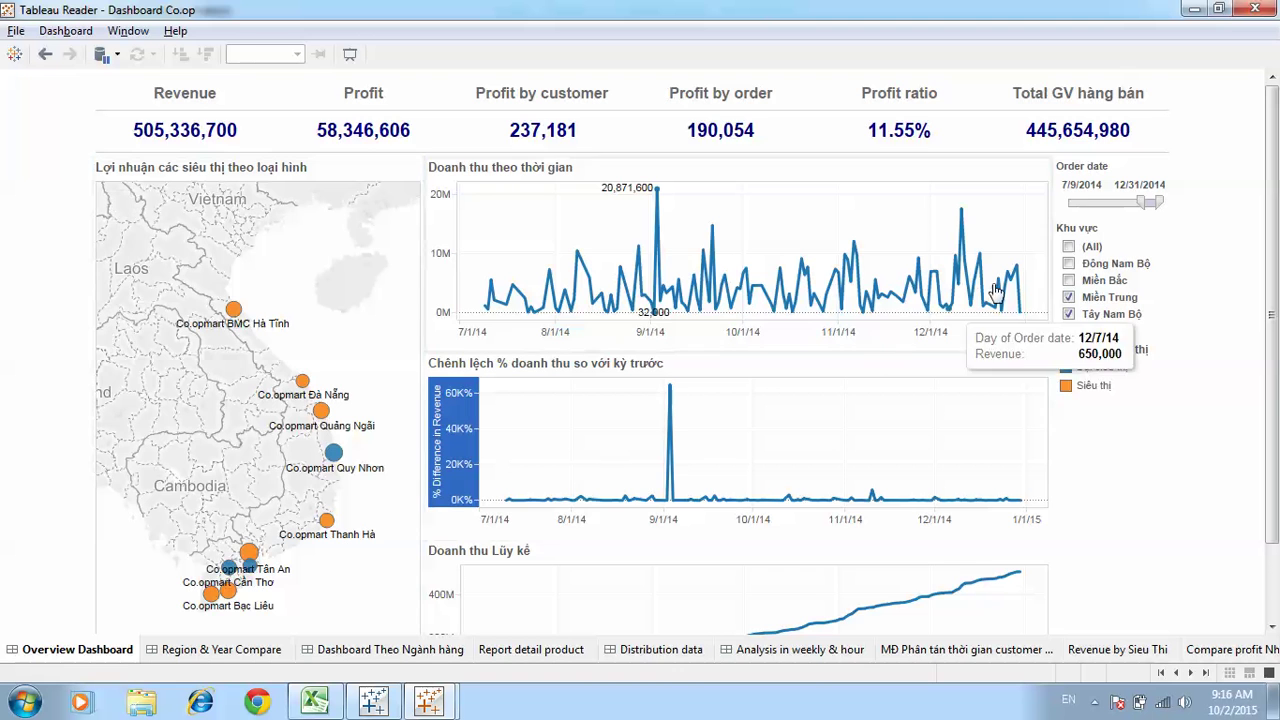
pyautogui.moveTo(1137, 206); pyautogui.dragTo(1118, 202)
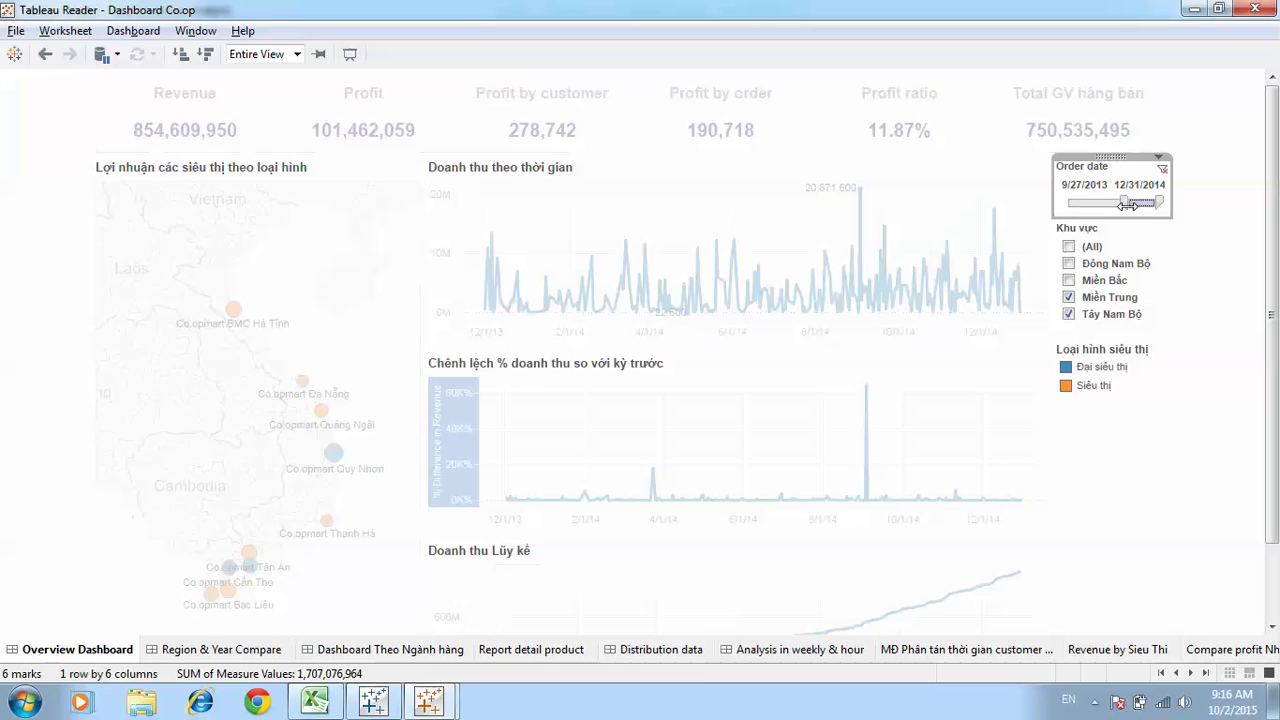